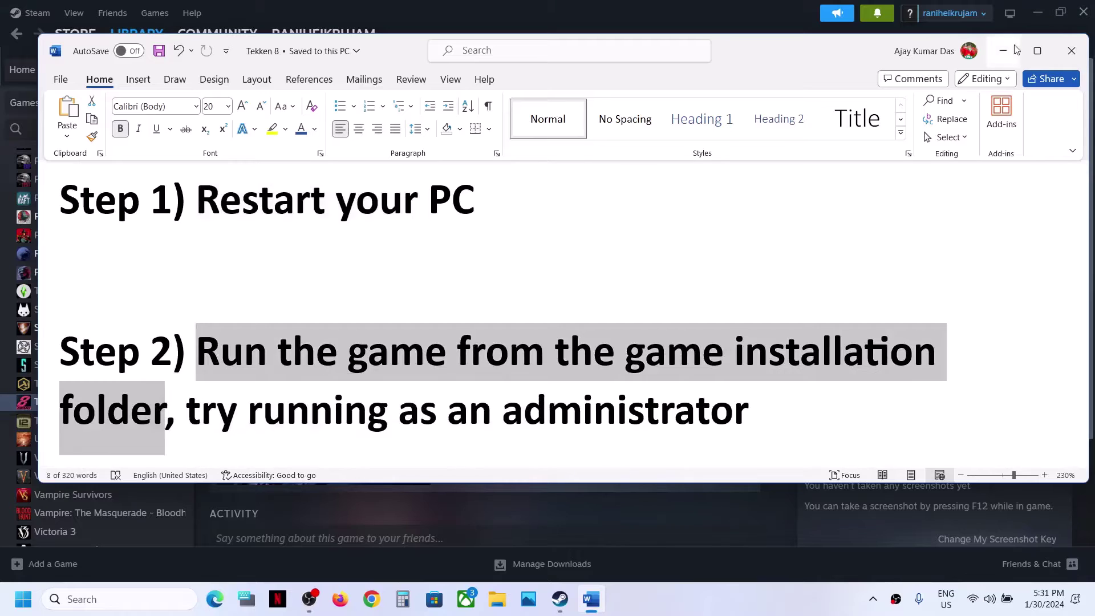
Step: Switch to Steam and browse the local files of TEKKEN 8 - DEMO from the library
click(1003, 50)
right_click(112, 404)
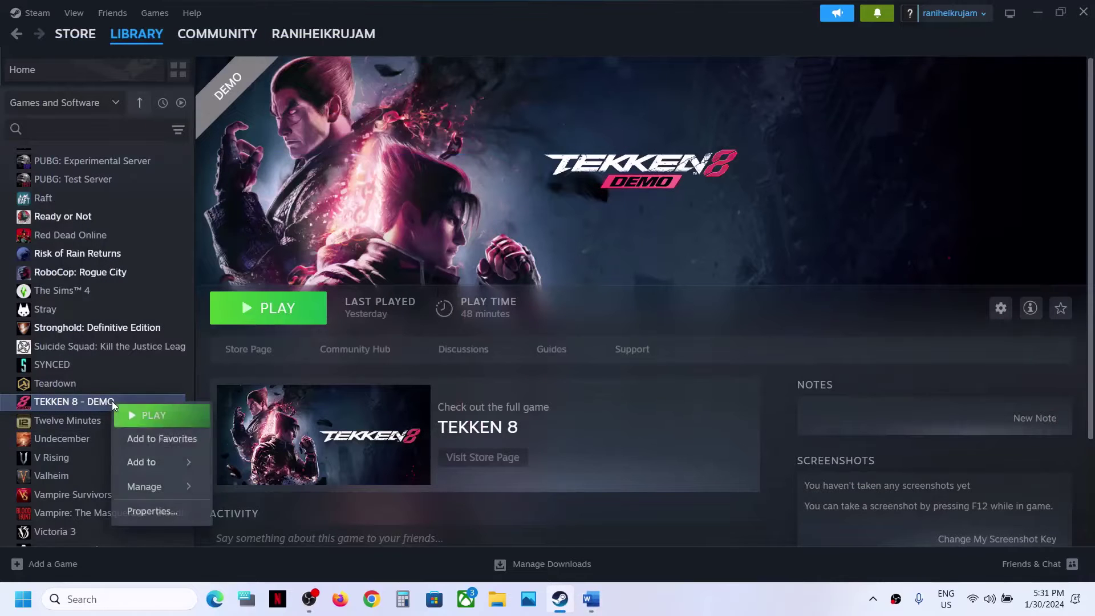
mouse_move(159, 487)
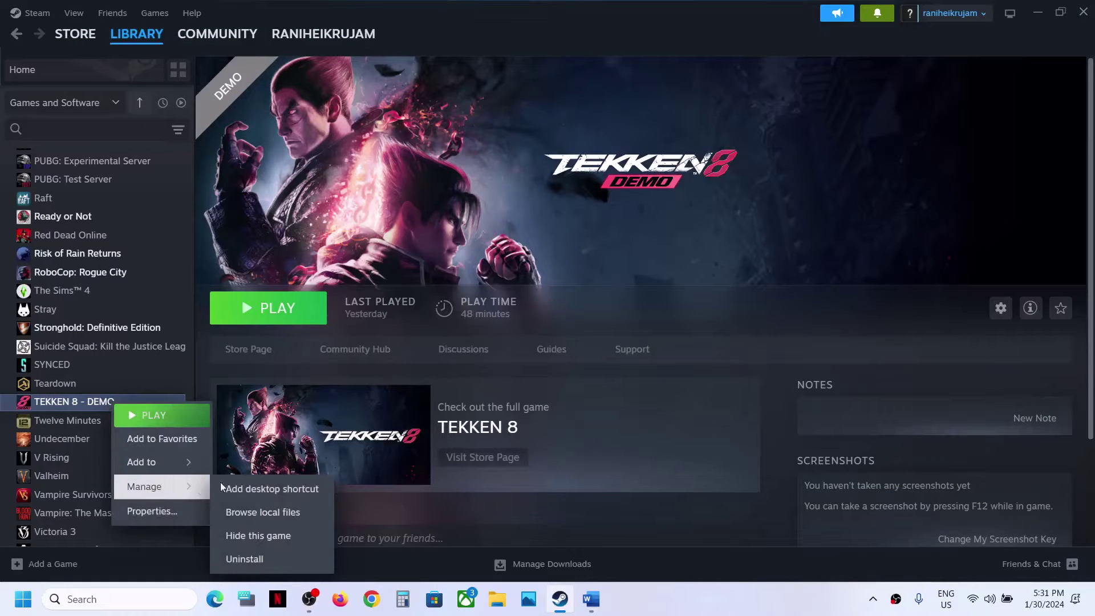
click(258, 513)
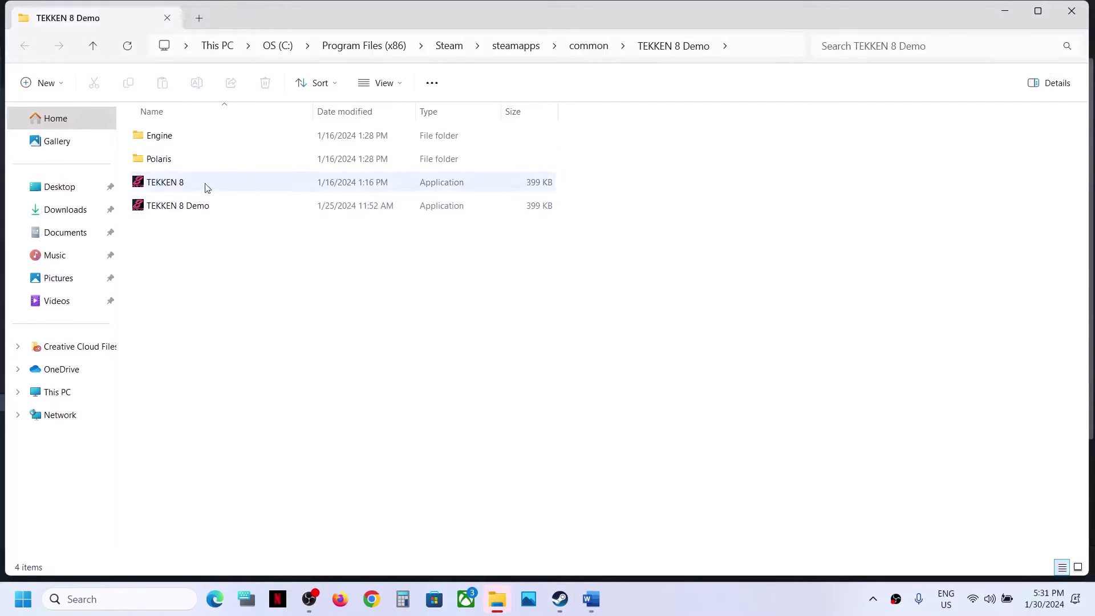
Step: Set the TEKKEN 8 application to run as an administrator in its compatibility properties, and save the change
click(163, 187)
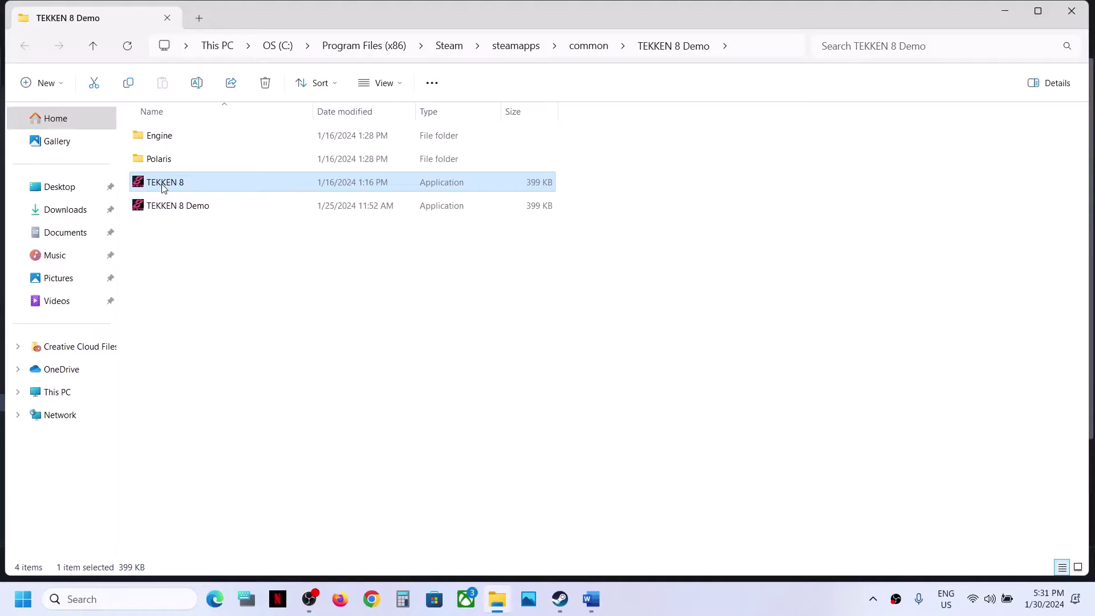
right_click(164, 187)
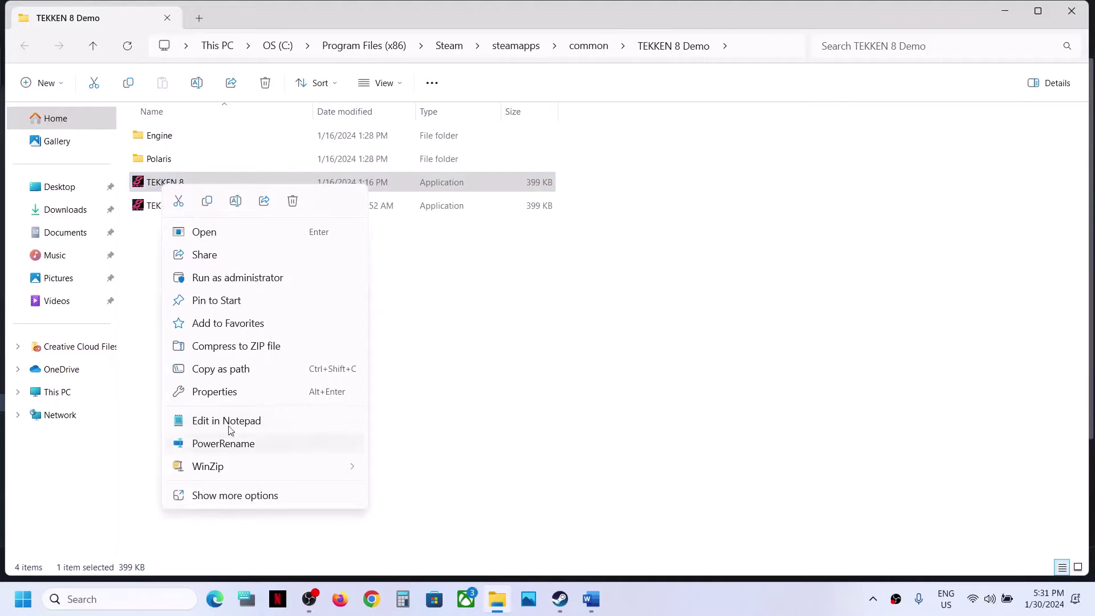
click(219, 391)
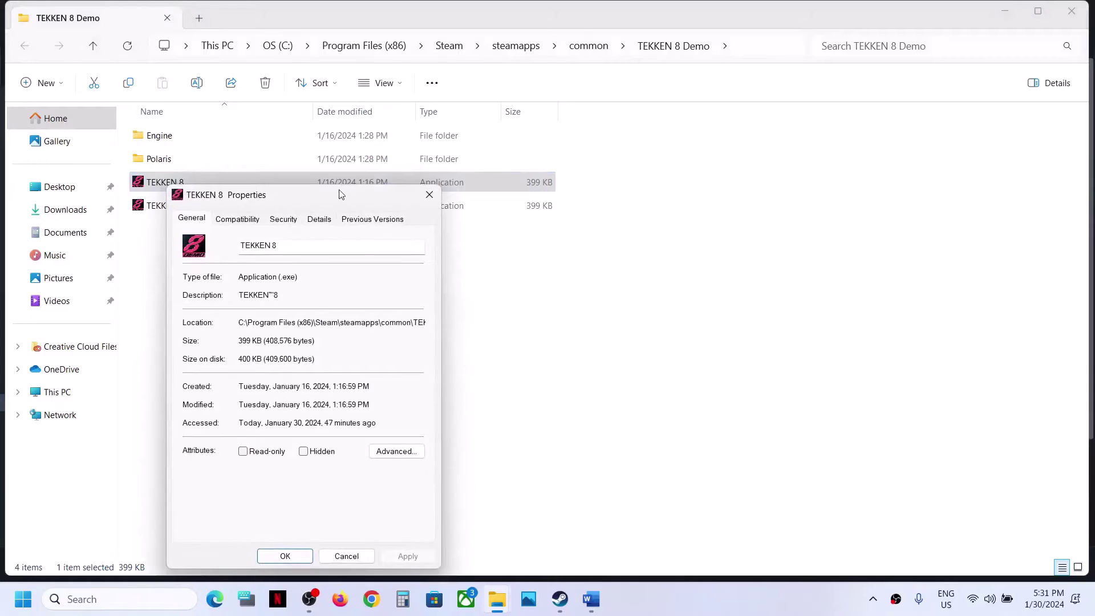
drag(339, 194, 604, 99)
click(509, 126)
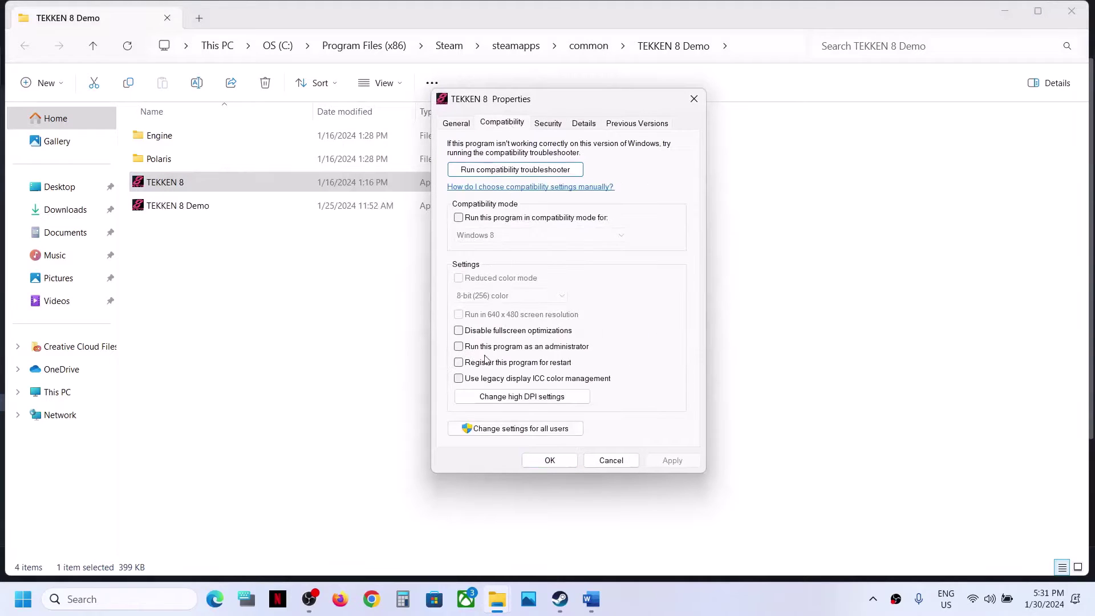
click(459, 347)
click(676, 461)
click(554, 461)
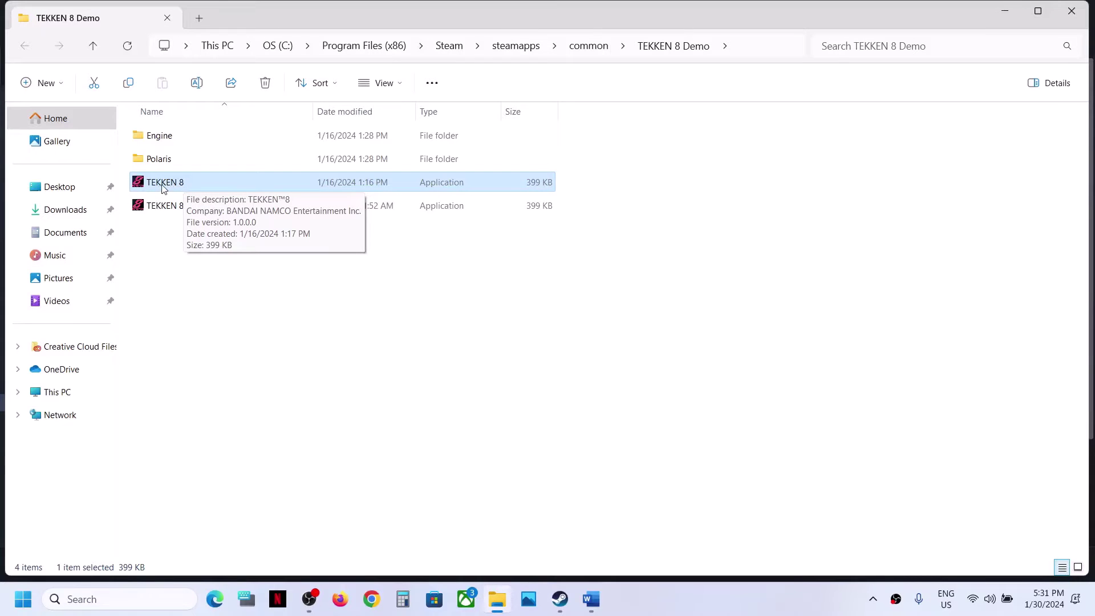
Step: Set the TEKKEN 8 Demo application to run as an administrator in its compatibility properties, and save the change
click(175, 209)
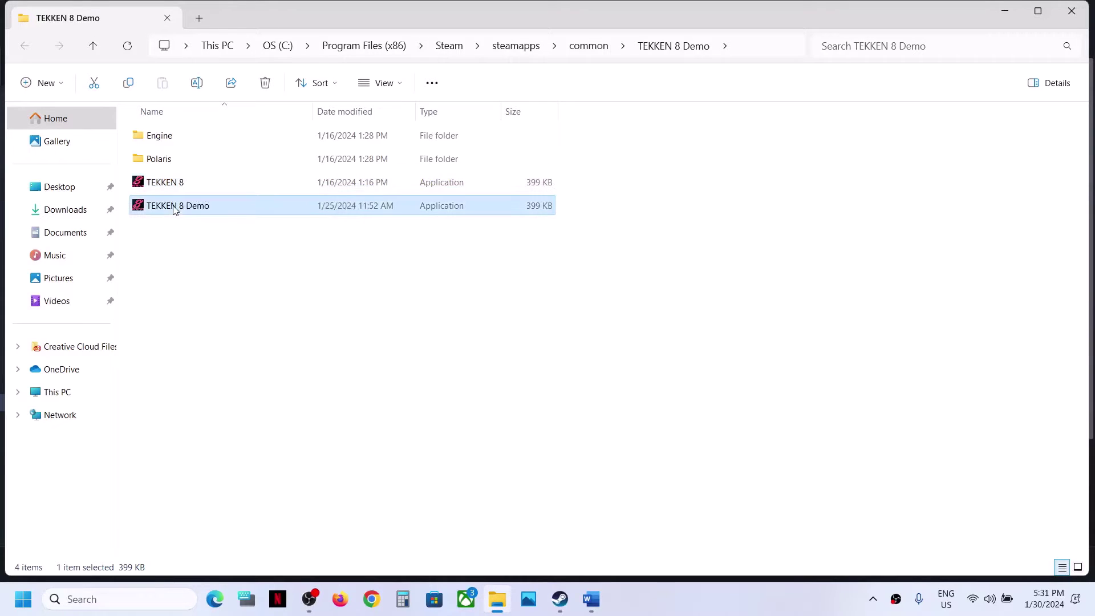
right_click(175, 209)
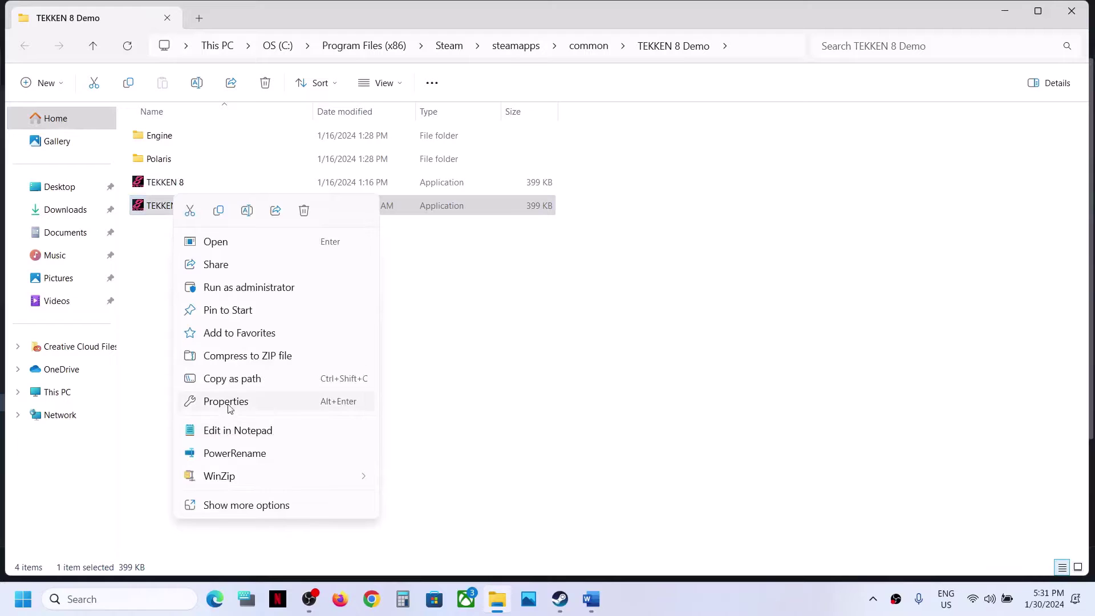
click(230, 405)
click(261, 228)
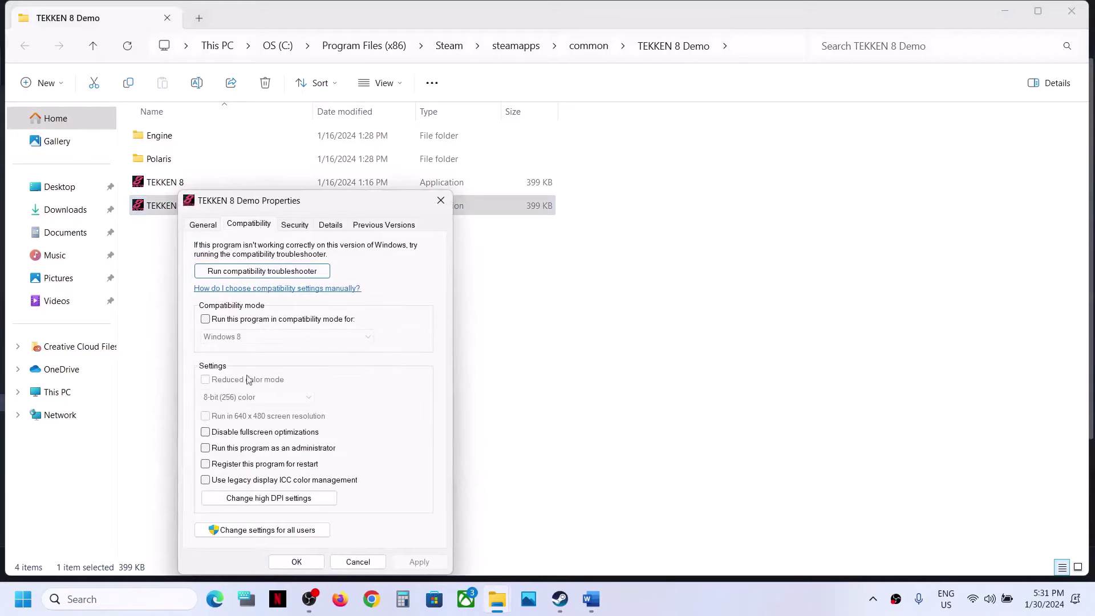
click(207, 448)
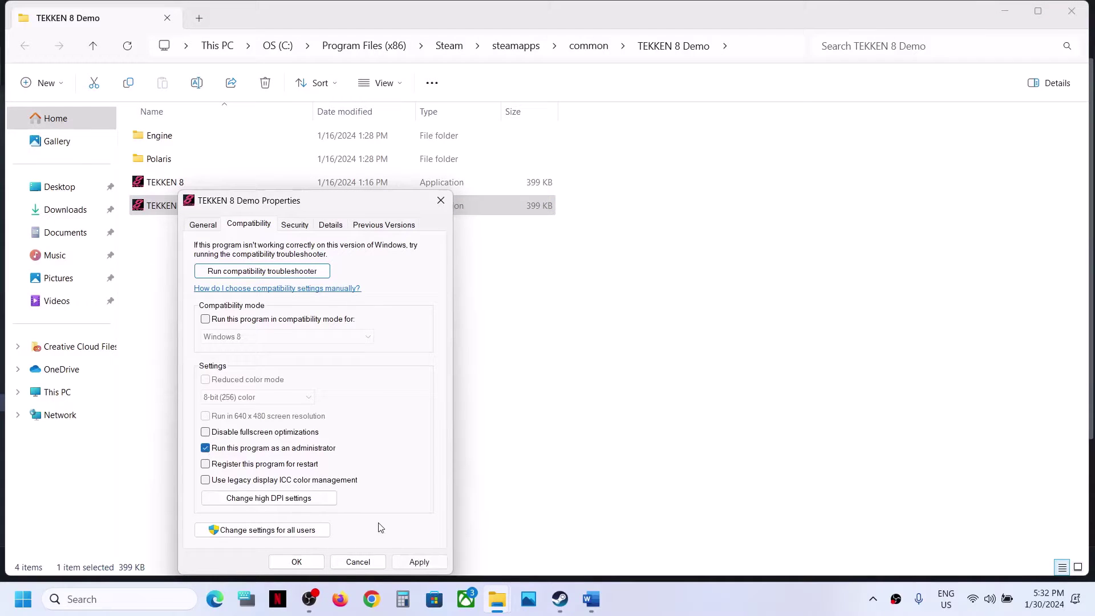
click(403, 564)
click(302, 563)
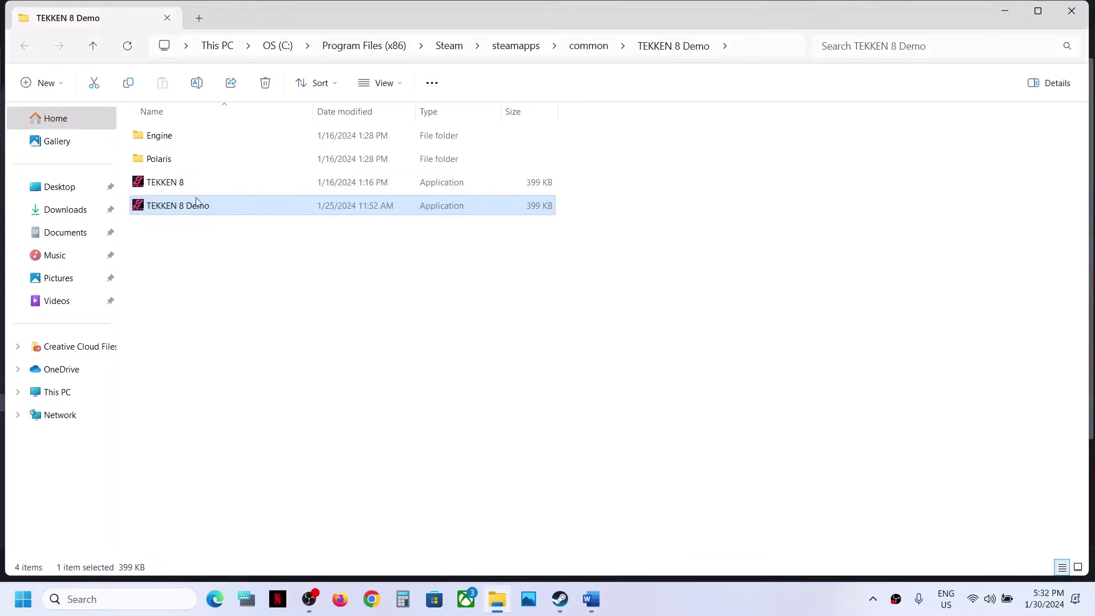
Step: Open the Win64 folder inside Polaris > Binaries
click(167, 164)
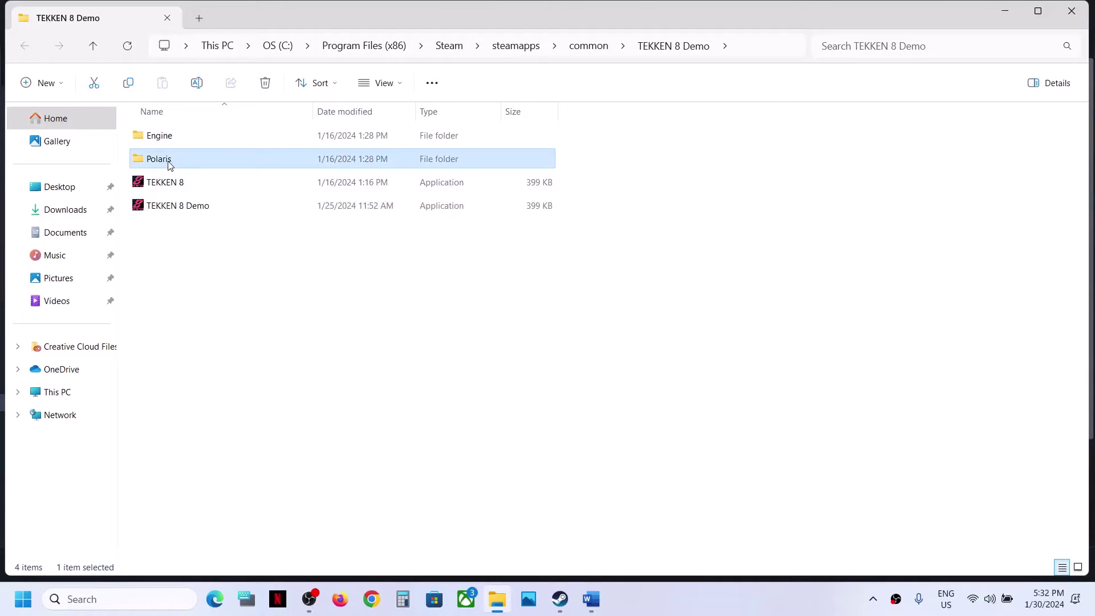
double_click(169, 165)
double_click(170, 140)
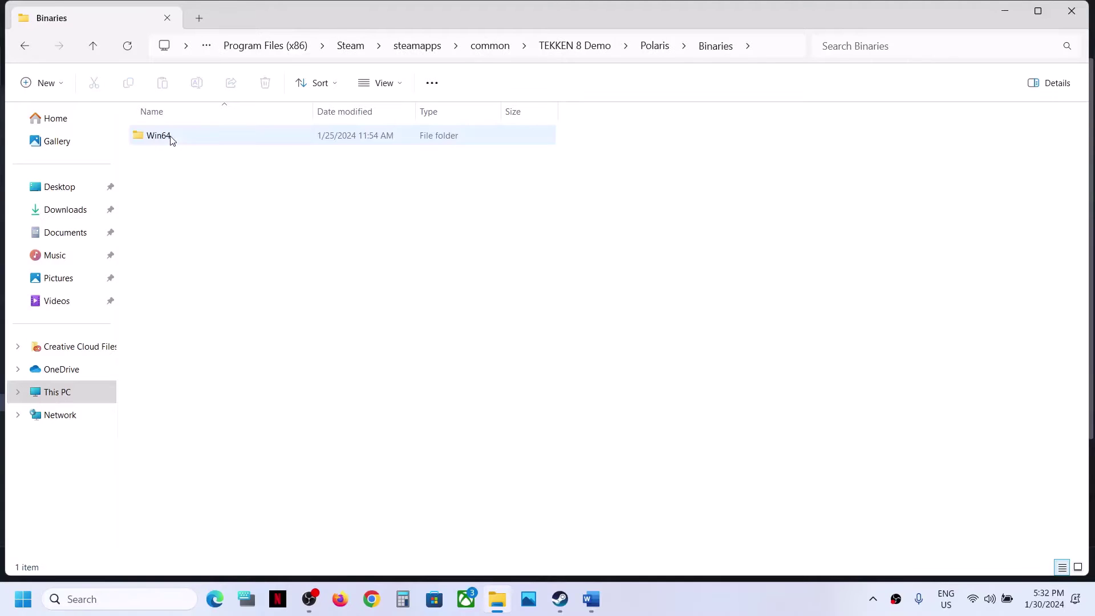
double_click(171, 139)
click(195, 398)
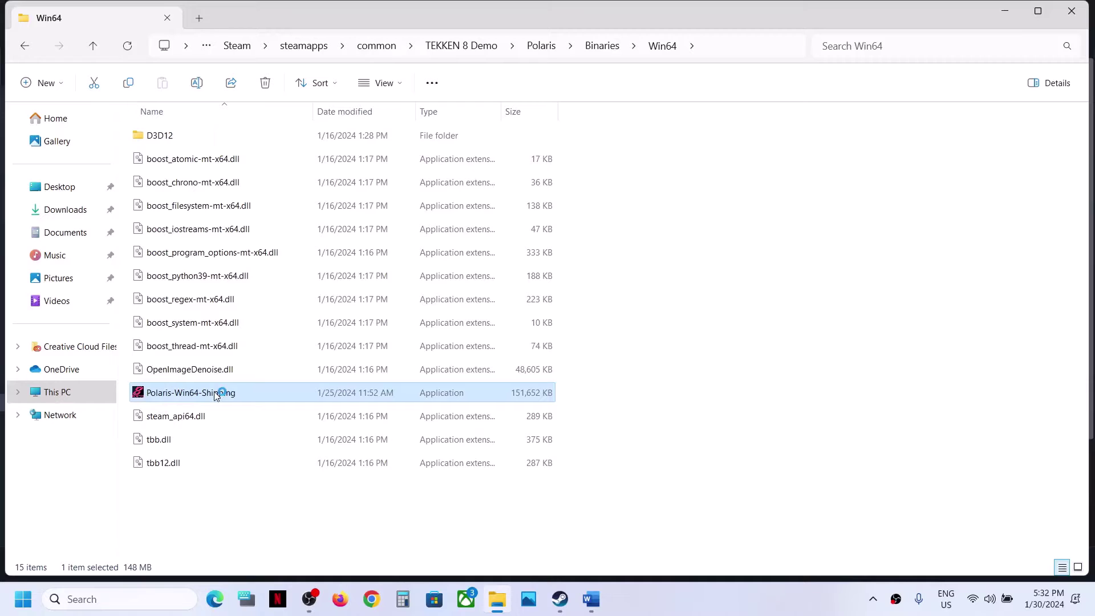
right_click(221, 393)
click(276, 327)
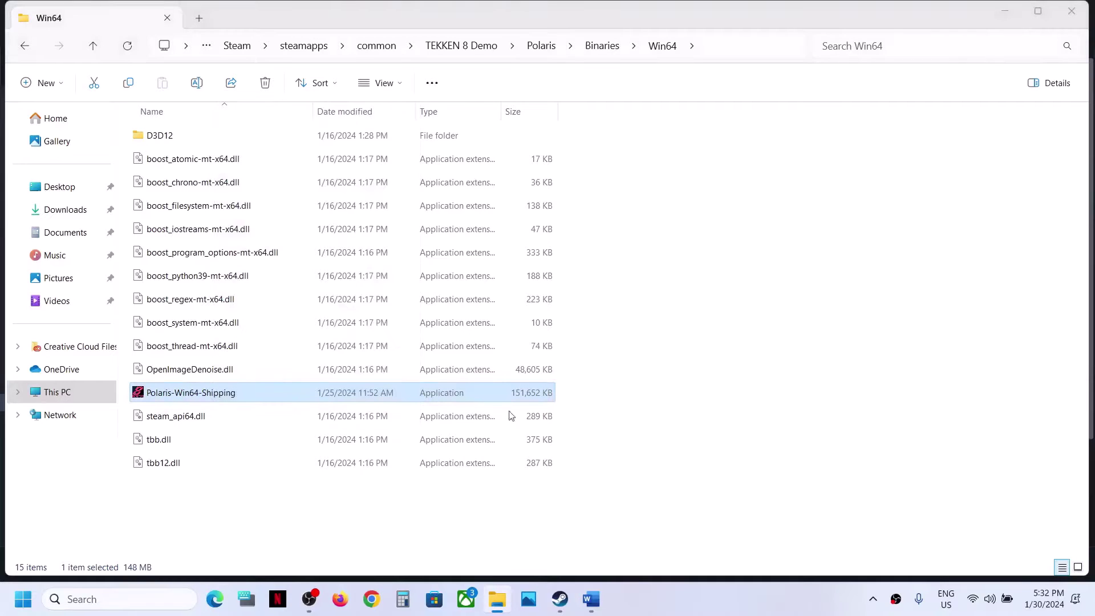
click(650, 430)
right_click(184, 405)
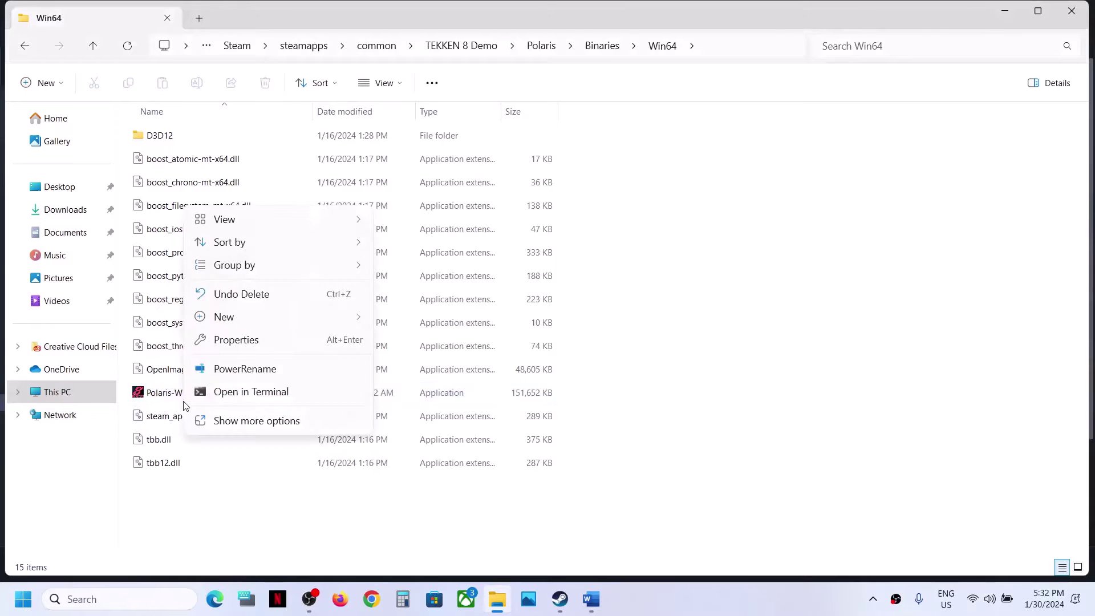
Step: Set the Polaris-Win64-Shipping application to run as an administrator in its compatibility properties, and save the change
click(174, 398)
right_click(174, 397)
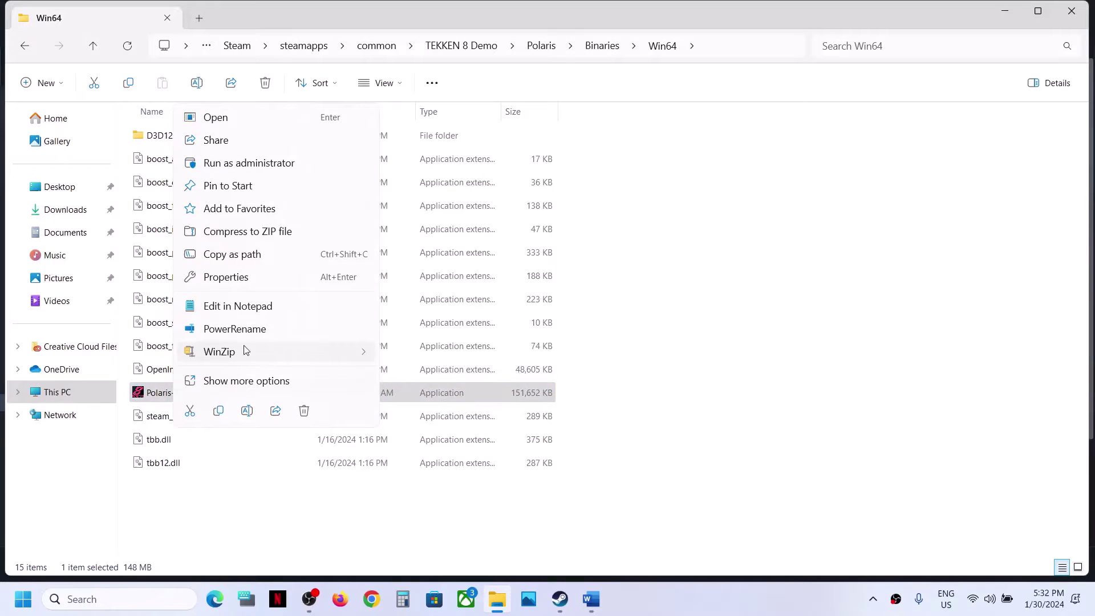
click(228, 276)
click(262, 227)
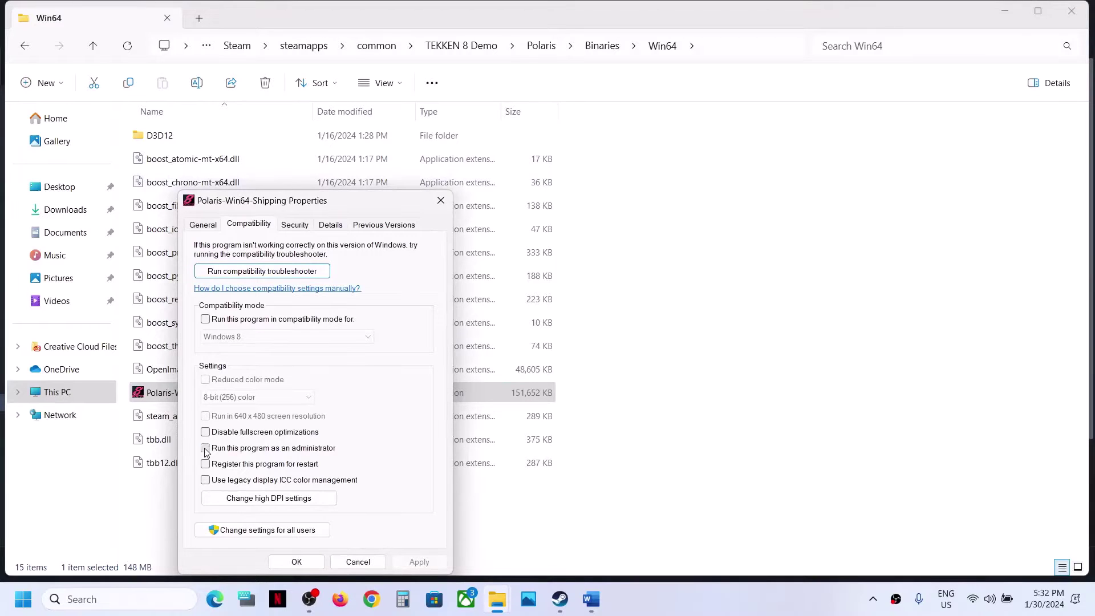
click(206, 449)
click(418, 562)
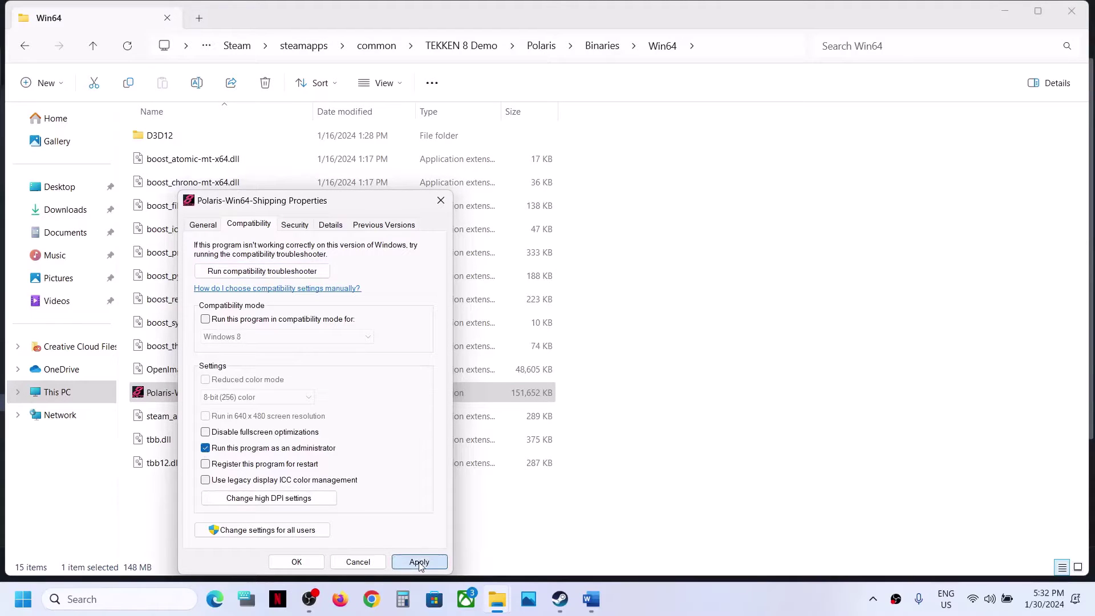
click(296, 562)
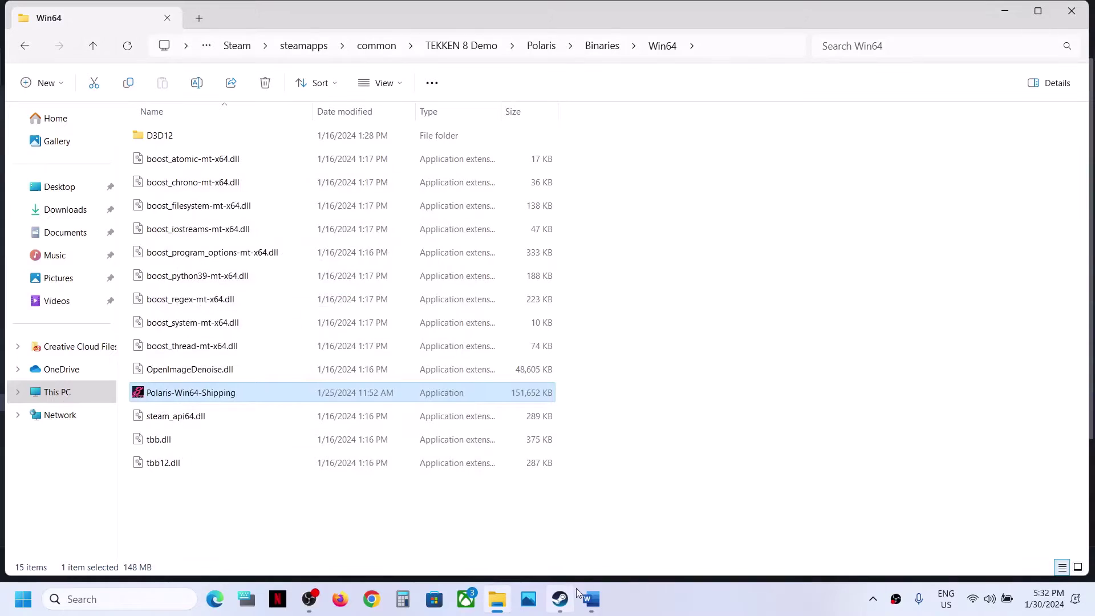
Step: Switch to the Tekken 8 Word document, read its Step 3 instructions, and return to the Win64 folder
mouse_move(587, 596)
click(569, 494)
scroll(437, 332, down, 5)
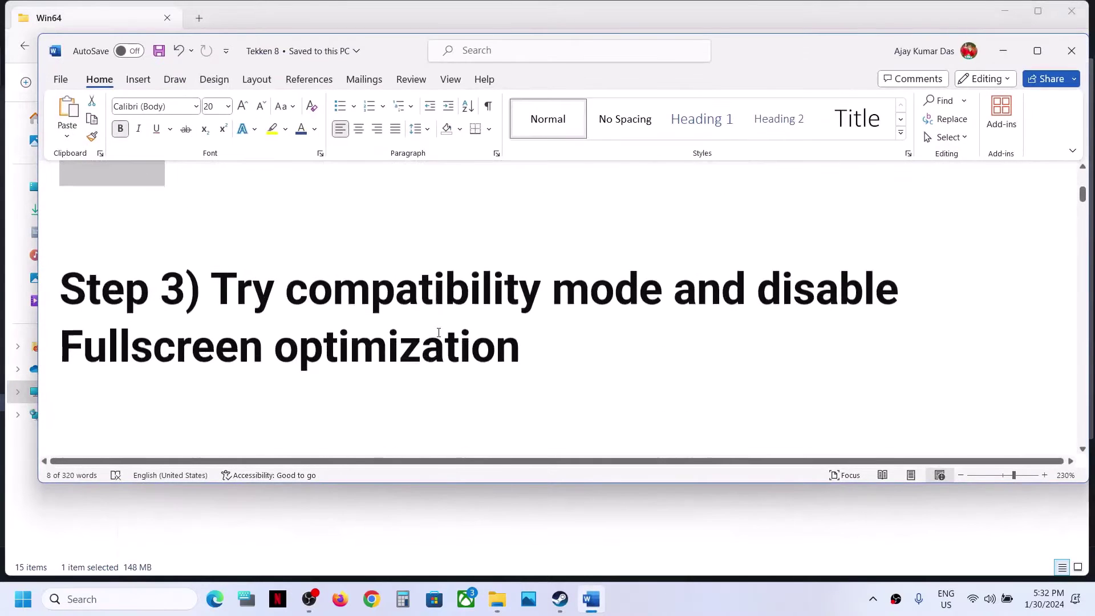
click(1001, 50)
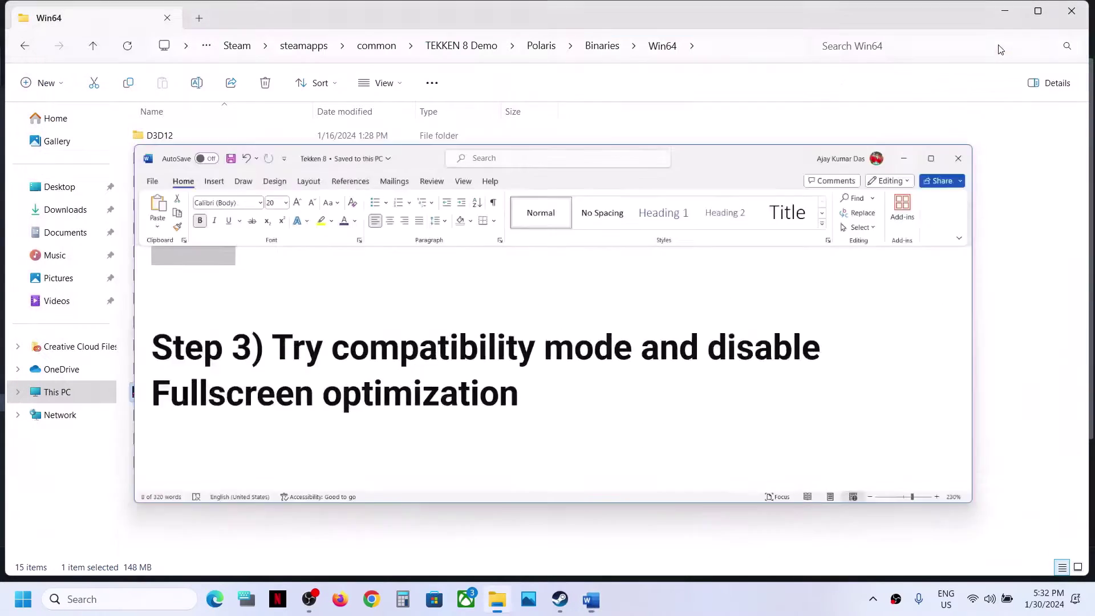
Step: Enable Windows 8 compatibility mode and disable fullscreen optimizations for the Polaris-Win64-Shipping application, and save the changes
right_click(157, 401)
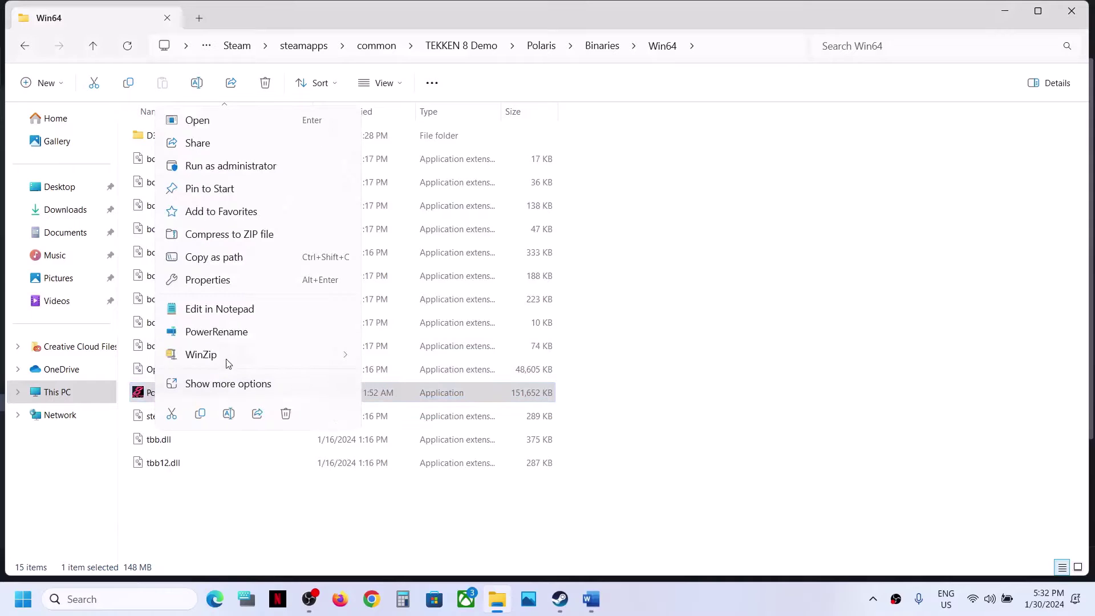
click(219, 284)
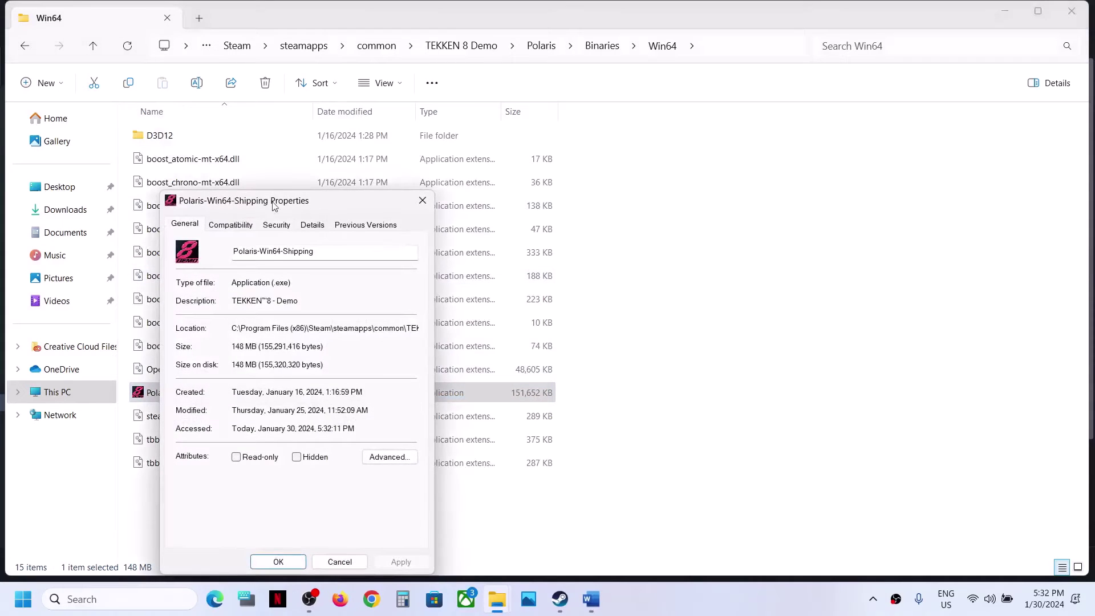
click(238, 224)
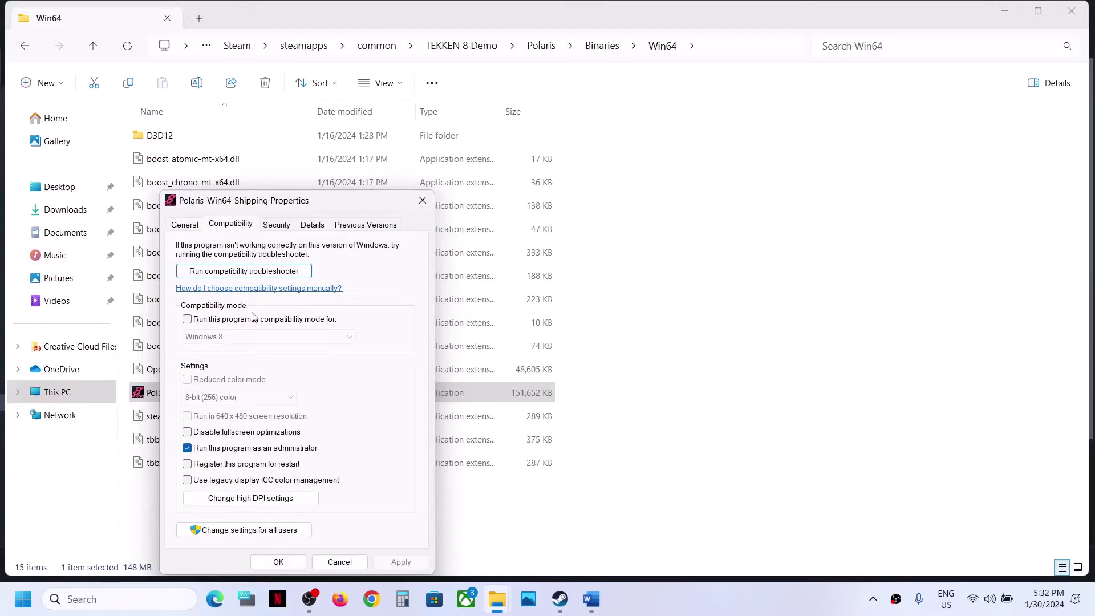
click(188, 320)
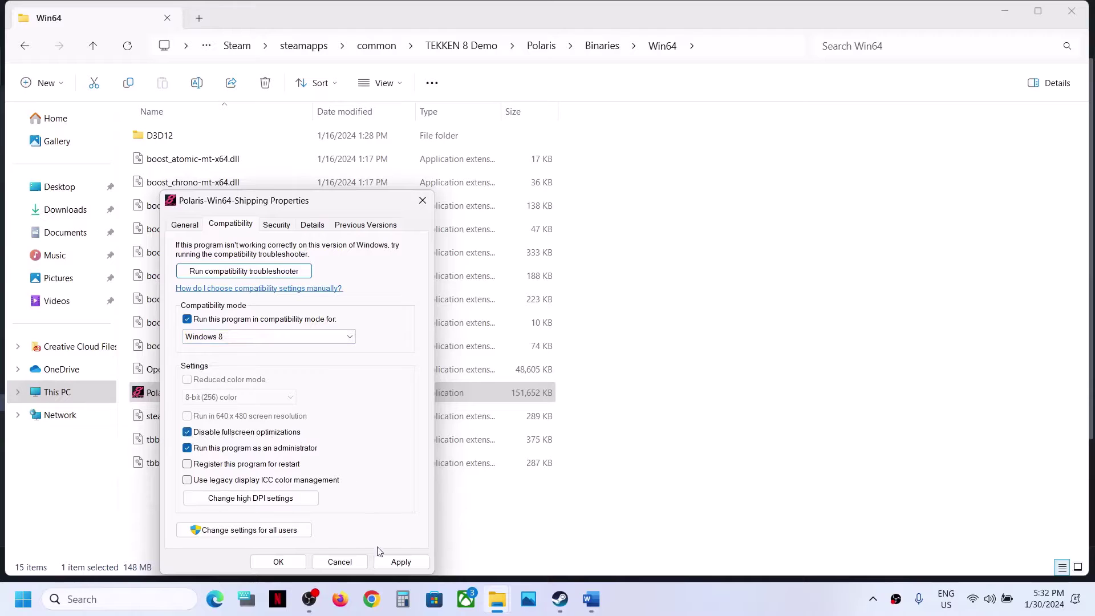
click(401, 562)
click(294, 568)
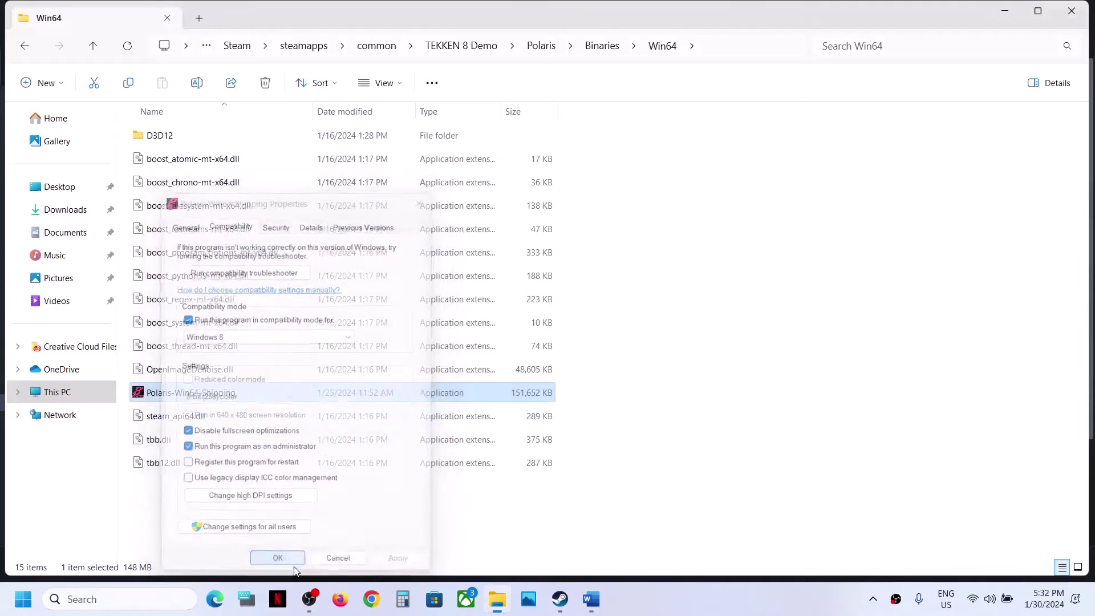
Step: Change the compatibility mode of the Polaris-Win64-Shipping application to Windows 7 and save the change
right_click(207, 404)
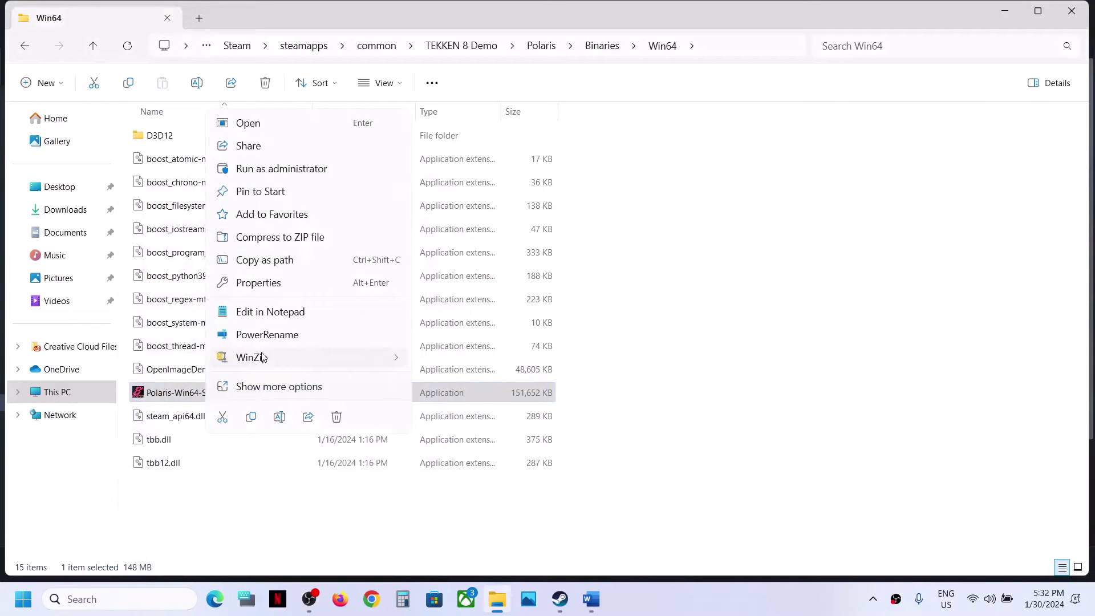
click(264, 282)
click(281, 224)
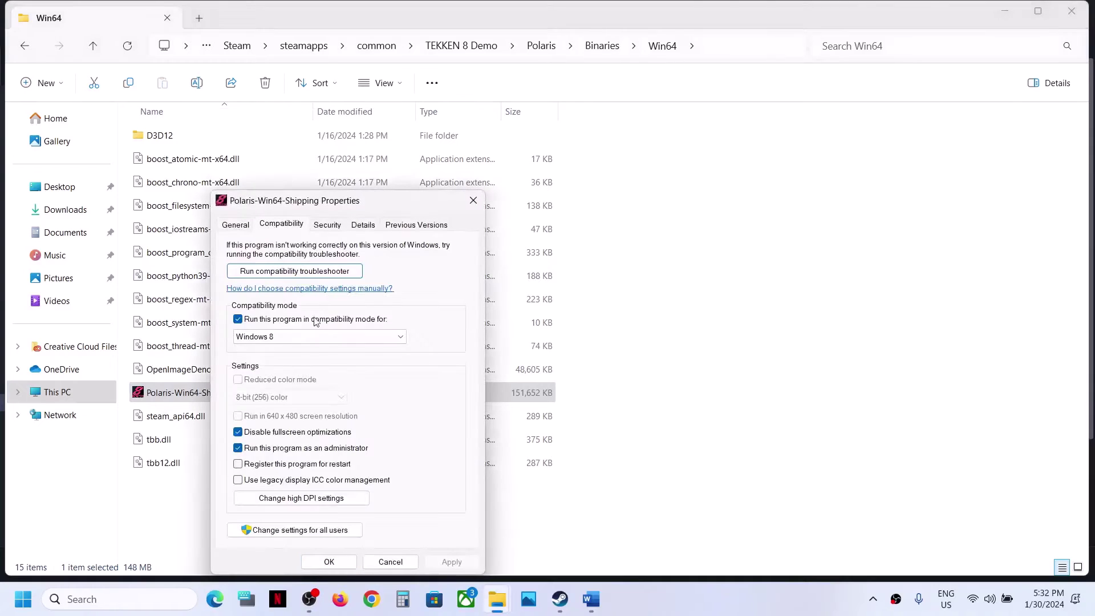
click(303, 340)
click(279, 377)
click(447, 563)
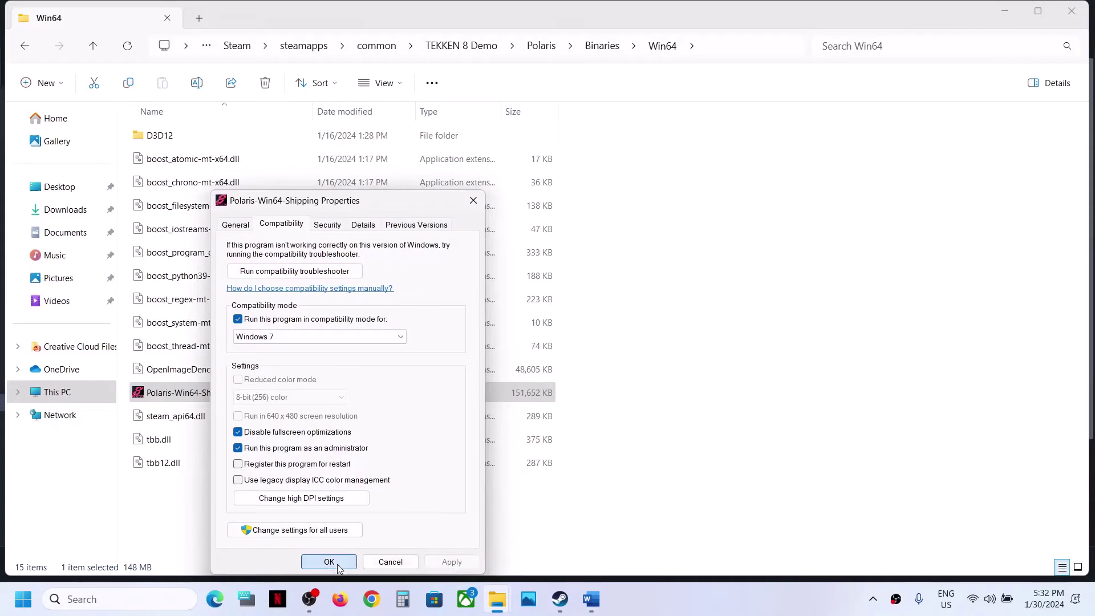
click(331, 562)
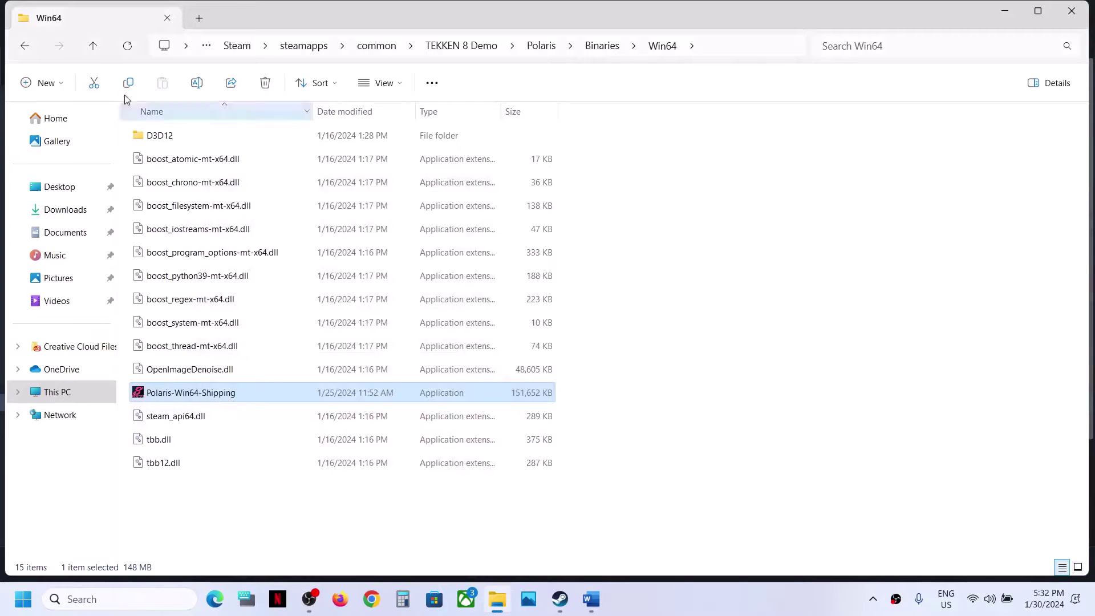
Step: In the TEKKEN 8 Demo folder, enable Windows 8 compatibility mode and disable fullscreen optimizations for the TEKKEN 8 application, and apply the changes
click(100, 49)
click(99, 50)
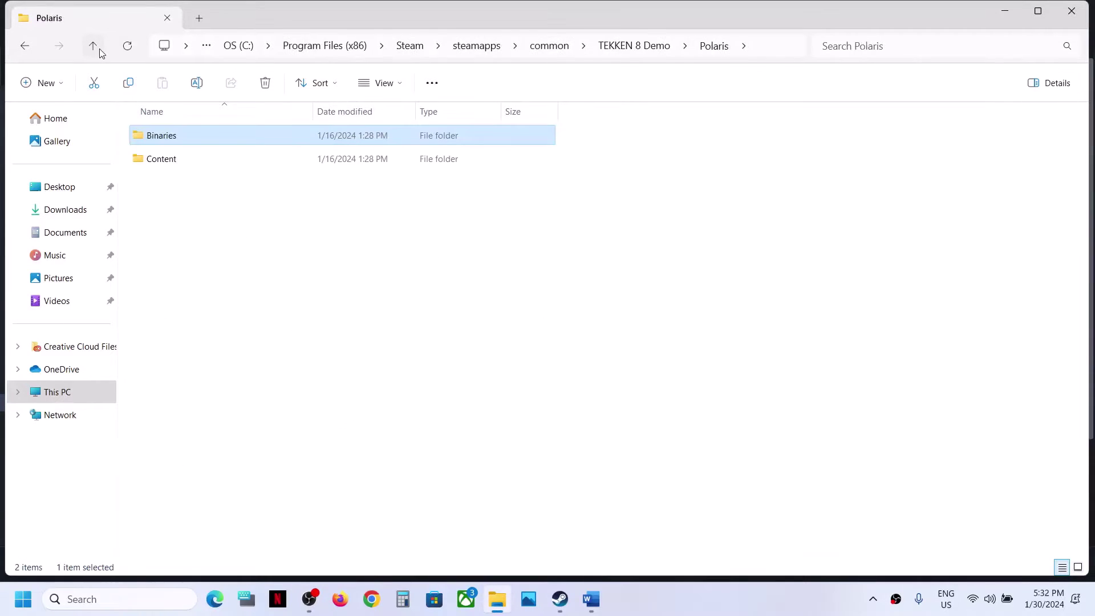
click(99, 49)
right_click(164, 186)
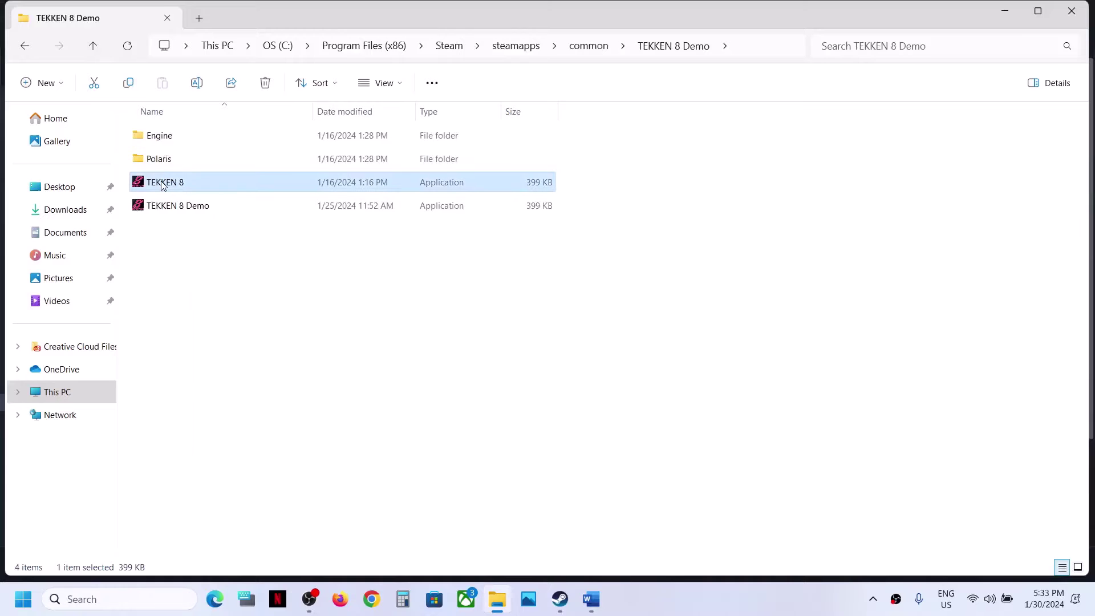
click(230, 393)
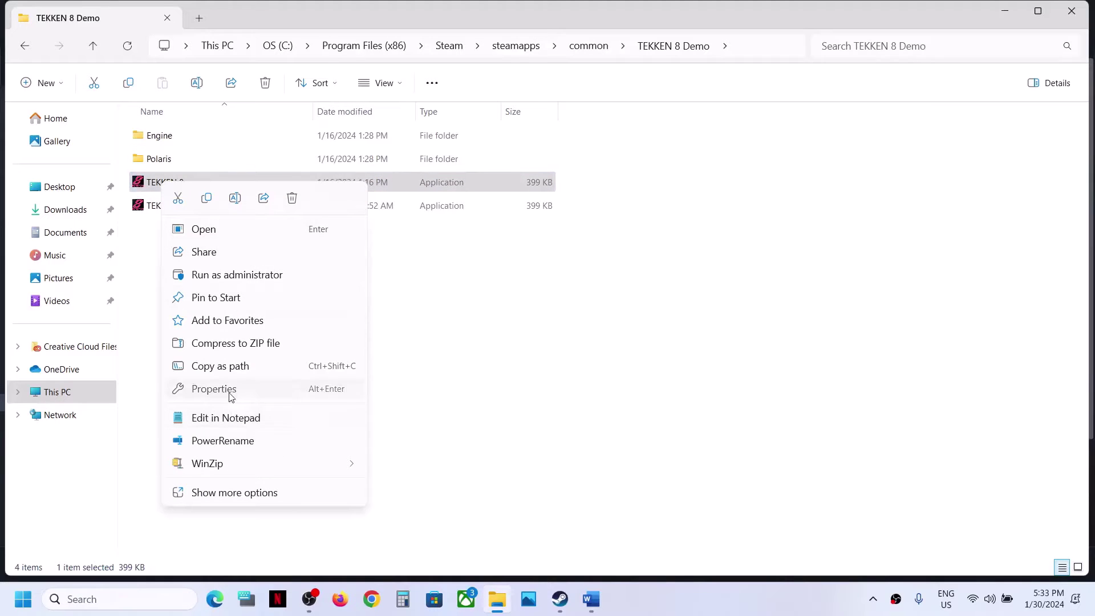
click(248, 218)
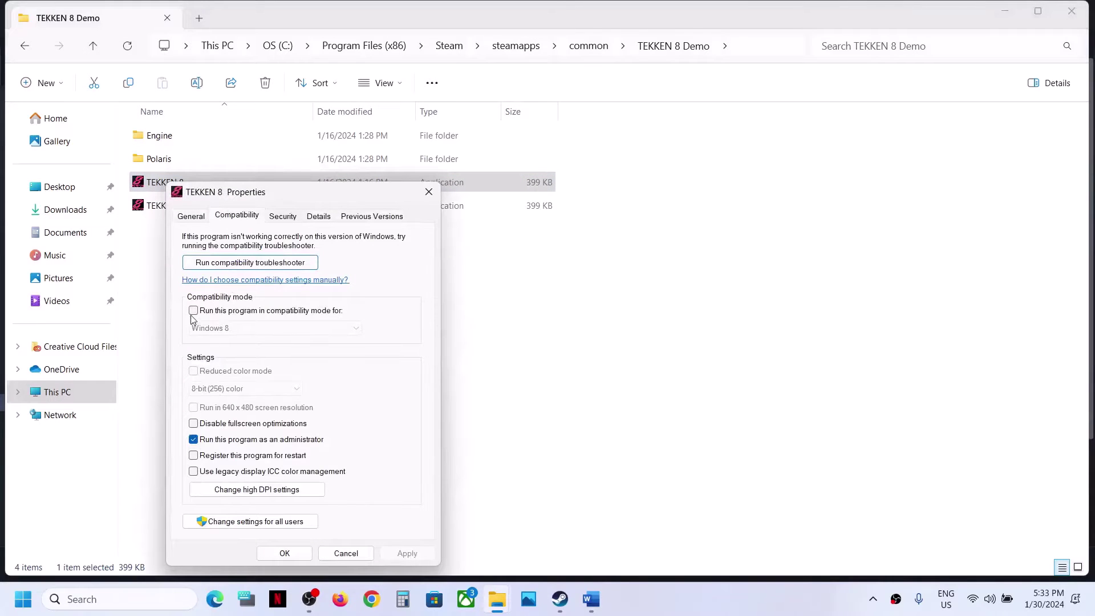
click(194, 311)
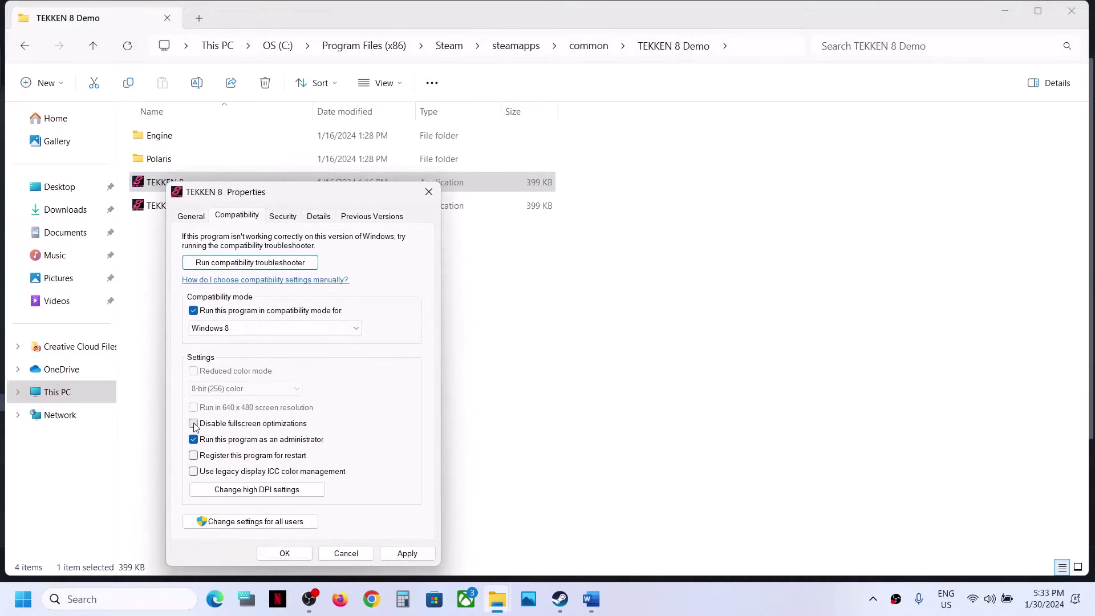
click(194, 425)
click(416, 559)
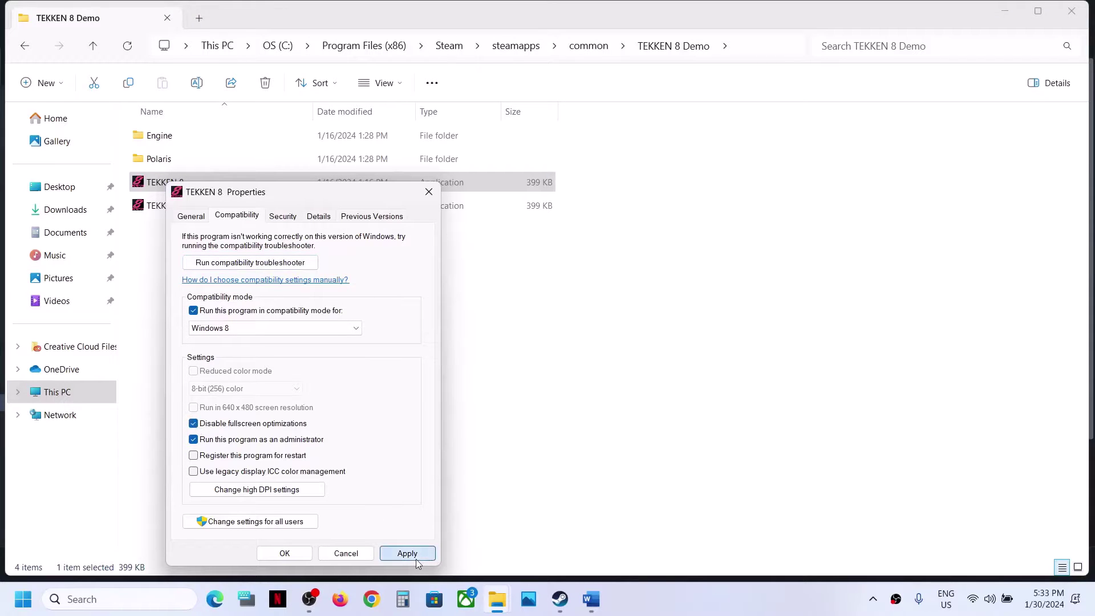
Step: Change the compatibility mode of the TEKKEN 8 application to Windows 7 and save the change
click(222, 324)
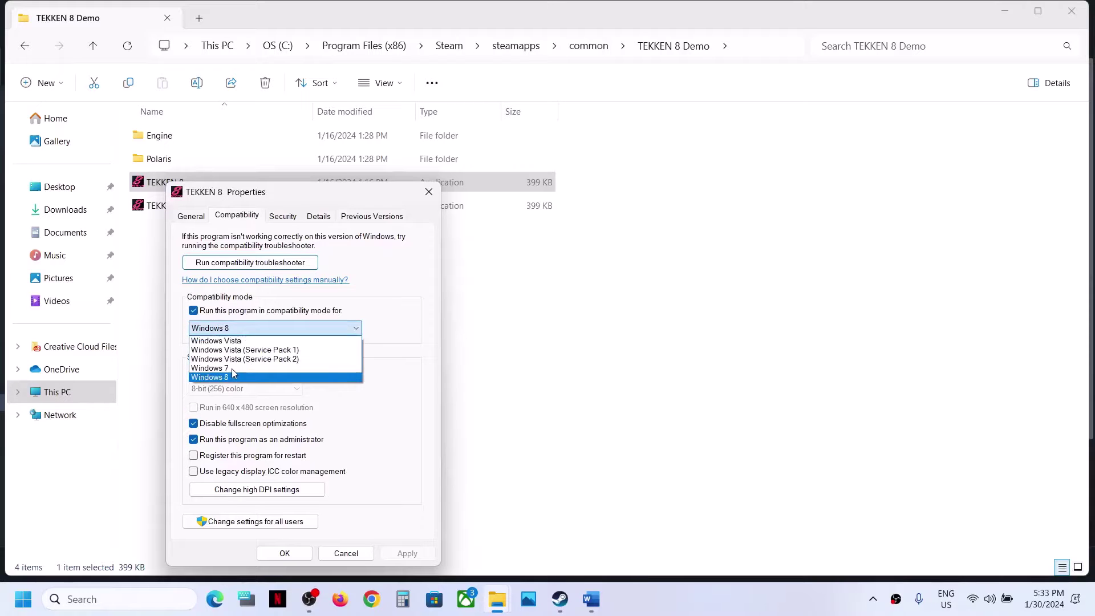
click(233, 369)
click(401, 557)
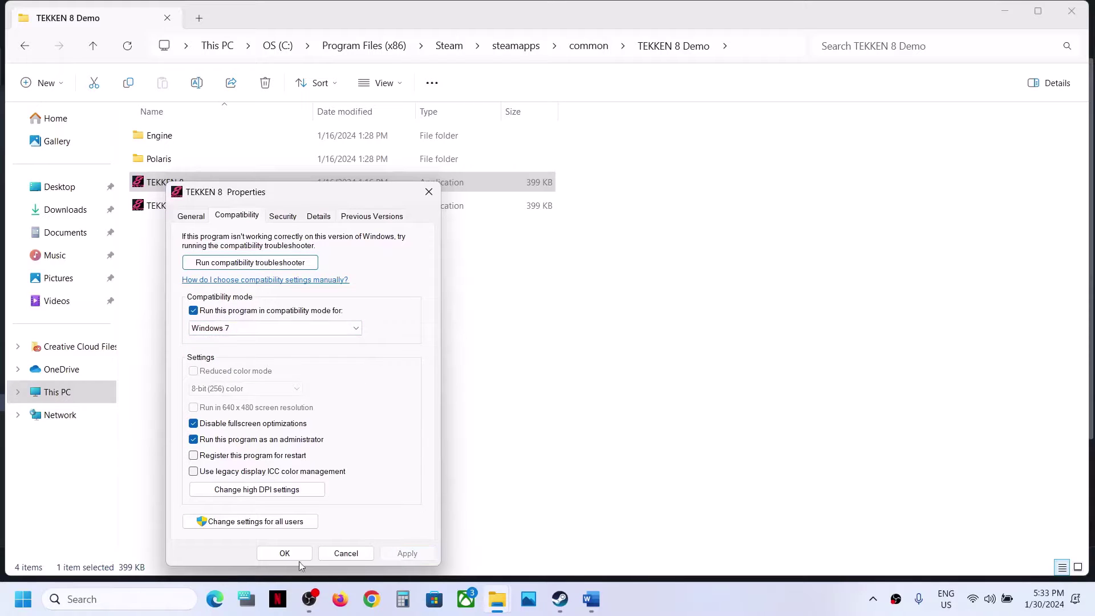
click(284, 554)
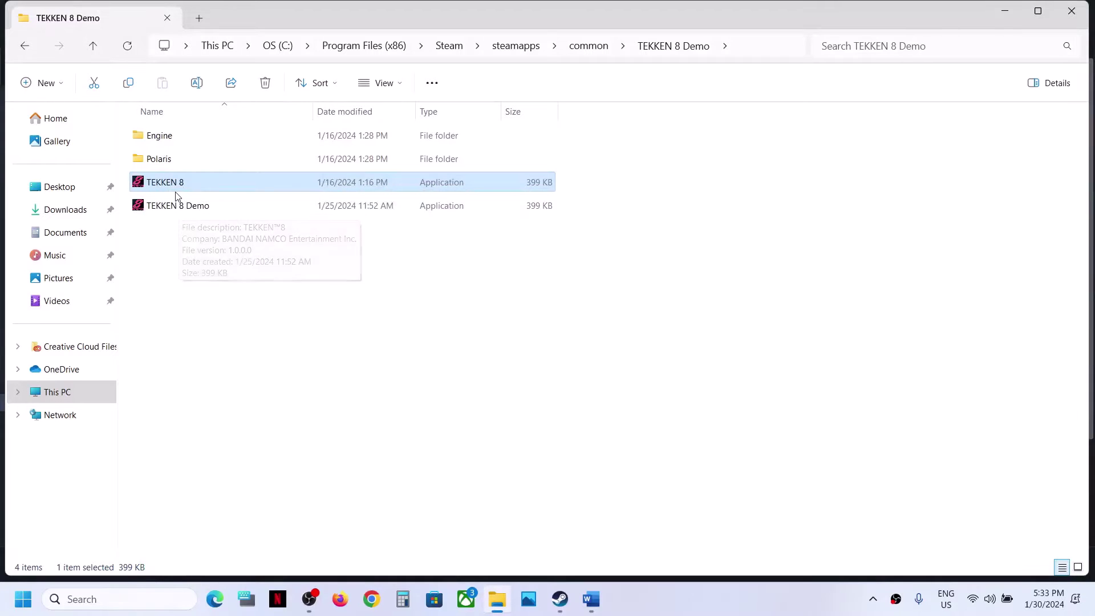
Step: In Polaris\Binaries\Win64, turn off compatibility mode, disabled fullscreen optimizations and run as administrator for the Polaris-Win64-Shipping application, and save
double_click(161, 160)
double_click(172, 140)
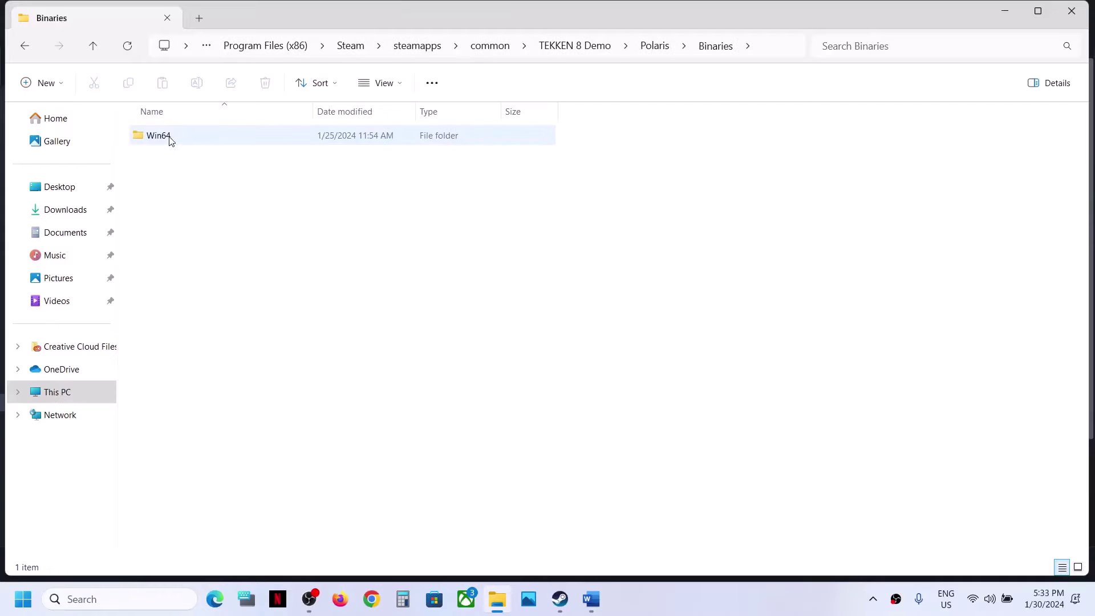
double_click(168, 139)
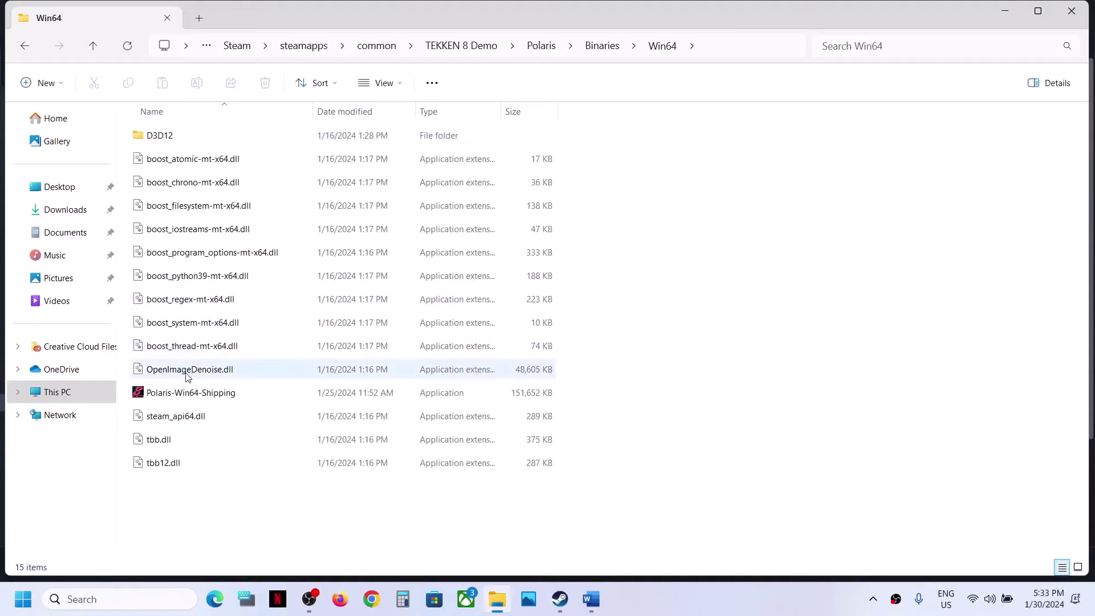
click(176, 392)
right_click(176, 392)
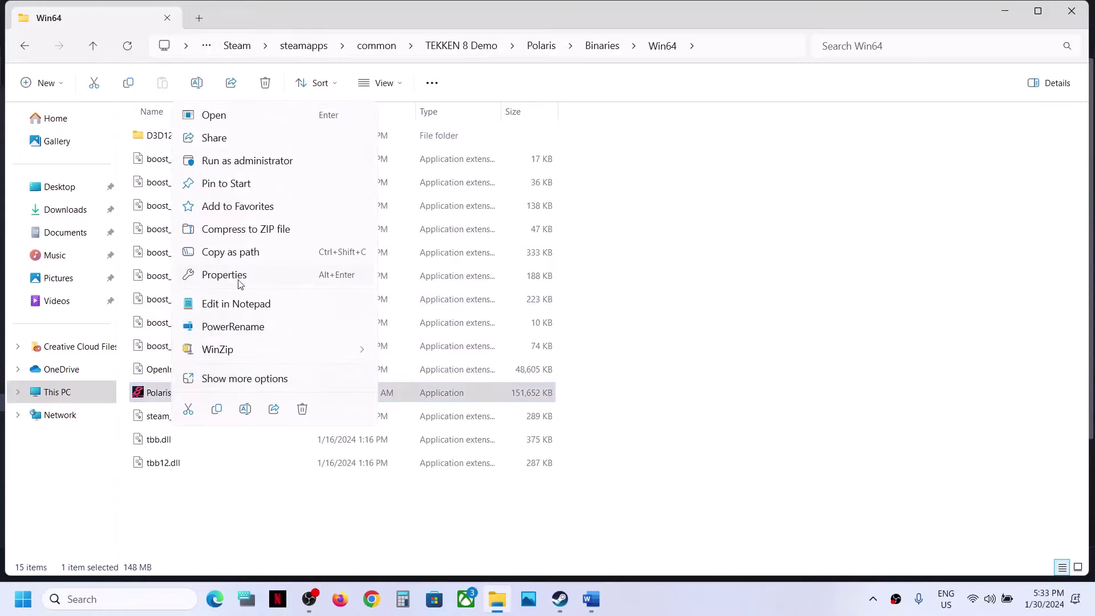
click(237, 276)
click(249, 223)
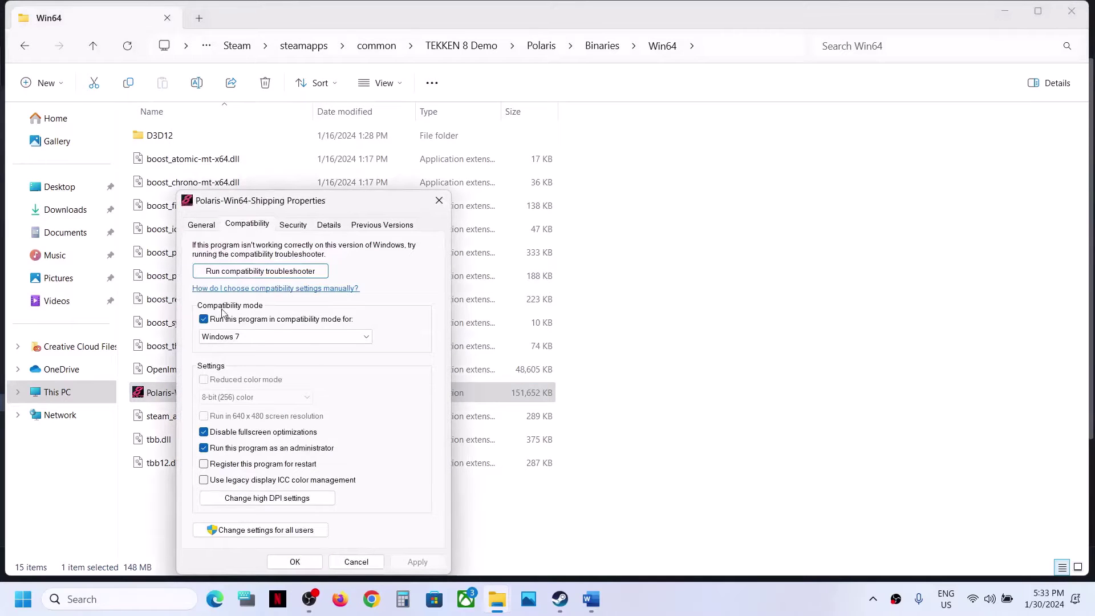
click(205, 319)
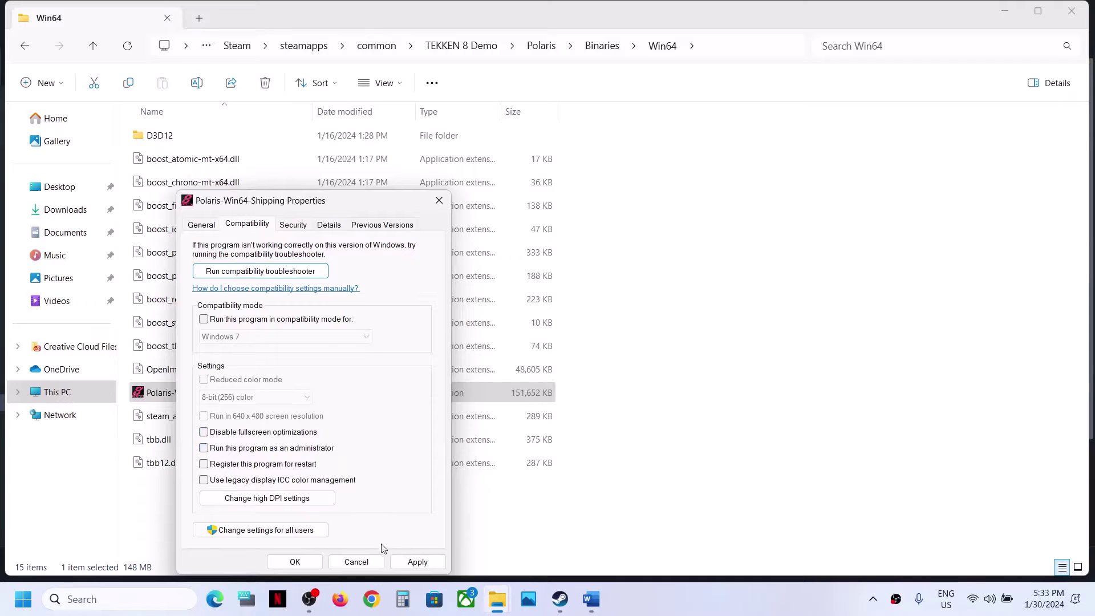
click(416, 562)
click(295, 562)
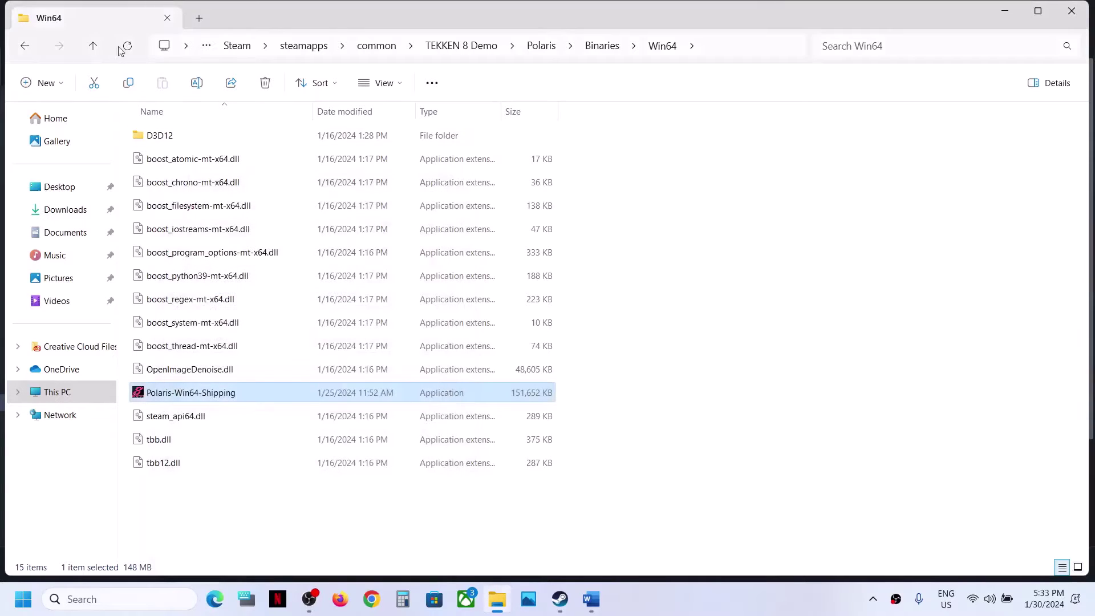
Step: Return to the TEKKEN 8 Demo folder and open the compatibility properties of the TEKKEN 8 application
click(99, 50)
click(99, 51)
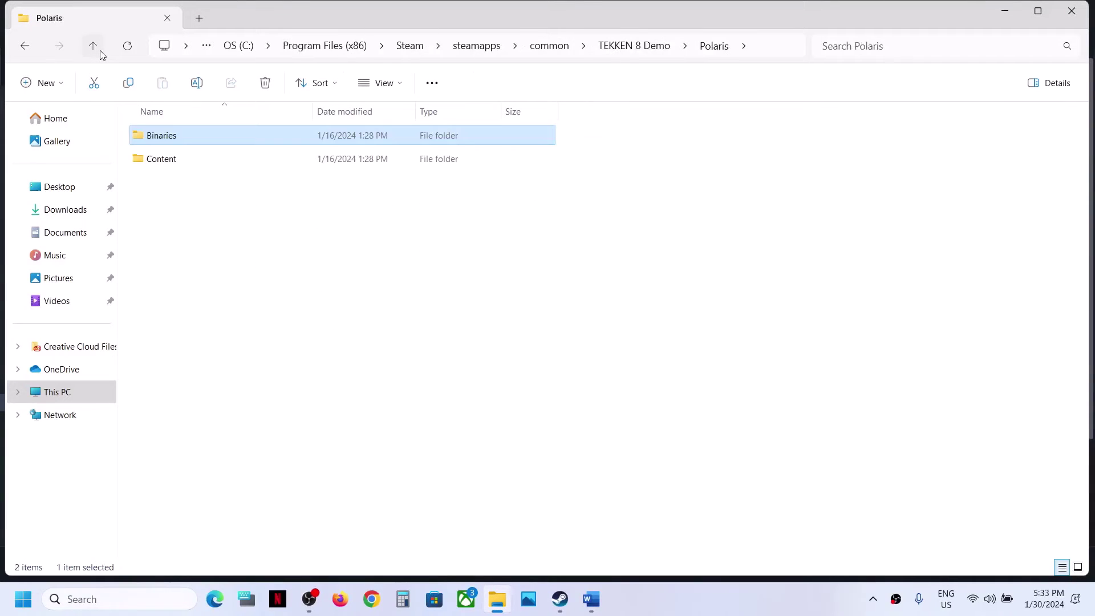
click(100, 50)
click(164, 182)
right_click(163, 182)
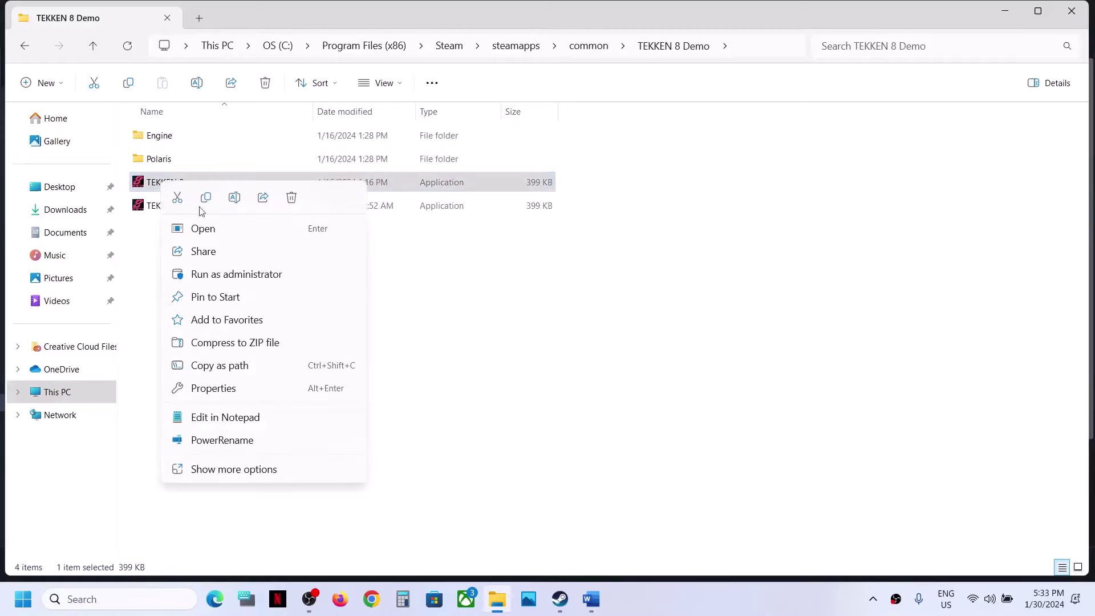
click(221, 395)
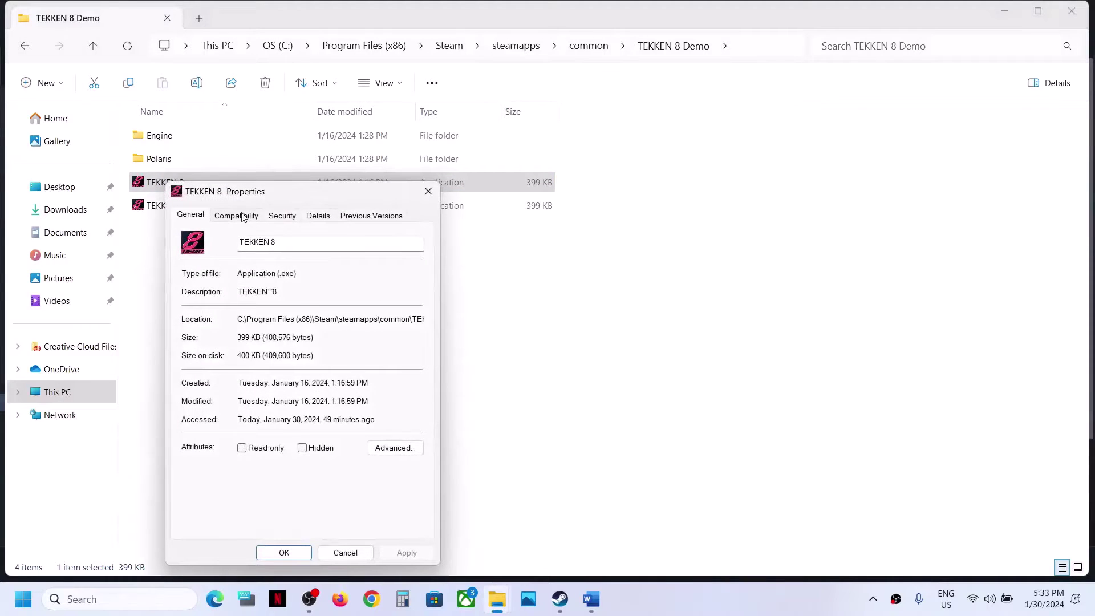
click(242, 216)
Step: Turn off compatibility mode, disabled fullscreen optimizations and run as administrator for the TEKKEN 8 application, and save the changes
click(193, 310)
click(193, 310)
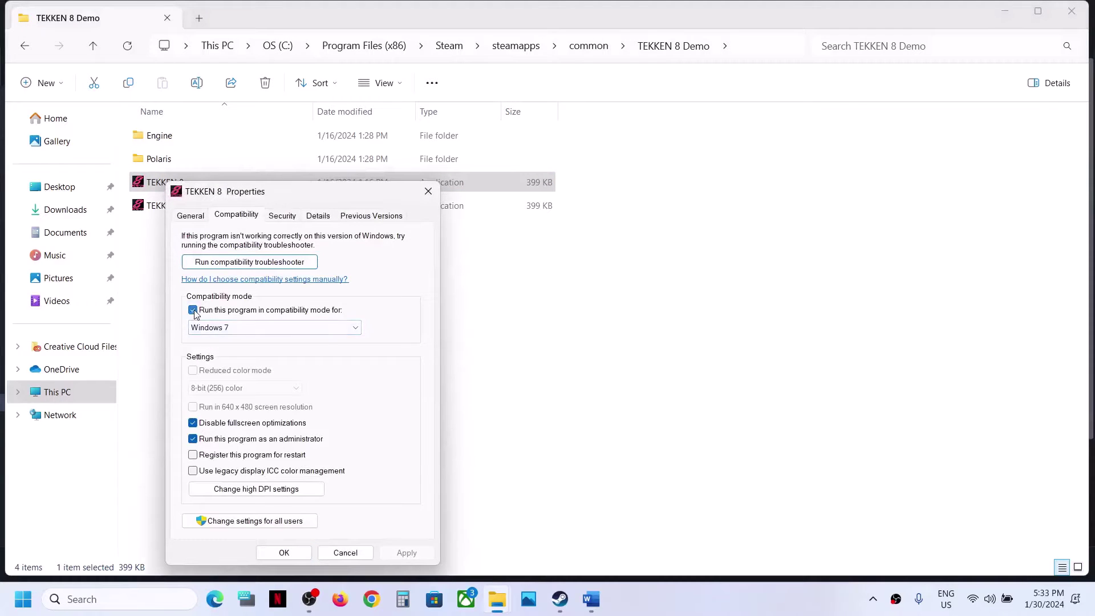
click(193, 424)
click(193, 440)
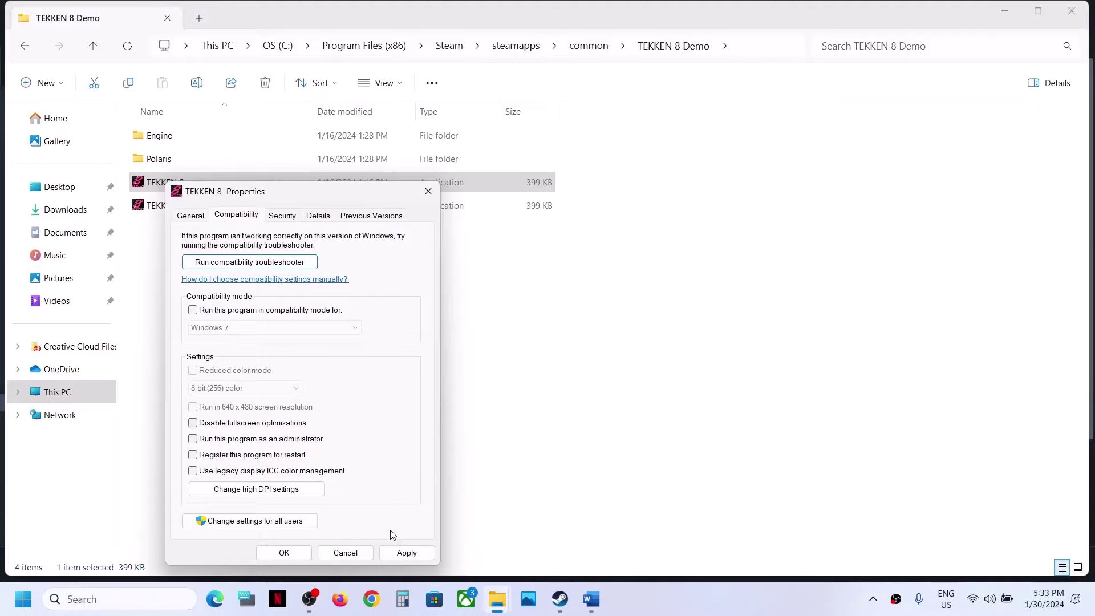
click(406, 553)
click(299, 558)
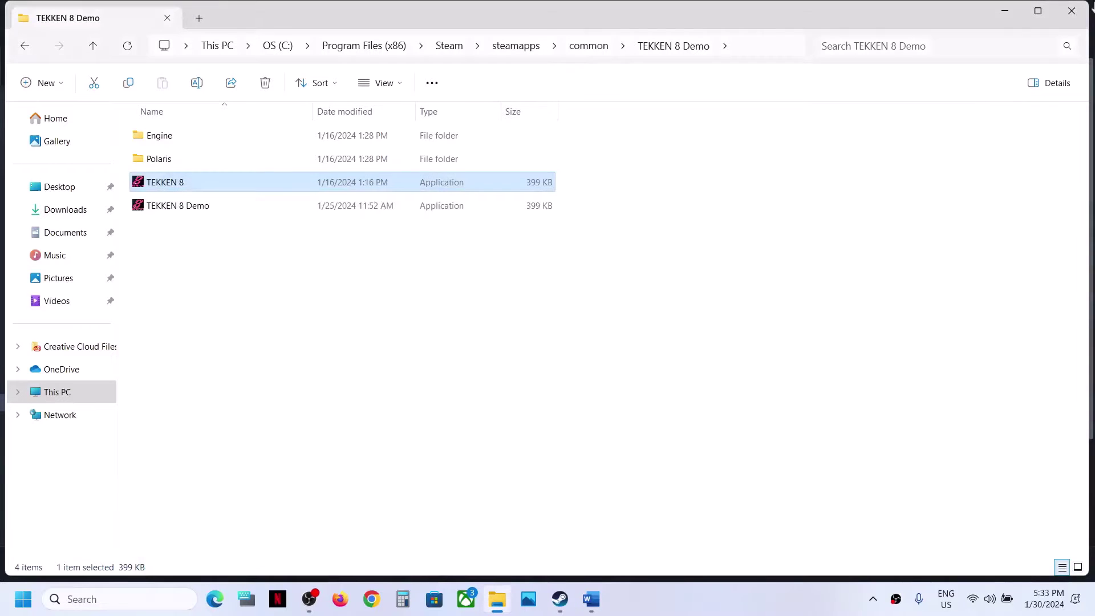
Step: Close the game folder, switch to the Tekken 8 Word document, read Step 4 and select its GraphicsDrivers registry path
click(1072, 11)
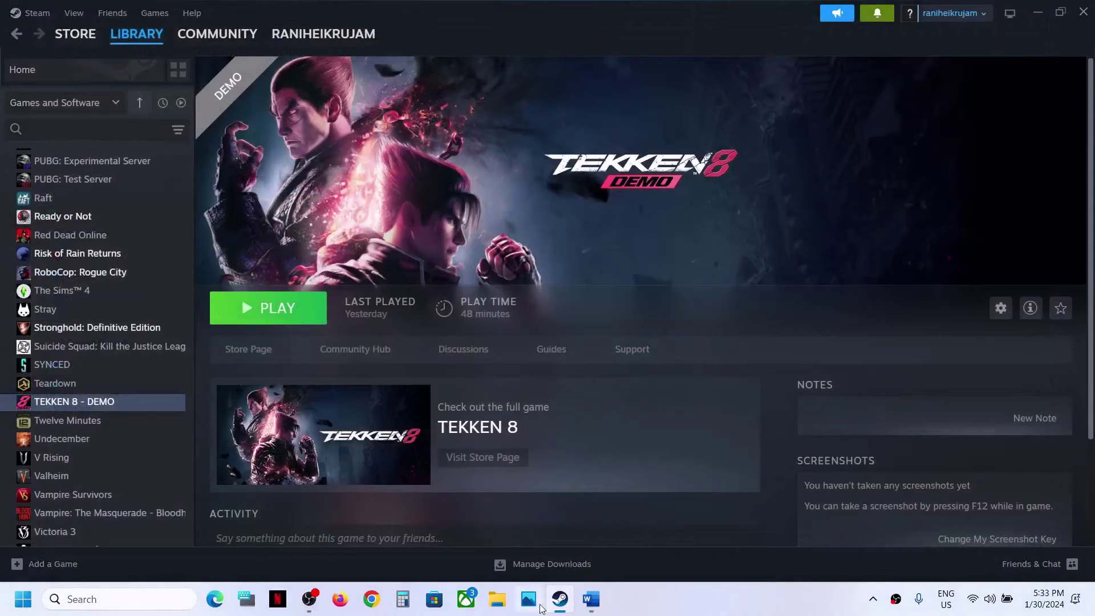
click(591, 599)
scroll(460, 371, down, 5)
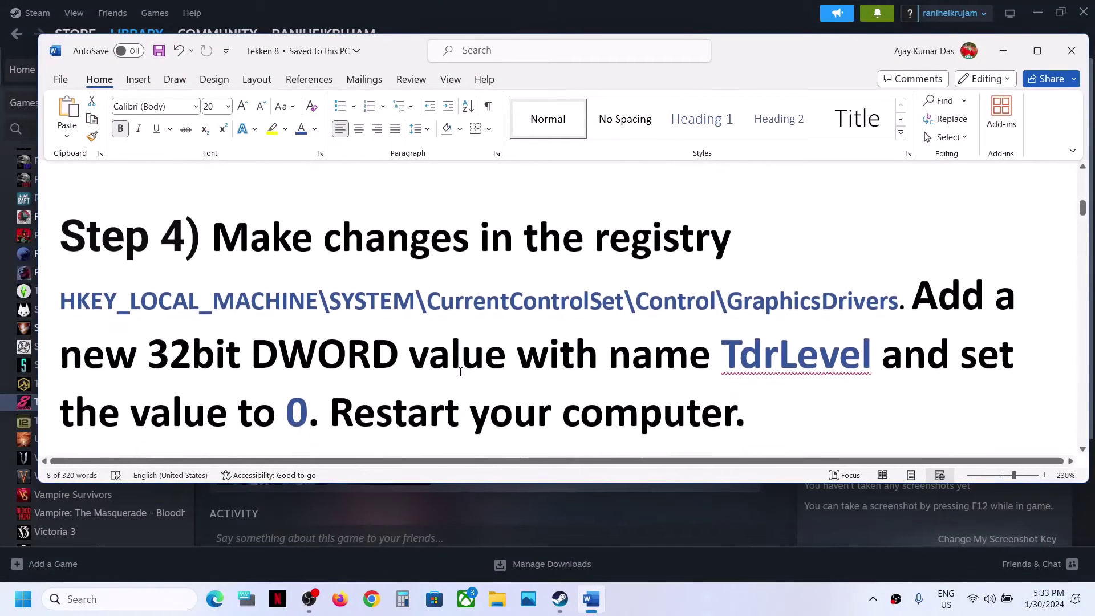
click(460, 371)
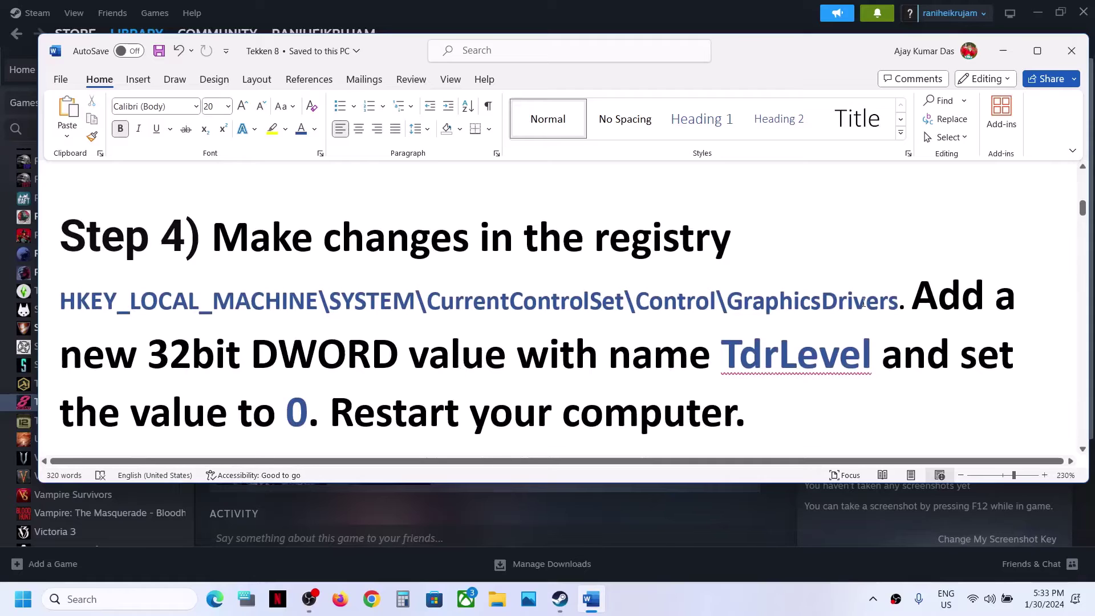
drag(900, 297, 60, 301)
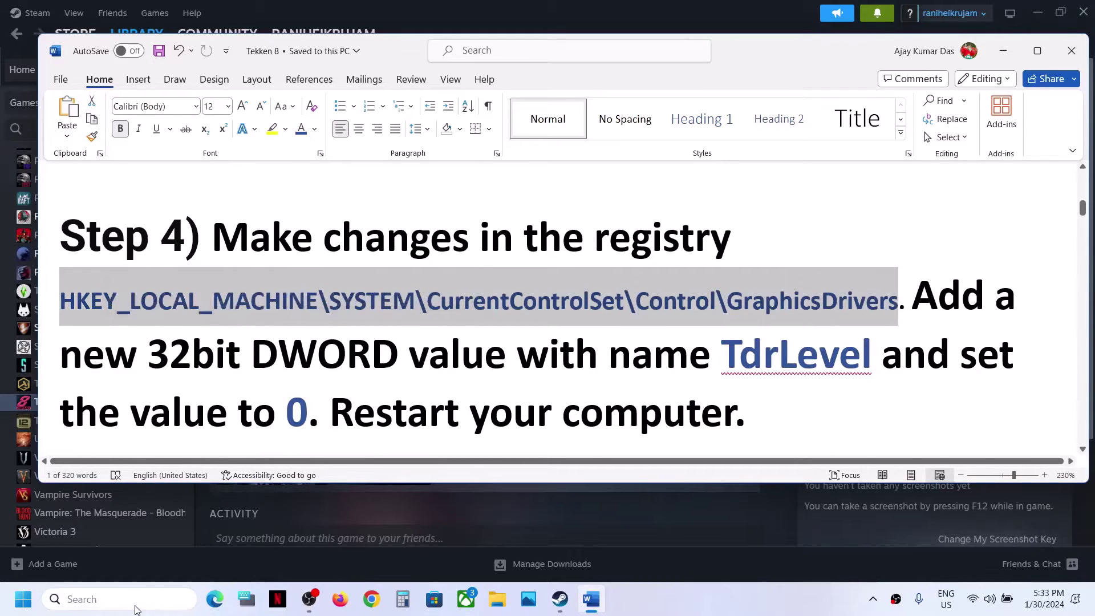
Step: Search Windows for the registry and open Registry Editor
click(134, 601)
text(registry)
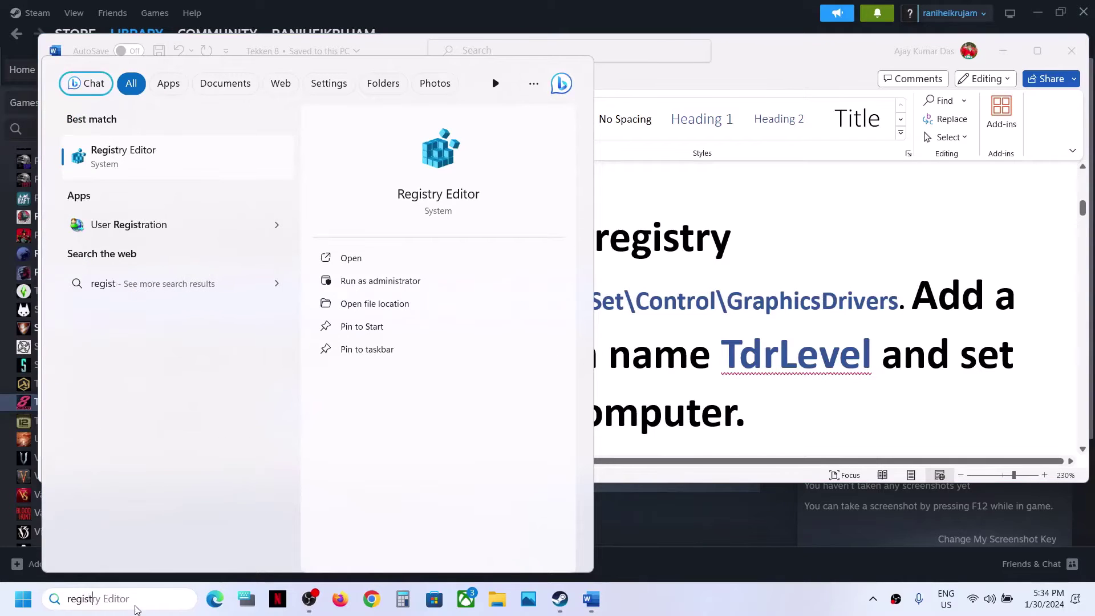
click(172, 158)
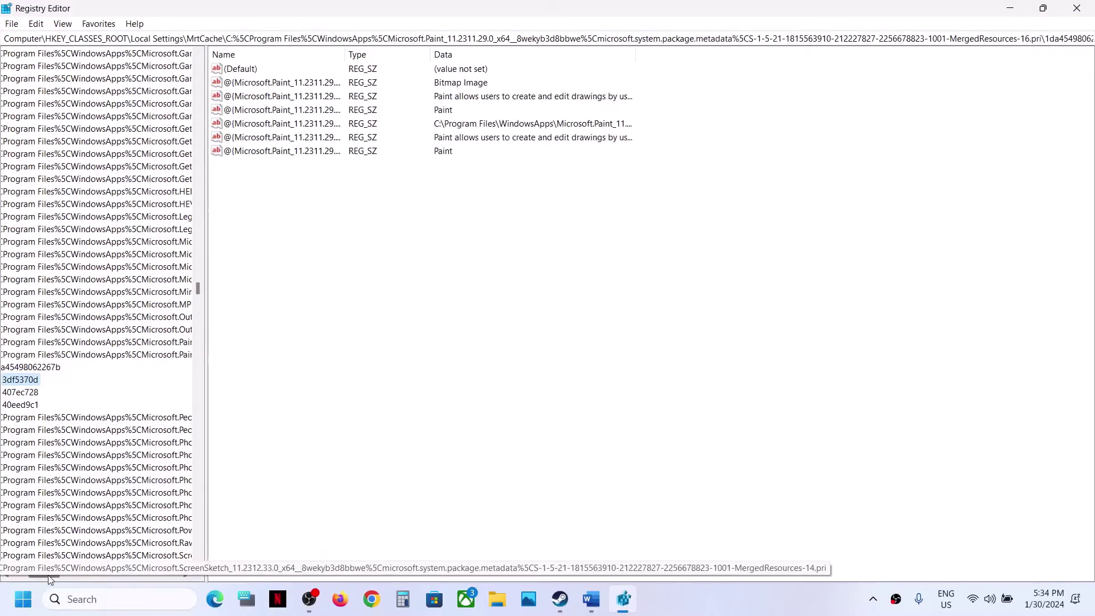
Step: Collapse the HKEY_CLASSES_ROOT branch in the registry tree so that only the root keys are listed
drag(49, 576, 2, 577)
scroll(98, 333, up, 20)
scroll(97, 333, up, 20)
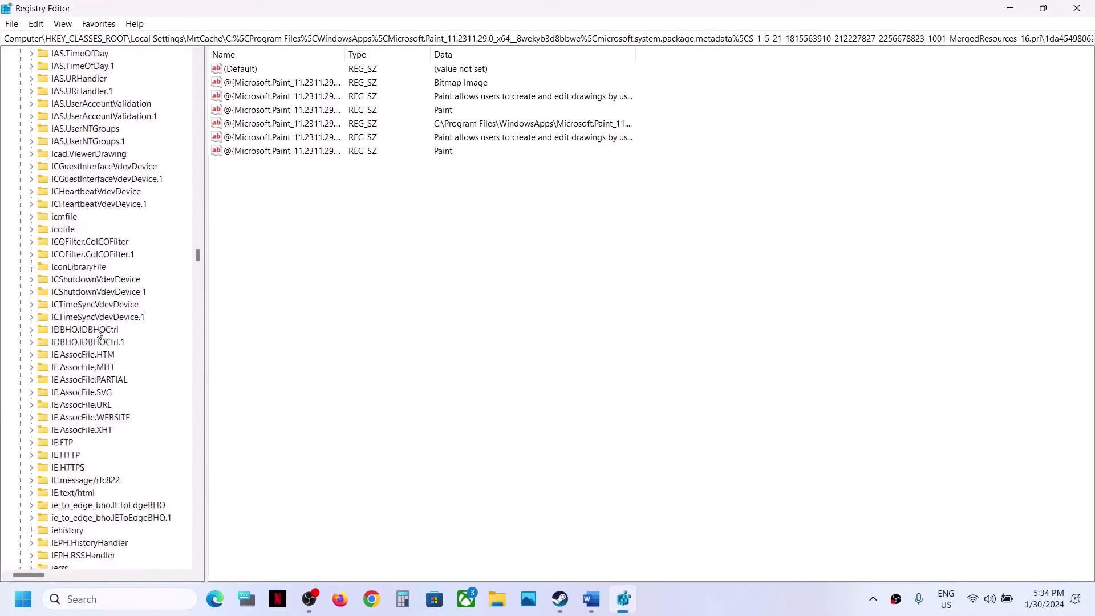
scroll(99, 334, up, 20)
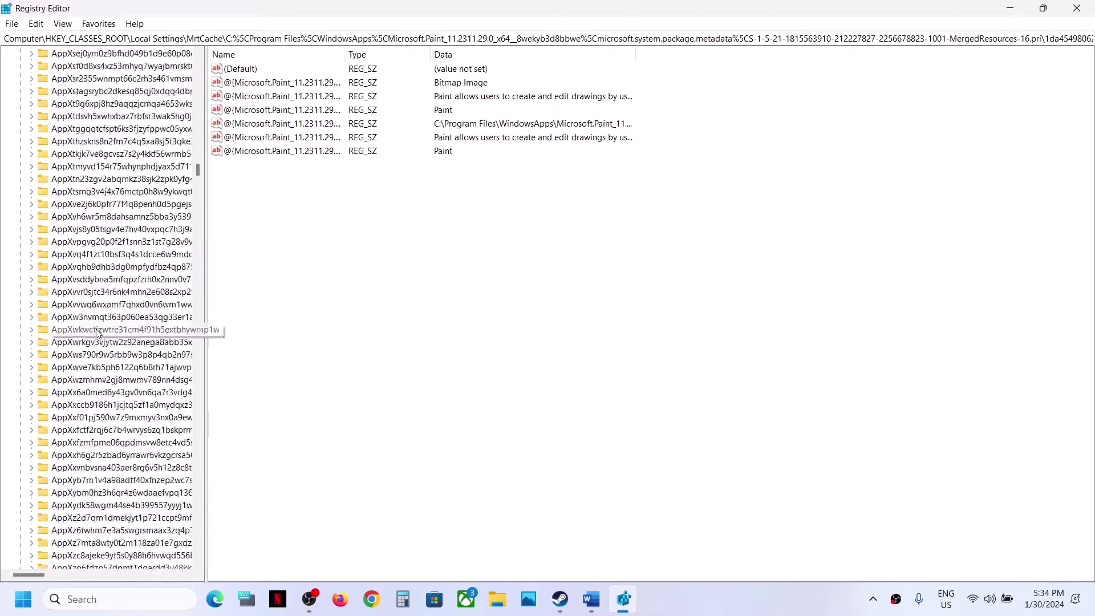
scroll(98, 333, up, 20)
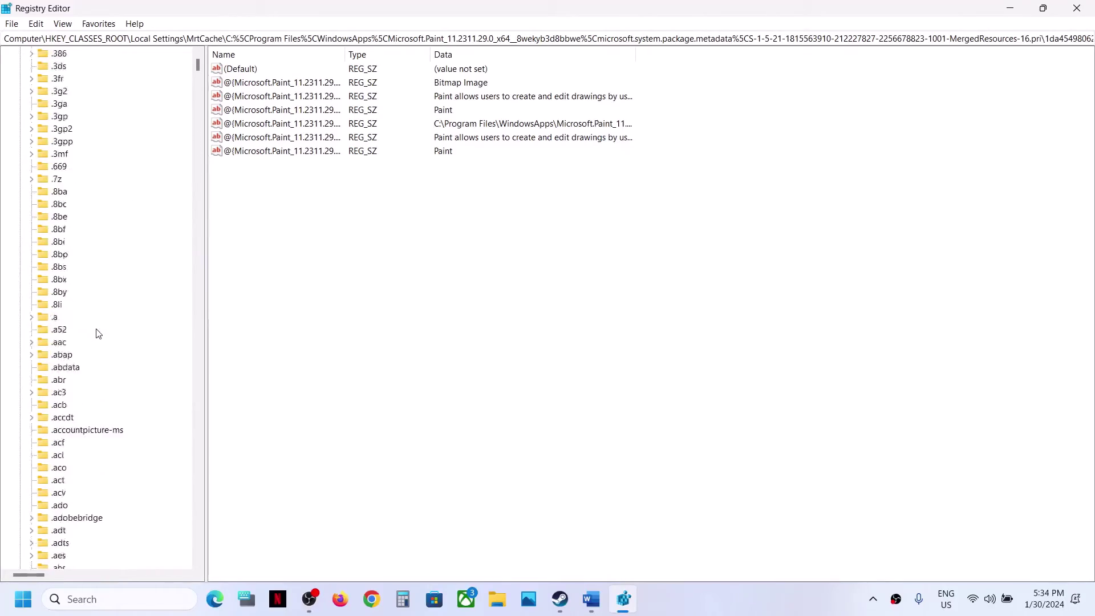
click(19, 67)
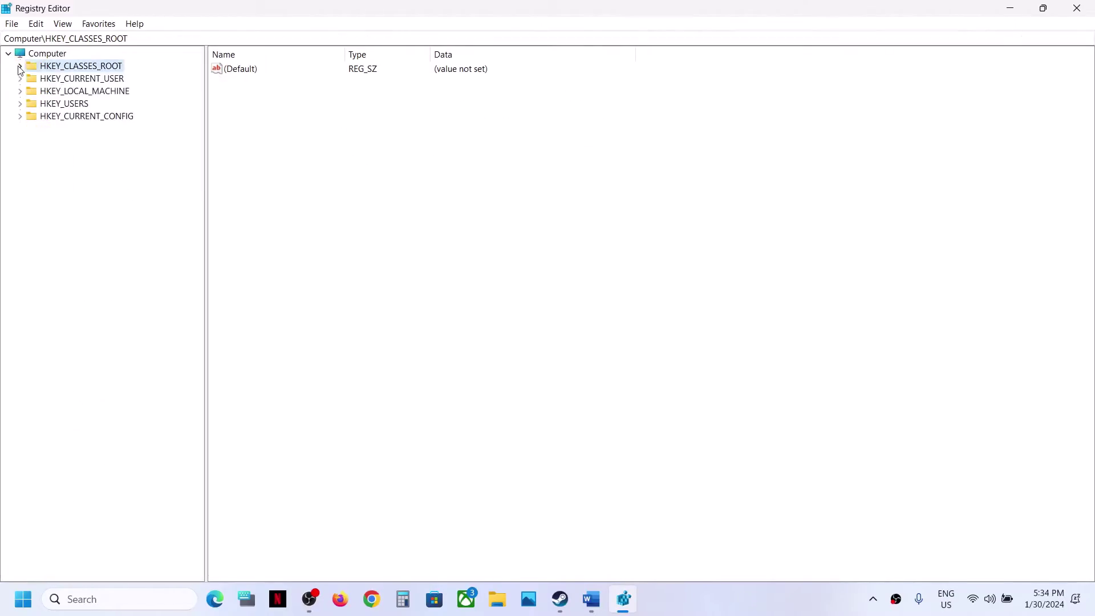
Step: Expand HKEY_LOCAL_MACHINE in the registry tree, checking the key path against Step 4 of the Word document
key(alt+Tab)
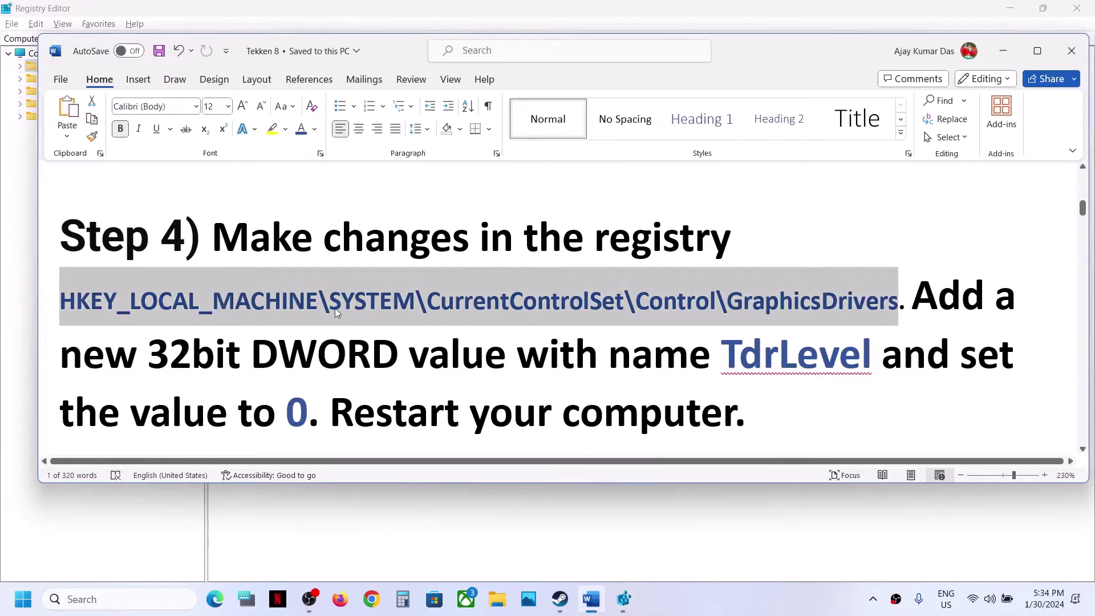
key(alt+Tab)
click(93, 92)
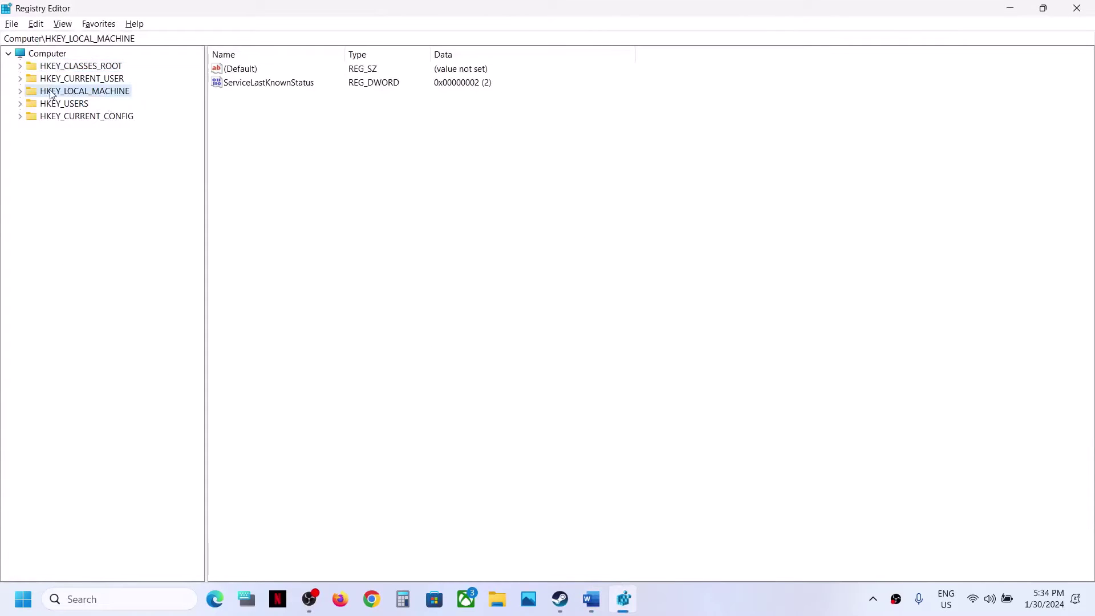
click(21, 91)
key(alt+Tab)
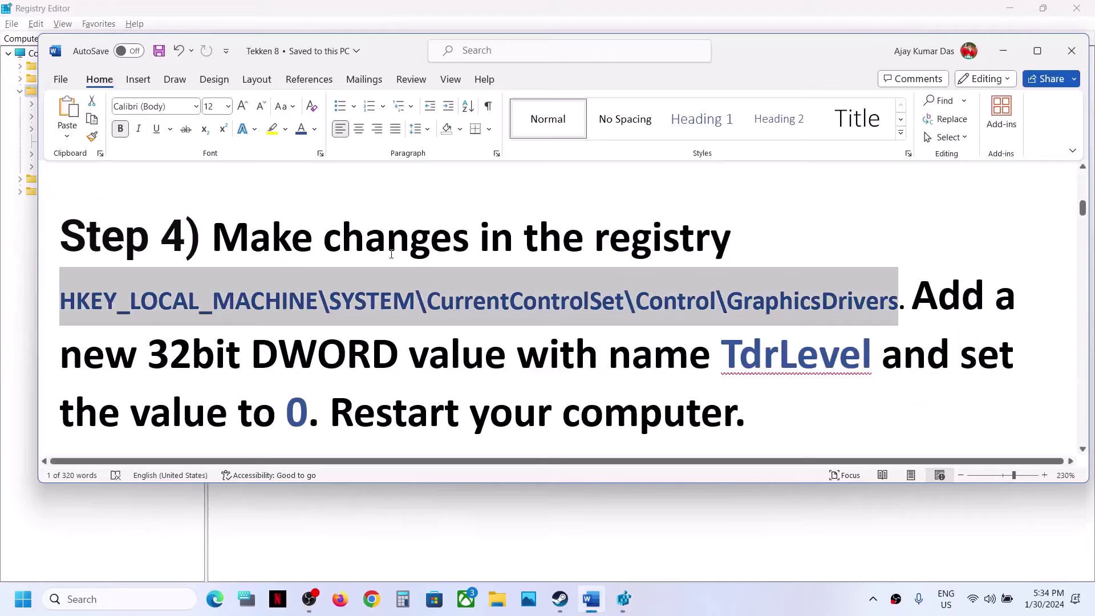
key(alt+Tab)
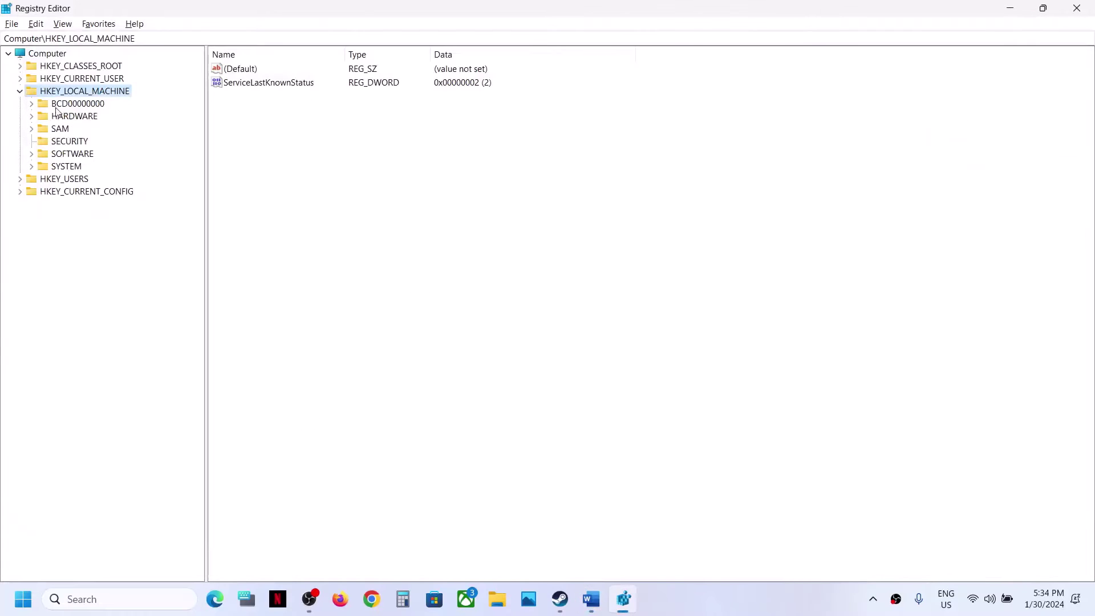
Step: Expand the SYSTEM key and its CurrentControlSet subkey under HKEY_LOCAL_MACHINE, checking the path against Step 4 of the Word document
click(63, 169)
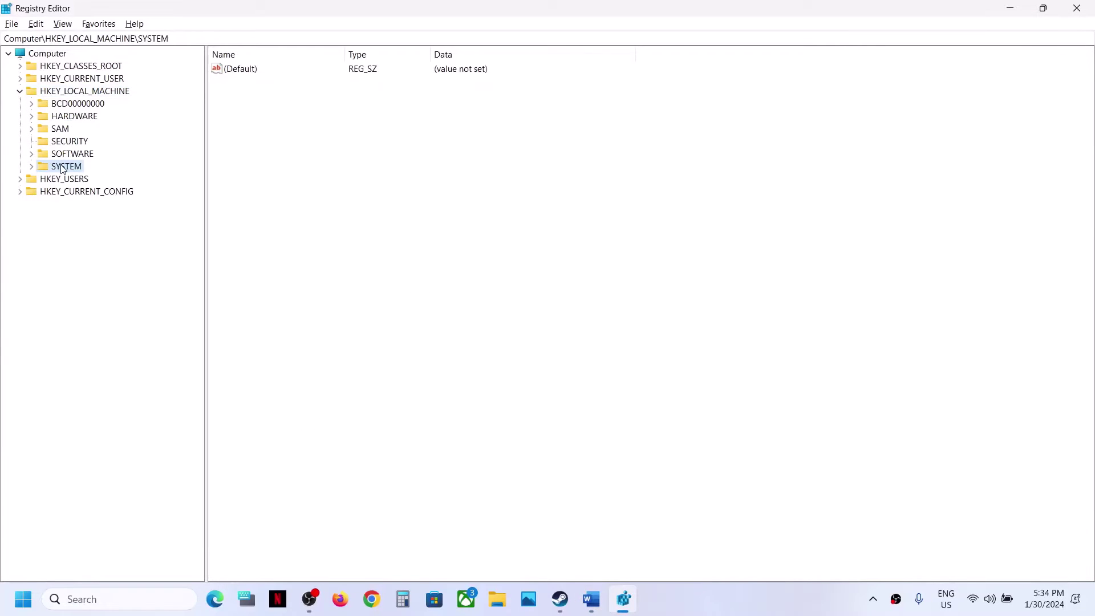
click(31, 166)
click(93, 208)
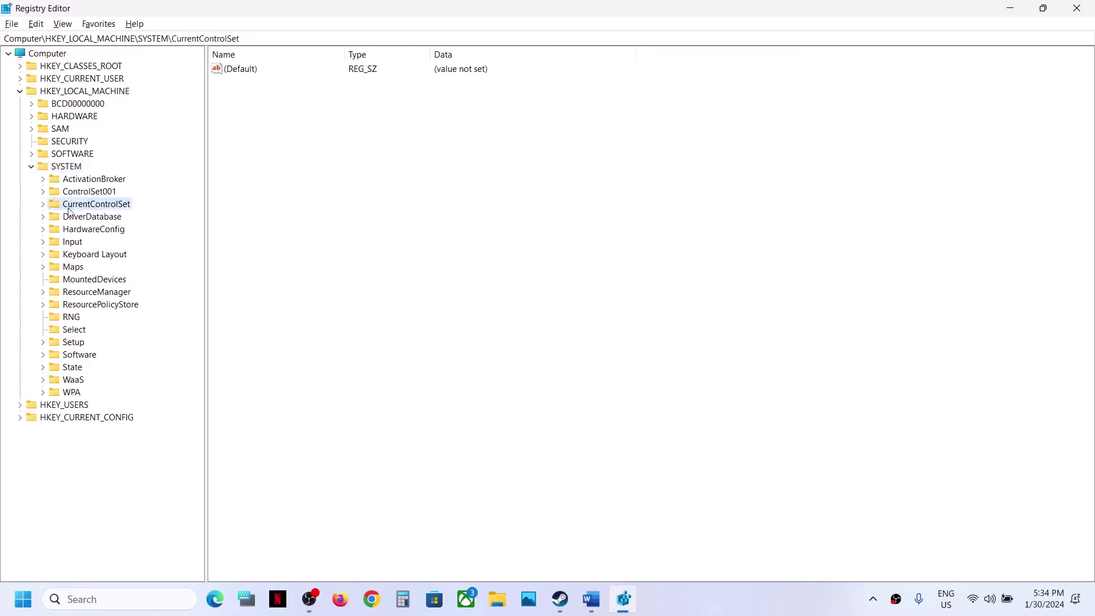
click(42, 205)
key(alt+Tab)
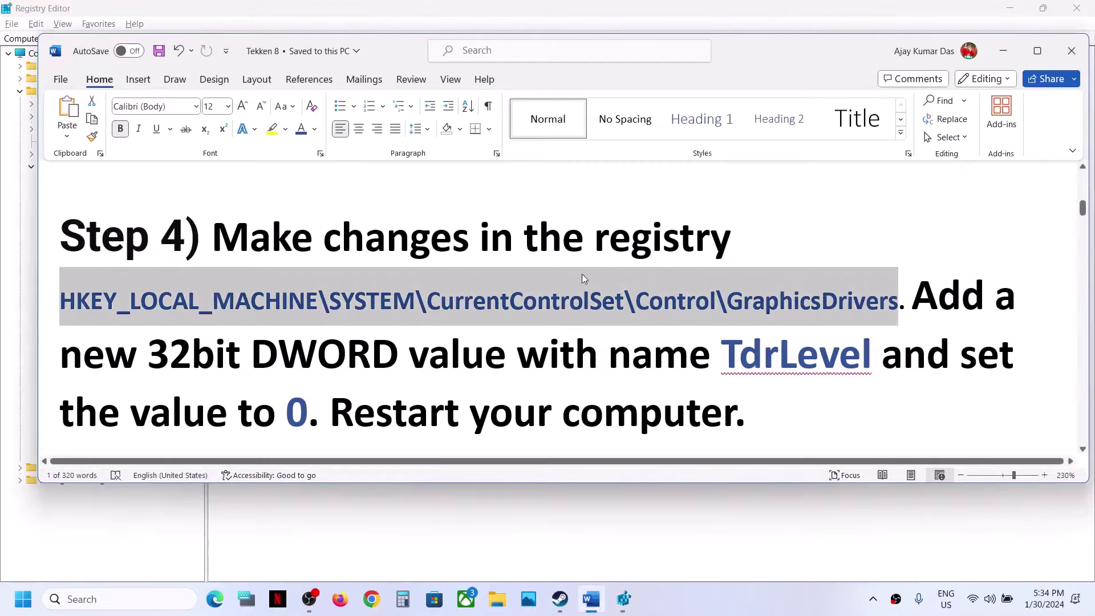
key(alt+Tab)
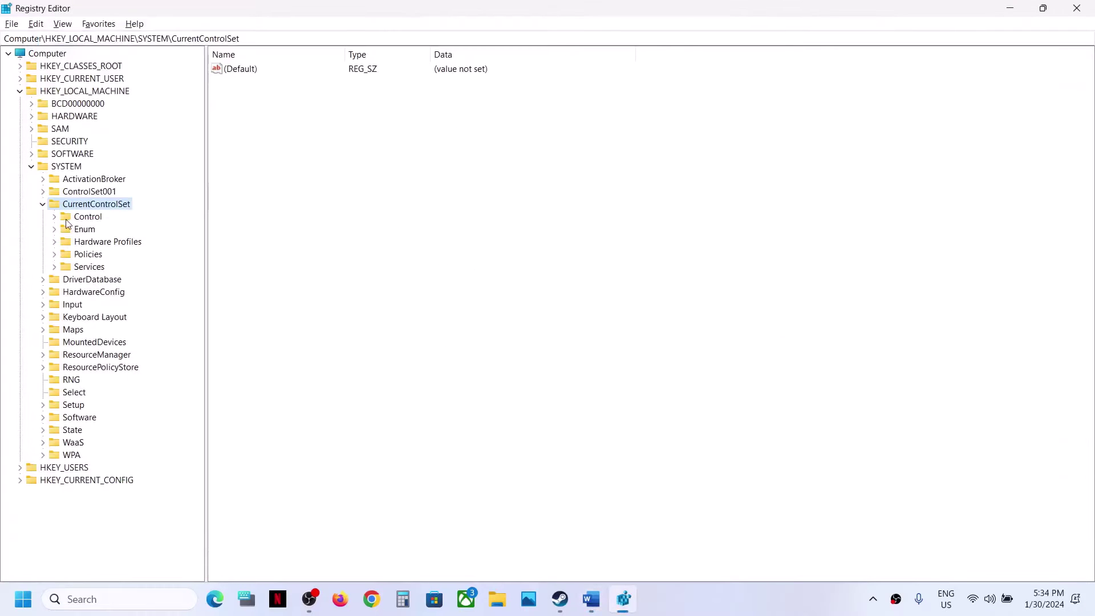
Step: Expand the Control key under CurrentControlSet and select its GraphicsDrivers subkey, checking Step 4 of the Word document for the value to add
click(85, 217)
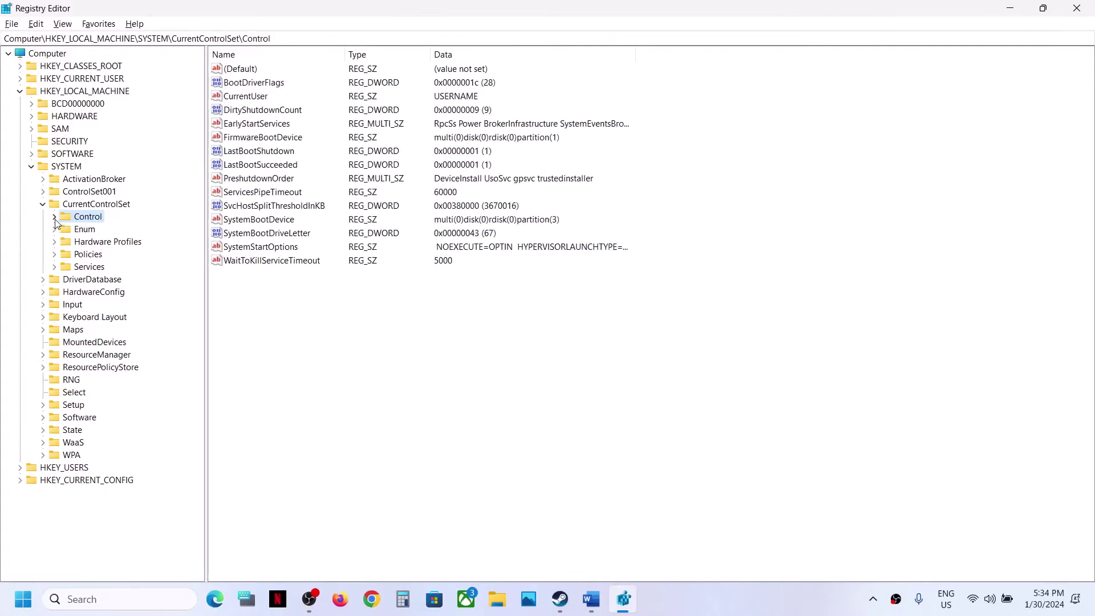
click(55, 218)
scroll(114, 363, down, 15)
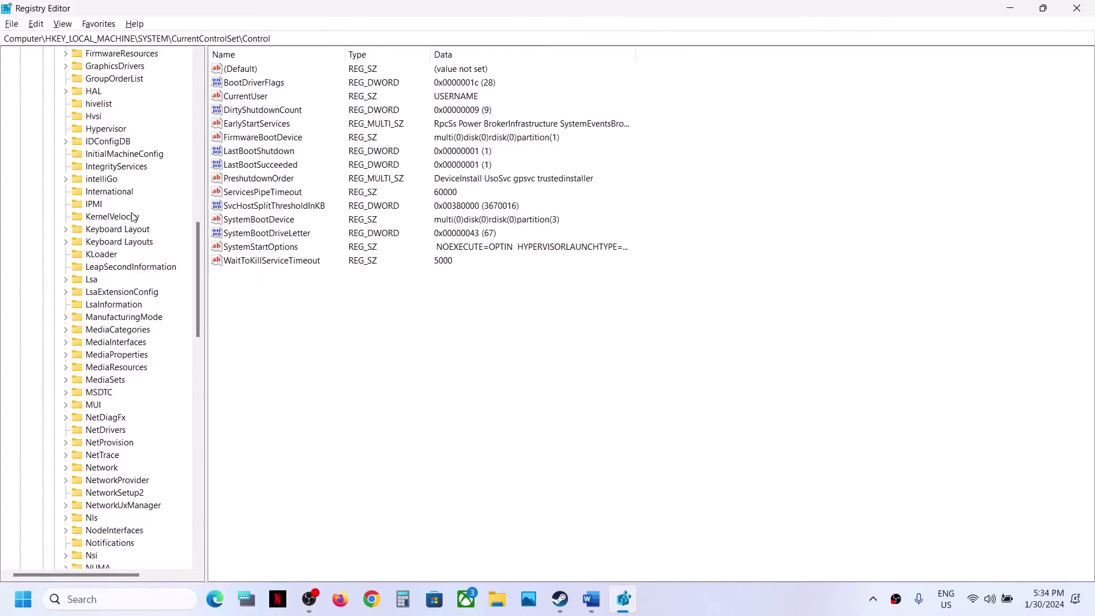
scroll(132, 217, up, 2)
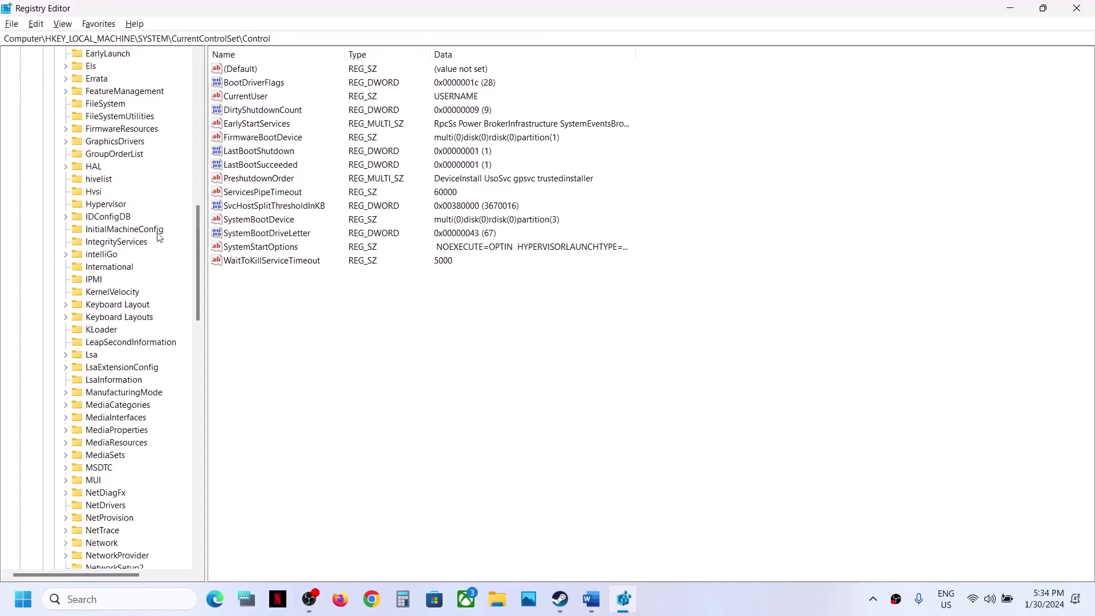
click(113, 143)
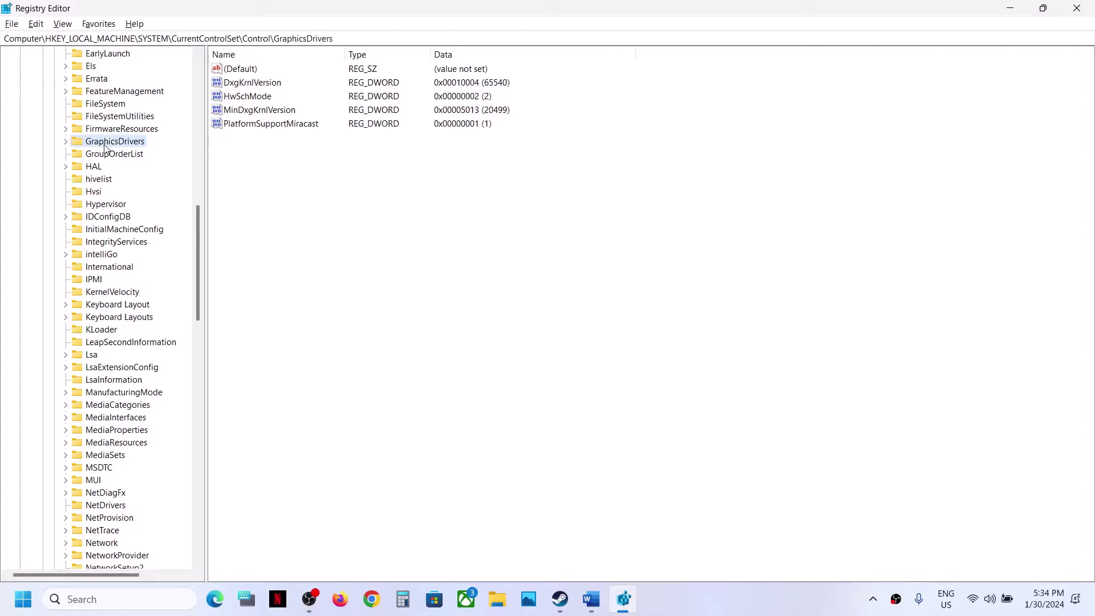
key(alt+Tab)
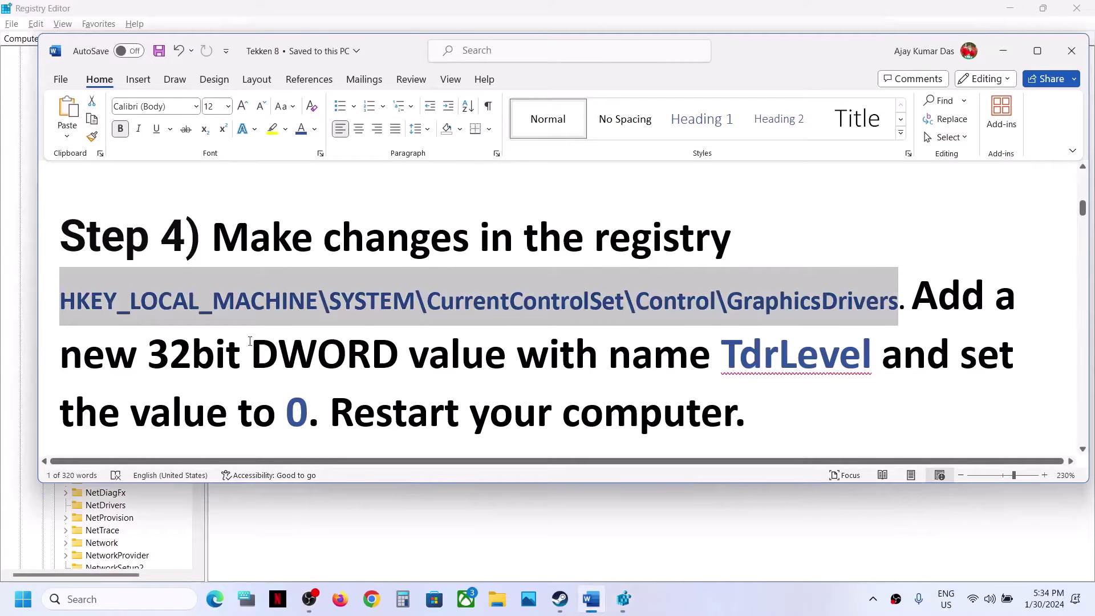
key(alt+Tab)
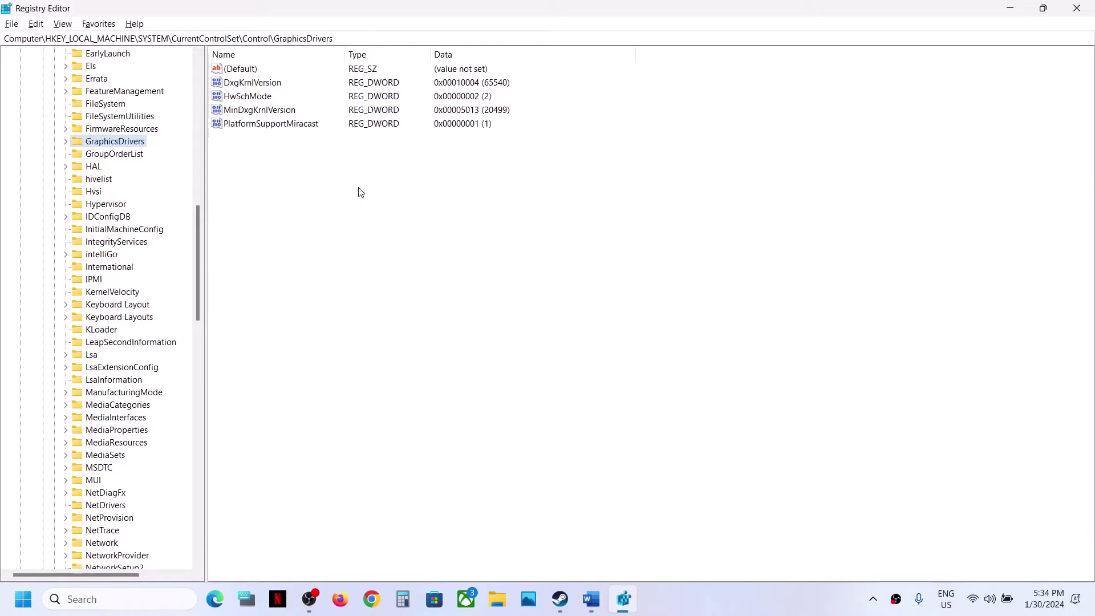
right_click(360, 190)
mouse_move(392, 196)
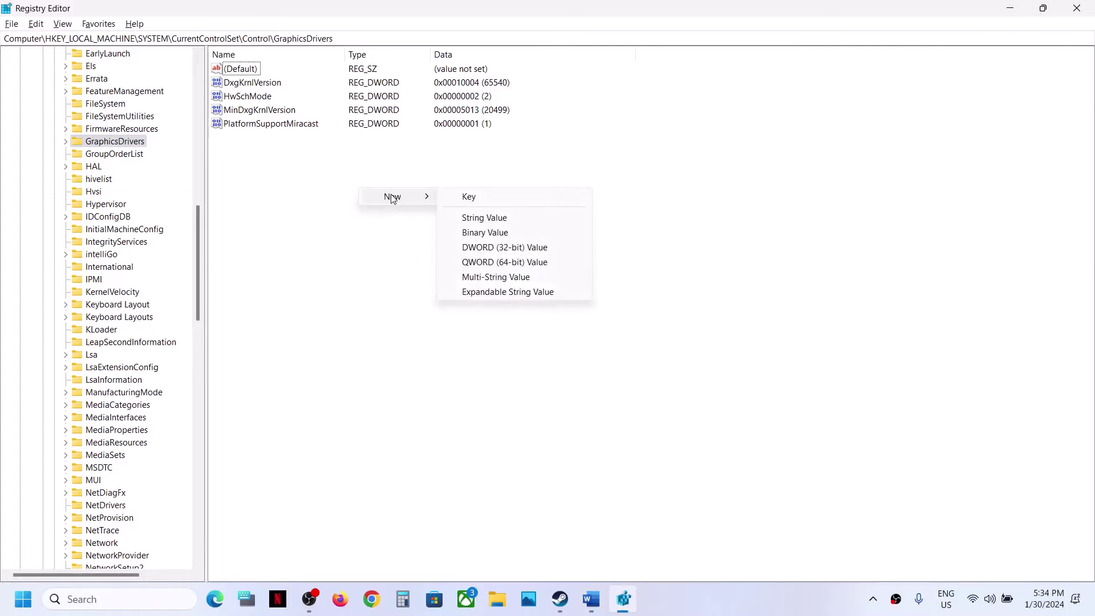
click(65, 141)
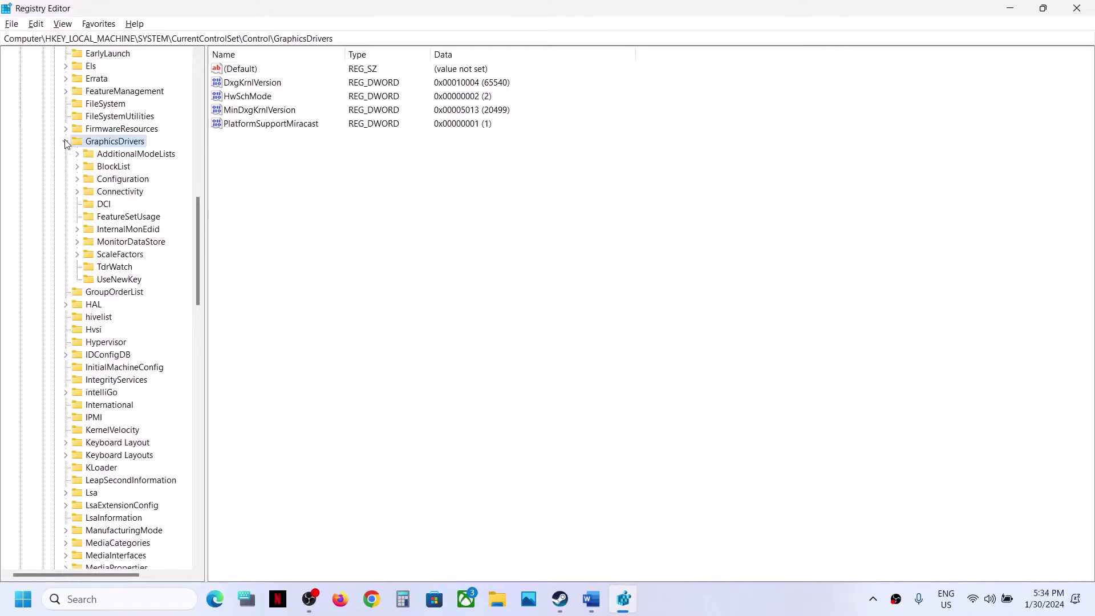
click(65, 141)
Step: Create a DWORD (32-bit) value in the GraphicsDrivers key and name it TdrLevel, copying the name from Step 4 of the Word document
right_click(302, 155)
mouse_move(368, 158)
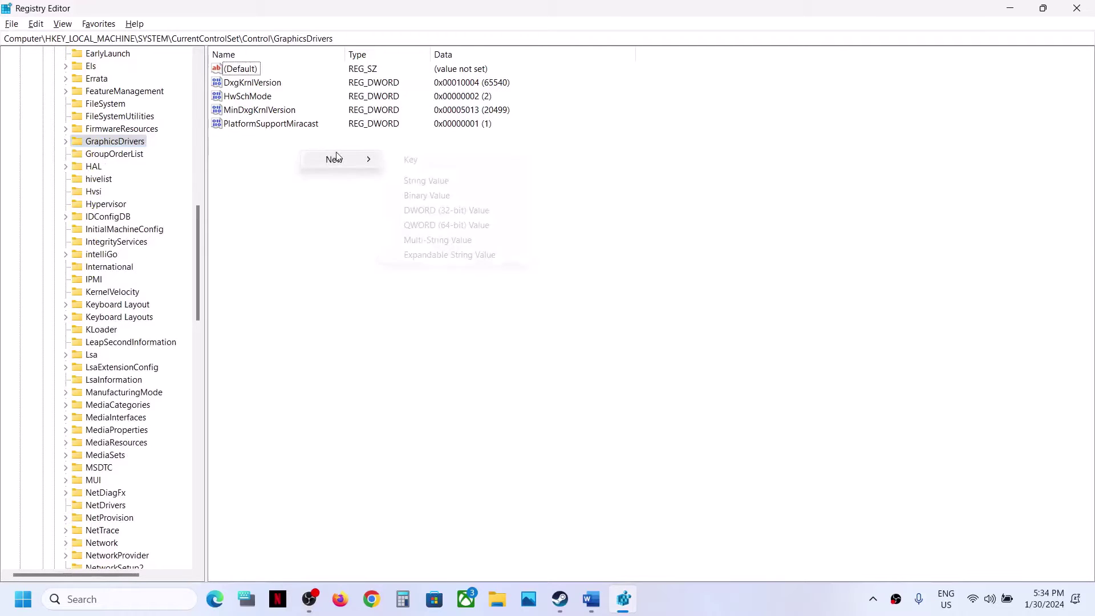
click(455, 215)
key(alt+Tab)
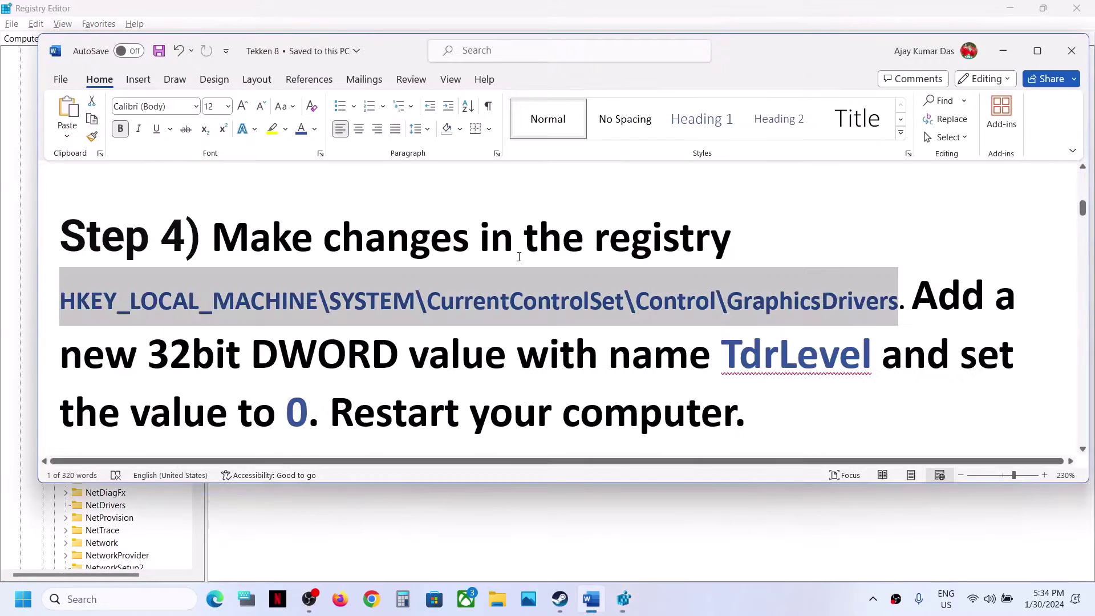
double_click(773, 367)
key(ctrl+c)
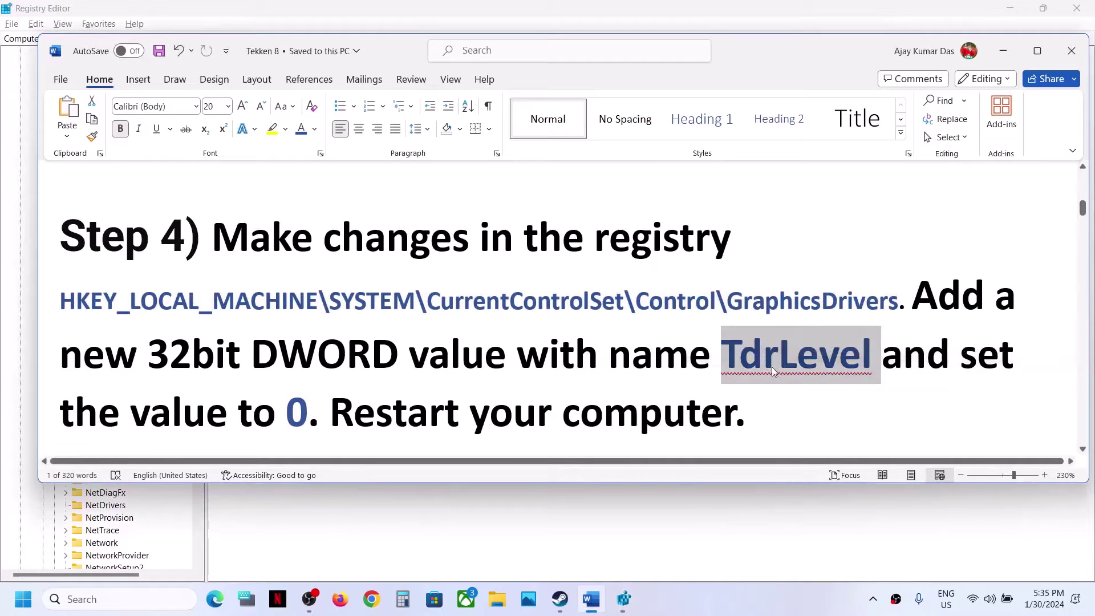
key(alt+Tab)
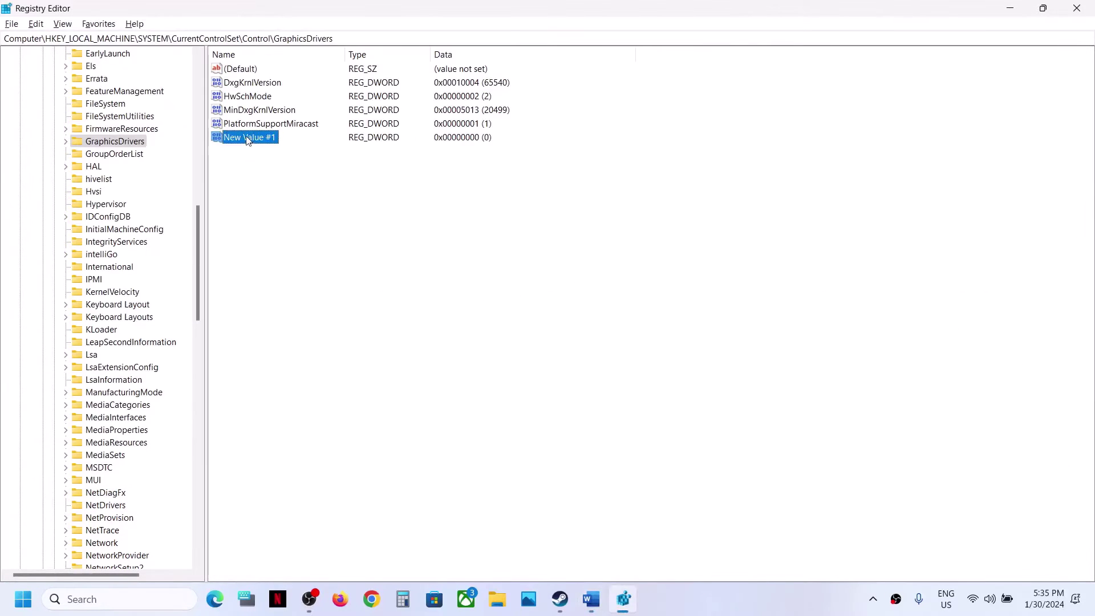
right_click(248, 140)
click(289, 196)
key(ctrl+v)
key(Return)
Step: Check the required data in Step 4 of the Word document and confirm TdrLevel's value data as 0
key(alt+Tab)
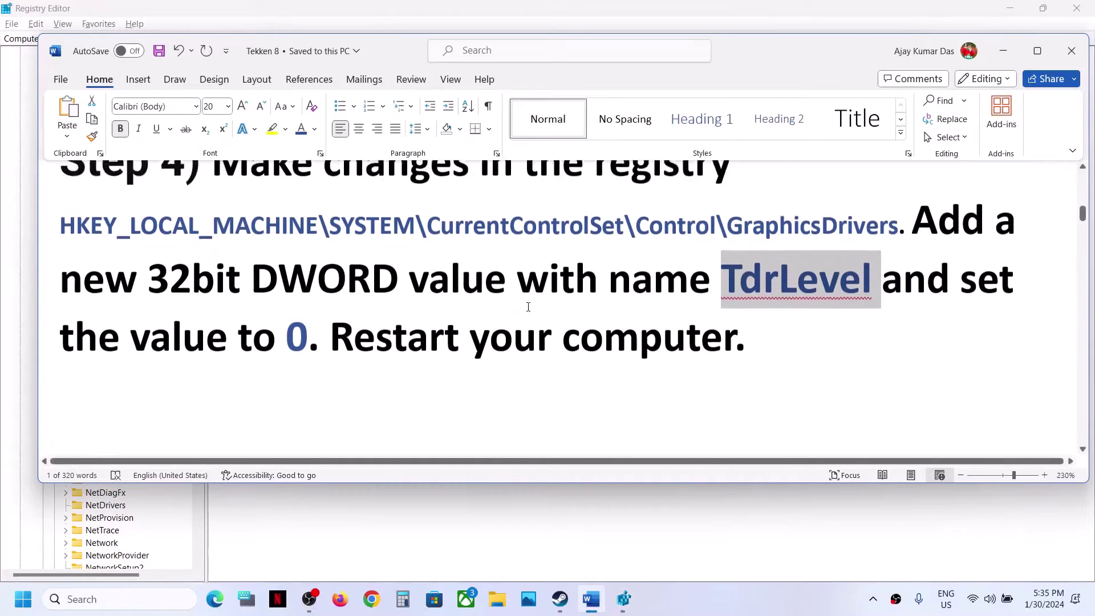
scroll(529, 307, down, 1)
double_click(301, 314)
key(alt+Tab)
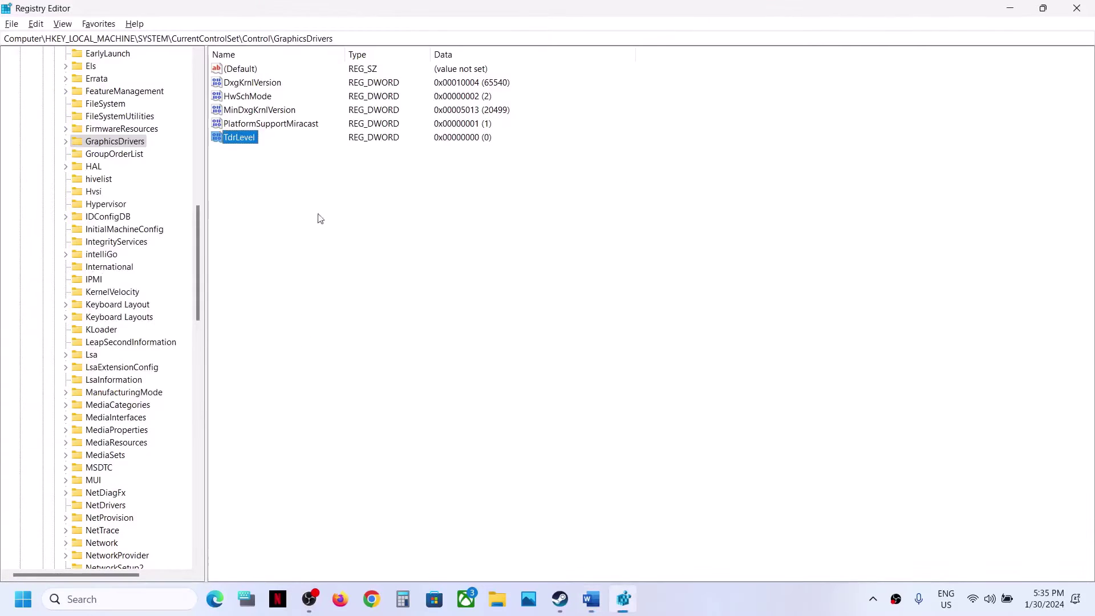
right_click(239, 141)
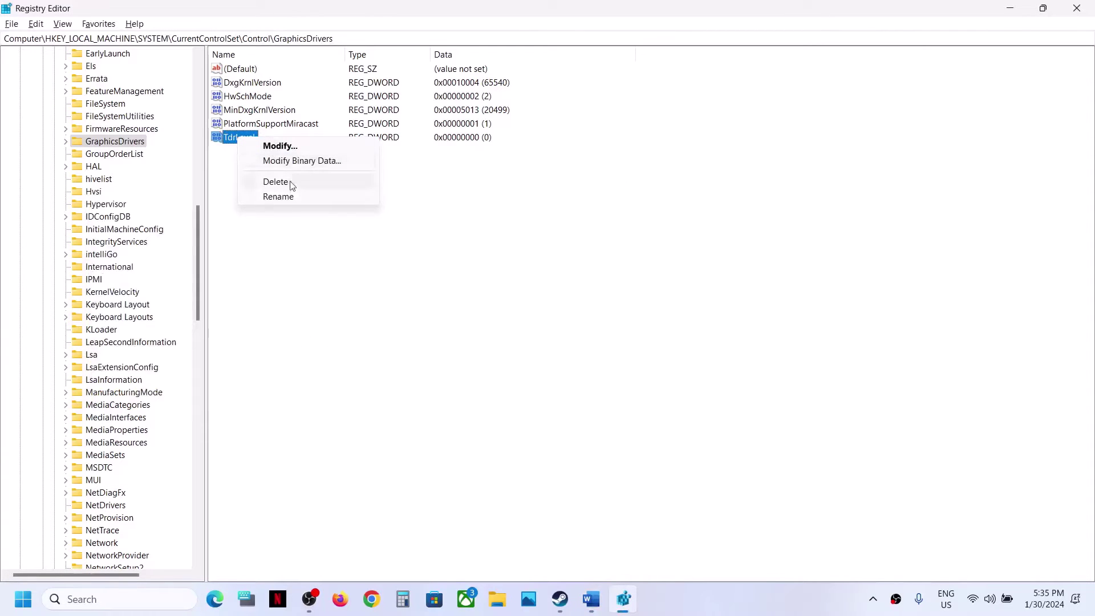
double_click(232, 144)
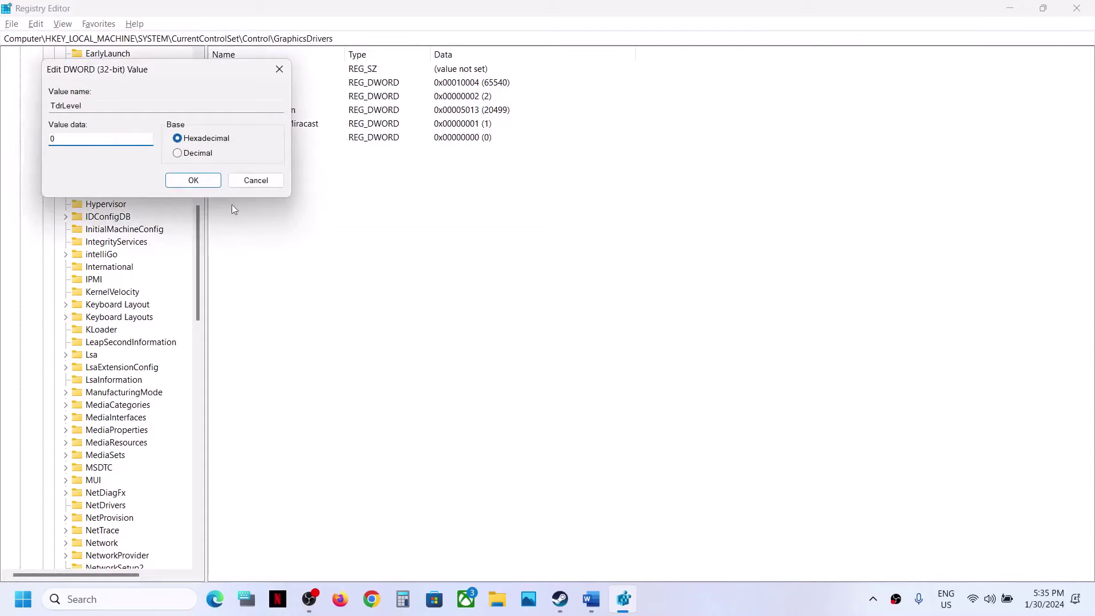
click(192, 182)
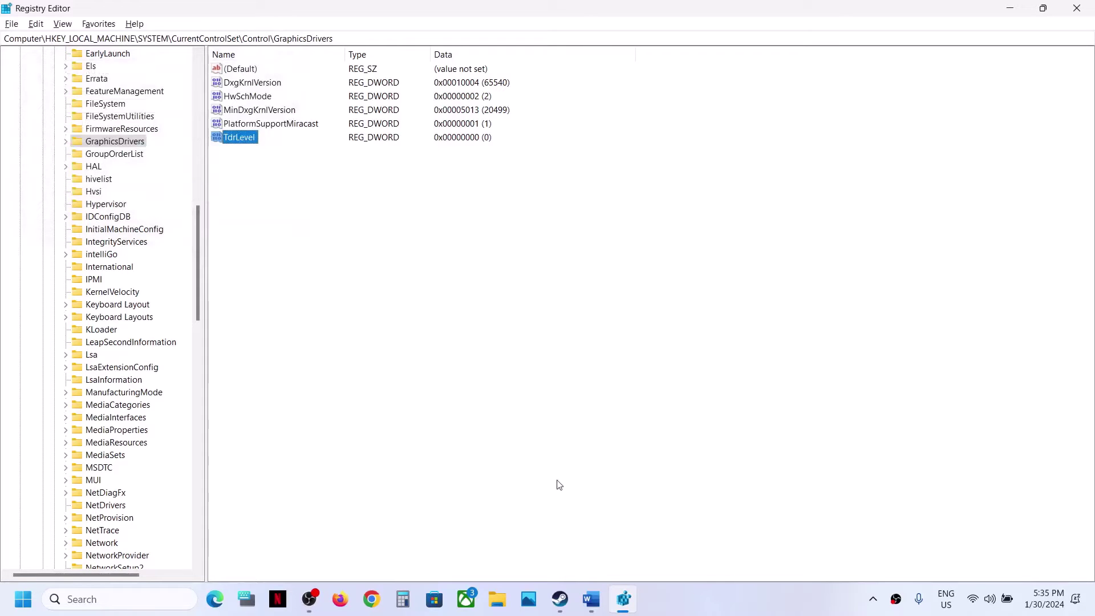
Step: View the Windows power options that include Restart and dismiss them without restarting the computer
click(23, 599)
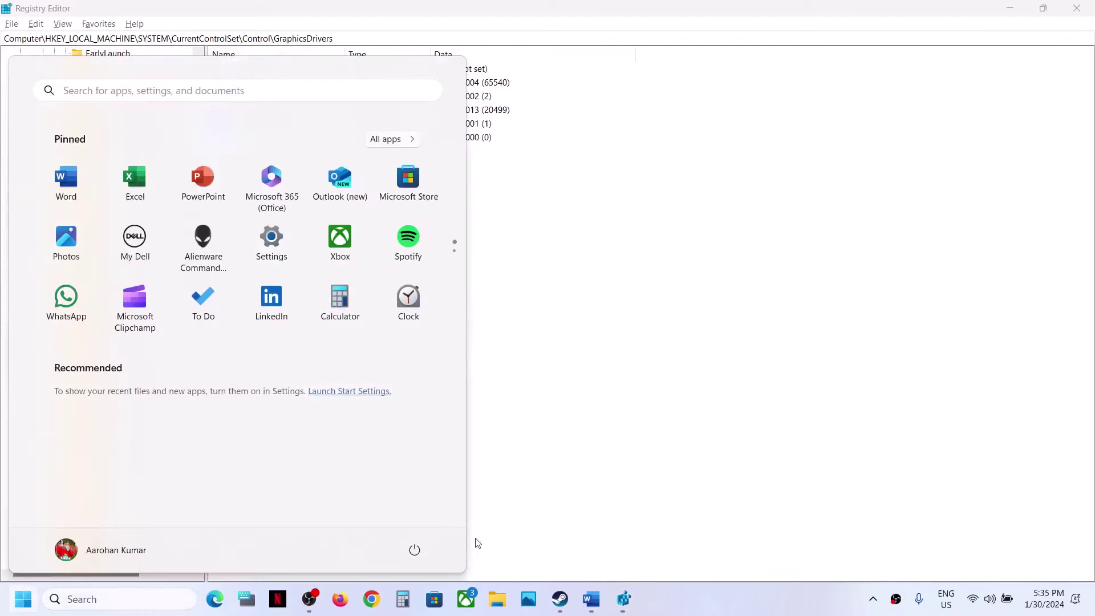
click(419, 556)
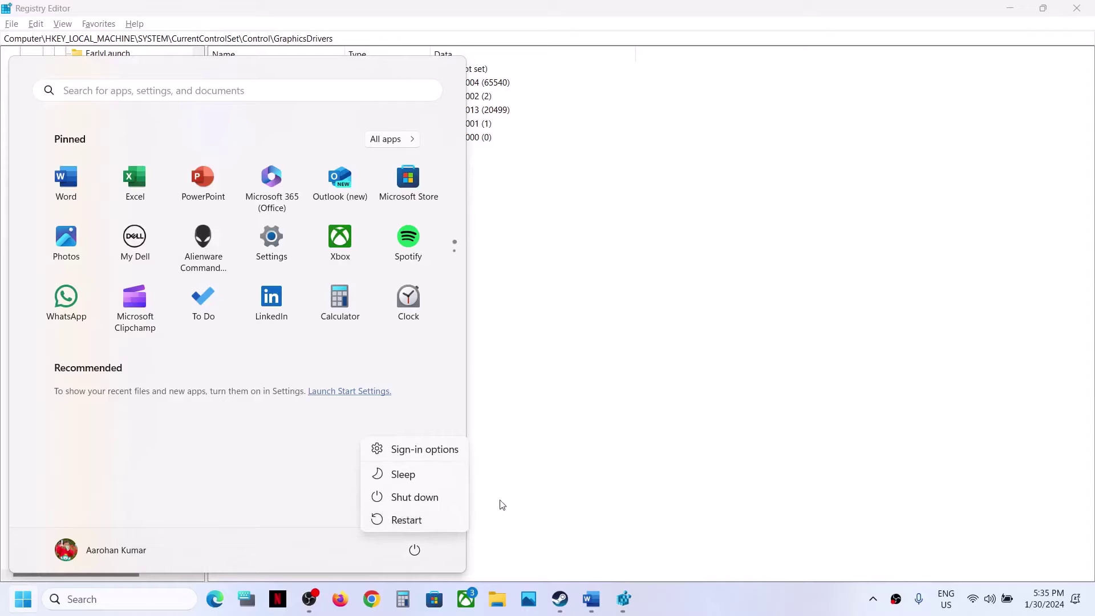
click(545, 499)
click(545, 499)
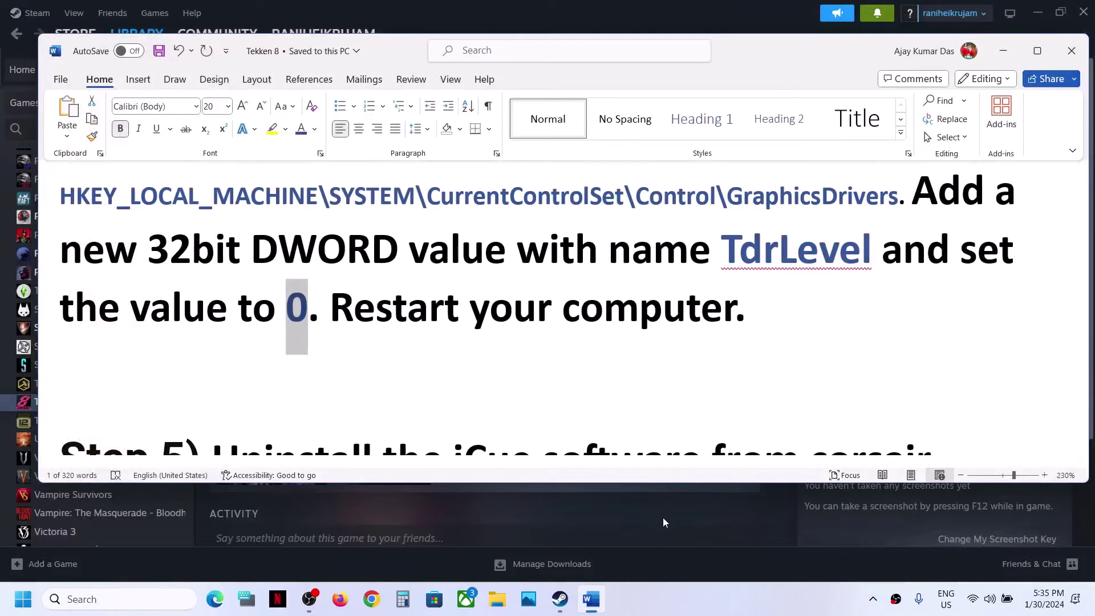
Step: Switch to the Tekken 8 Word document and read Steps 5 to 7 on uninstalling iCue, disabling VPN and avoiding frame limiter apps
click(664, 521)
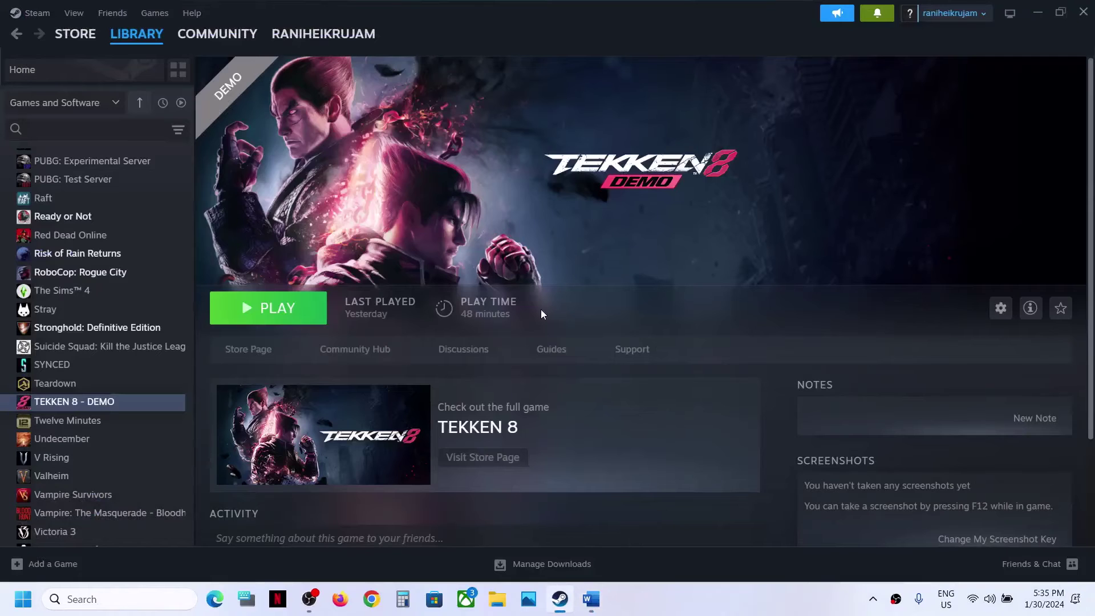
key(alt+Tab)
scroll(481, 325, down, 3)
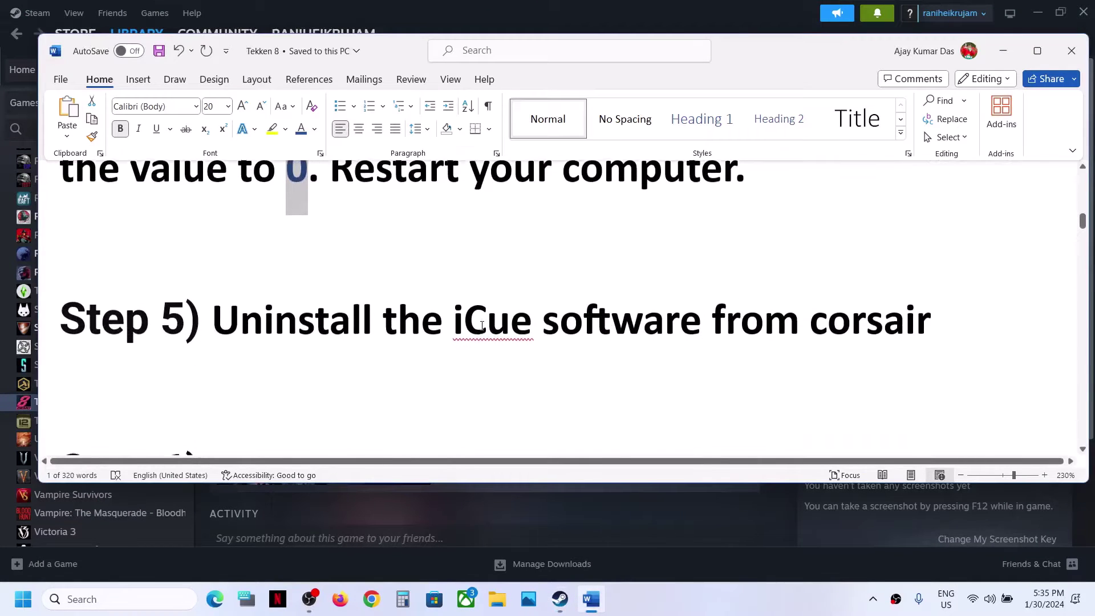
drag(217, 321, 840, 320)
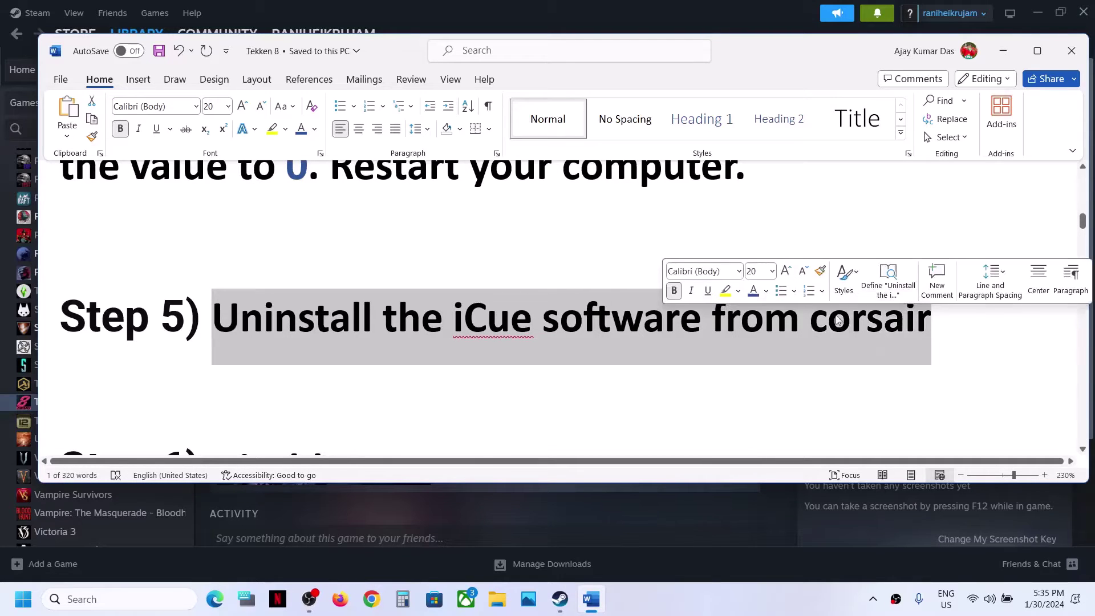
click(509, 308)
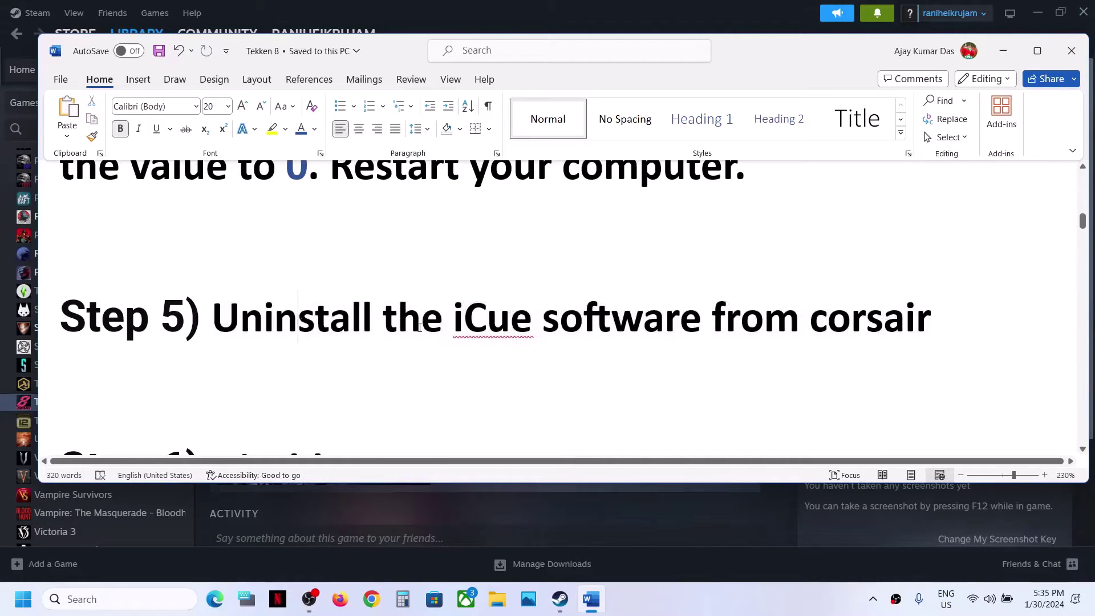
shift+click(696, 342)
click(504, 348)
scroll(504, 352, down, 2)
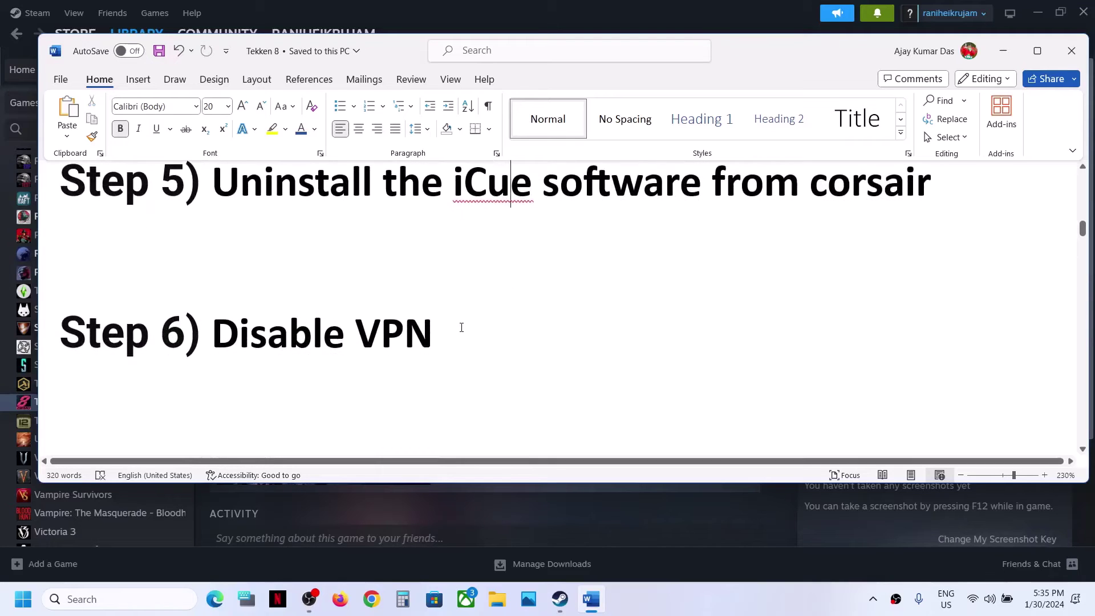
drag(461, 327, 264, 330)
click(417, 334)
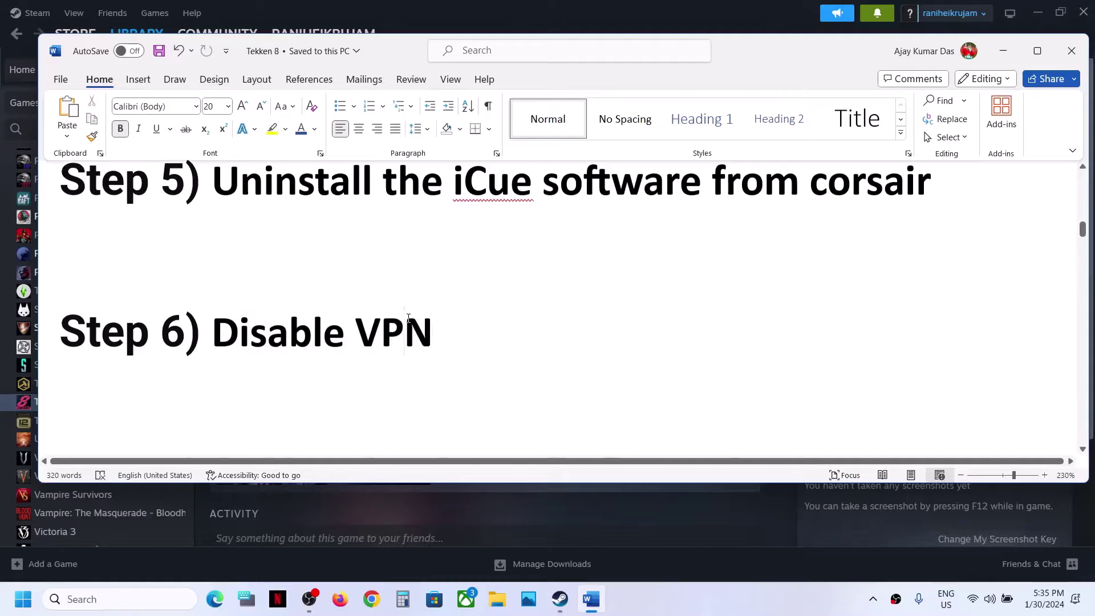
scroll(409, 318, down, 2)
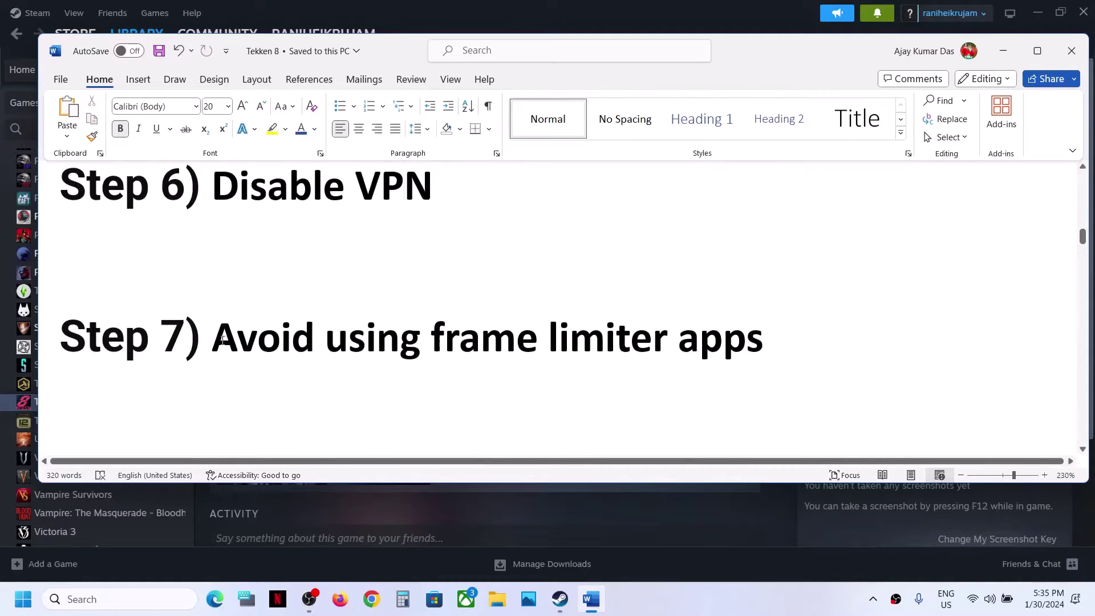
drag(222, 341, 735, 344)
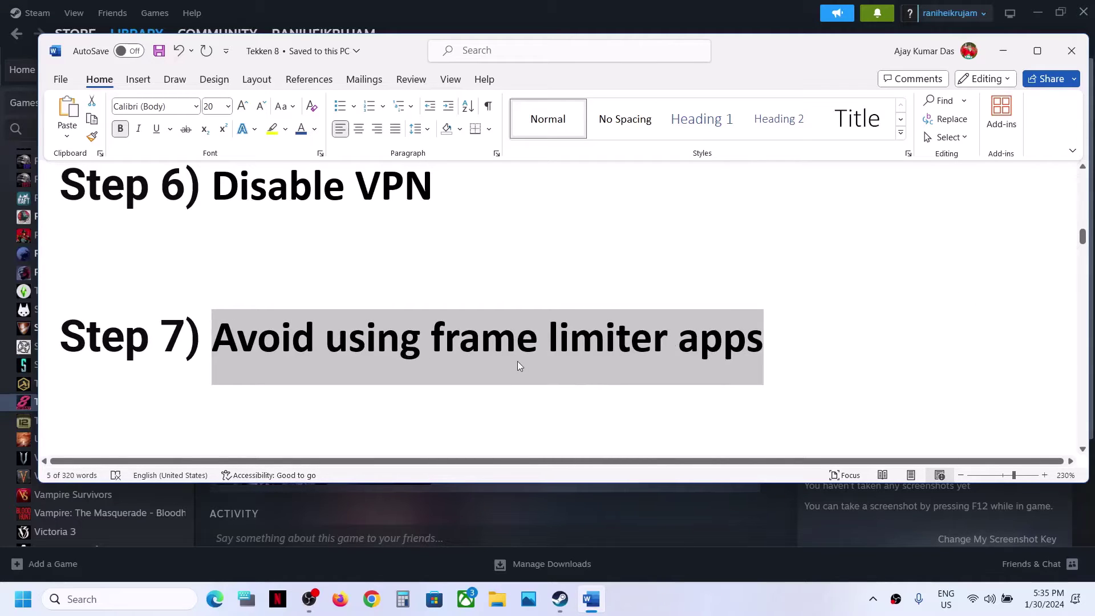
Step: Read Step 8 on cleanly installing the graphics card driver and select the NVIDIA GeForce drivers link
scroll(518, 365, down, 3)
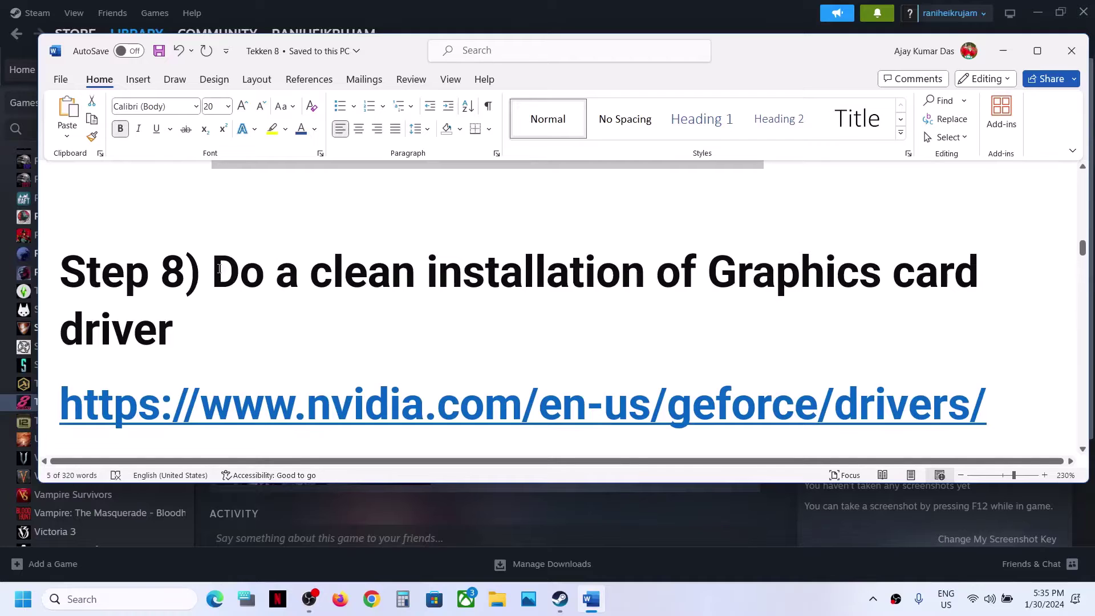
drag(219, 269, 374, 325)
scroll(375, 325, down, 3)
scroll(375, 328, up, 2)
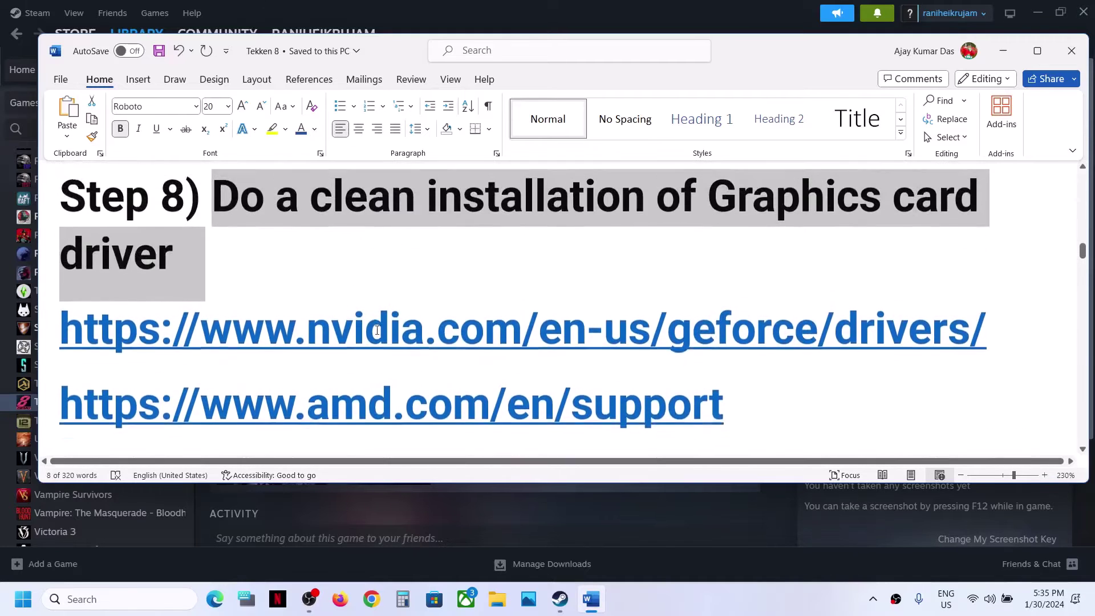
scroll(377, 331, up, 1)
triple_click(368, 348)
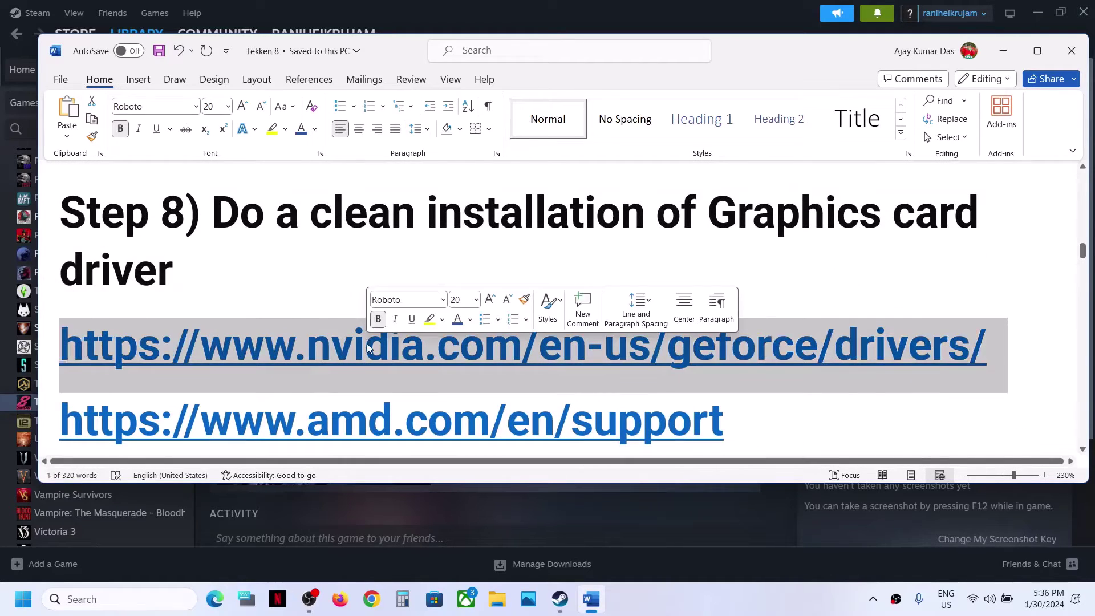
Step: Review the NVIDIA and AMD driver links listed under Step 8 and switch to the GeForce Drivers page in the browser
click(355, 345)
scroll(357, 367, down, 1)
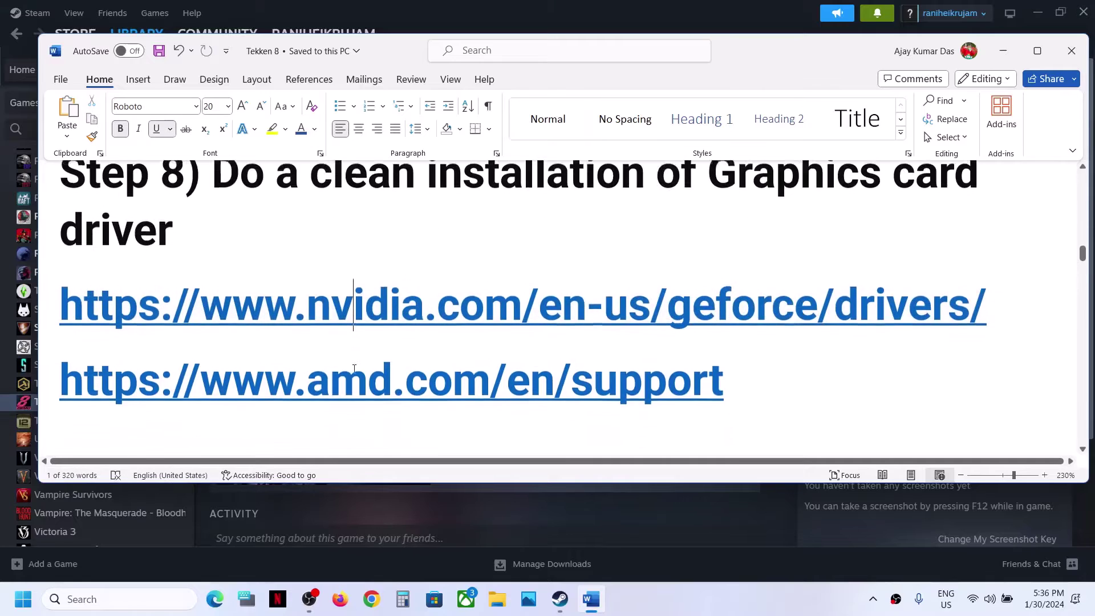
triple_click(357, 367)
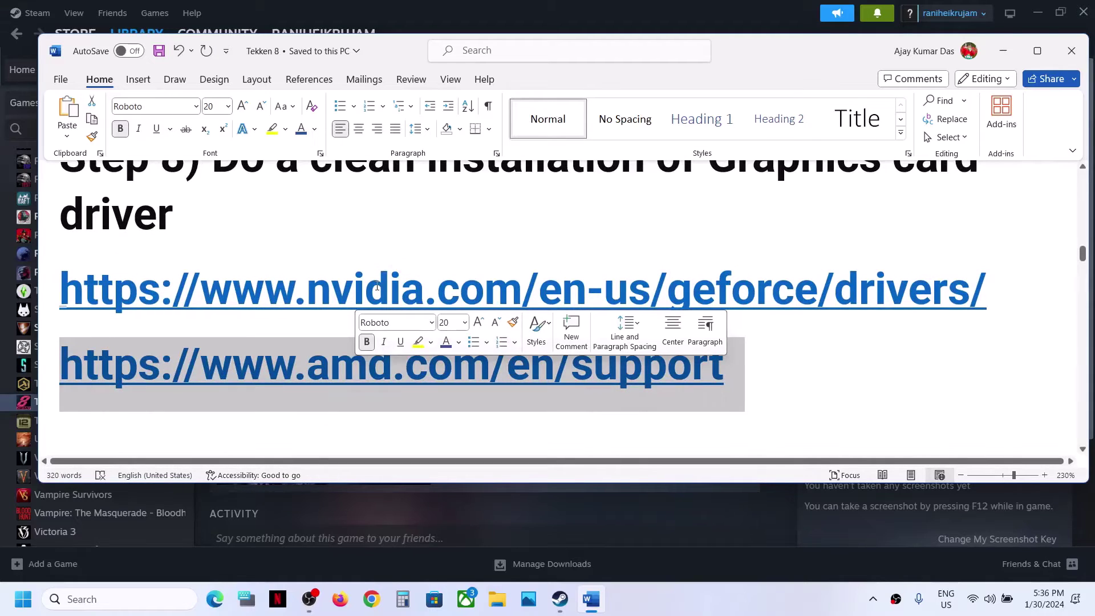
double_click(376, 291)
click(771, 535)
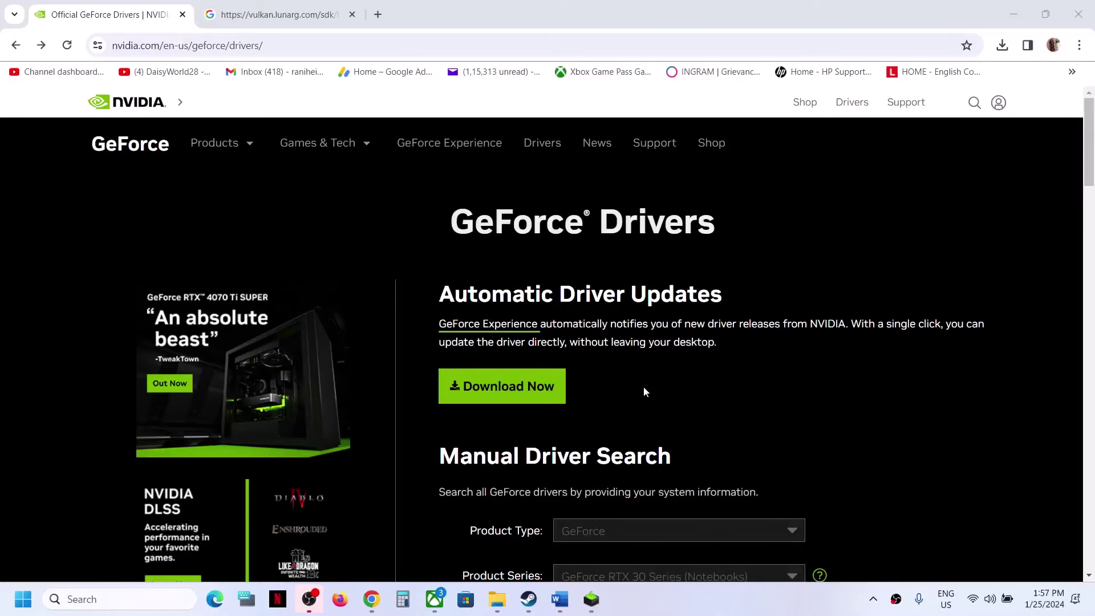
Step: In the manual driver search, keep GeForce as product type and choose the GeForce RTX 30 Series (Notebooks) product series
scroll(645, 391, down, 5)
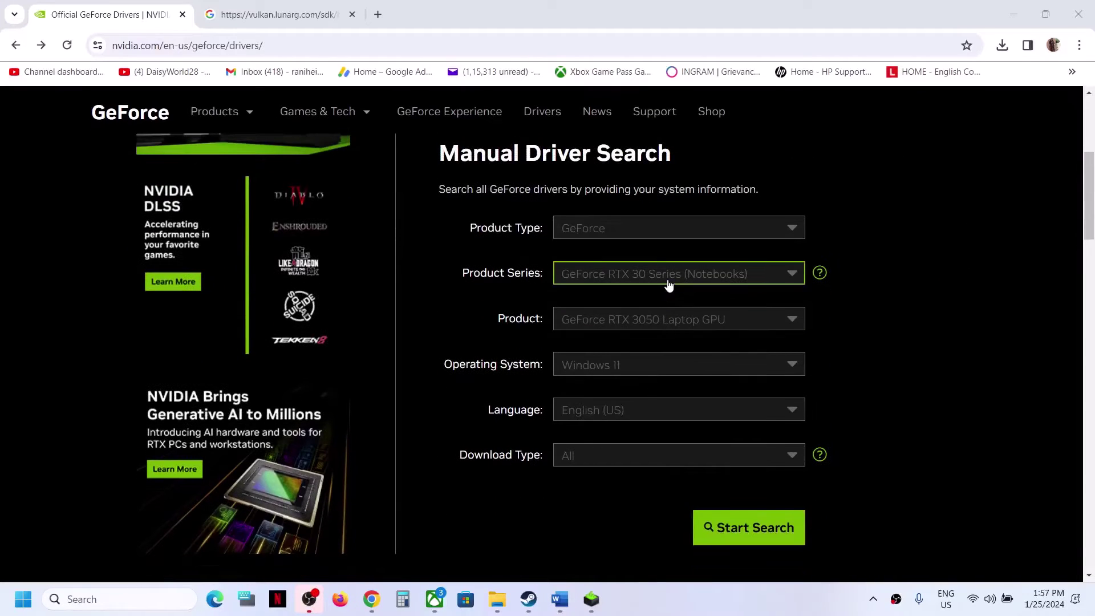
click(633, 241)
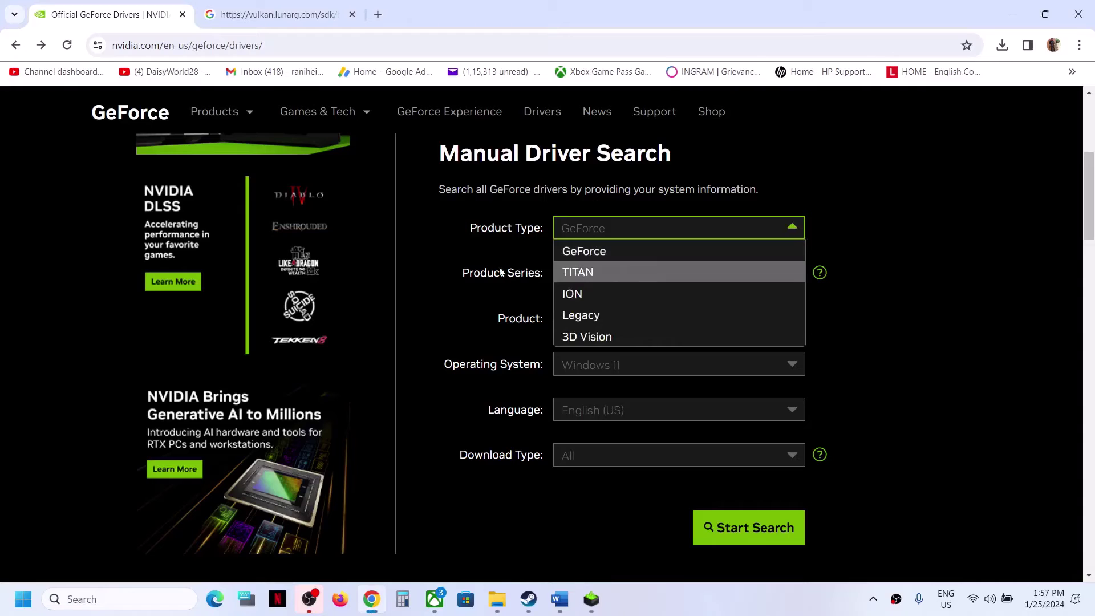
drag(500, 272, 615, 274)
click(615, 274)
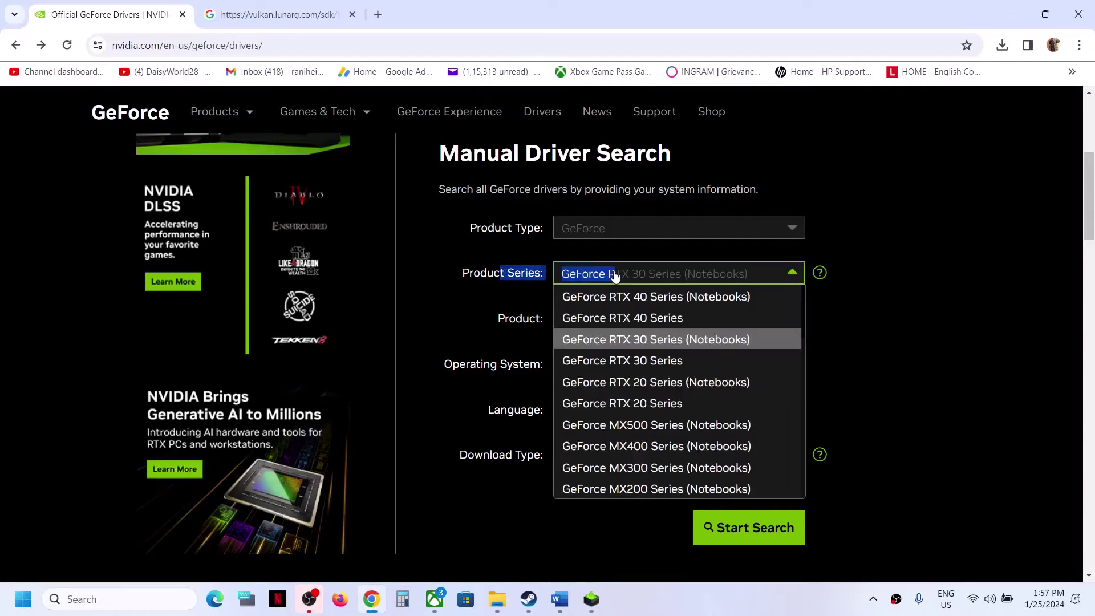
click(655, 340)
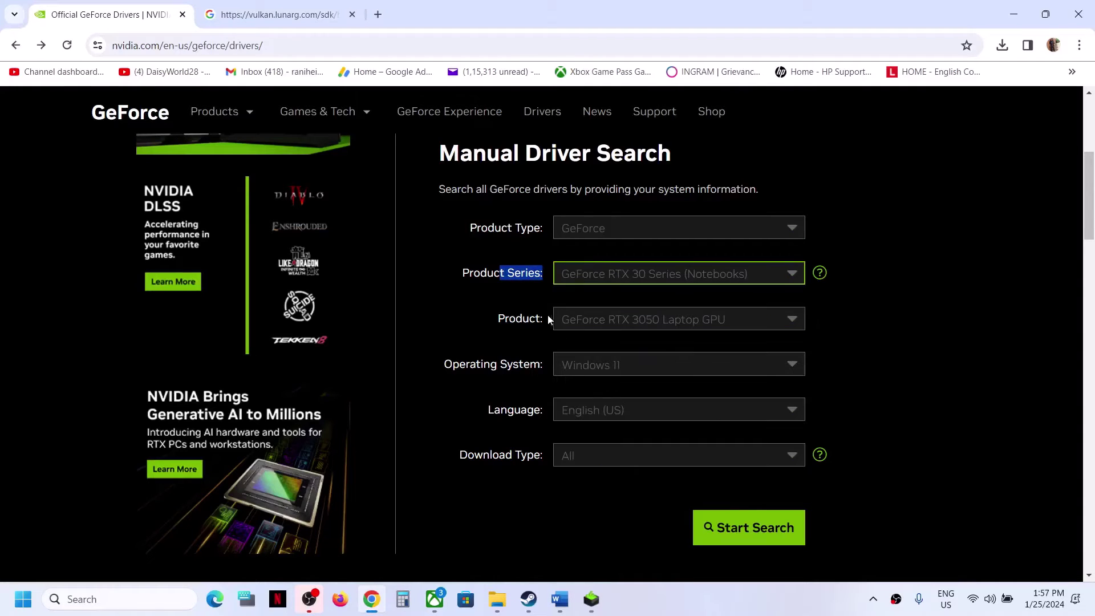
Step: Choose GeForce RTX 3050 Laptop GPU and Windows 11, and run the driver search
click(615, 323)
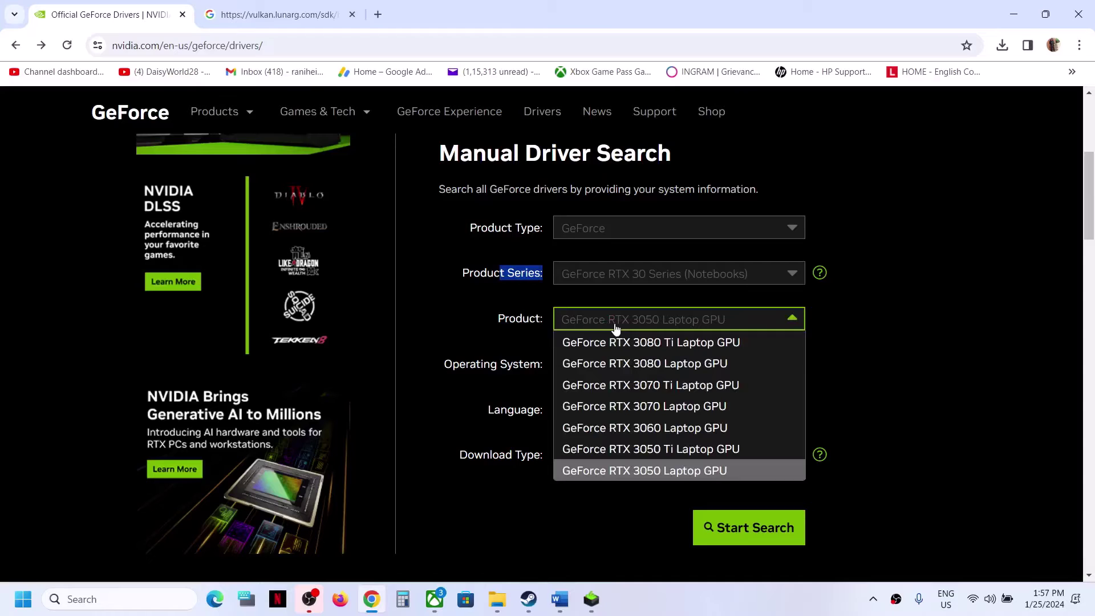
click(644, 471)
click(520, 316)
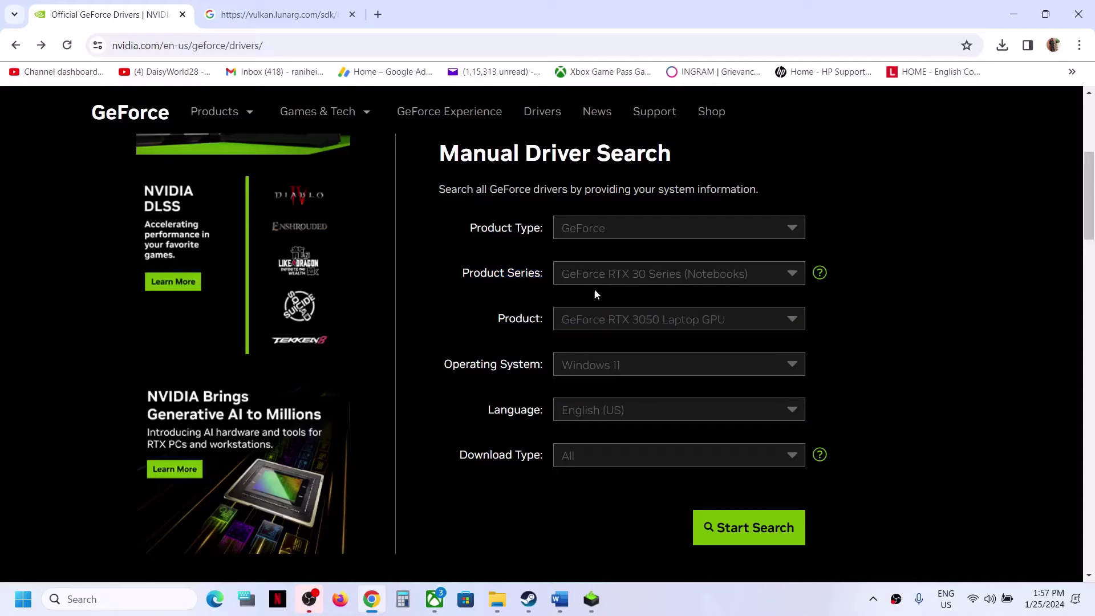
click(632, 371)
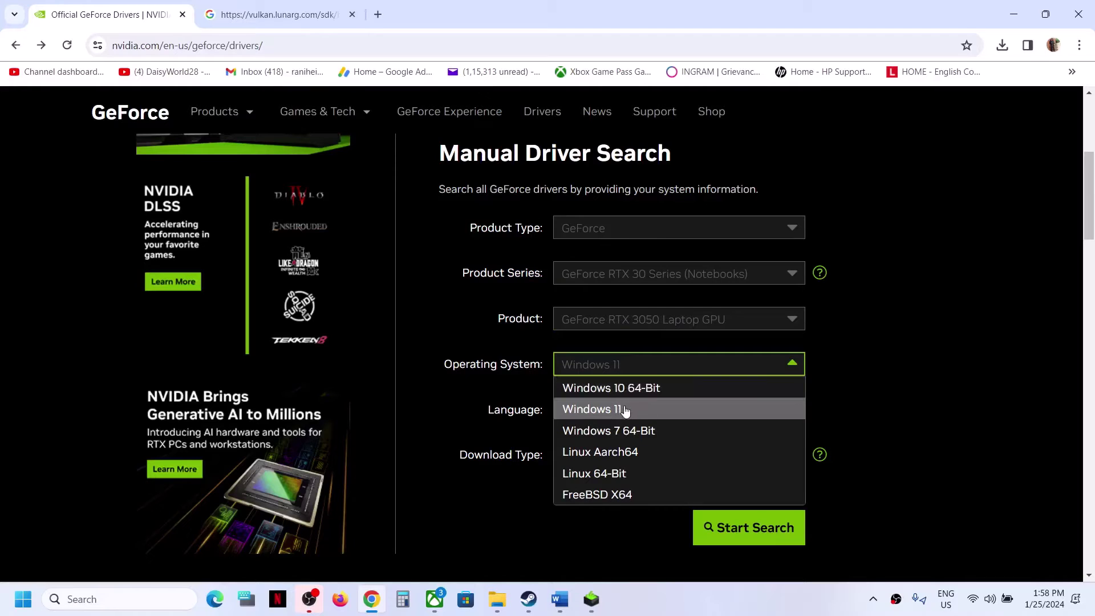
click(622, 410)
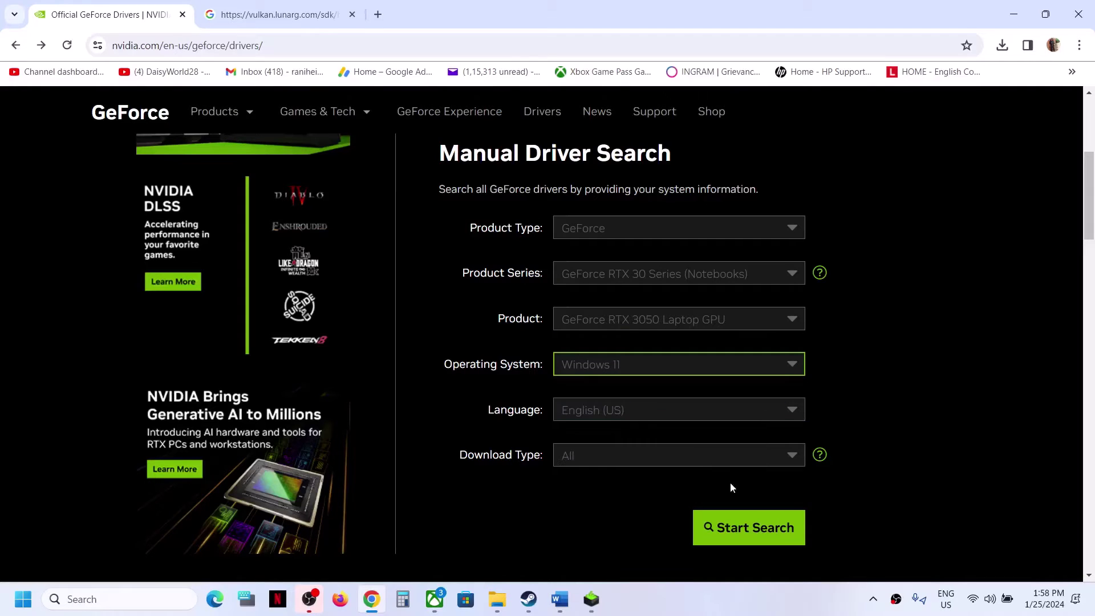
click(748, 530)
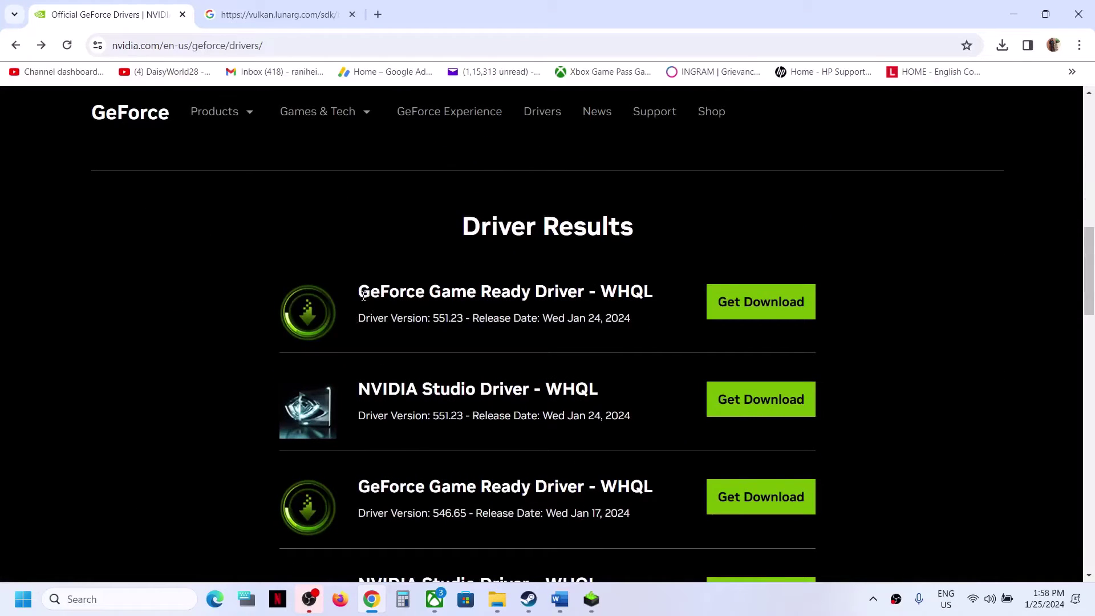
Step: Download the GeForce Game Ready Driver version 551.23 from the driver results and check its download progress
drag(364, 296, 524, 301)
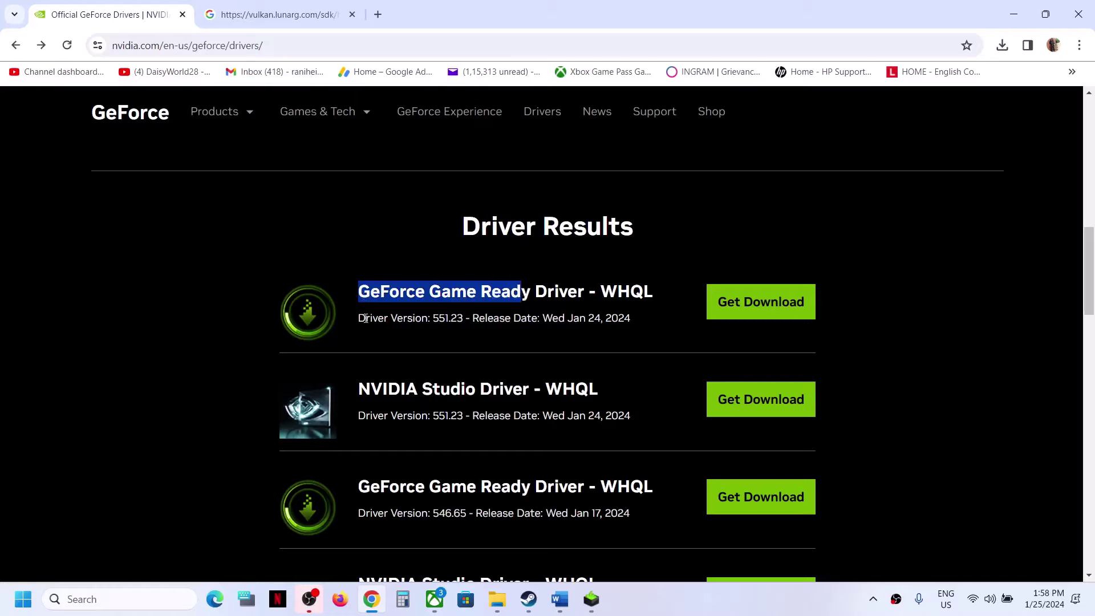
drag(366, 319, 453, 320)
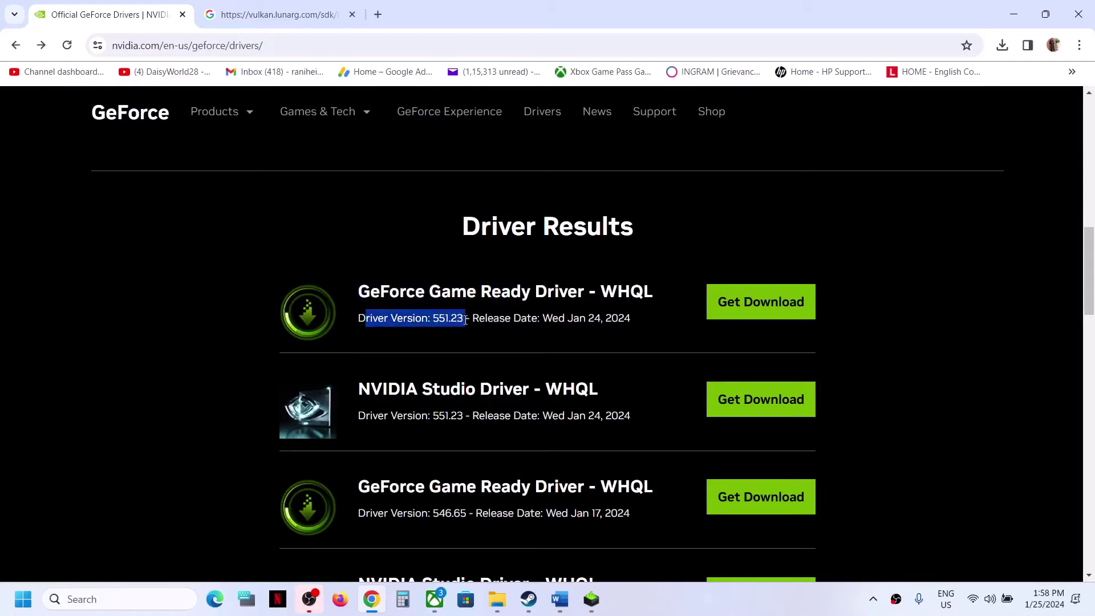
click(761, 306)
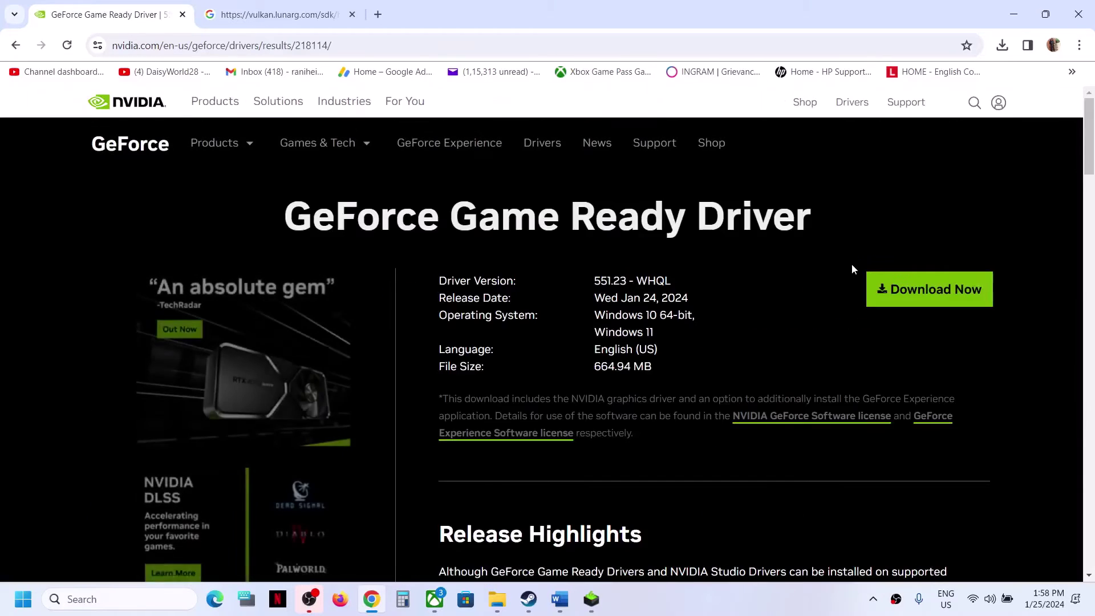
click(910, 289)
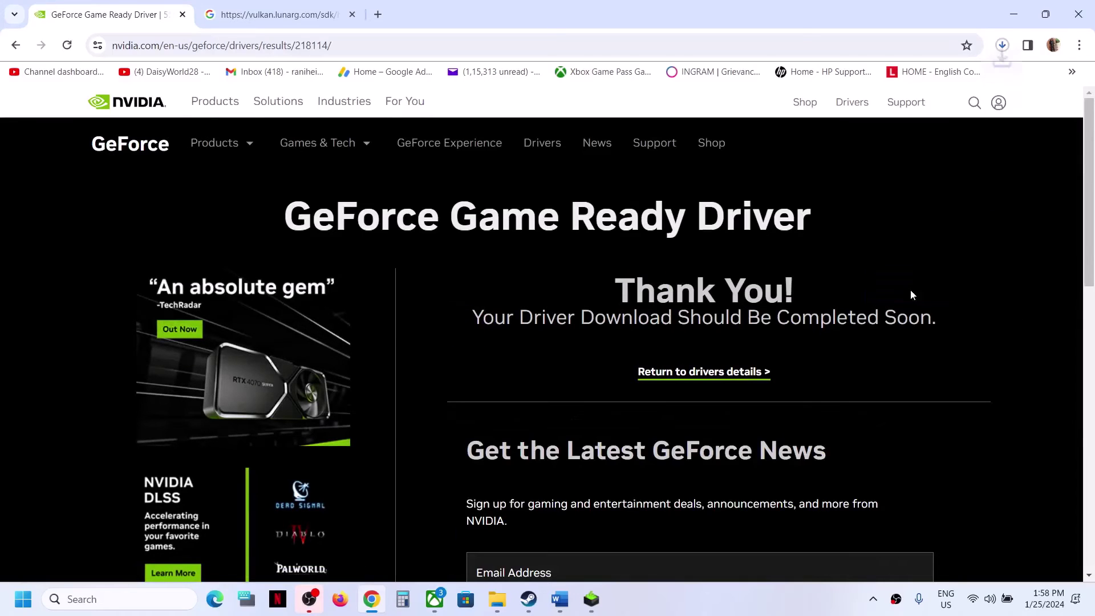
click(1002, 46)
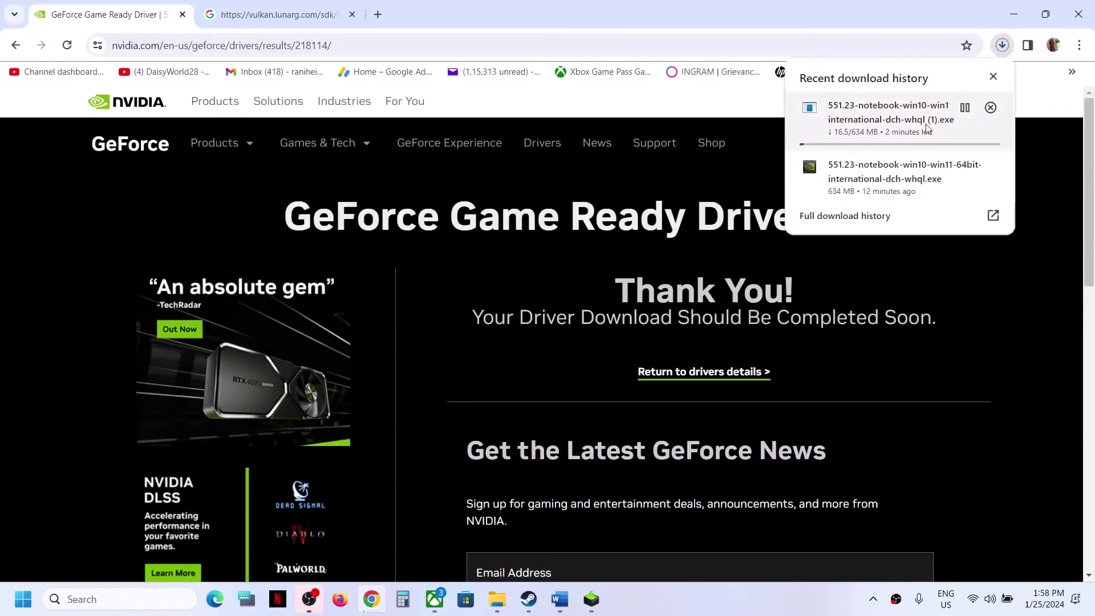
click(599, 370)
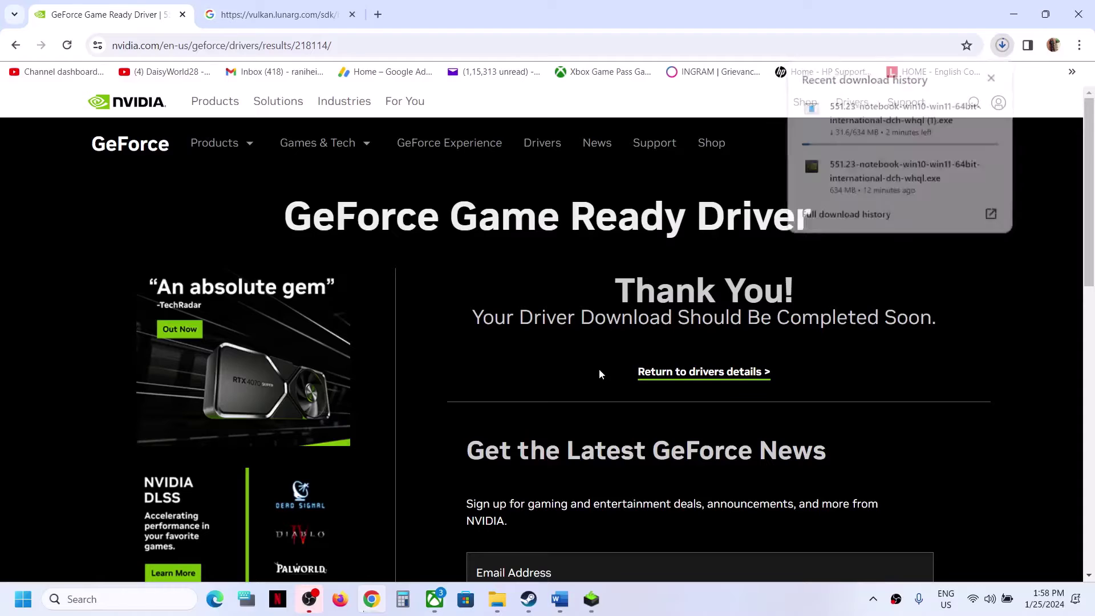
Step: Accept the licence in the NVIDIA Installer and start a Custom (Advanced) driver and GeForce Experience installation with Perform a clean installation enabled
click(591, 599)
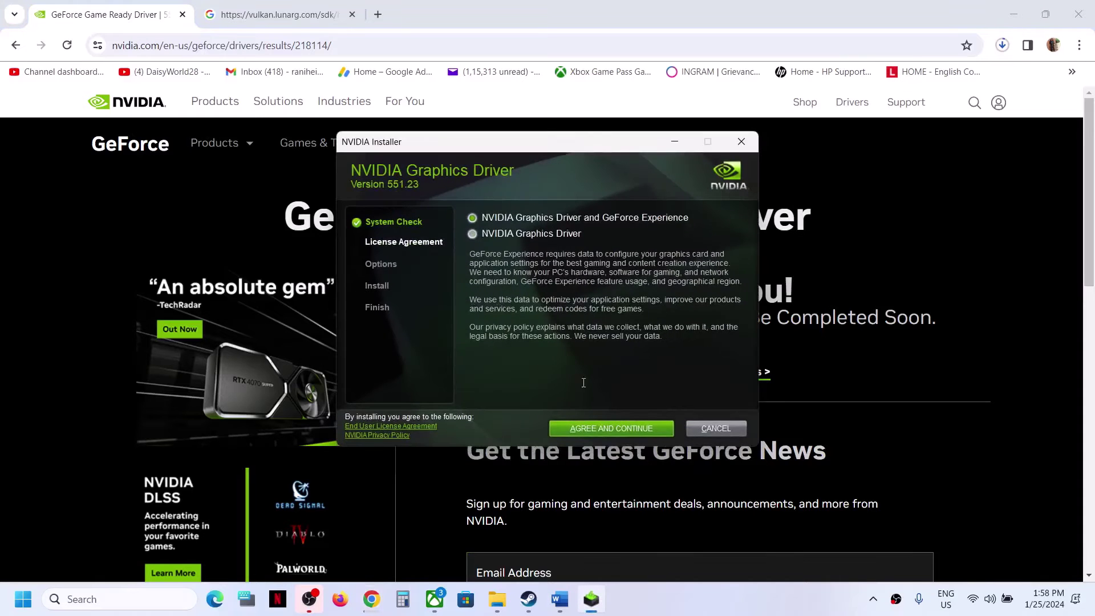
click(594, 429)
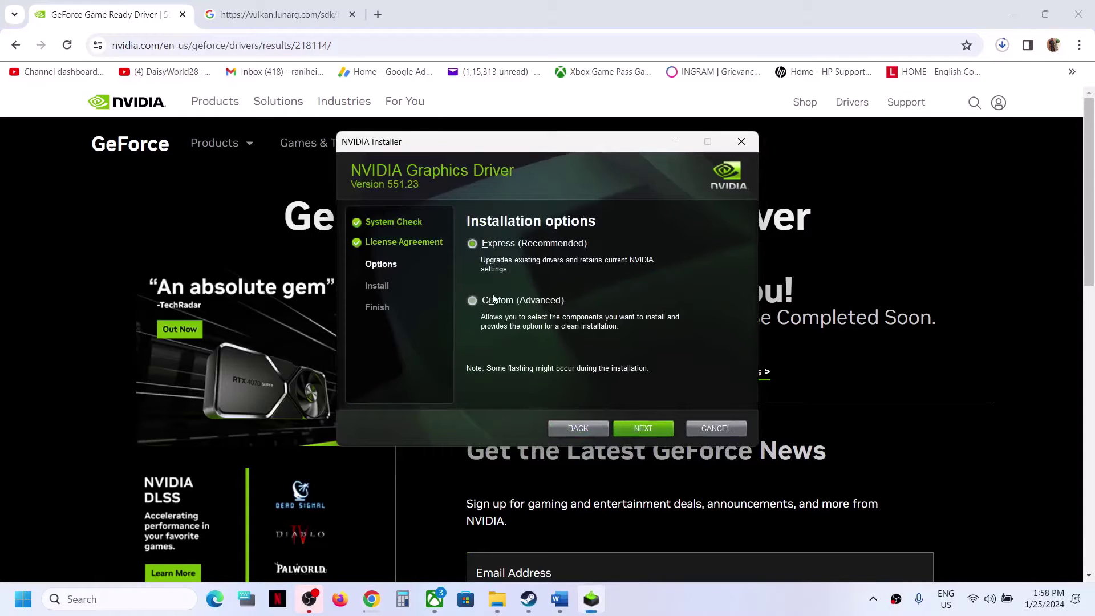
click(473, 301)
click(654, 429)
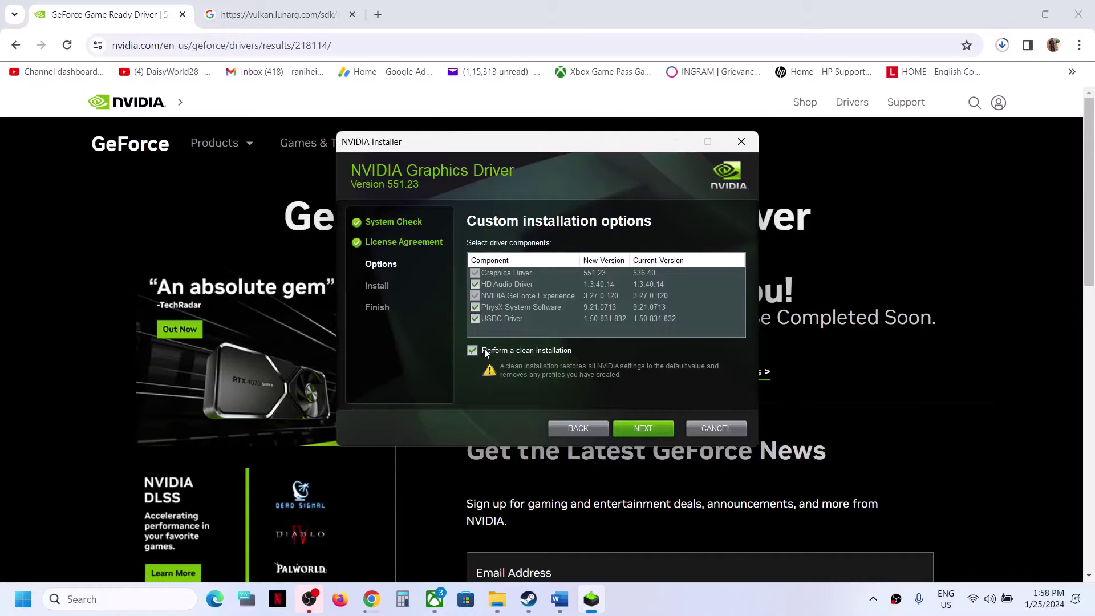
click(651, 429)
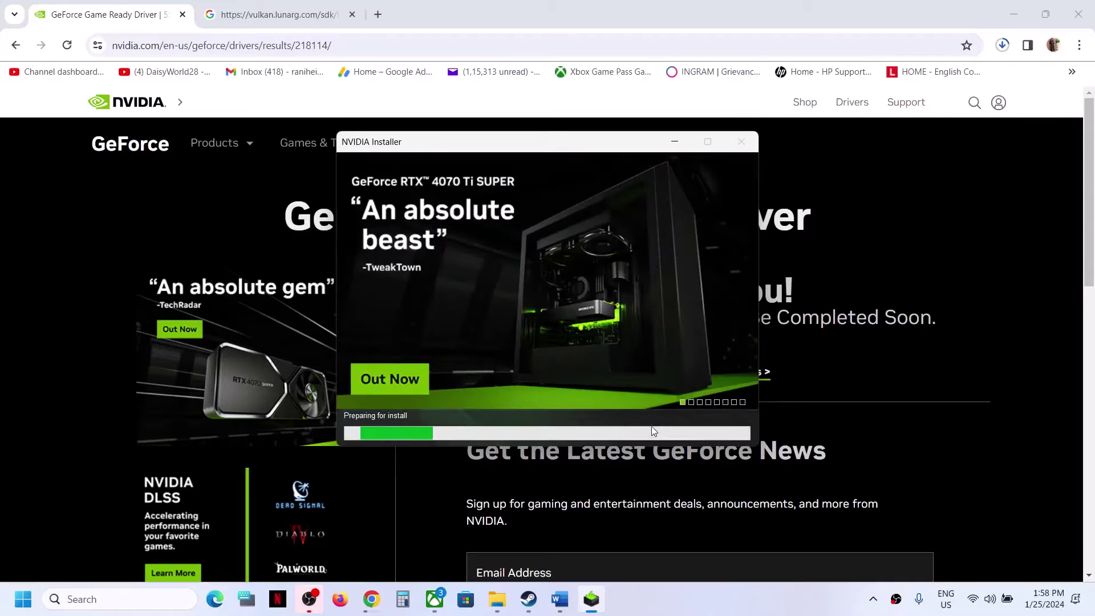
Step: Return to the Tekken 8 Word document and read Step 9 on running the game on the dedicated graphics card
click(747, 606)
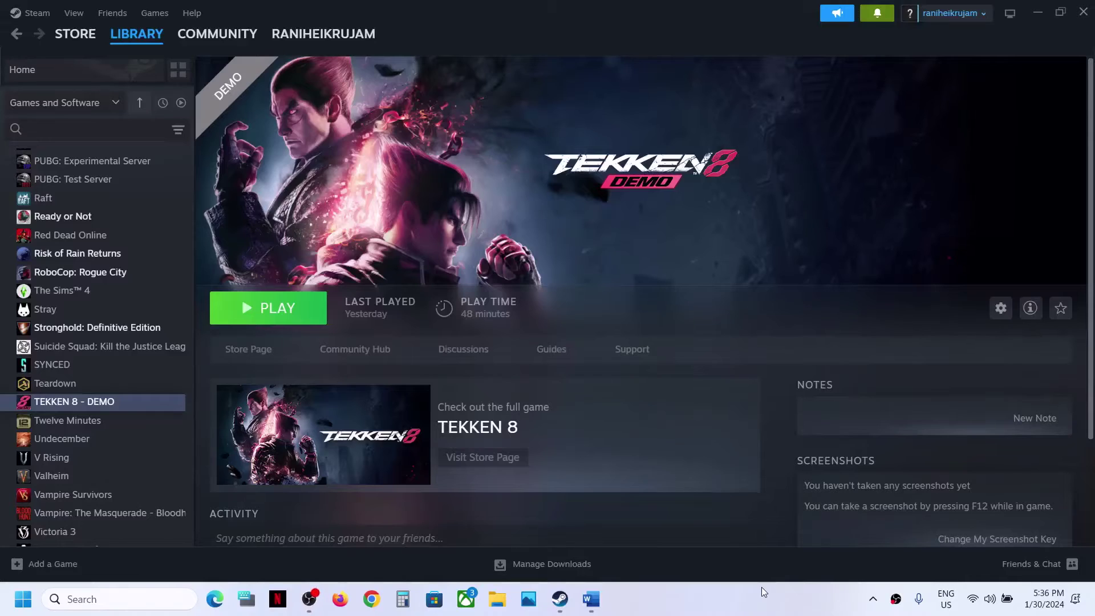
click(597, 595)
scroll(428, 337, down, 5)
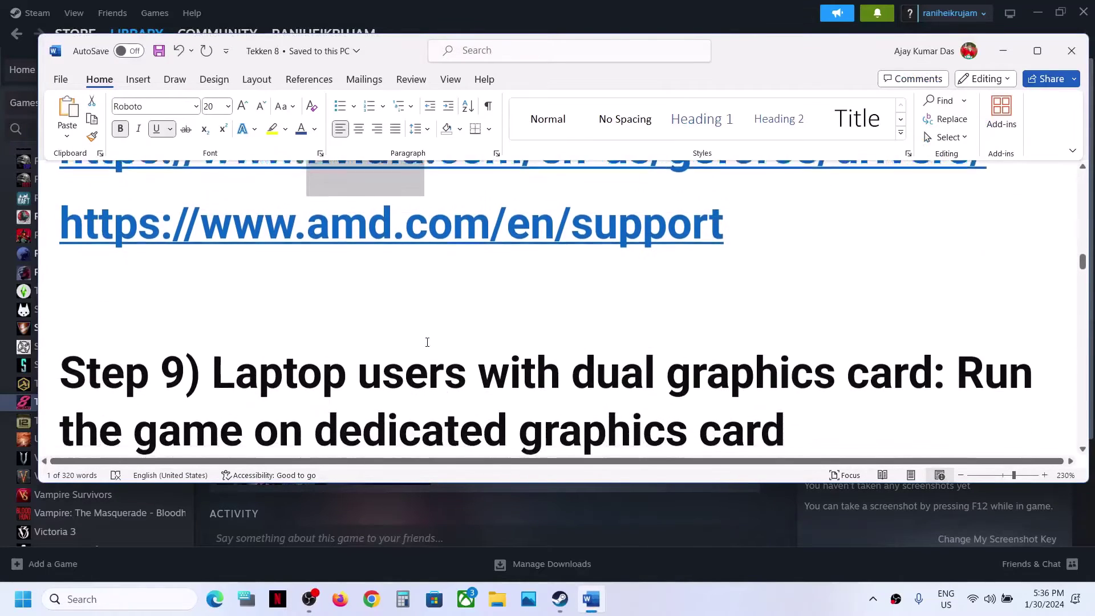
drag(227, 268, 809, 323)
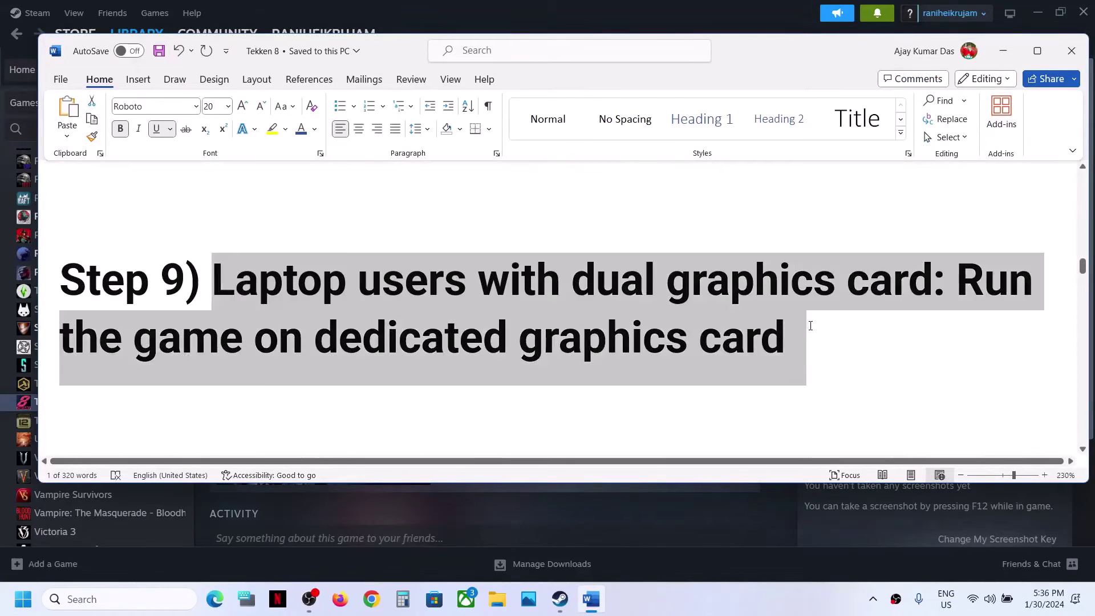
Step: Copy the word "graphics" from Step 9, search Windows for it, and open Graphics settings to browse for an app to add
double_click(606, 348)
key(ctrl+c)
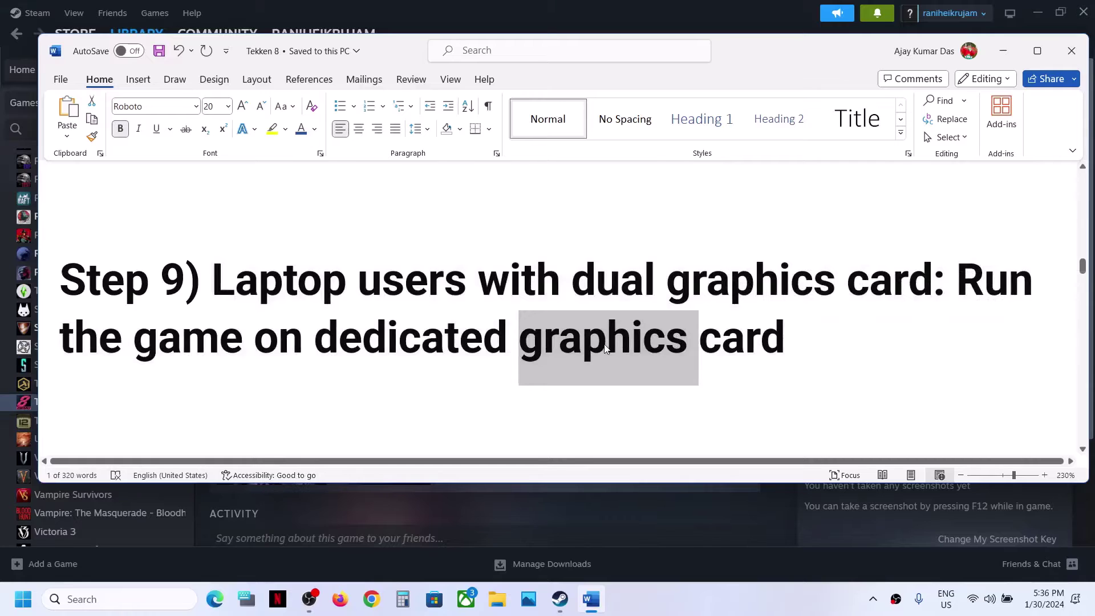
click(134, 606)
key(ctrl+v)
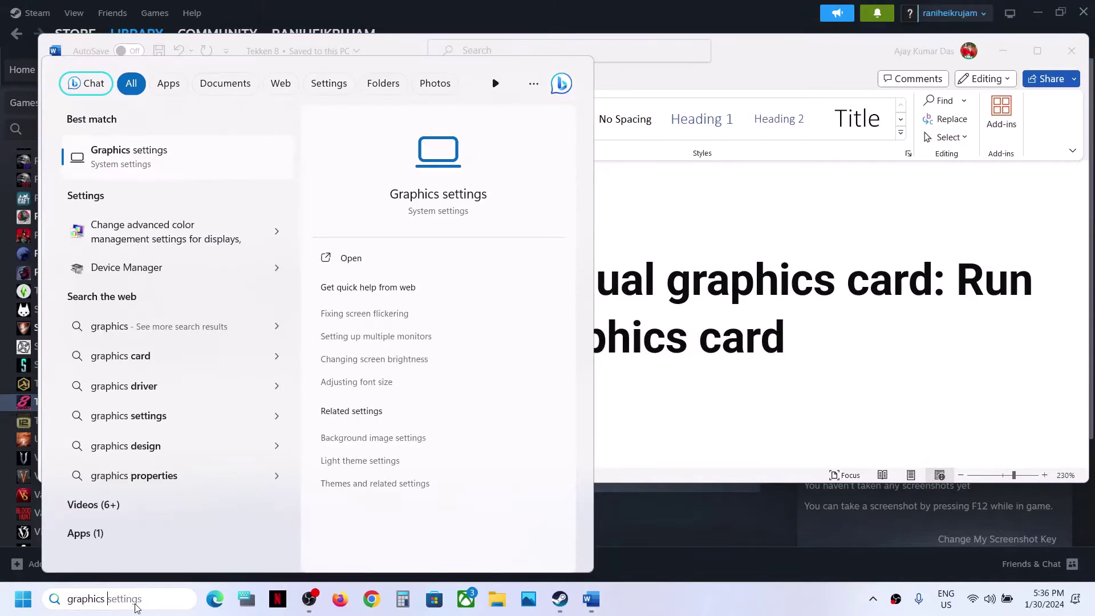
click(158, 158)
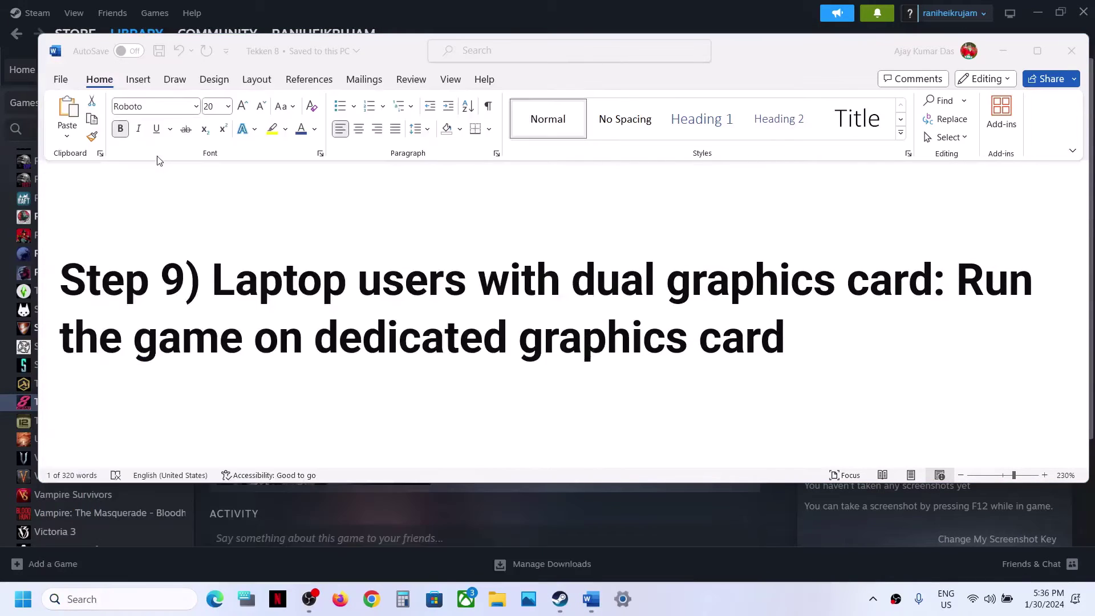
click(328, 258)
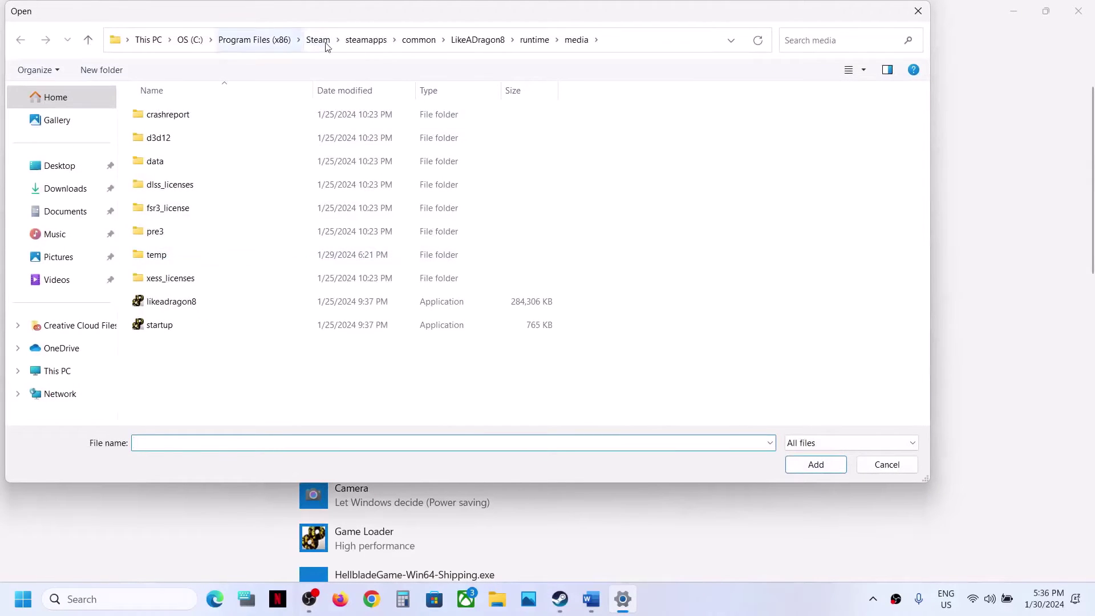
Step: Browse drive C for the app to add, going to Program Files (x86)\Steam\steamapps\common
click(57, 371)
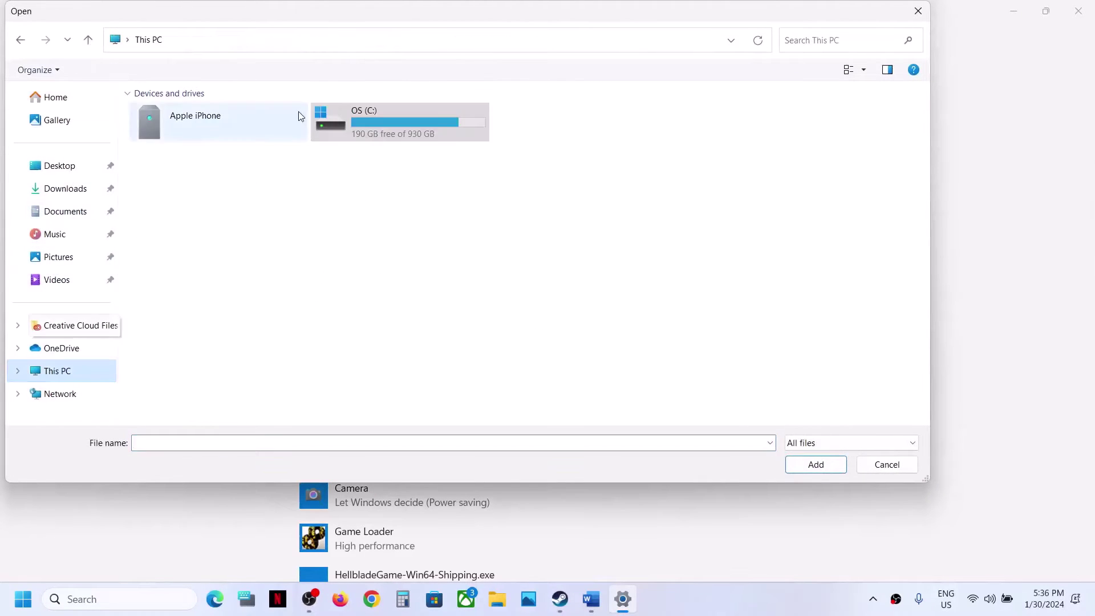
double_click(392, 114)
scroll(189, 269, down, 2)
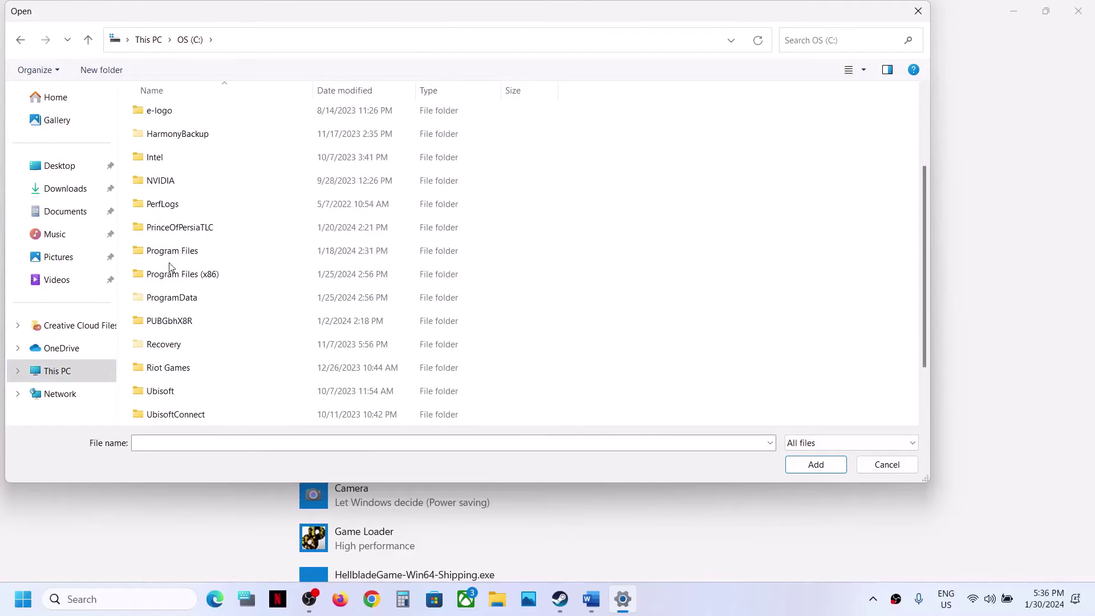
double_click(203, 272)
scroll(213, 271, down, 10)
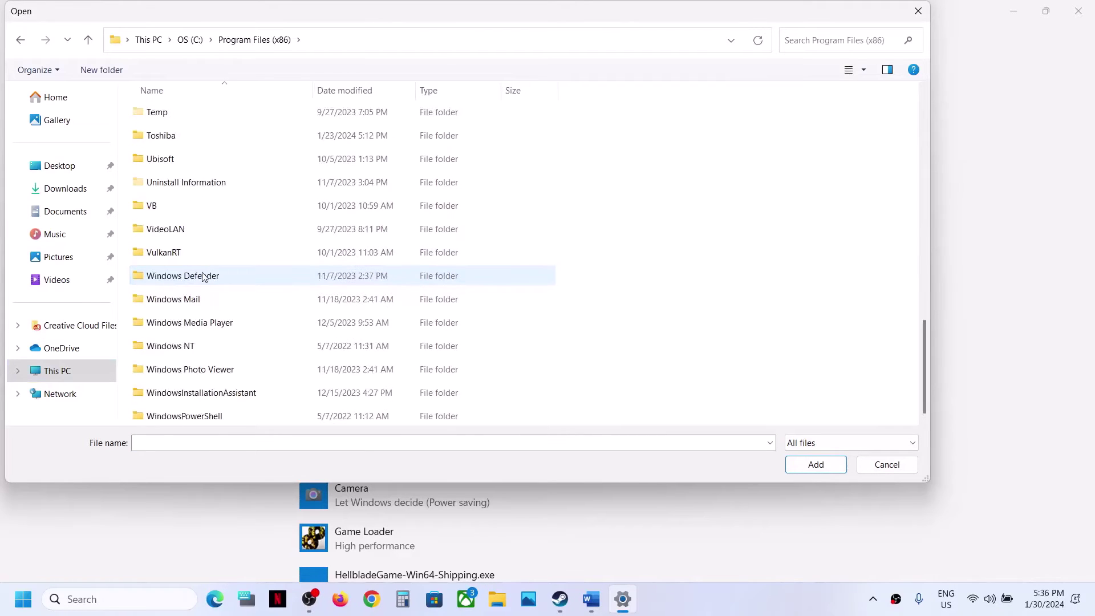
scroll(203, 142, up, 2)
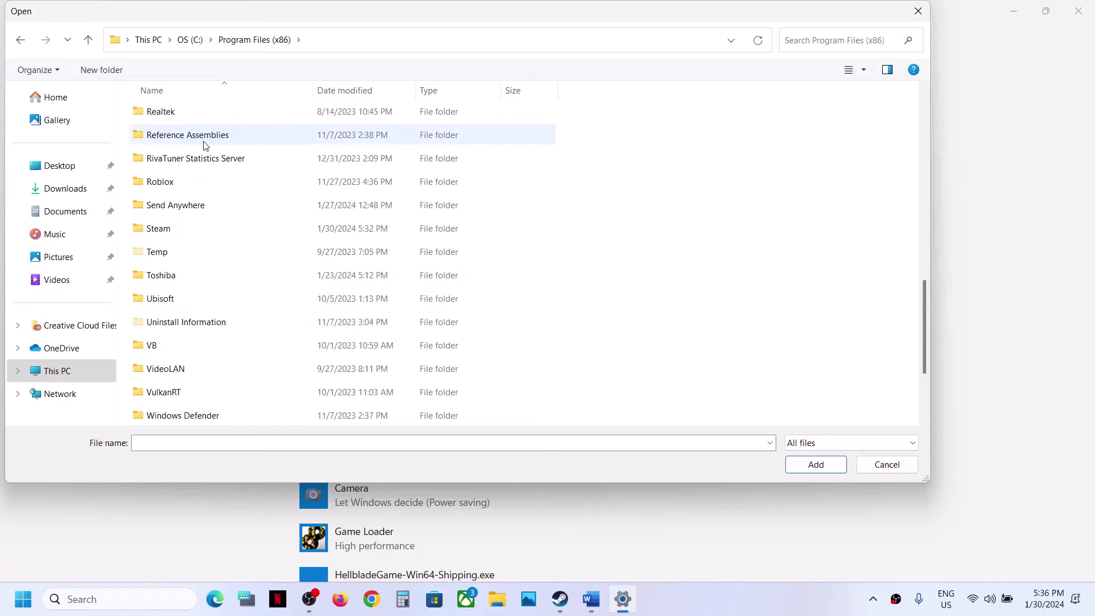
scroll(186, 136, up, 2)
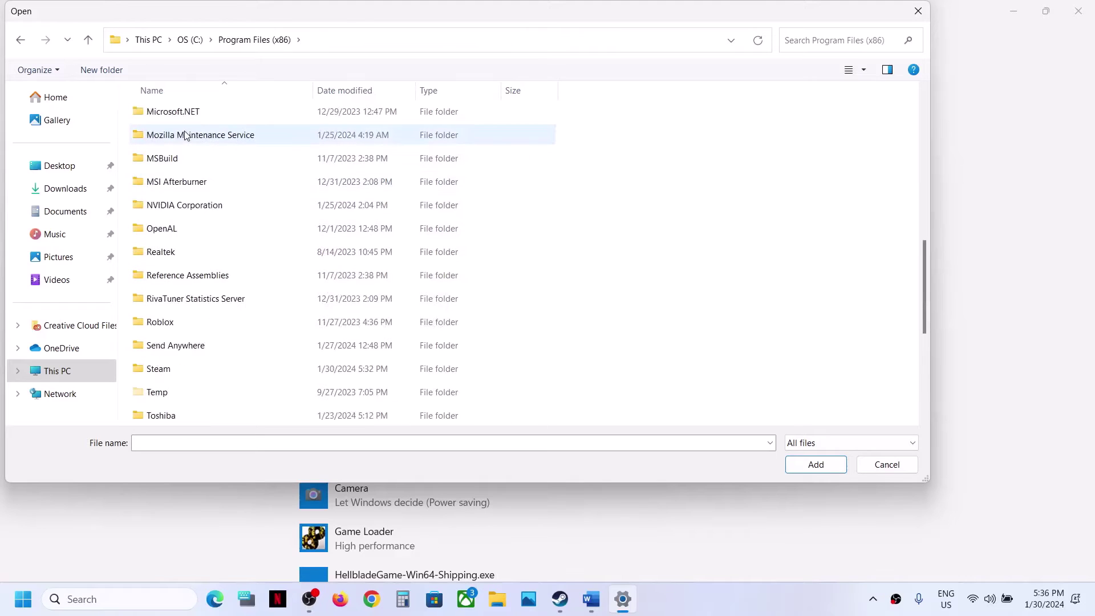
double_click(175, 368)
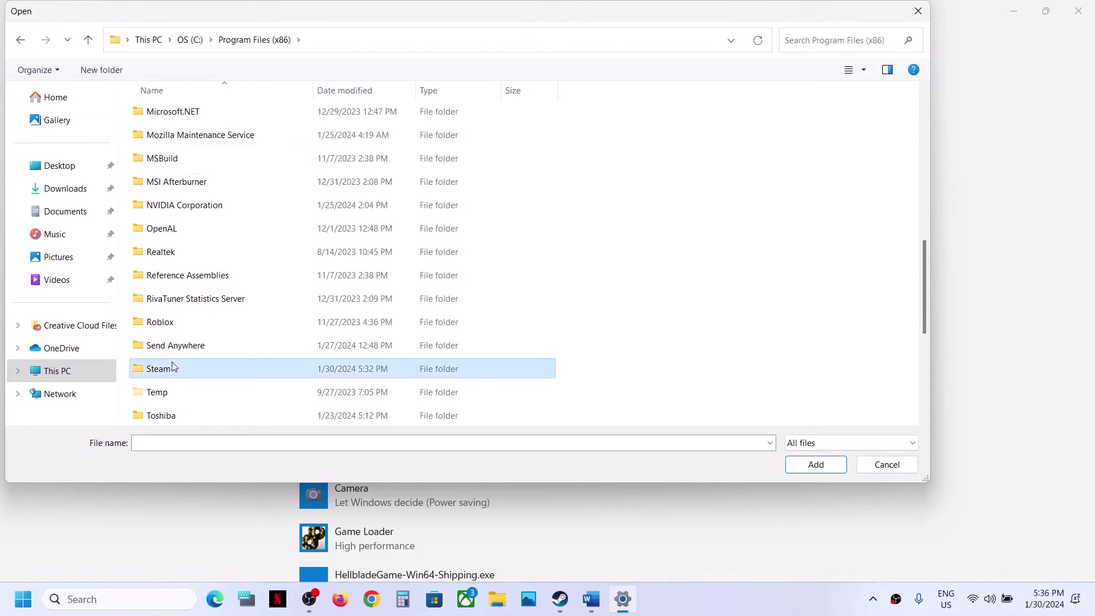
scroll(196, 274, down, 5)
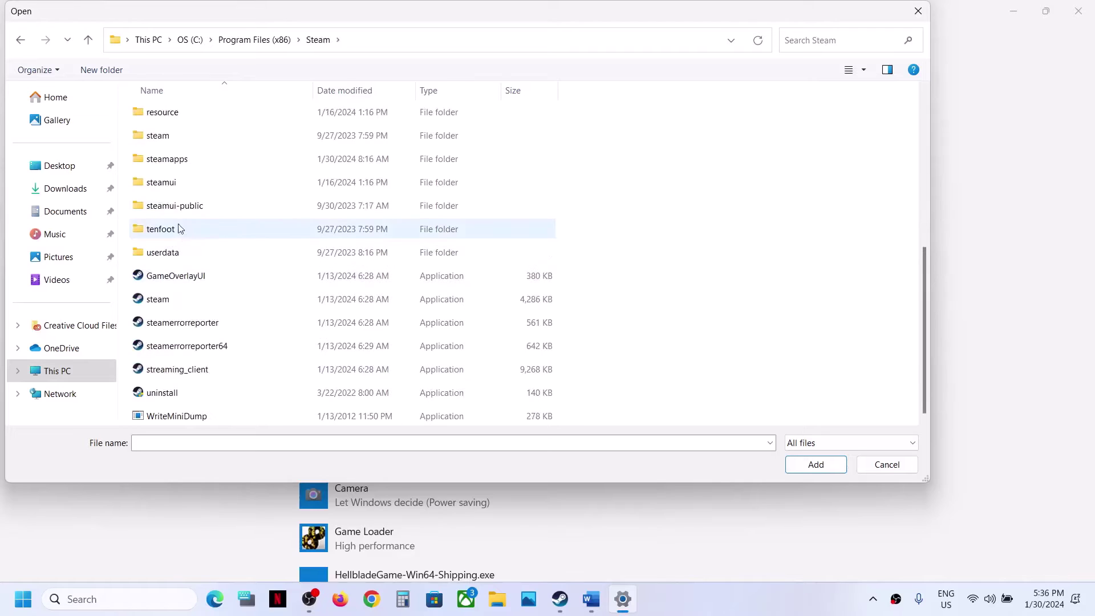
double_click(176, 164)
double_click(172, 123)
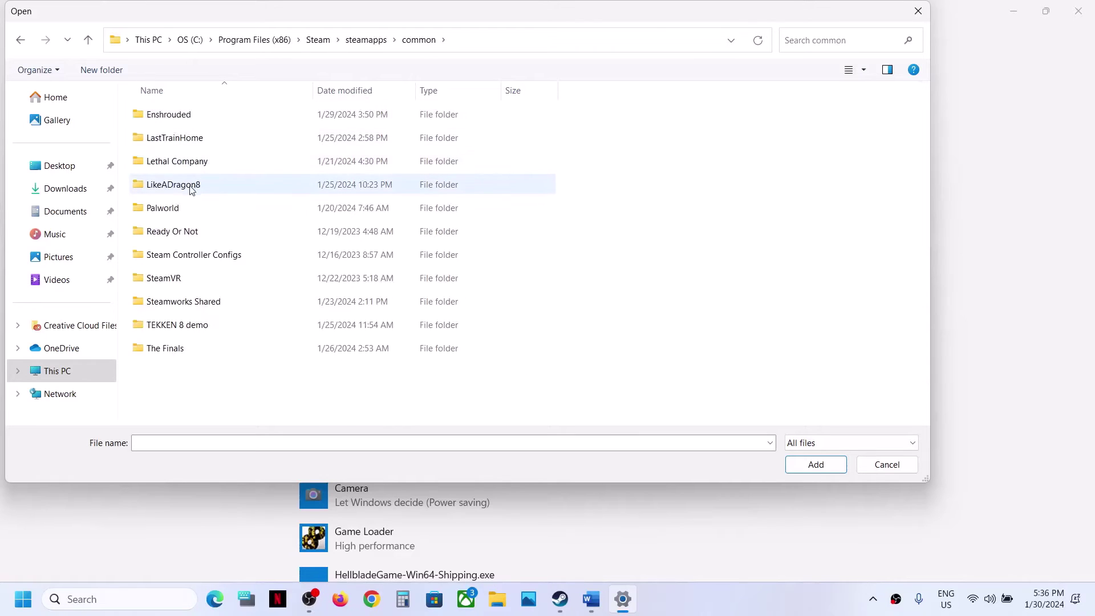
Step: Add the TEKKEN 8 application from the TEKKEN 8 demo folder and set its graphics preference to High performance
click(181, 329)
double_click(180, 329)
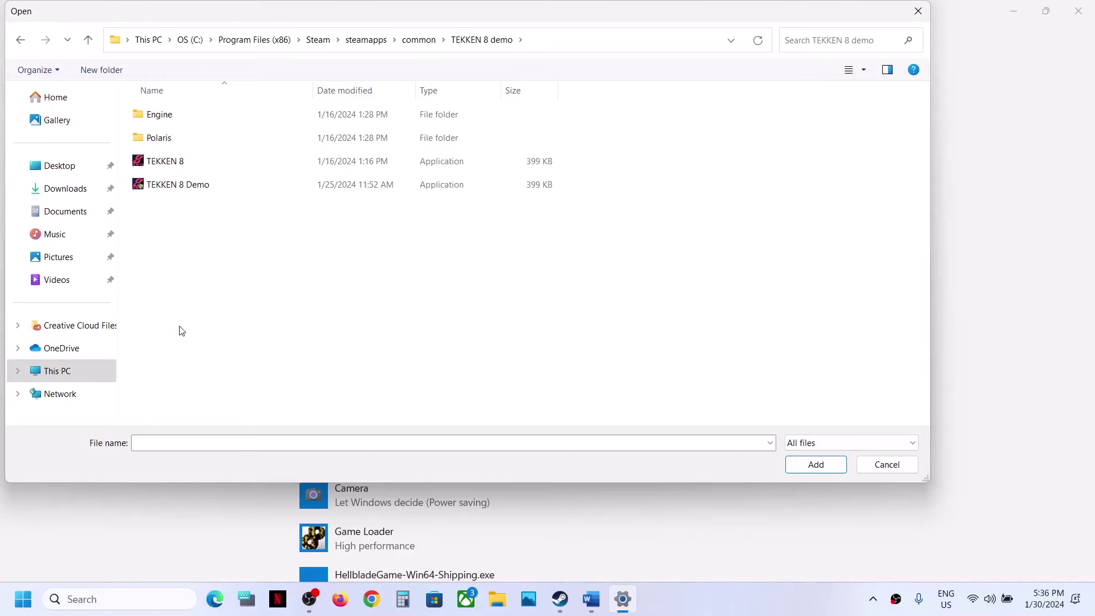
click(173, 164)
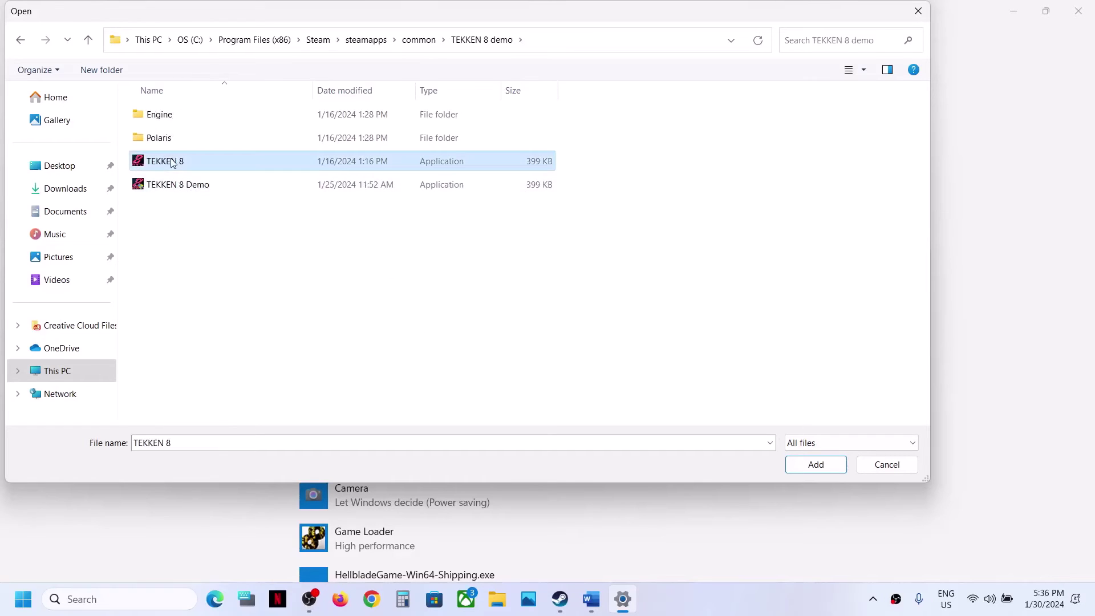
click(816, 464)
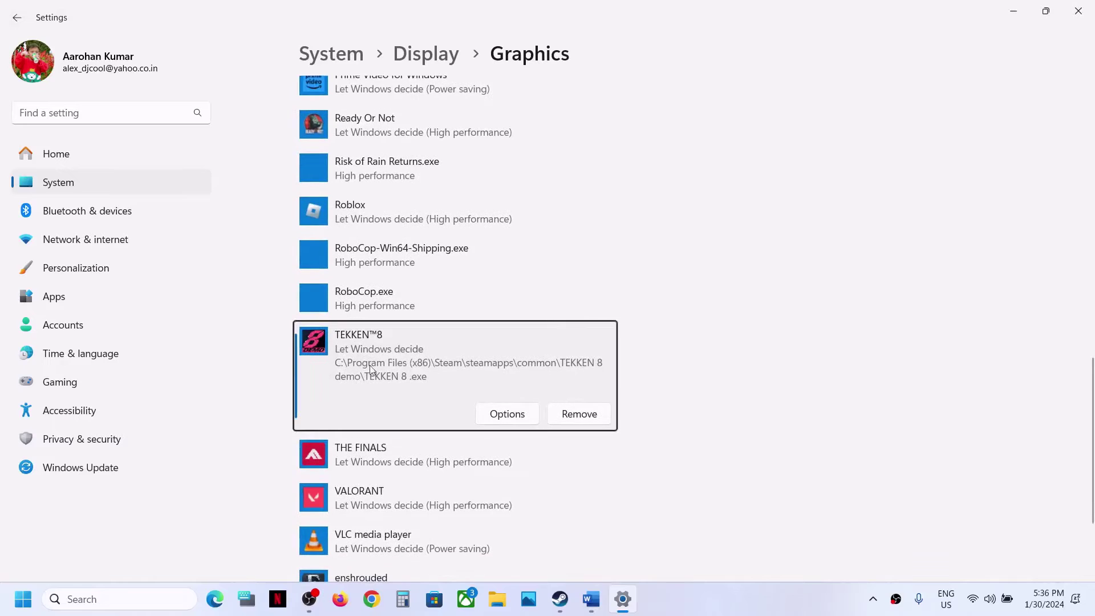
click(502, 411)
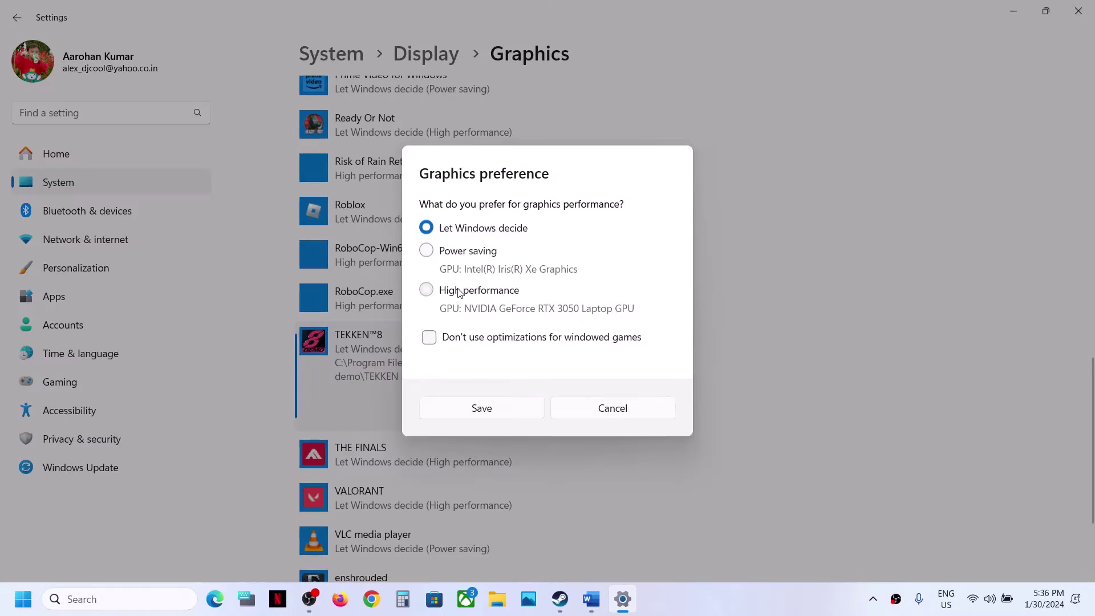
click(459, 292)
click(502, 412)
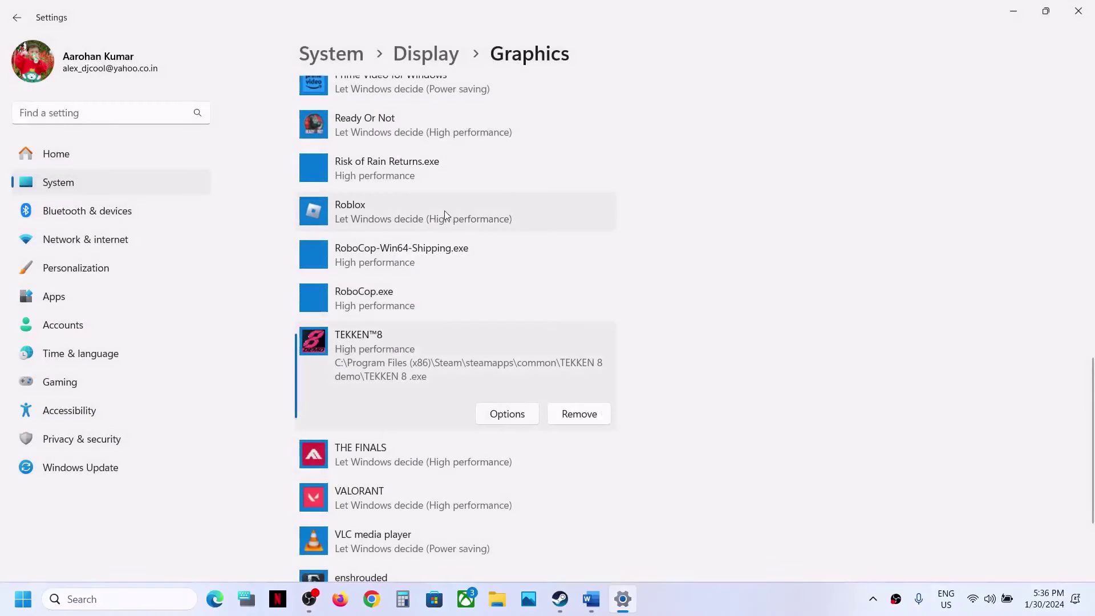
Step: Add the TEKKEN 8 Demo application from the same folder and set its graphics preference to High performance
scroll(444, 211, up, 15)
click(338, 257)
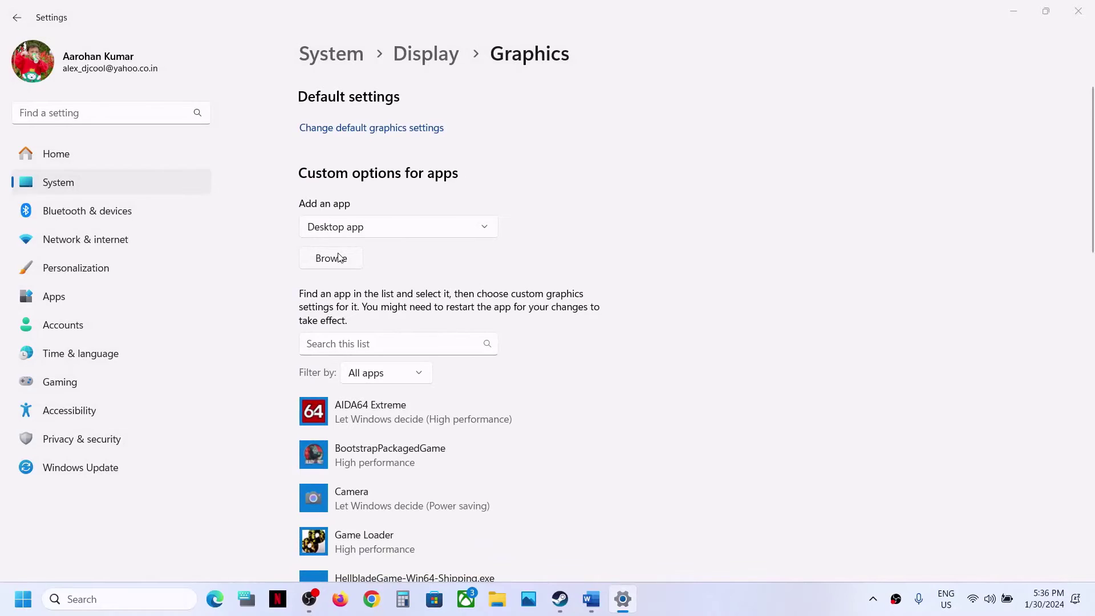
click(190, 191)
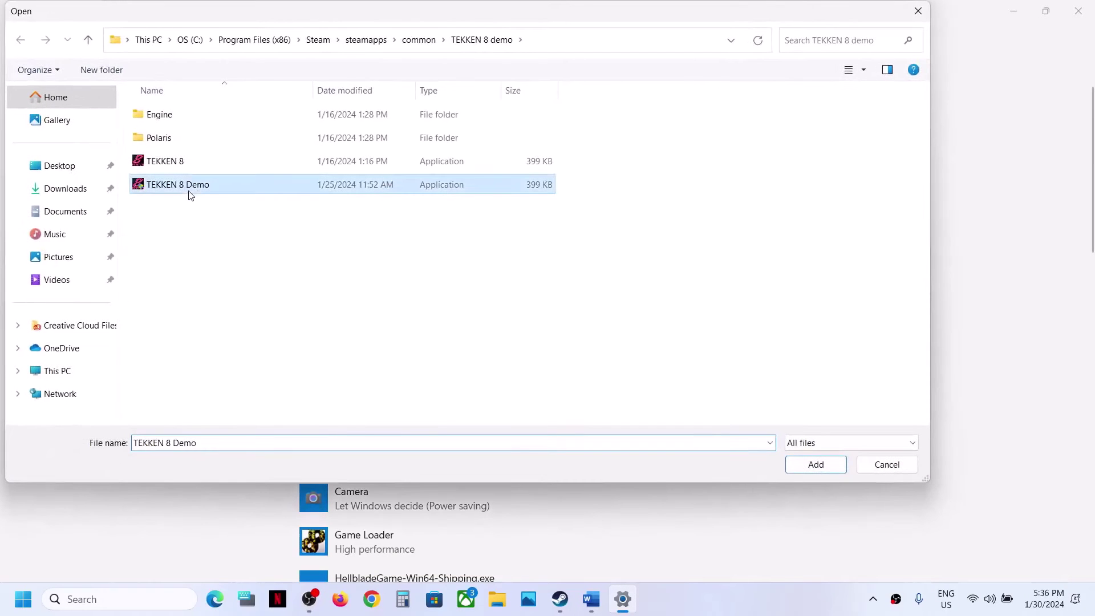
click(811, 463)
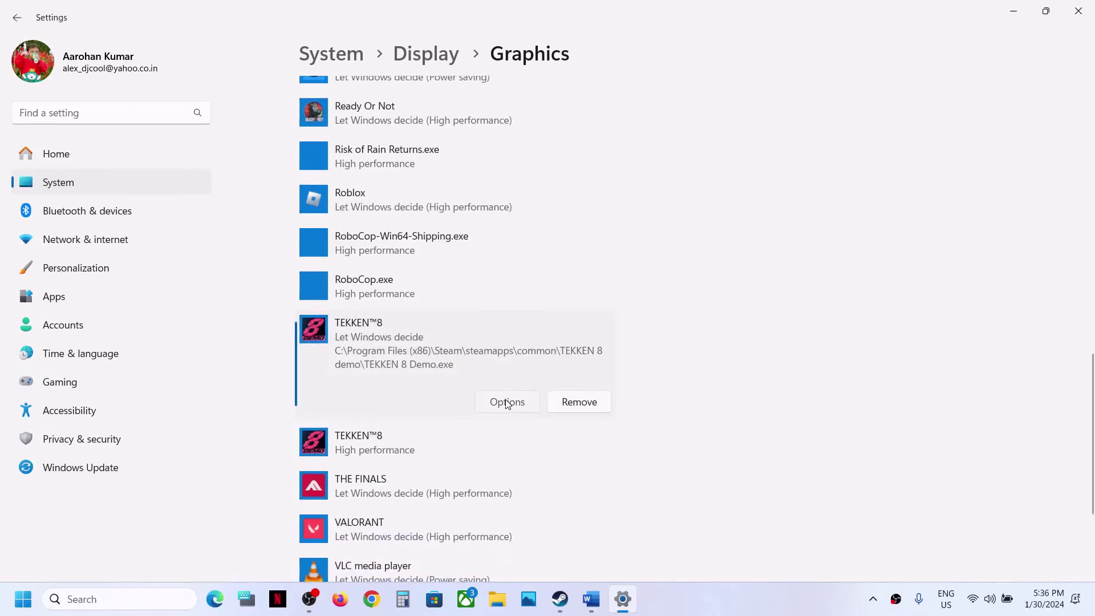
click(505, 403)
click(459, 295)
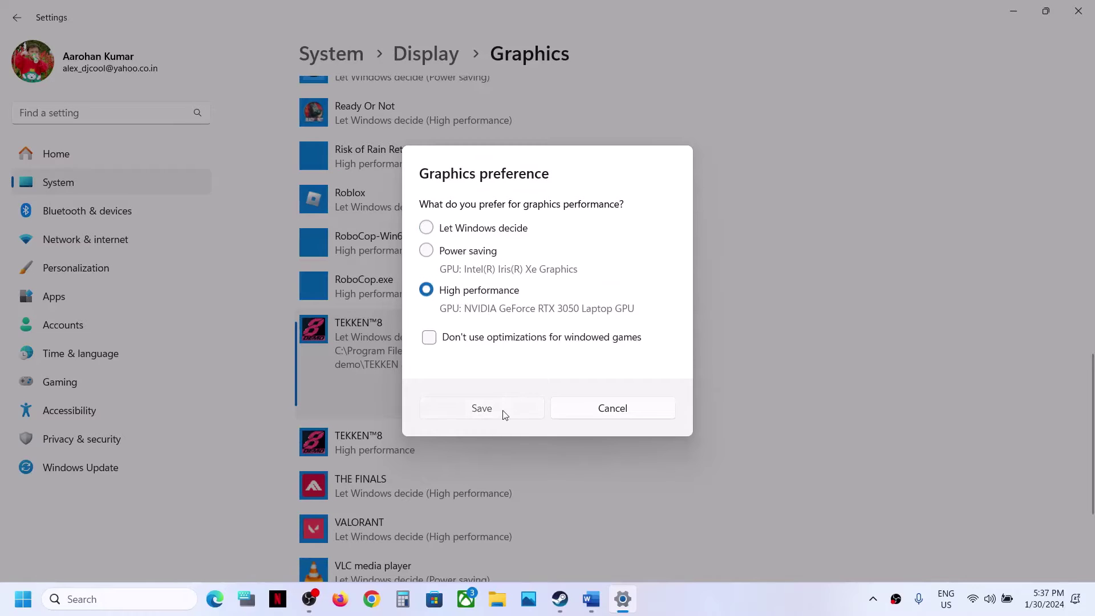
click(505, 411)
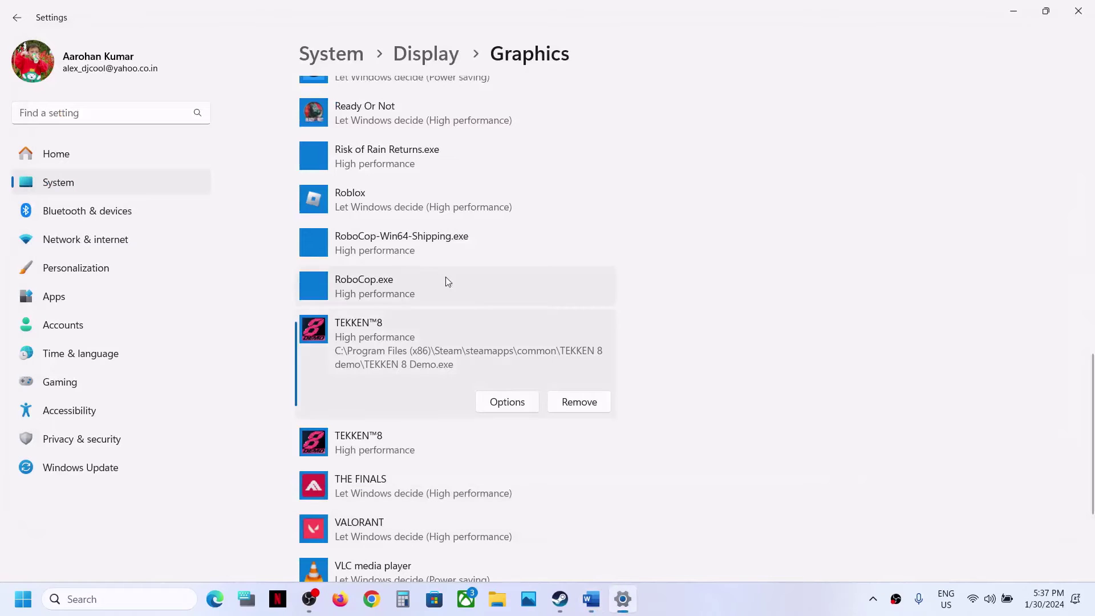
Step: Add Polaris-Win64-Shipping from Polaris\Binaries\Win64 and save its graphics preference as High performance
scroll(446, 276, up, 15)
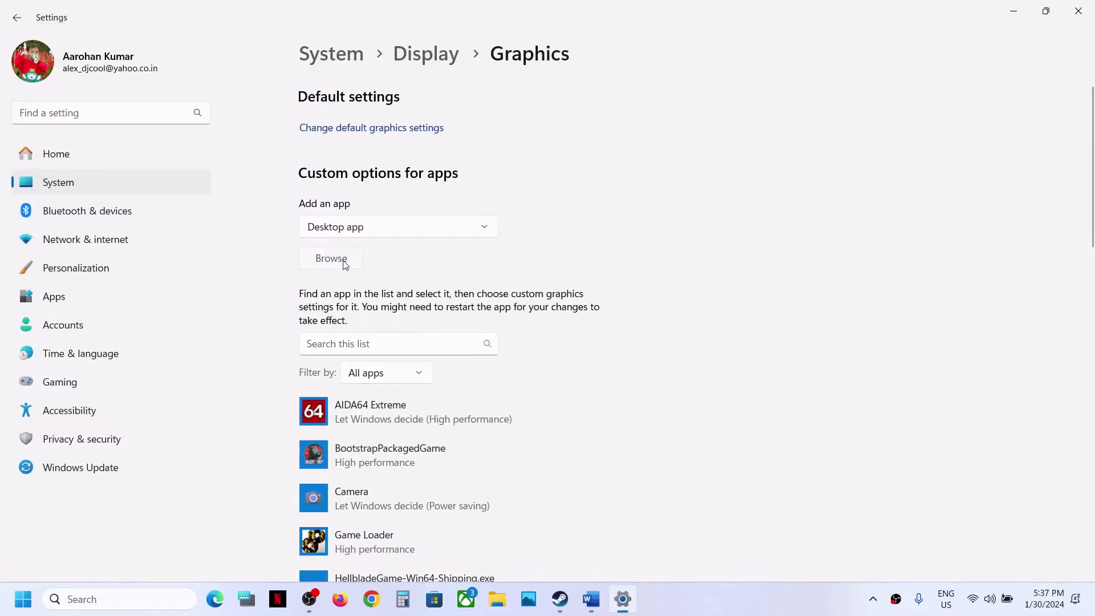
click(345, 264)
double_click(171, 144)
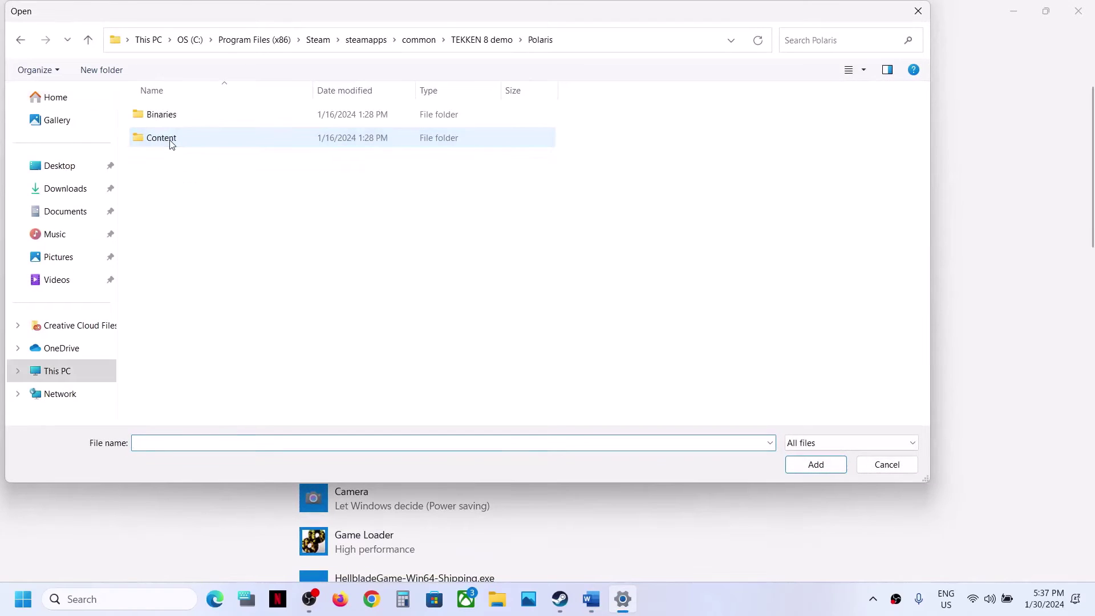
double_click(172, 122)
double_click(171, 122)
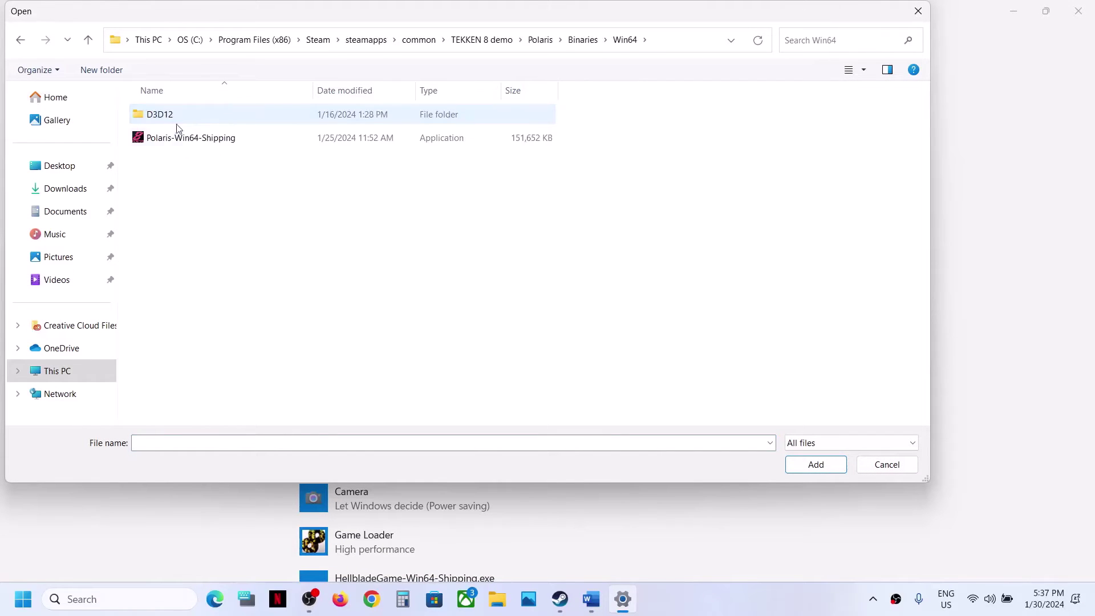
click(177, 140)
click(813, 464)
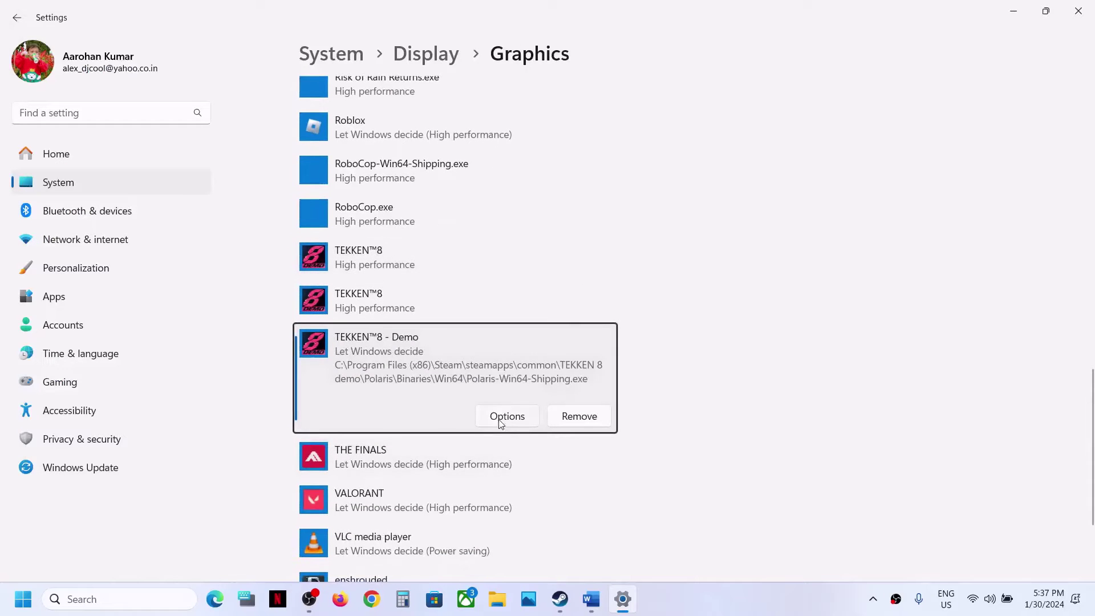
click(507, 418)
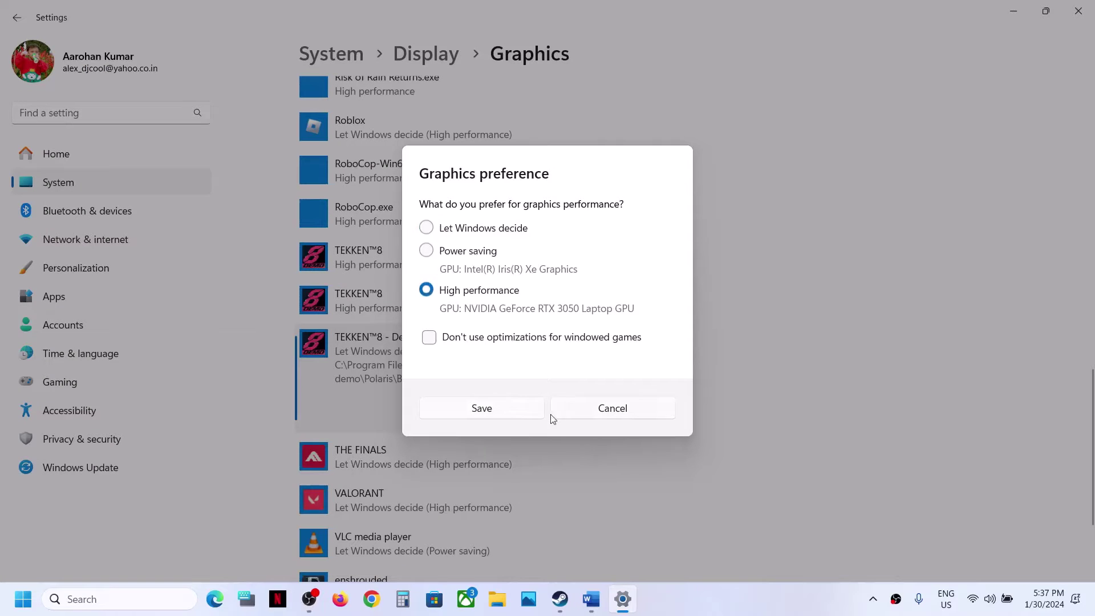
click(530, 417)
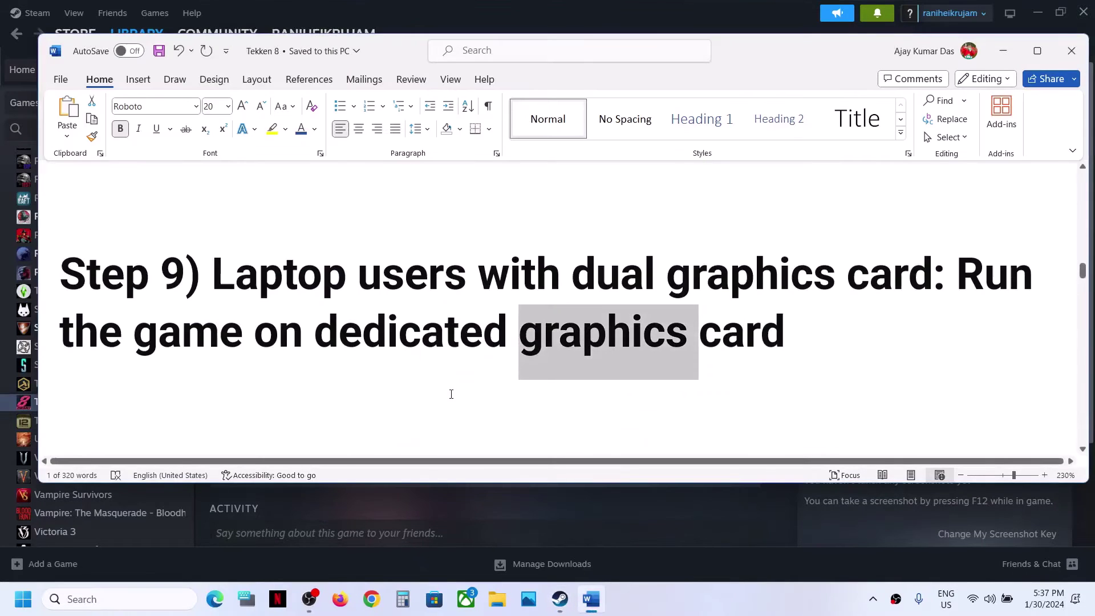
Step: Read Step 10 on rolling back the graphics driver in the Tekken 8 Word document and copy the NVIDIA drivers link above Step 9
scroll(452, 394, down, 2)
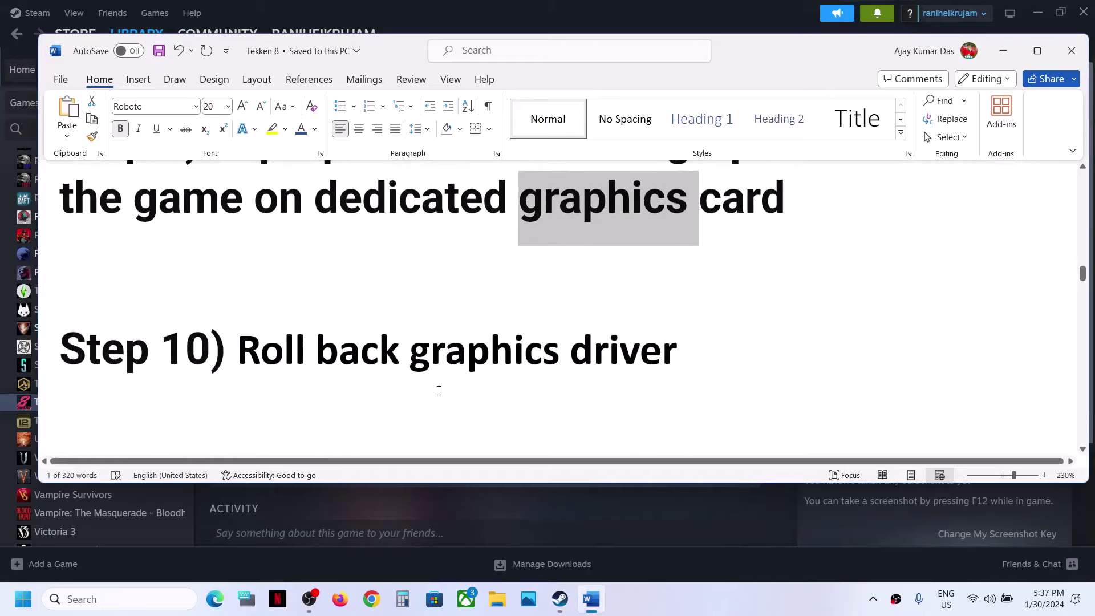
drag(266, 353, 677, 354)
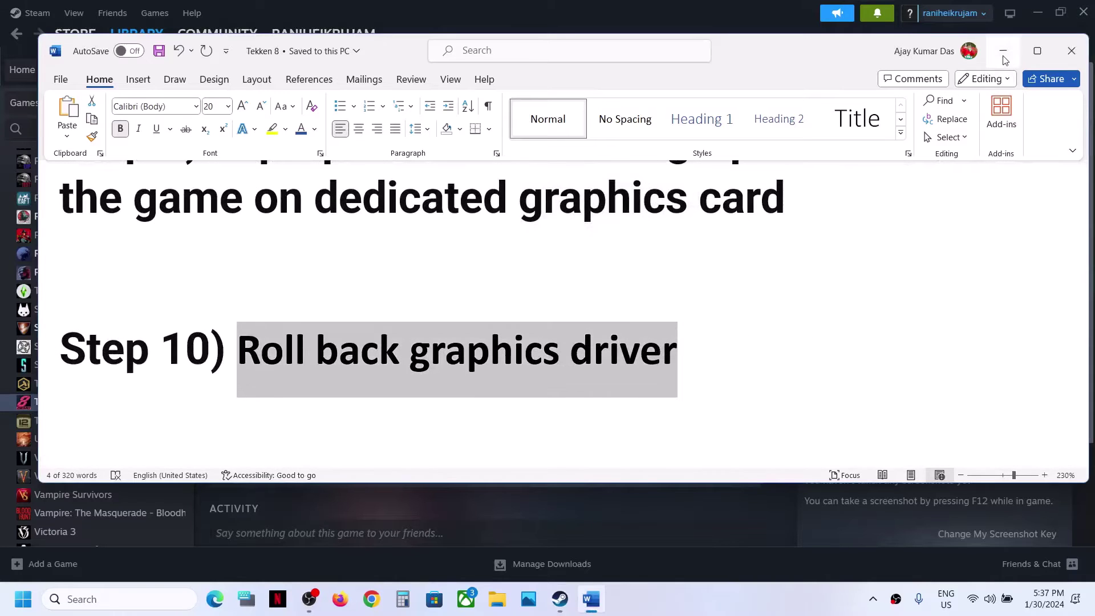
scroll(728, 238, up, 4)
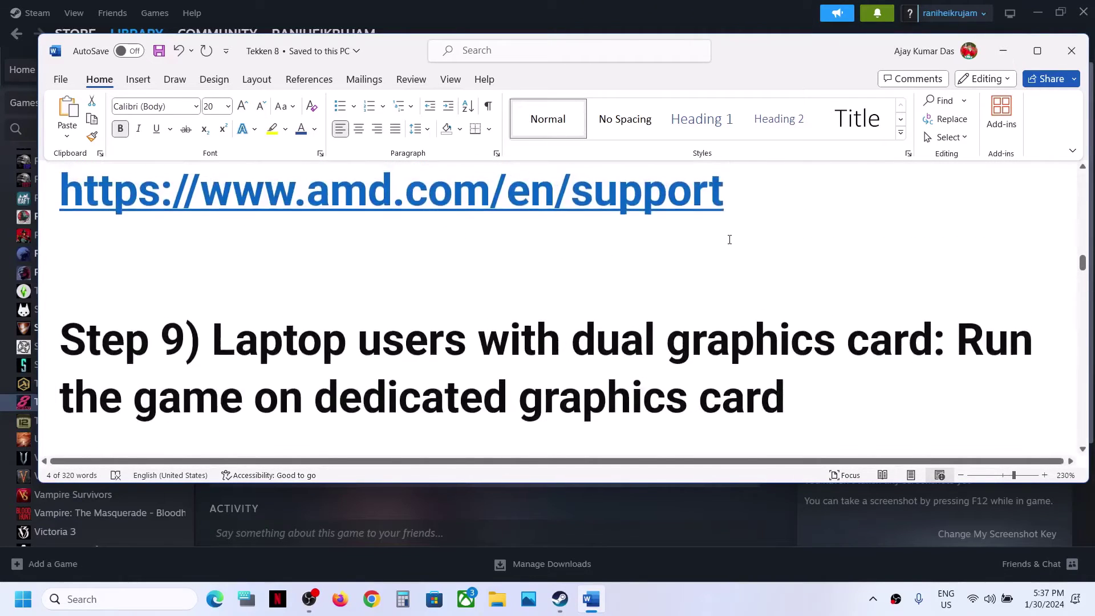
triple_click(709, 236)
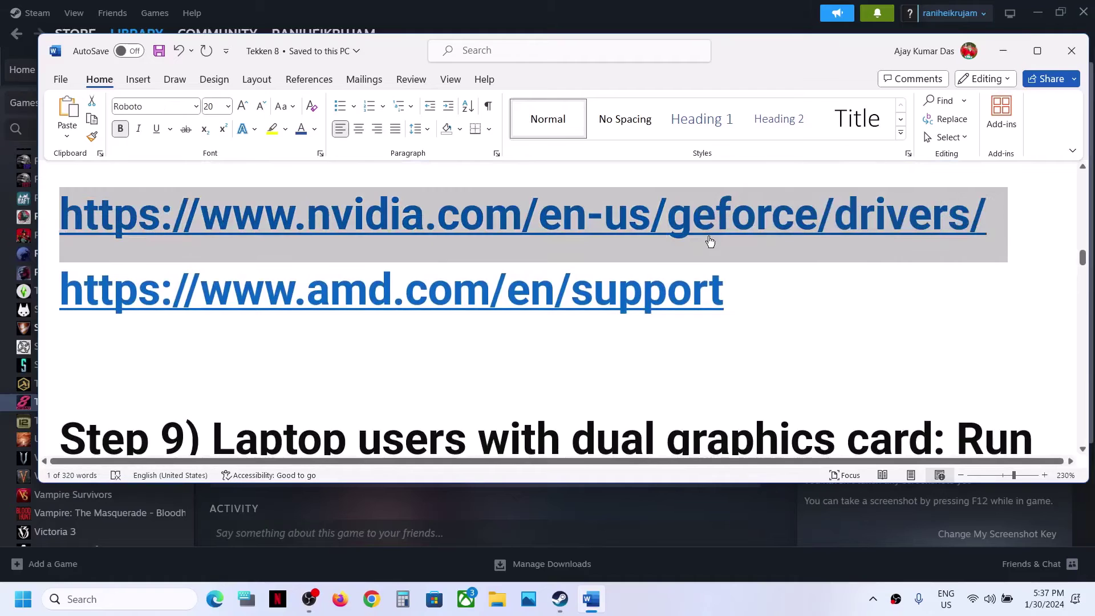
click(372, 599)
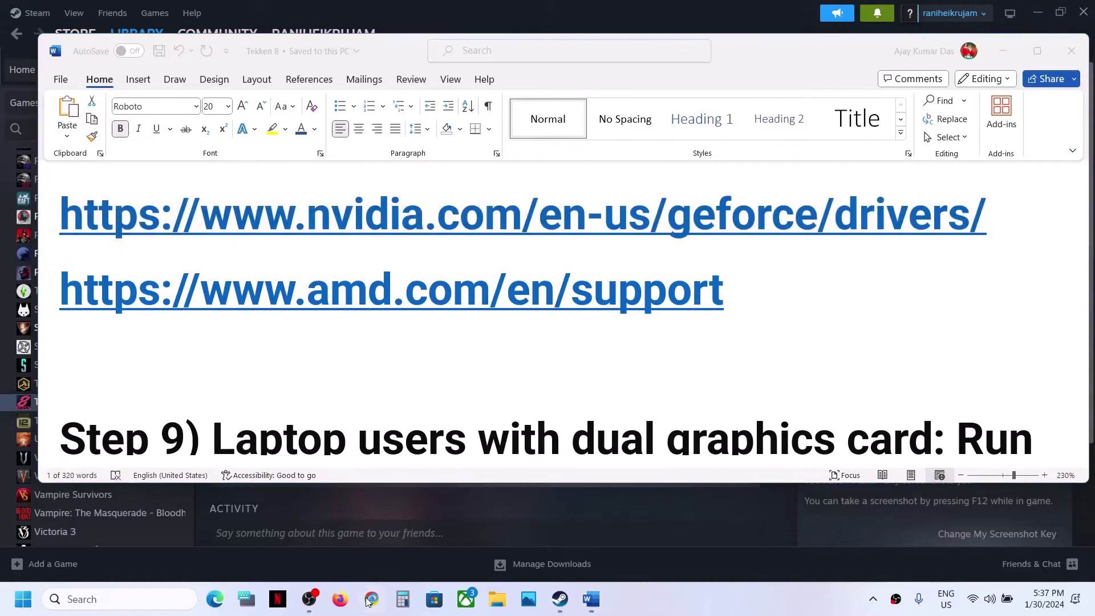
text(https://www.nvidia.com/en-us/geforce/drivers/)
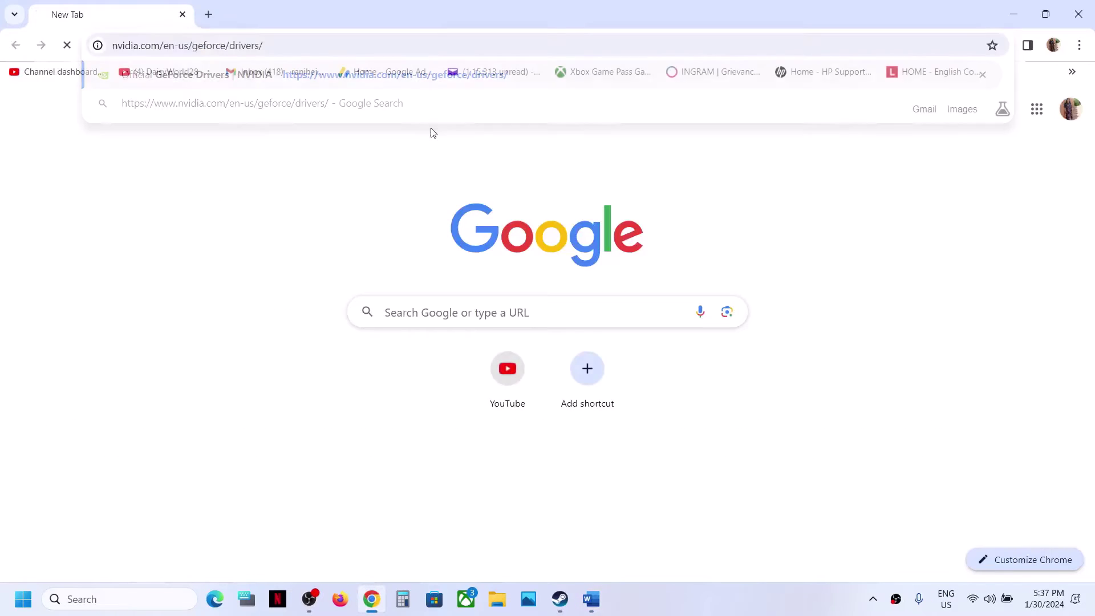
key(Return)
Step: Run a manual driver search for the GeForce RTX 3050 Laptop GPU with Windows 11 as the operating system
scroll(577, 207, down, 5)
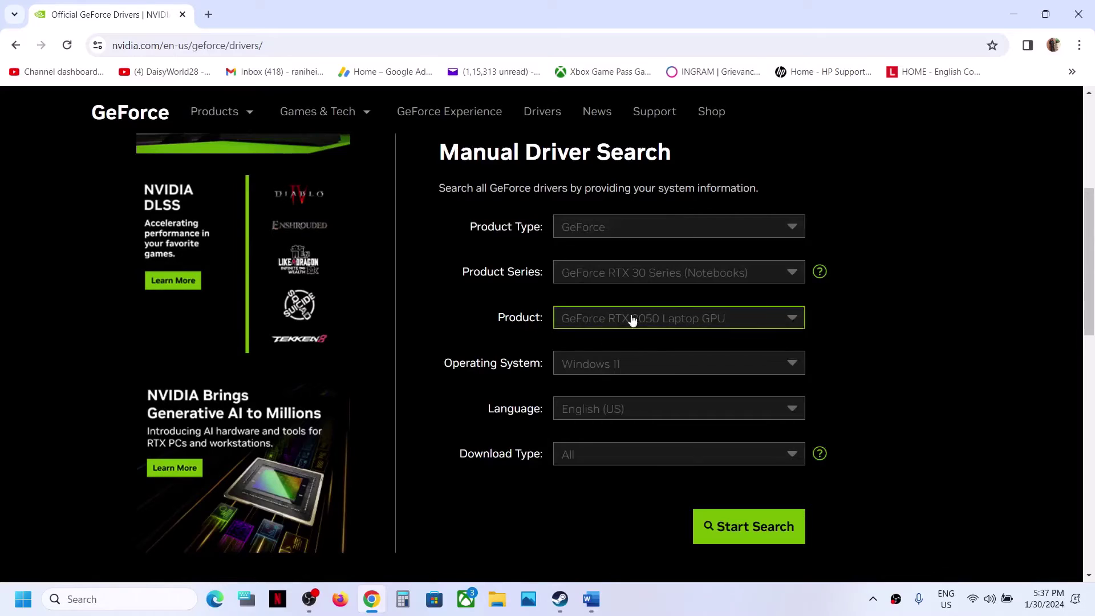
click(614, 359)
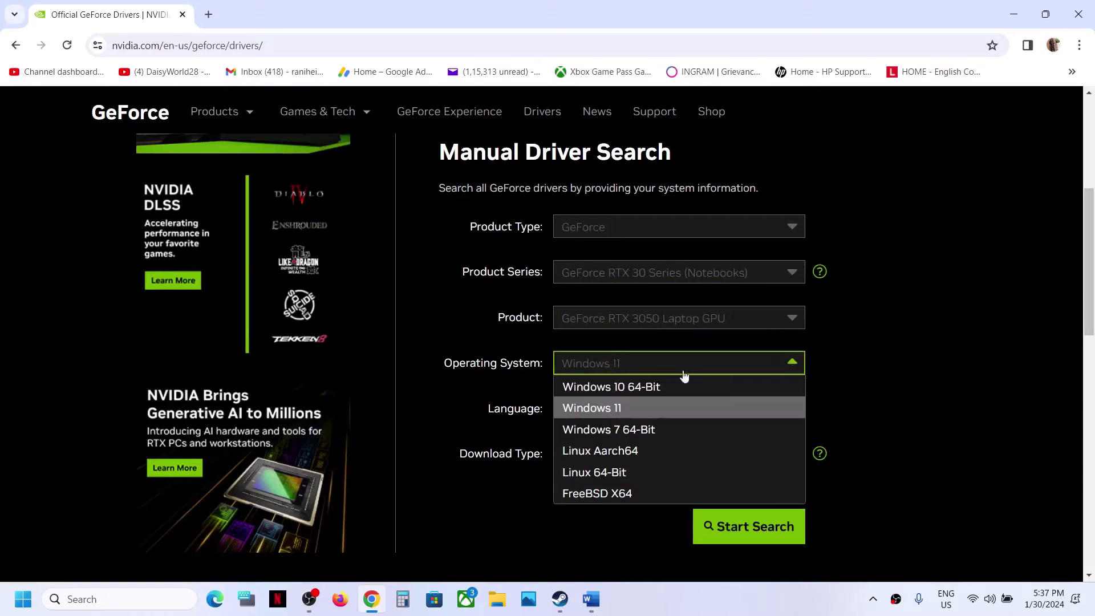
click(684, 375)
click(735, 538)
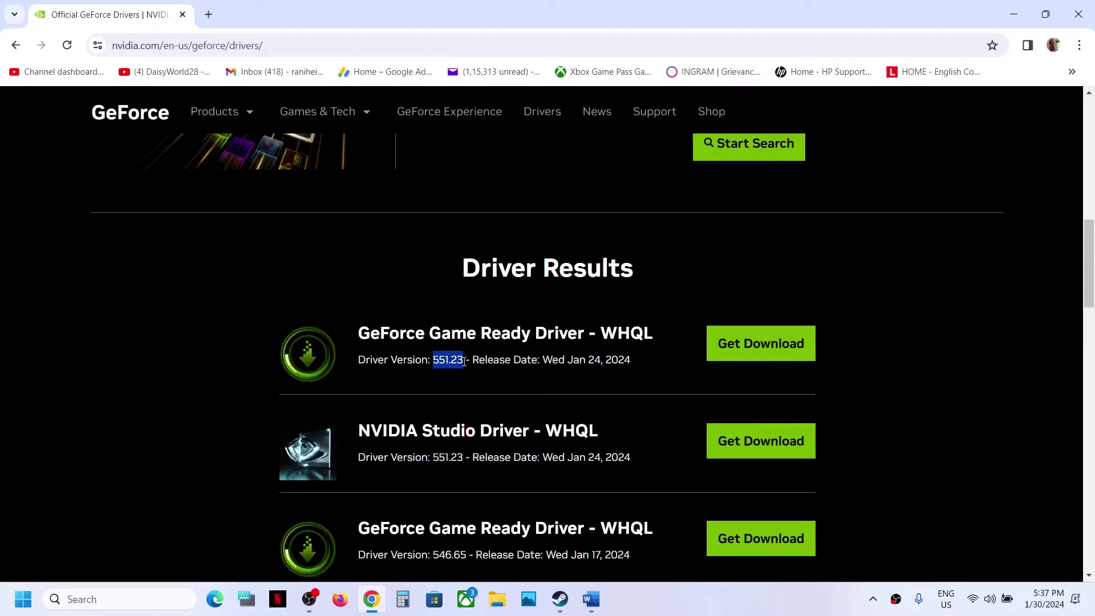
Step: Examine the driver results for a GeForce Game Ready Driver older than the newest release, highlighting version 546.65
drag(377, 338, 533, 337)
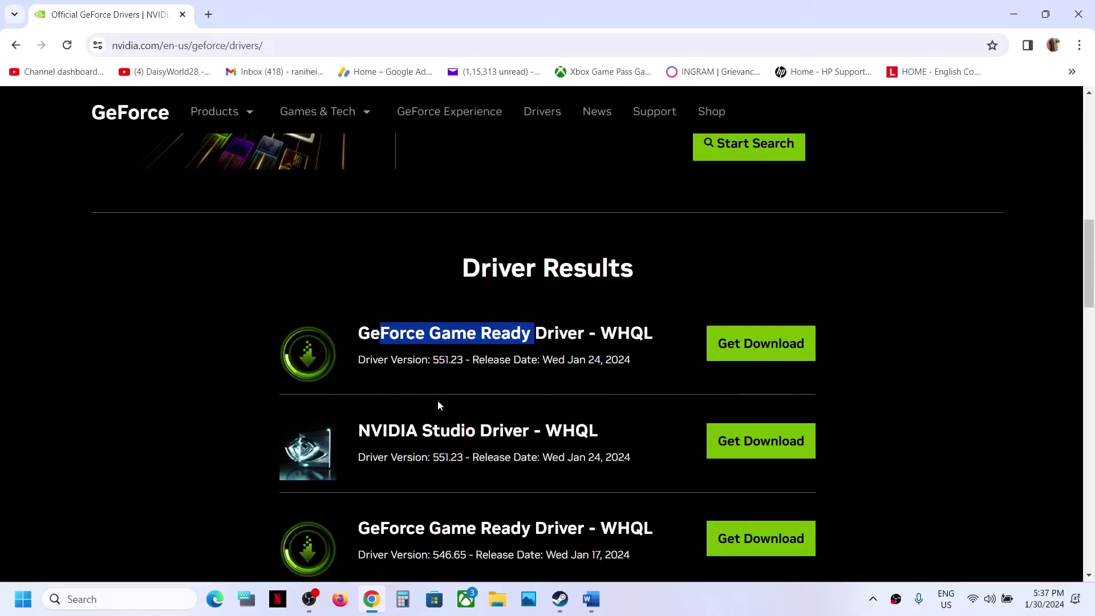
scroll(438, 400, down, 3)
drag(421, 420, 470, 415)
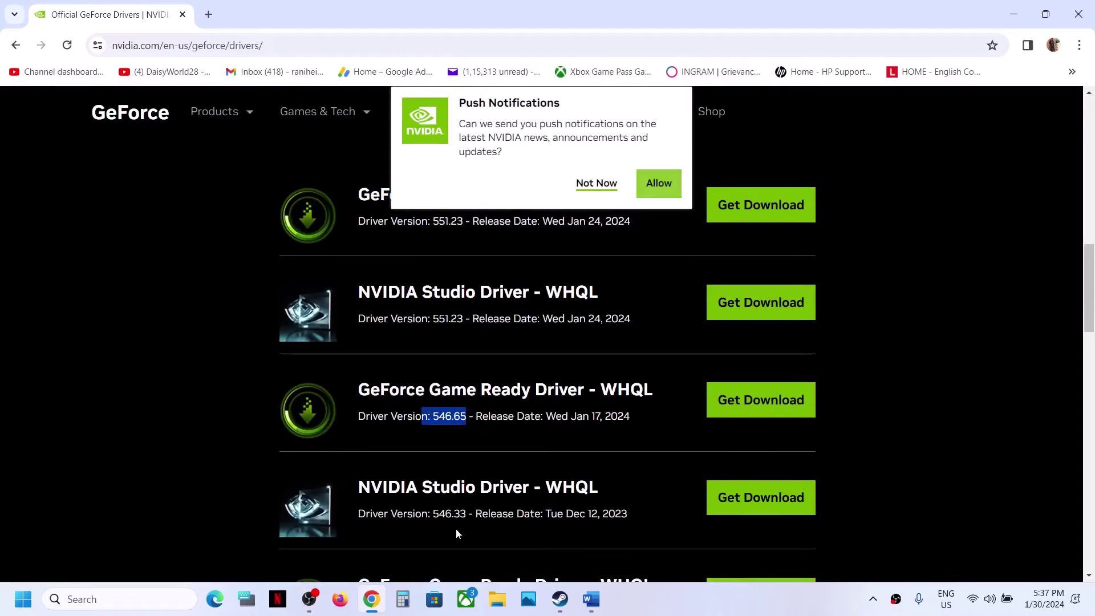
Step: Highlight the version numbers of the older drivers and open the download page for GeForce Game Ready Driver 546.65
drag(434, 513, 444, 512)
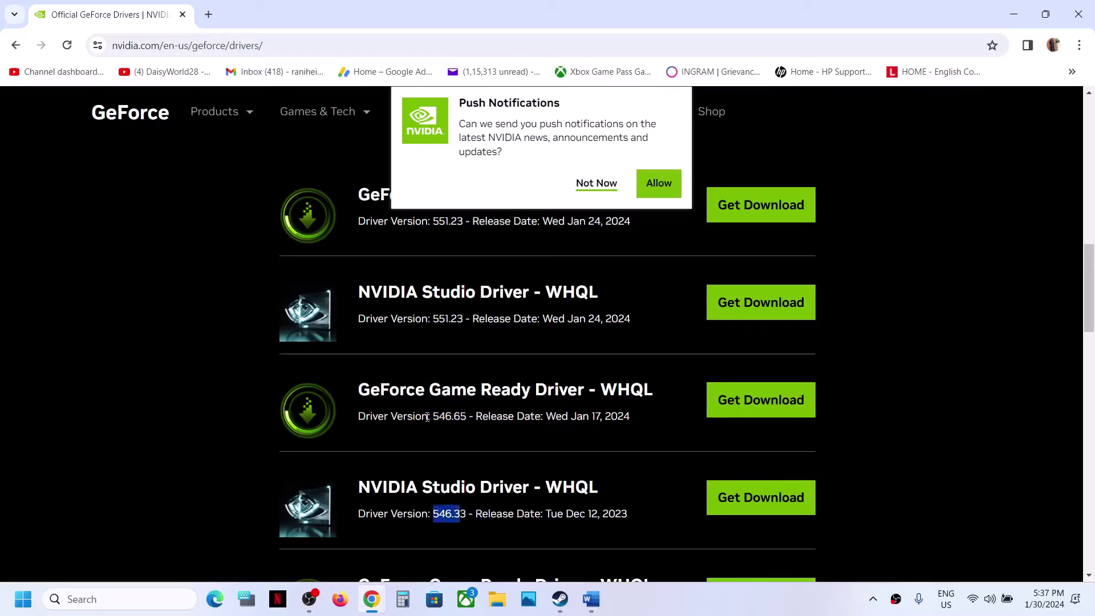
drag(427, 417, 480, 415)
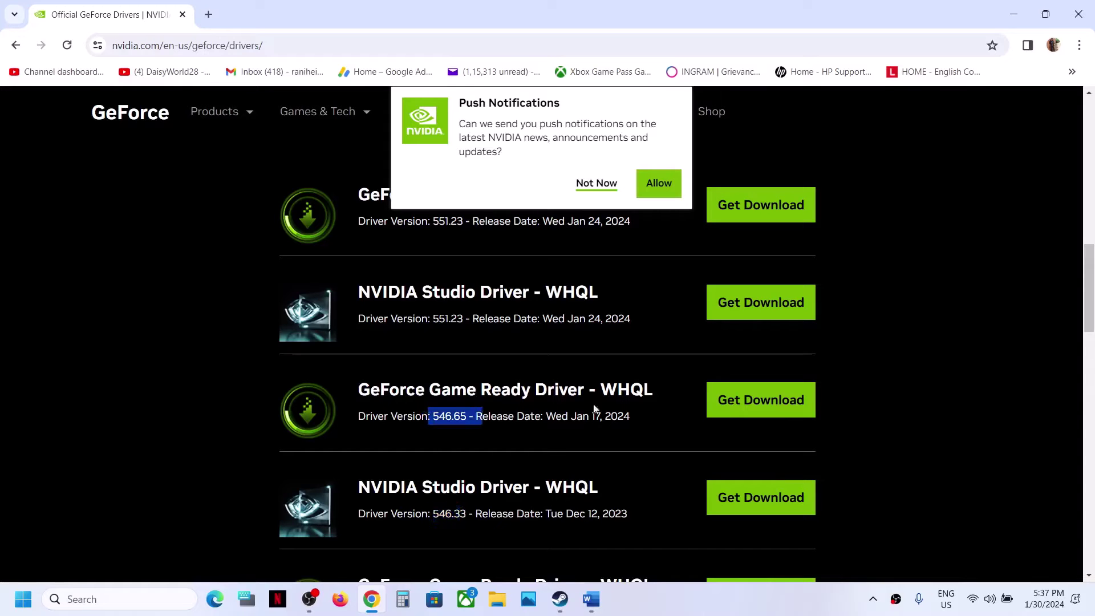
click(742, 401)
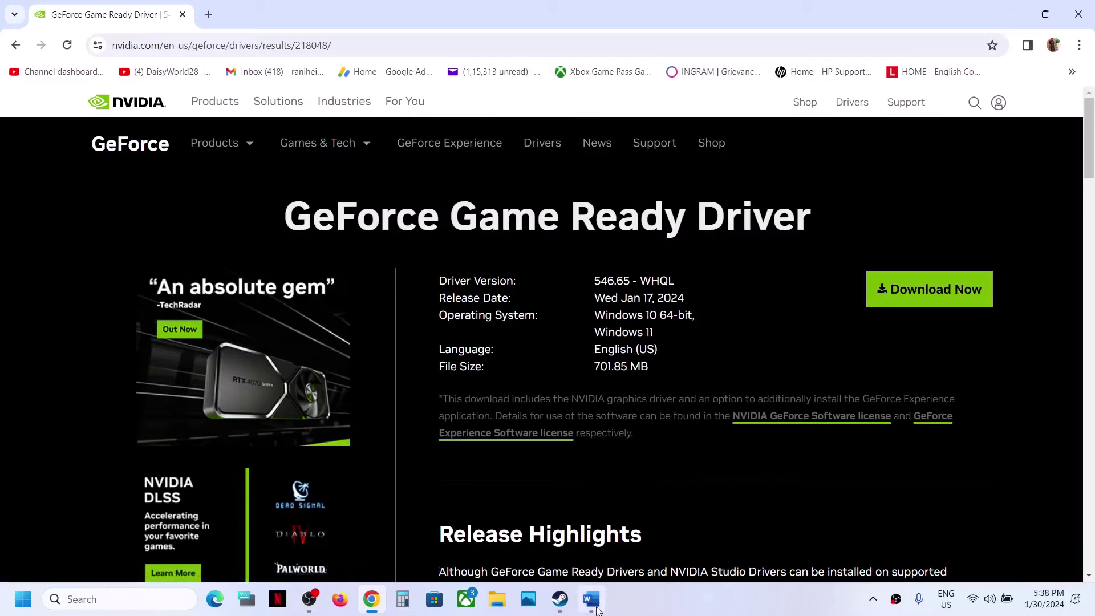
Step: Switch to the Tekken 8 Word document and read Step 11 on allowing the game through antivirus and Windows Security
click(562, 609)
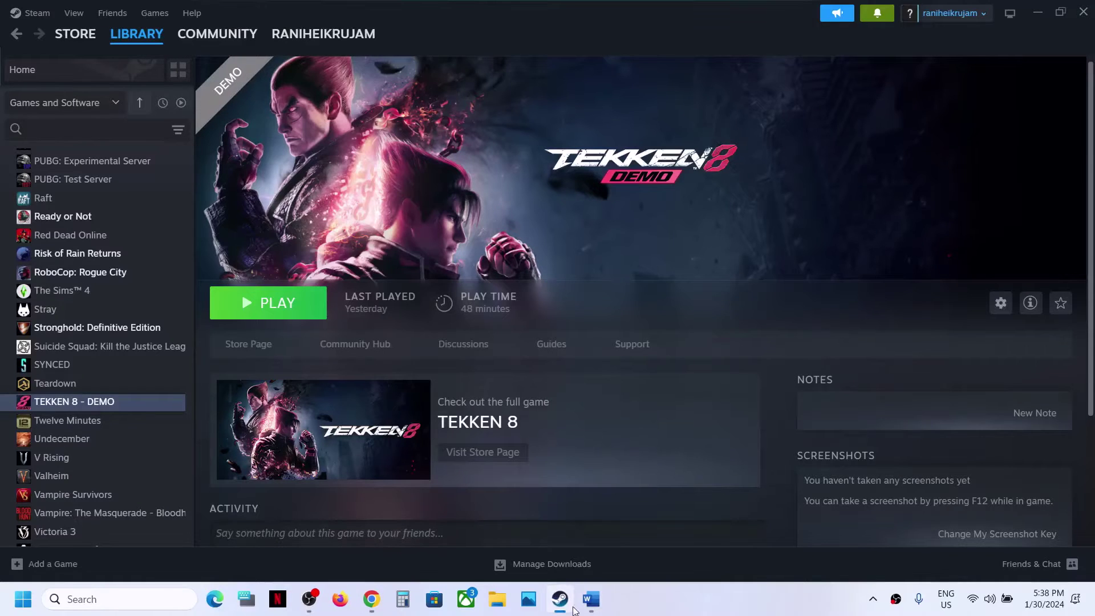
click(591, 600)
scroll(491, 331, down, 2)
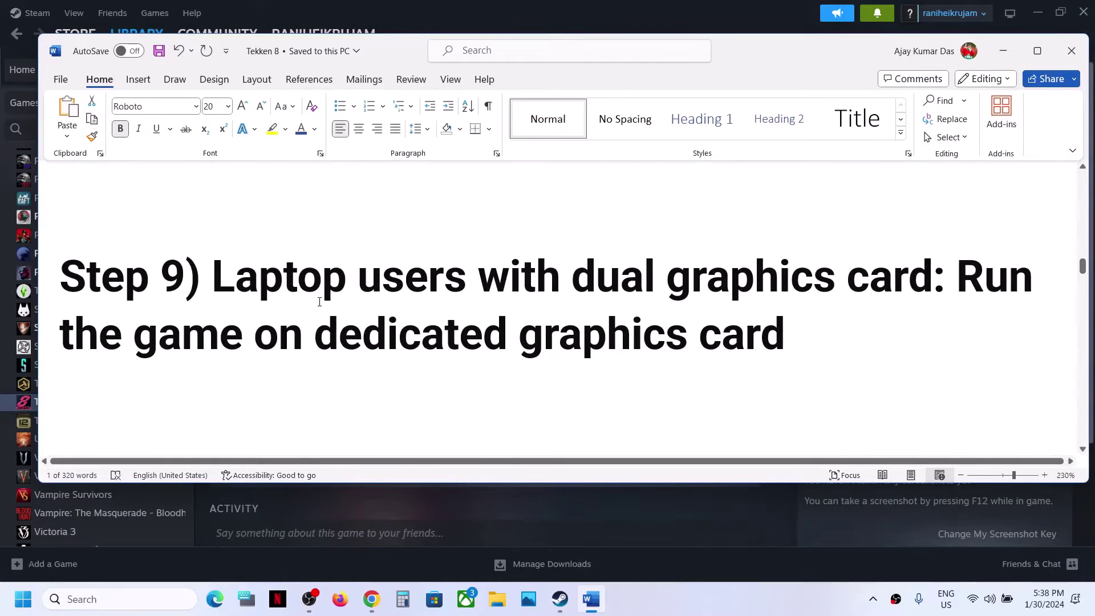
scroll(319, 301, up, 3)
scroll(319, 302, down, 8)
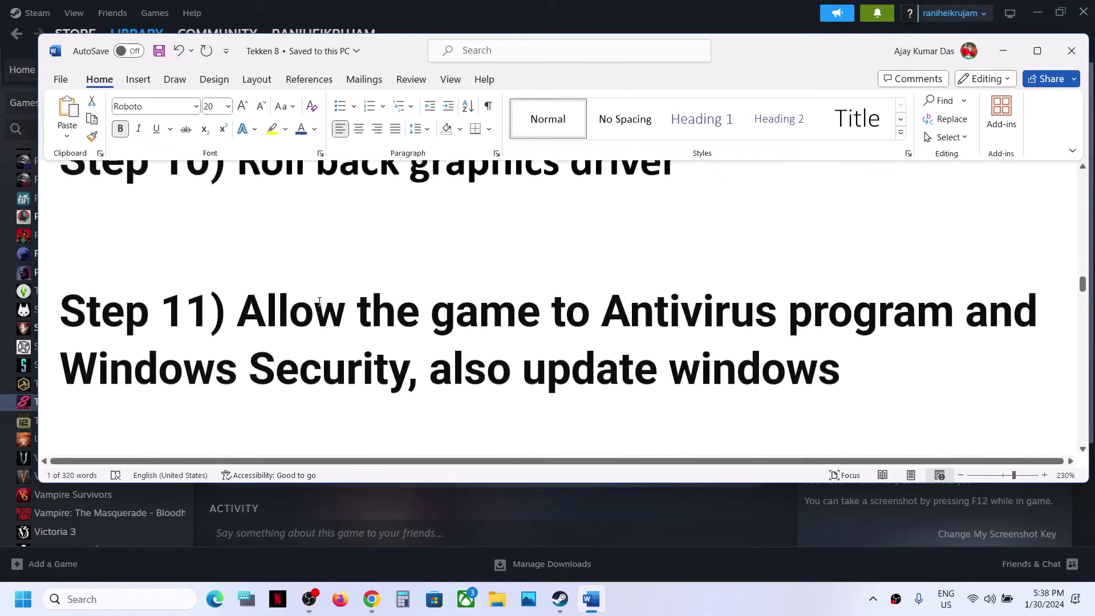
right_click(331, 302)
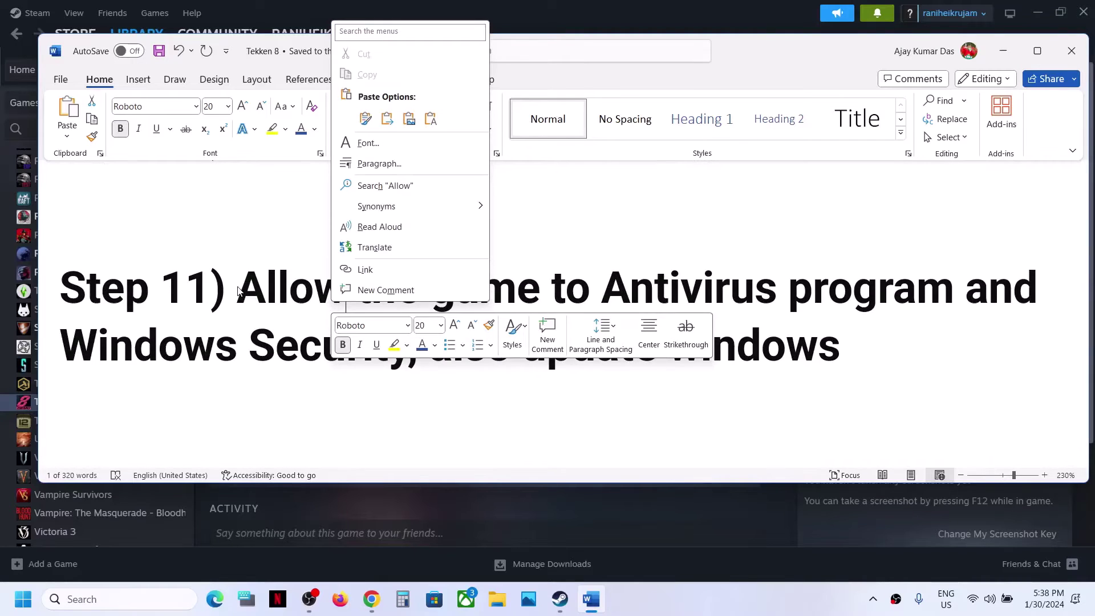
key(Escape)
shift+click(618, 310)
scroll(628, 319, up, 2)
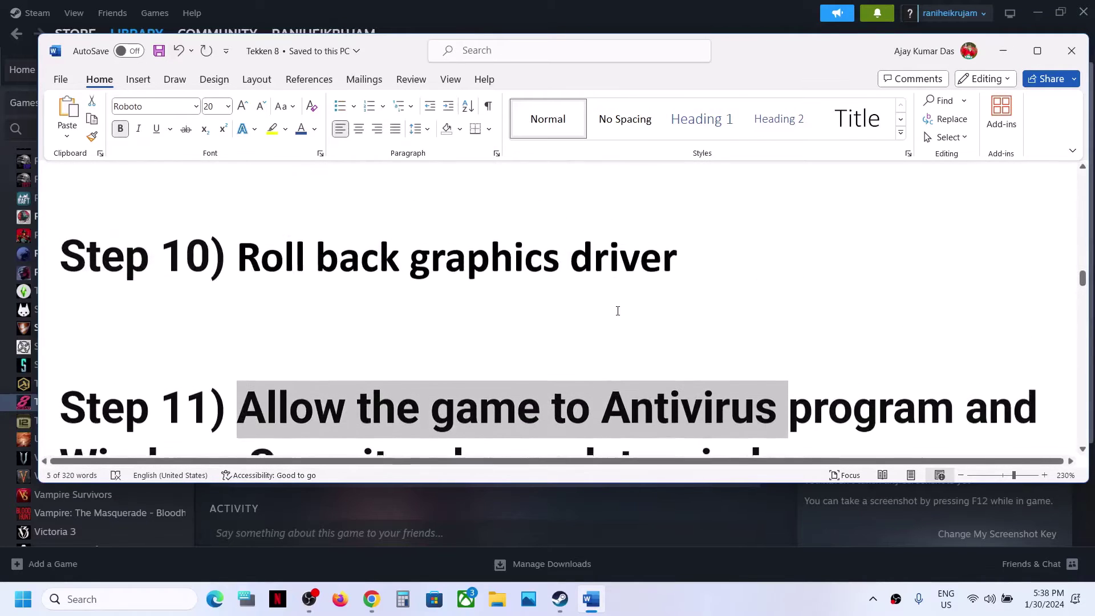
scroll(627, 319, down, 2)
click(686, 333)
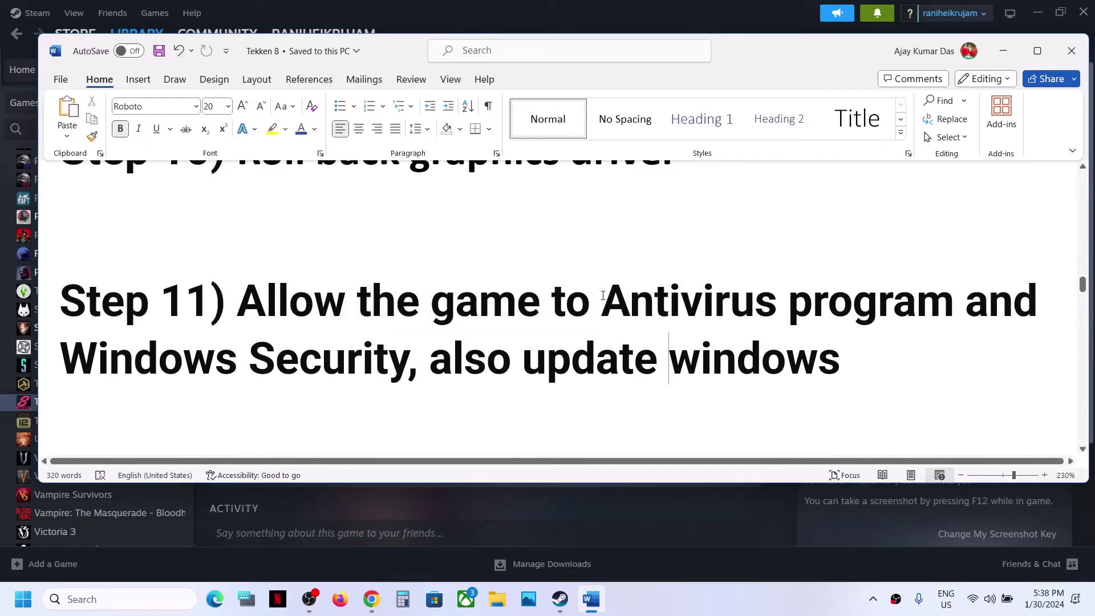
drag(601, 296, 839, 303)
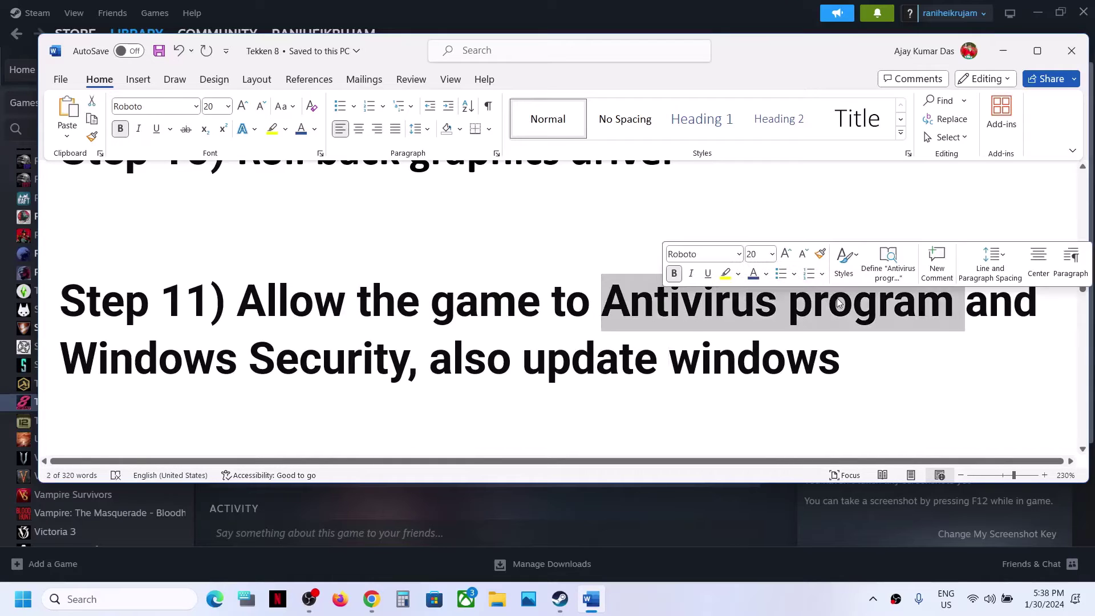
click(721, 334)
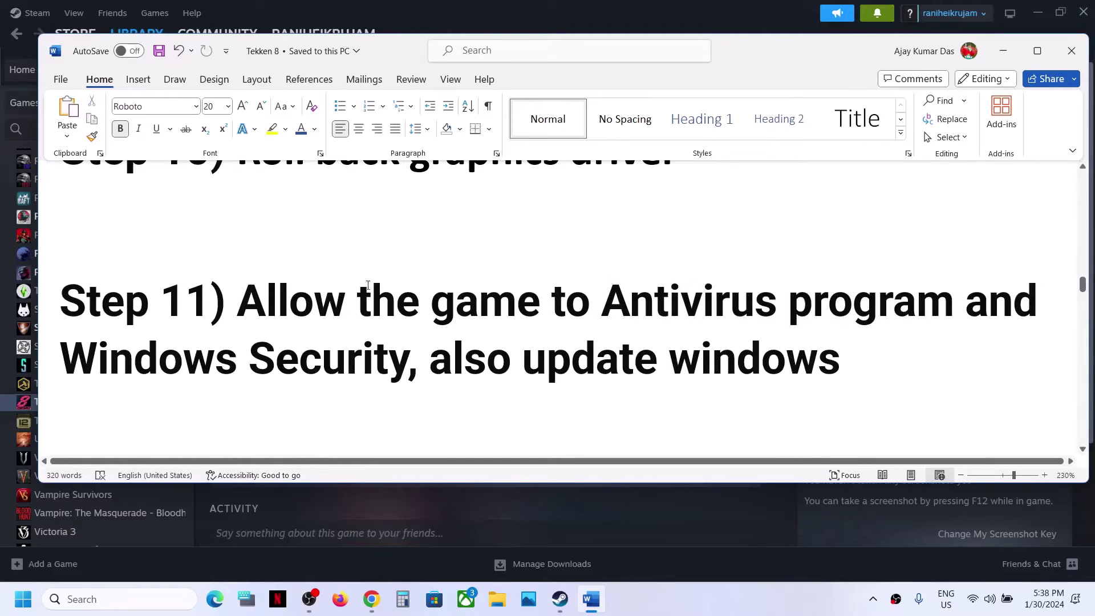
drag(246, 299, 392, 368)
click(350, 387)
Step: Open Windows Settings and reach the list of apps allowed through Controlled folder access in Windows Security's ransomware protection
key(super+i)
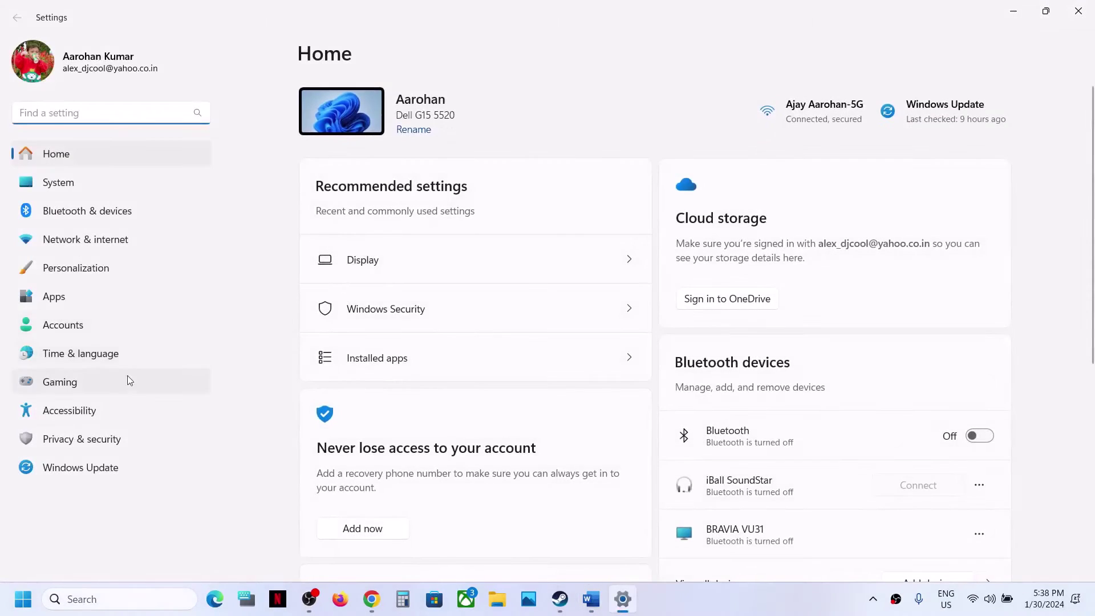
click(93, 444)
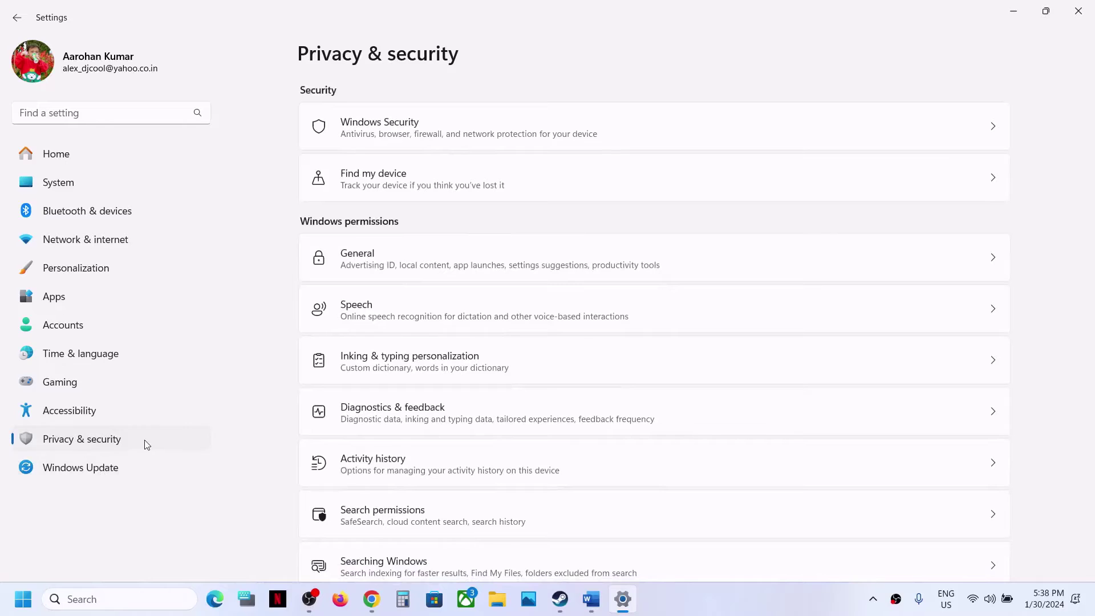
click(414, 128)
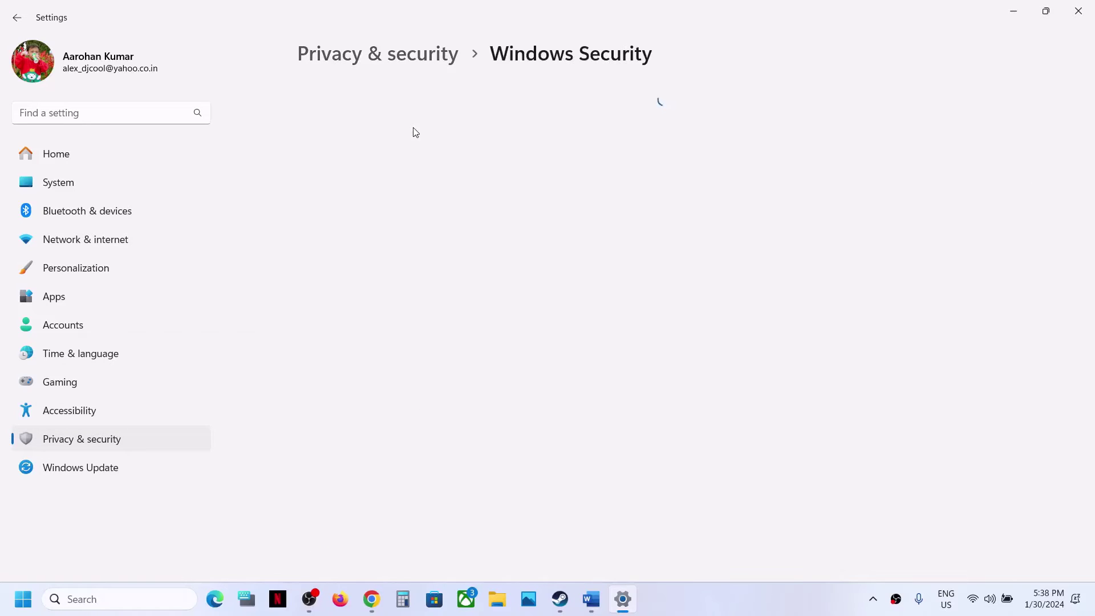
click(393, 212)
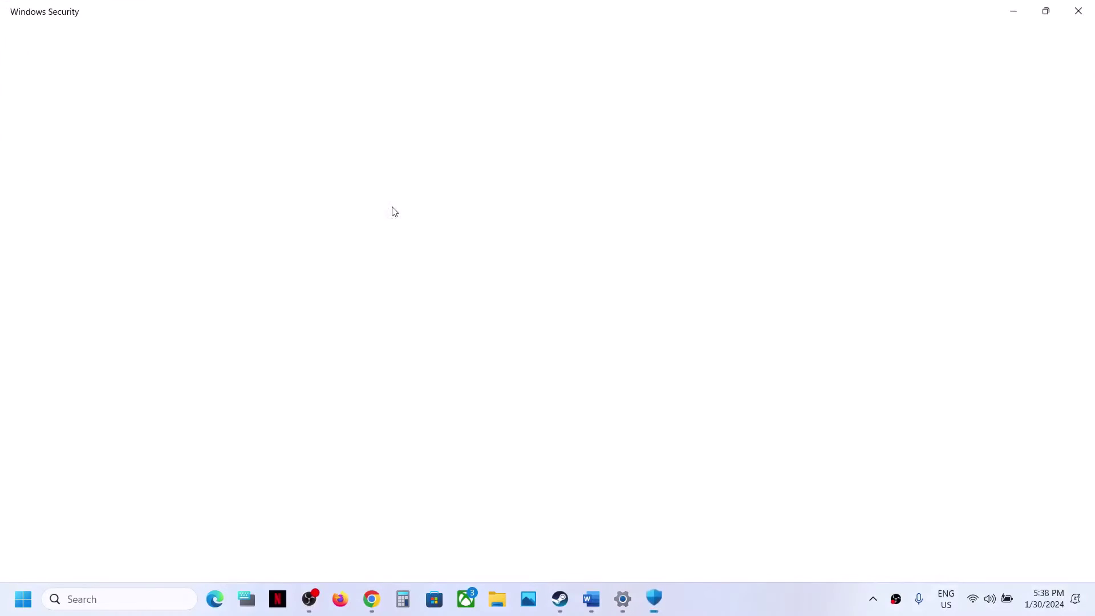
scroll(391, 211, down, 3)
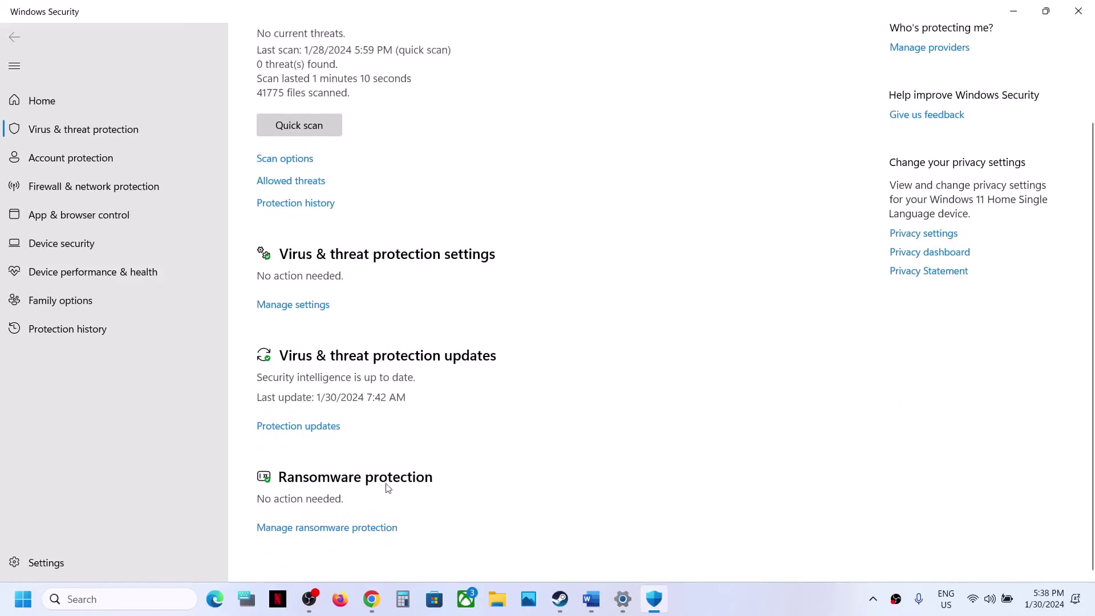
click(334, 532)
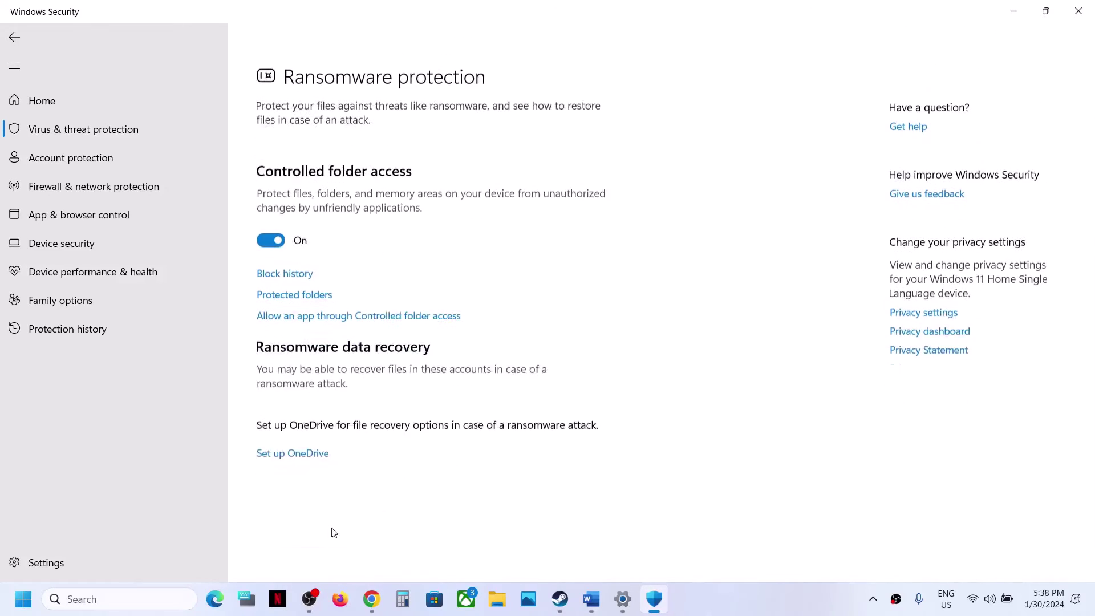
click(365, 292)
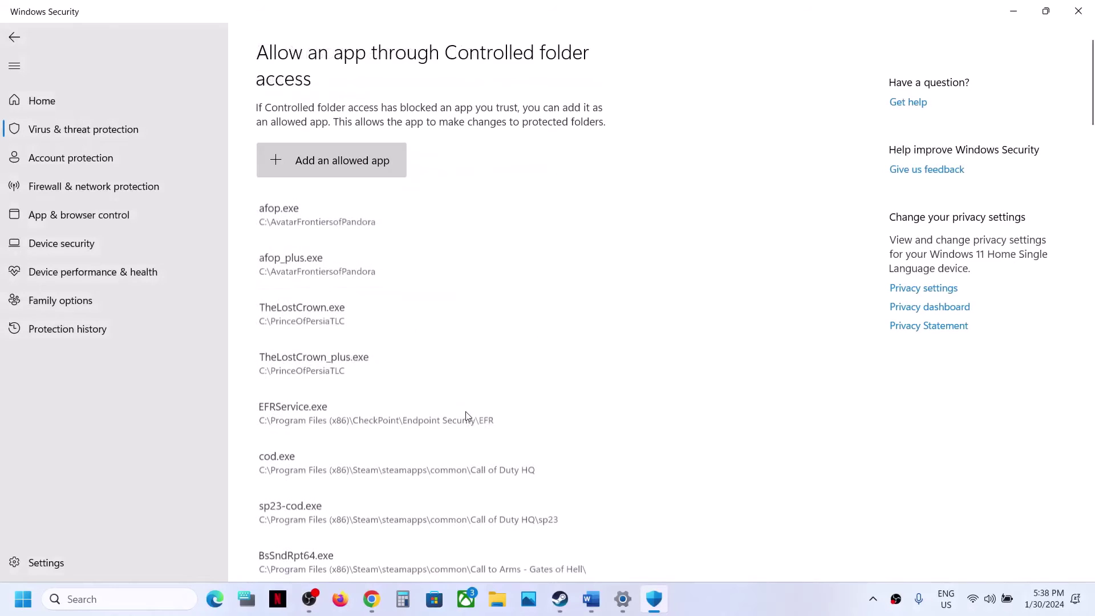
Step: Allow the TEKKEN 8 application from Steam's steamapps\common\TEKKEN 8 demo folder through Controlled folder access
click(349, 166)
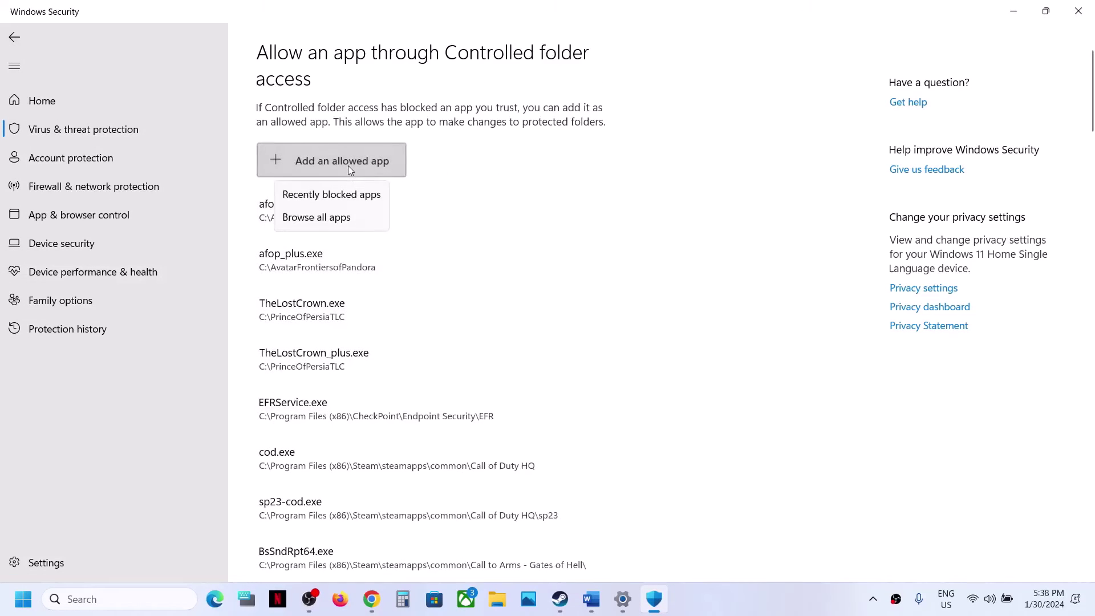
click(337, 217)
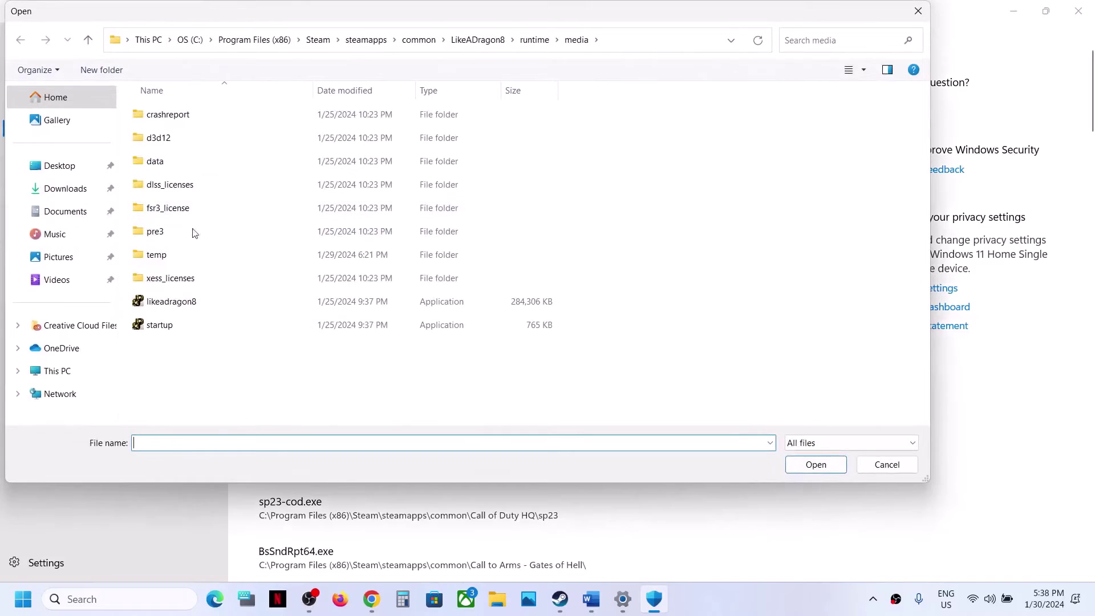
click(414, 41)
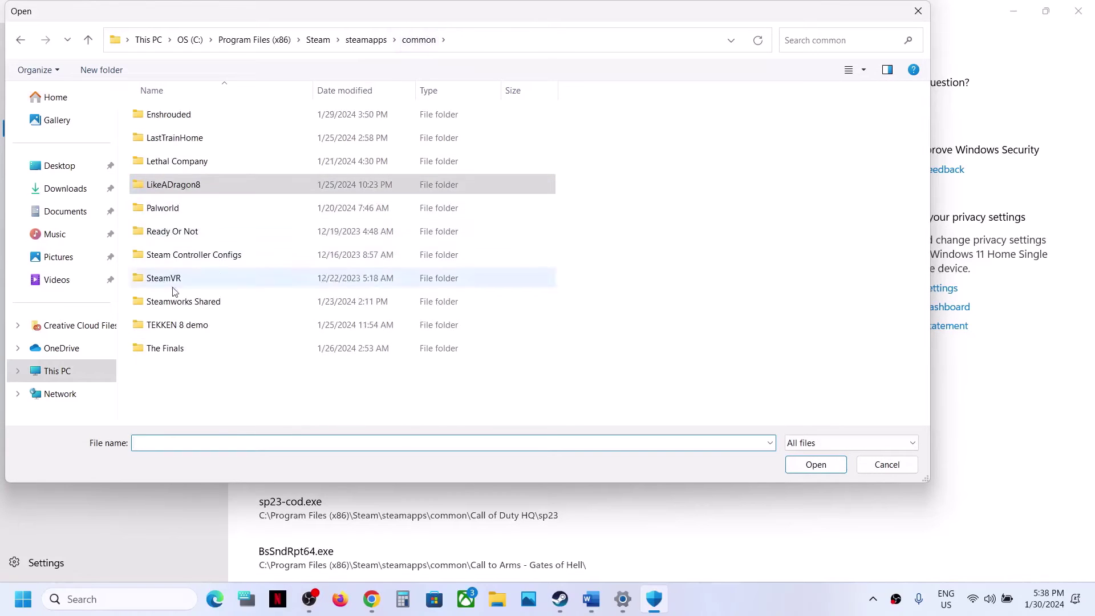
double_click(170, 326)
click(182, 165)
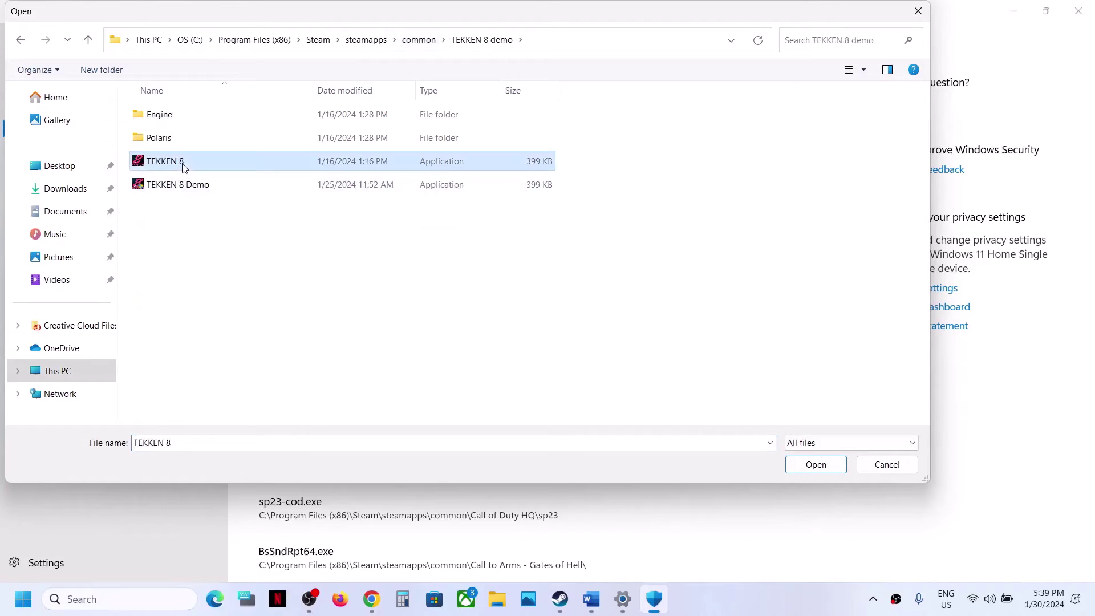
click(819, 460)
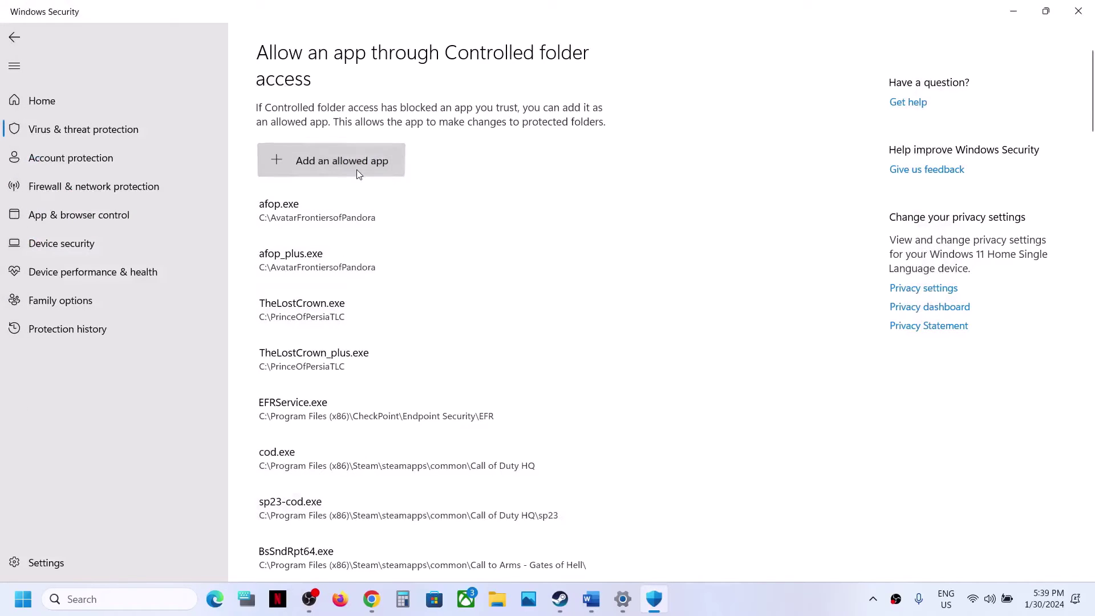
Step: Add the TEKKEN 8 Demo application from the same game folder to the allowed apps
click(358, 170)
click(342, 217)
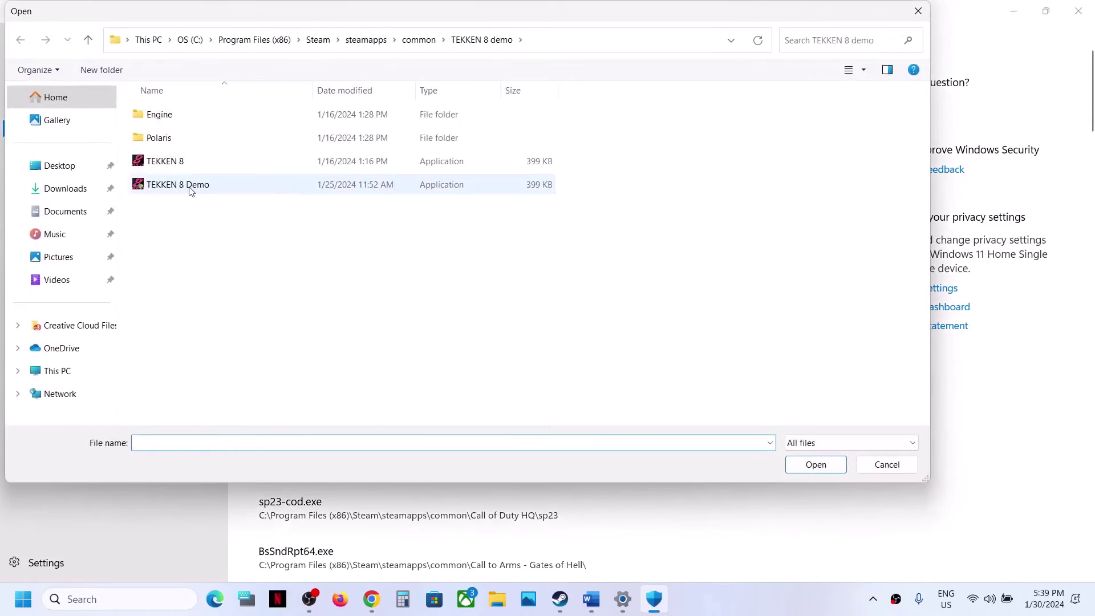
click(190, 187)
click(815, 465)
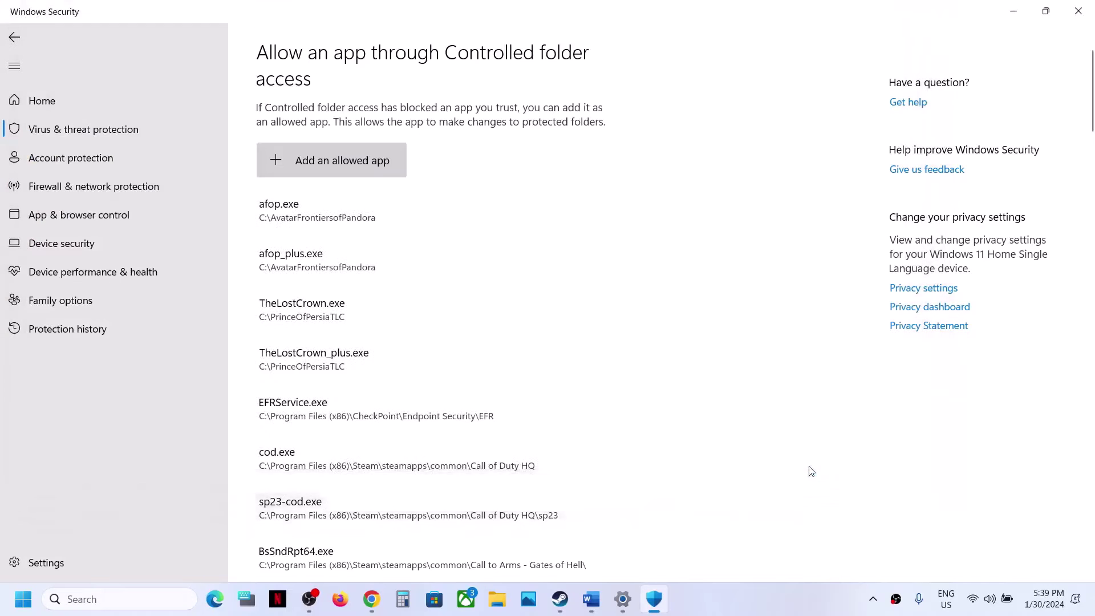
Step: Add Polaris-Win64-Shipping from the game's Polaris\Binaries\Win64 folder to the Controlled folder access allowed apps
click(351, 162)
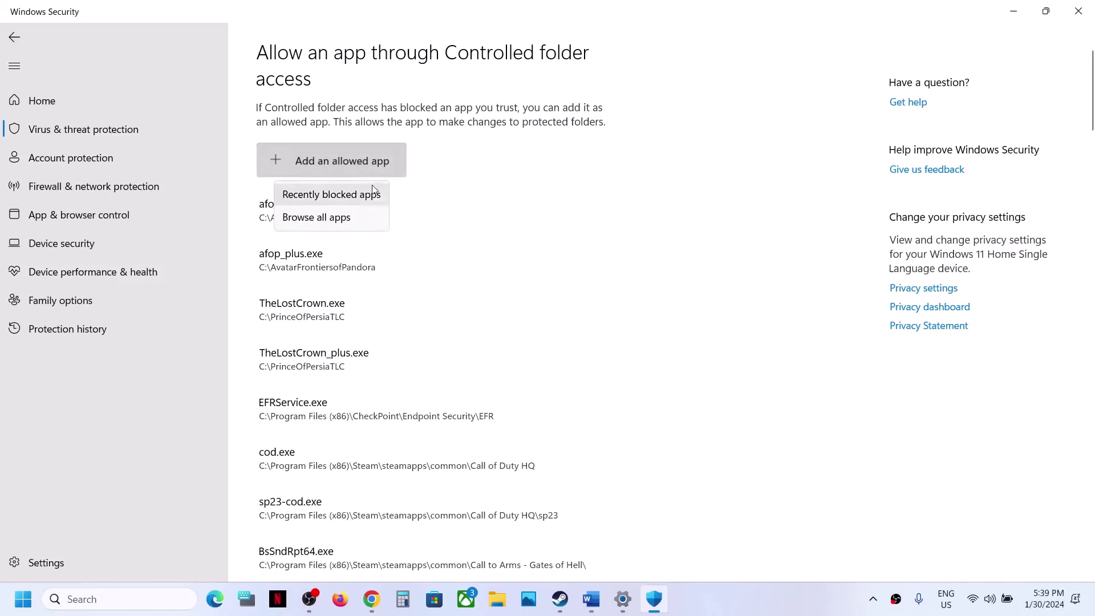
click(365, 220)
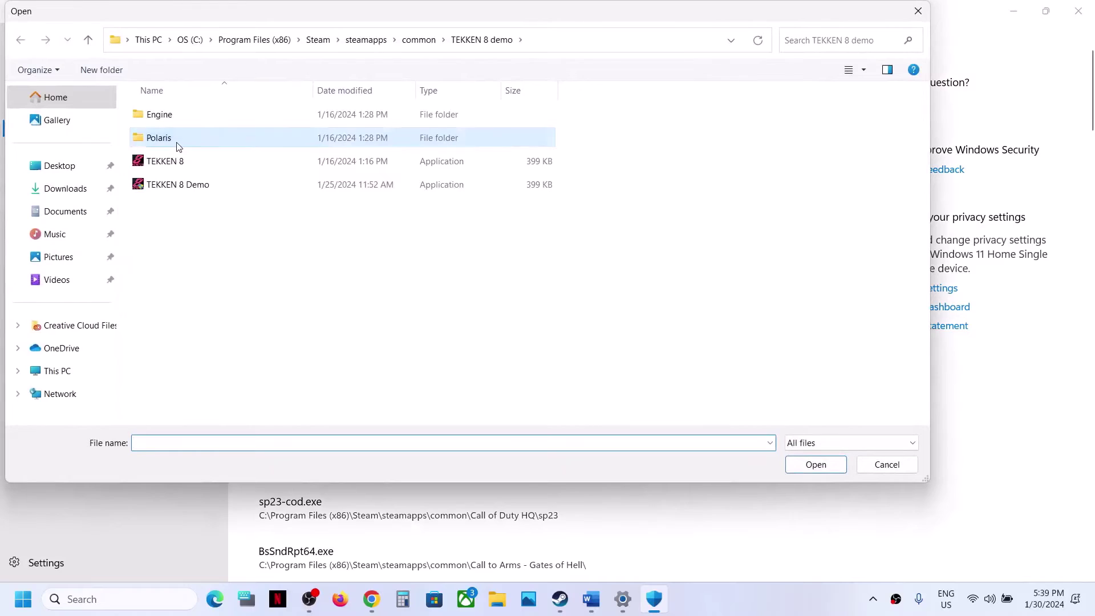
double_click(178, 139)
double_click(167, 115)
double_click(169, 115)
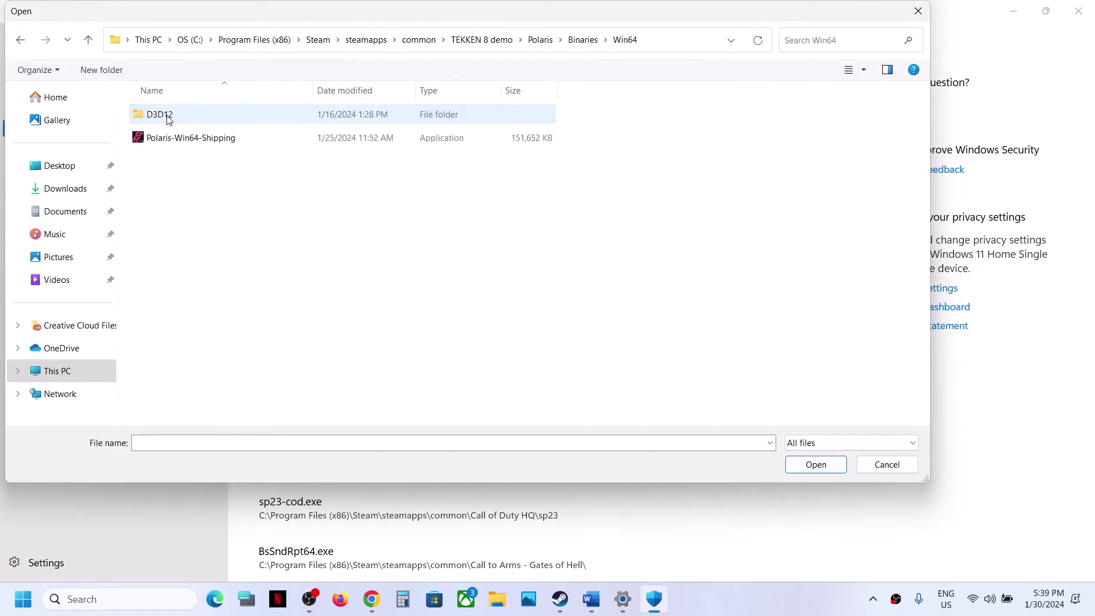
click(192, 140)
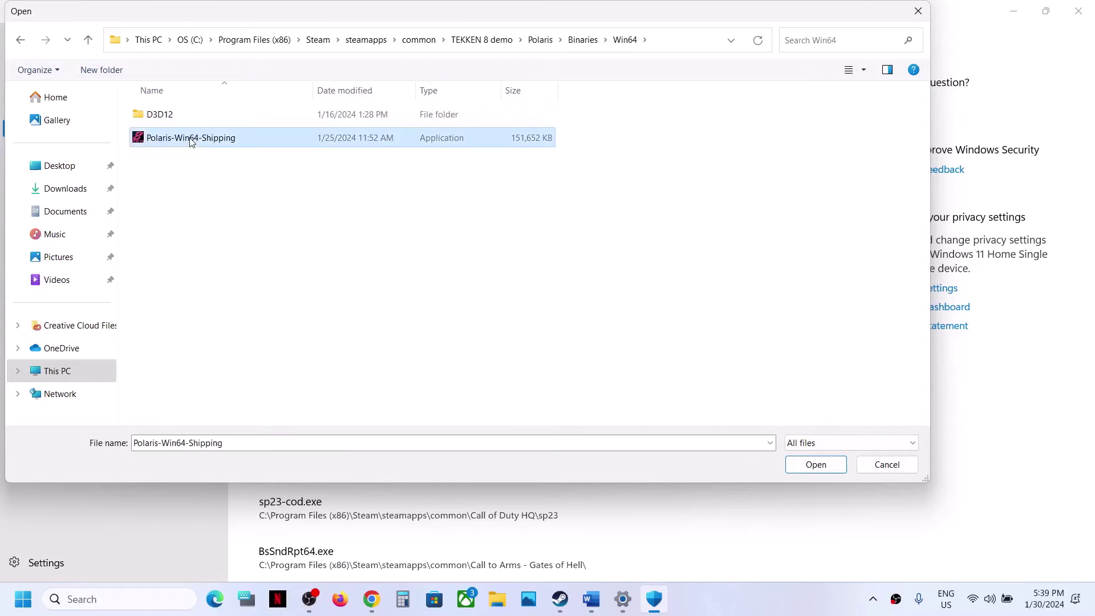
click(811, 465)
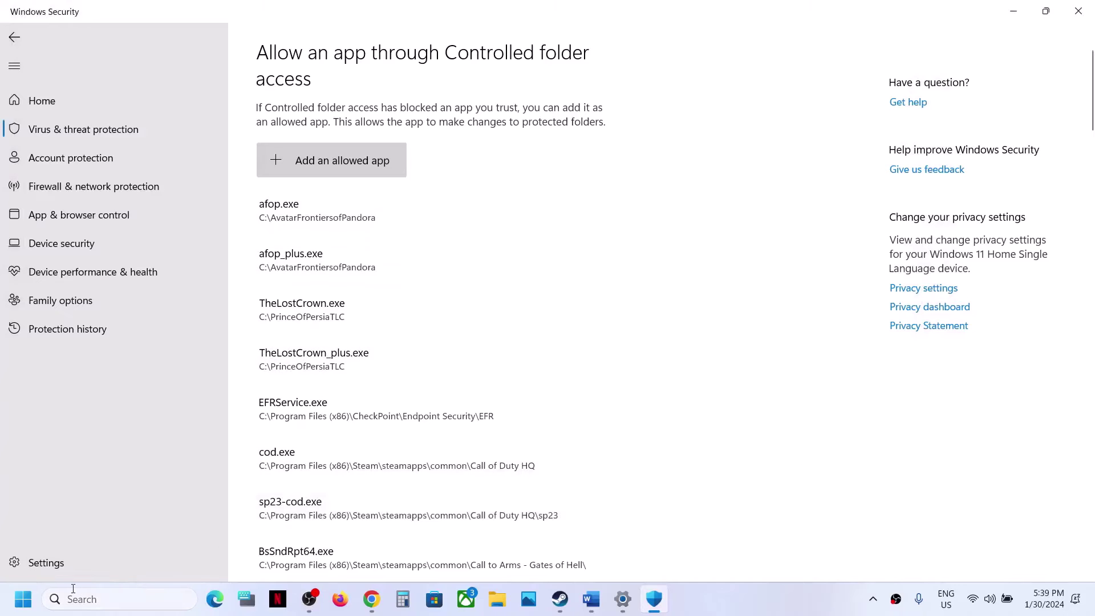
Step: Open Control Panel and go to the list of apps allowed to communicate through Windows Defender Firewall
click(79, 599)
text(control)
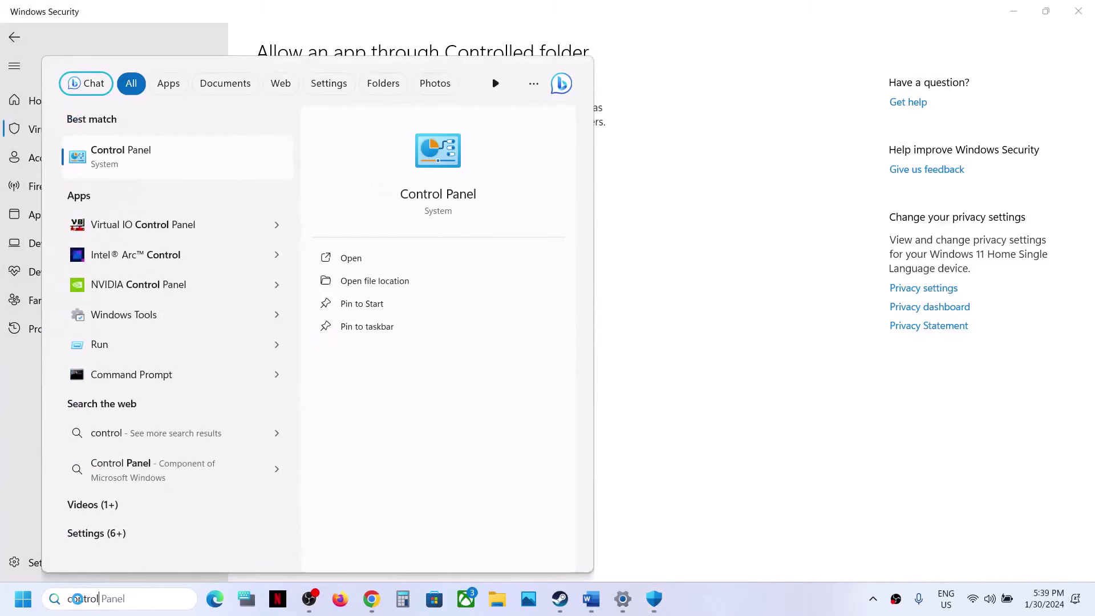
click(354, 260)
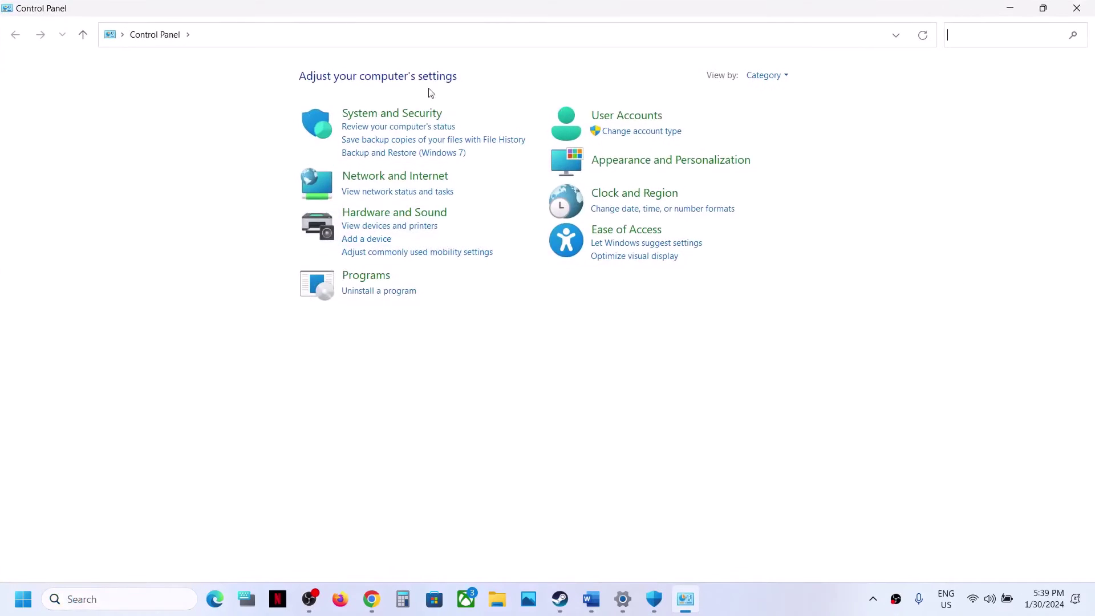
click(411, 113)
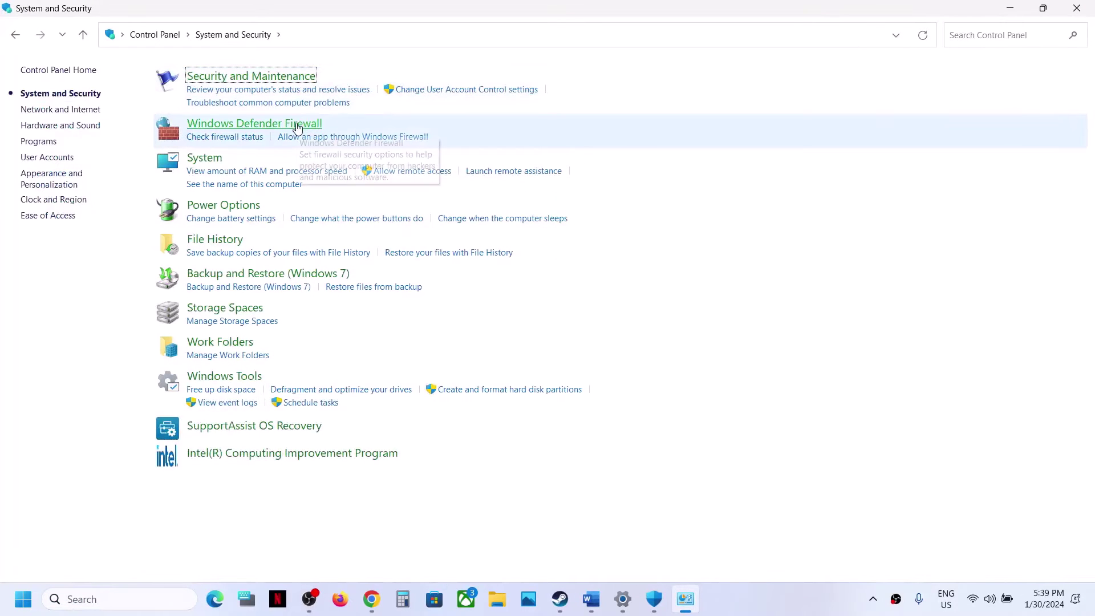
click(309, 123)
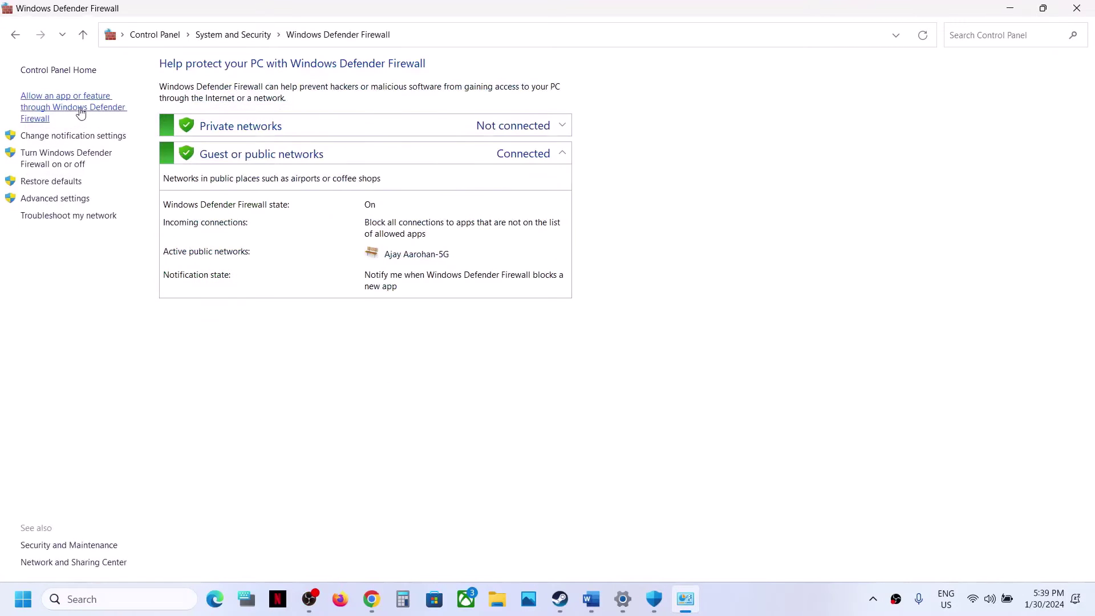
click(80, 112)
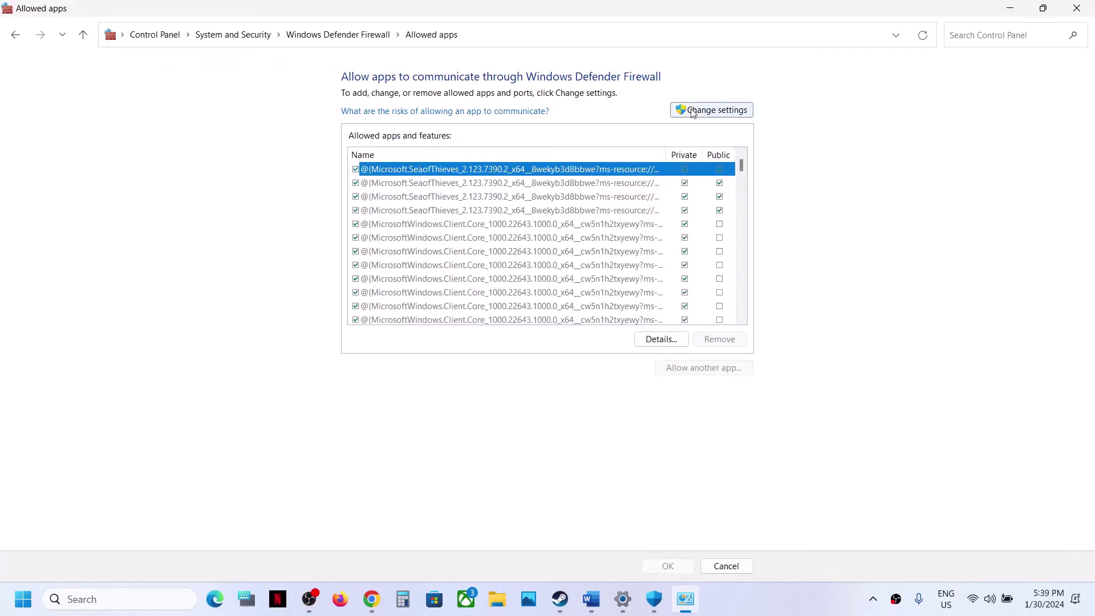
Step: Try to add the TEKKEN 8 application from Steam's steamapps\common\TEKKEN 8 demo folder to the firewall's allowed apps
click(692, 108)
click(690, 368)
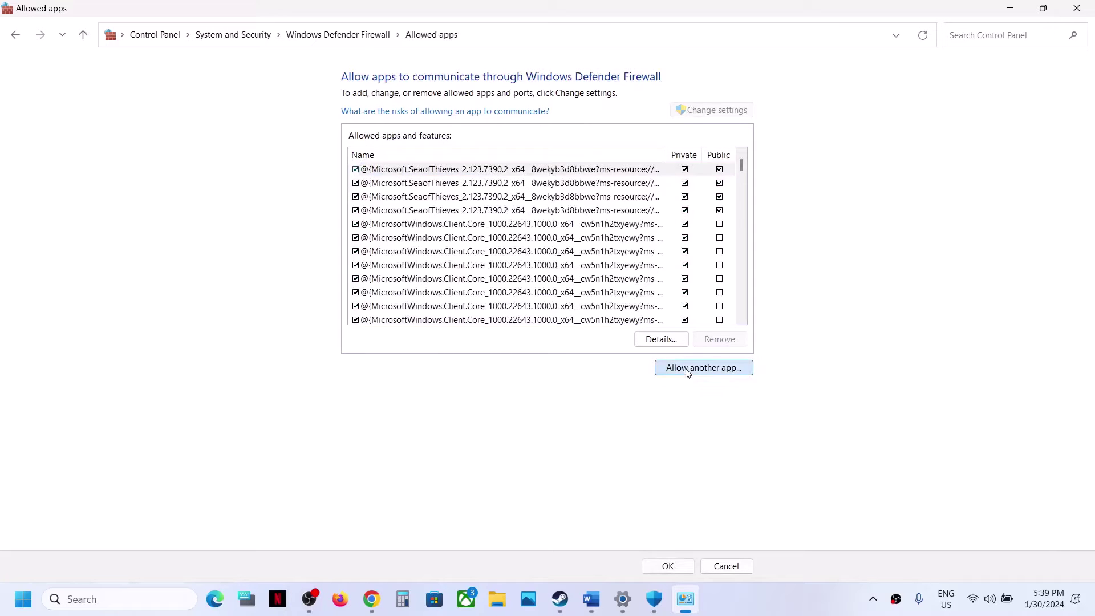
click(643, 367)
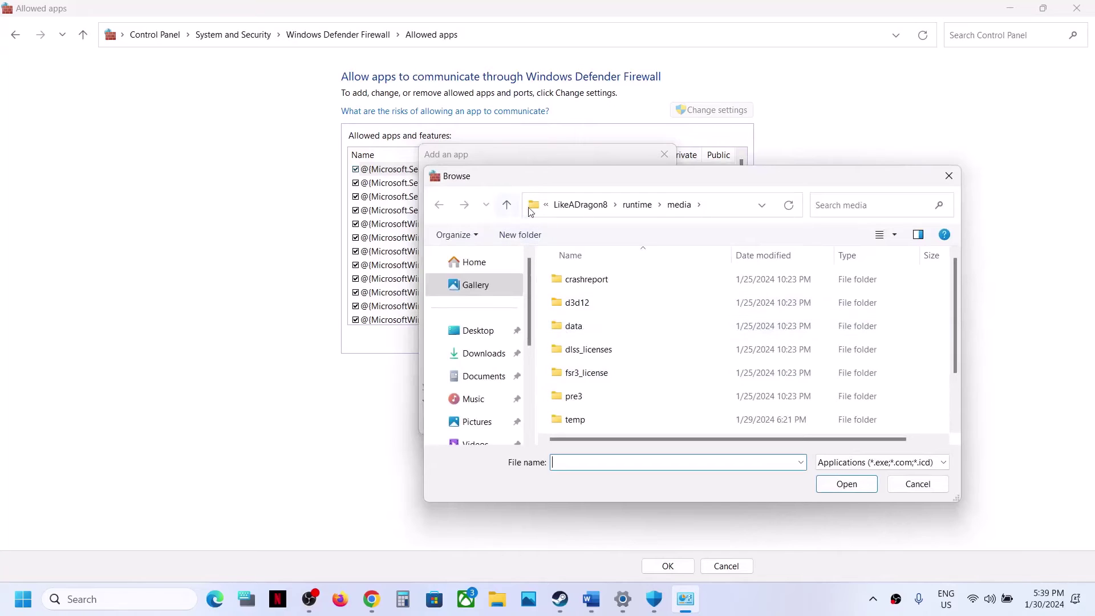
click(510, 206)
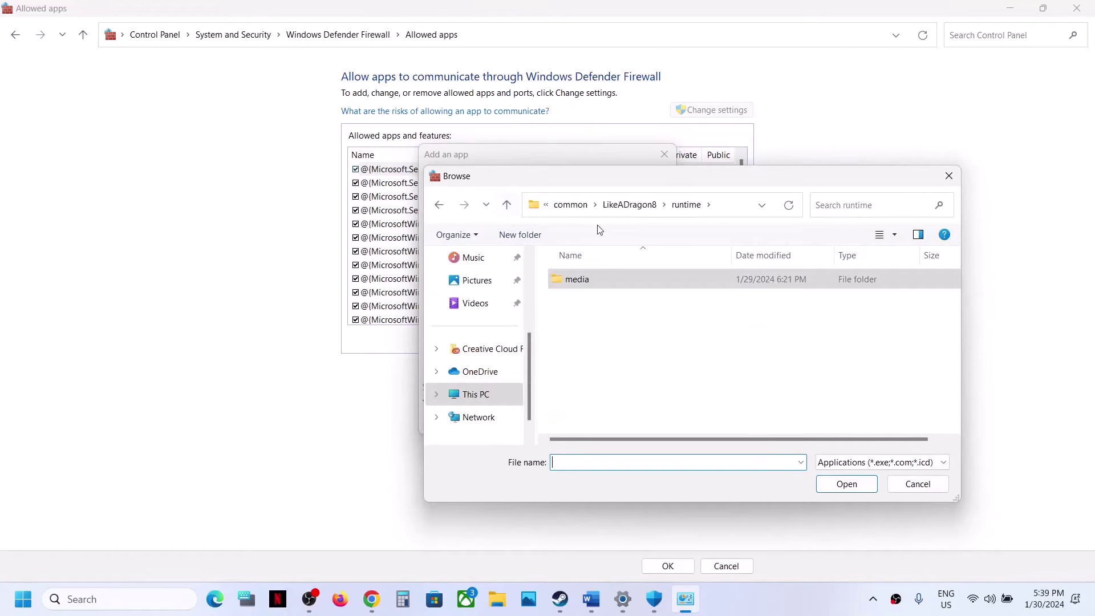
click(569, 206)
scroll(631, 337, down, 3)
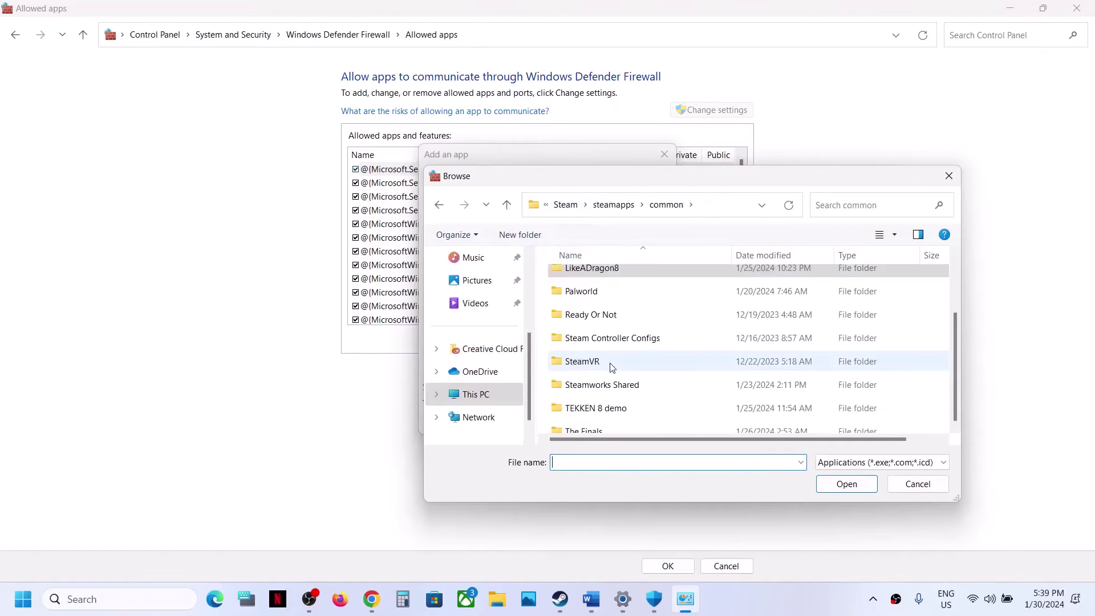
double_click(620, 408)
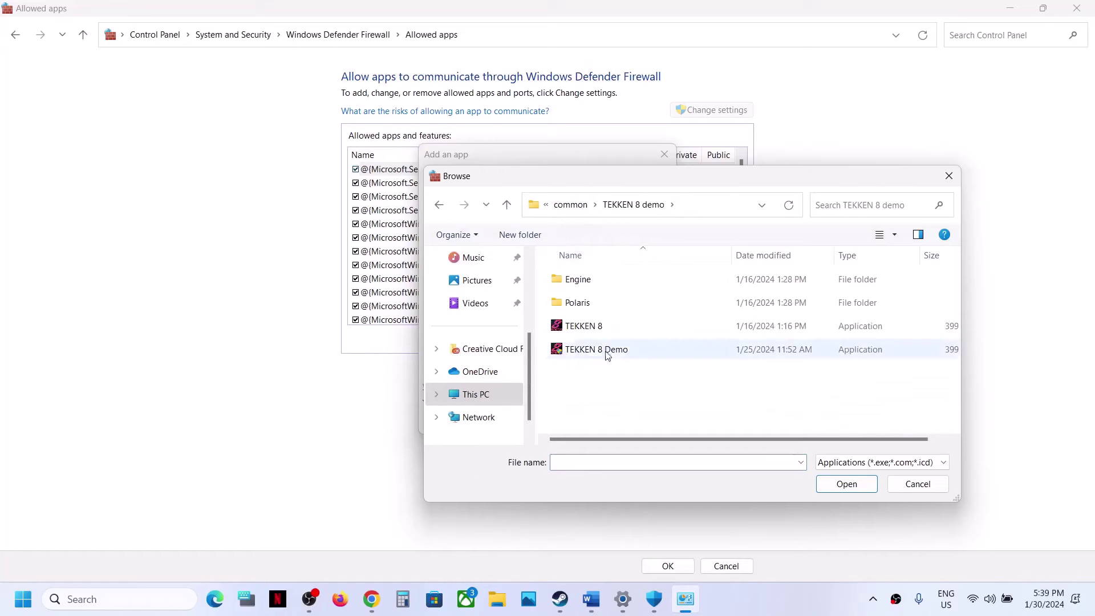
click(585, 328)
click(849, 485)
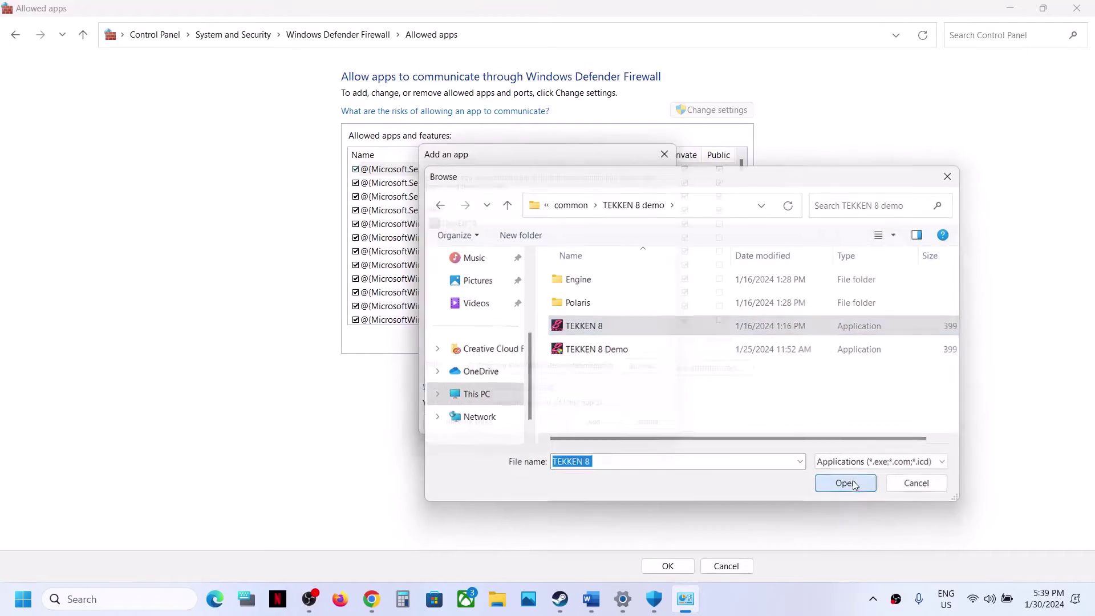
click(593, 422)
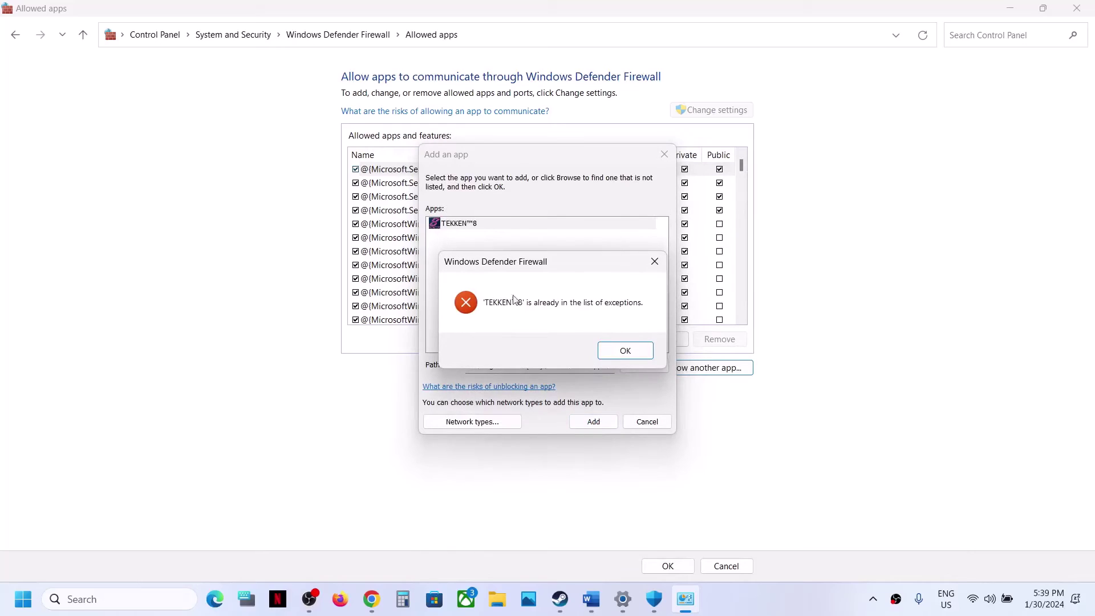
click(626, 351)
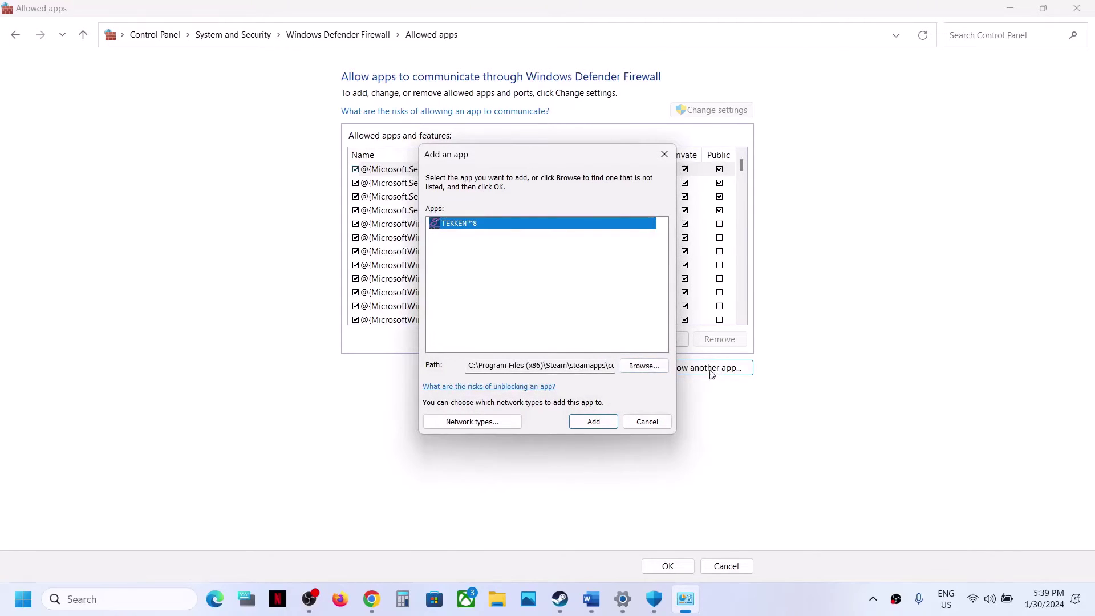
Step: Try to add the TEKKEN 8 Demo application from the same game folder to the firewall's allowed apps
click(651, 367)
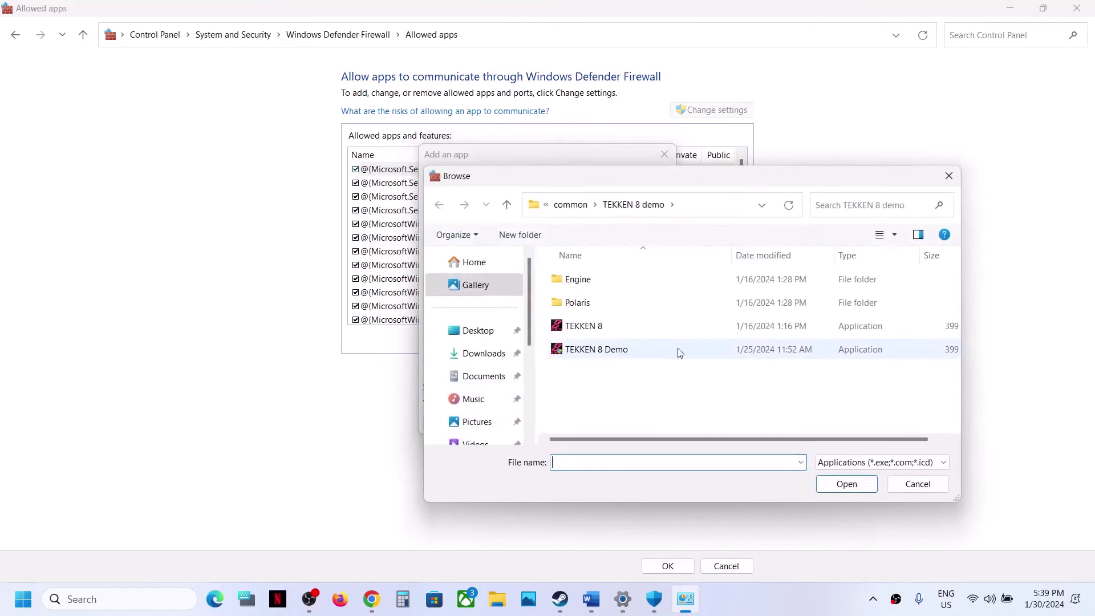
mouse_move(593, 326)
mouse_down()
mouse_move(600, 345)
mouse_move(590, 330)
mouse_up()
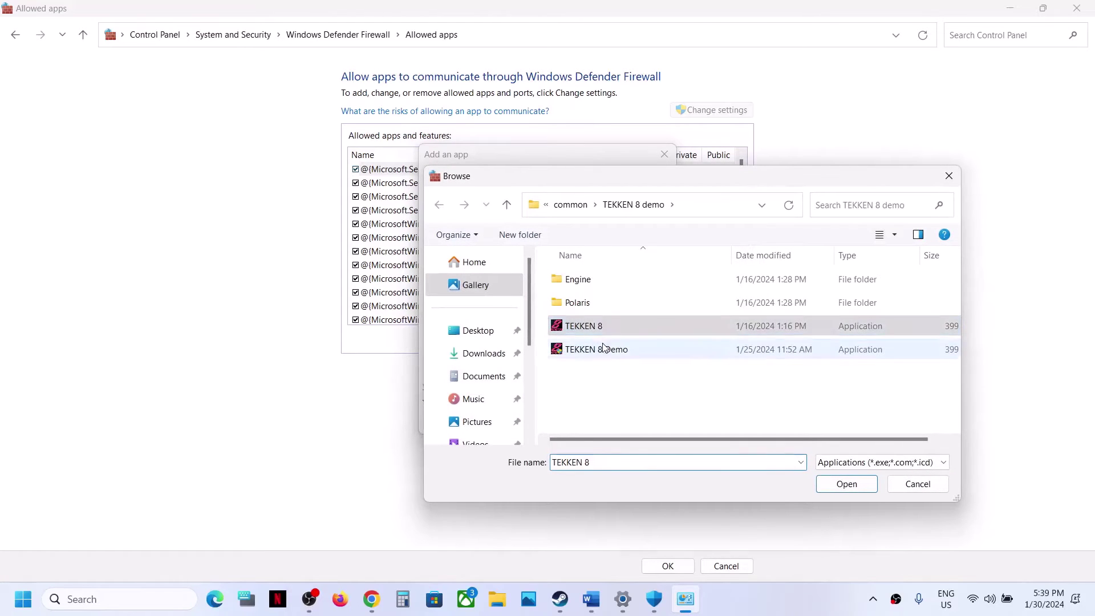
click(605, 349)
click(842, 482)
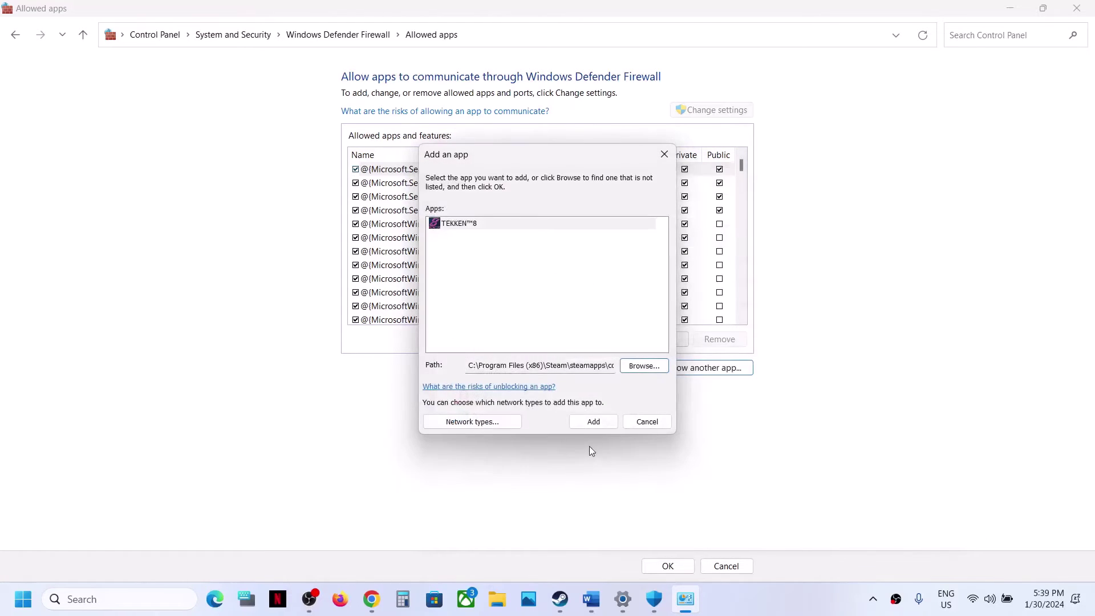
click(593, 423)
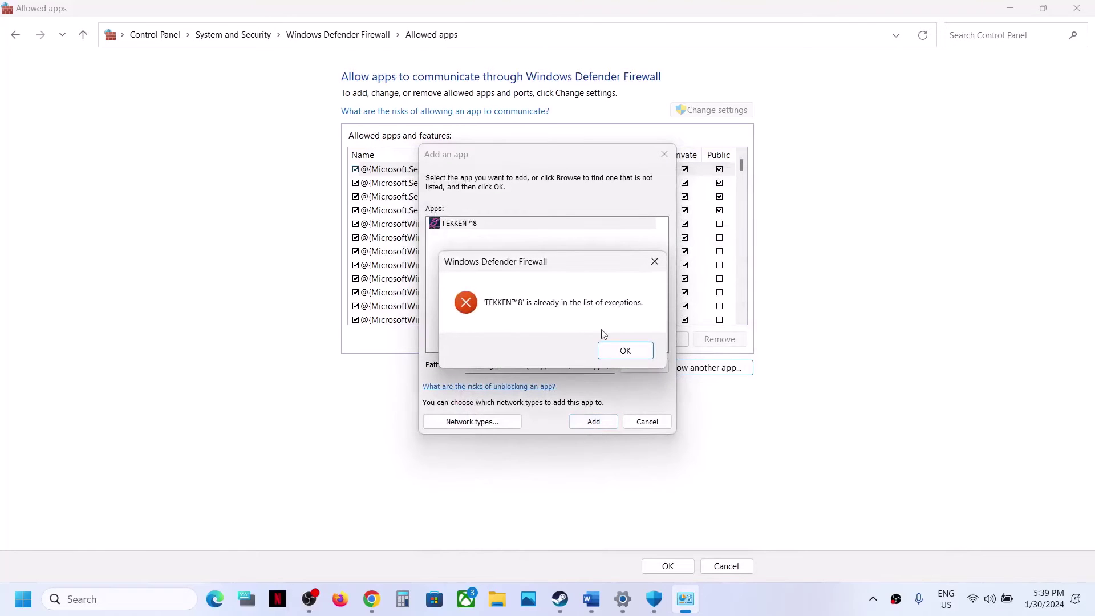
click(613, 353)
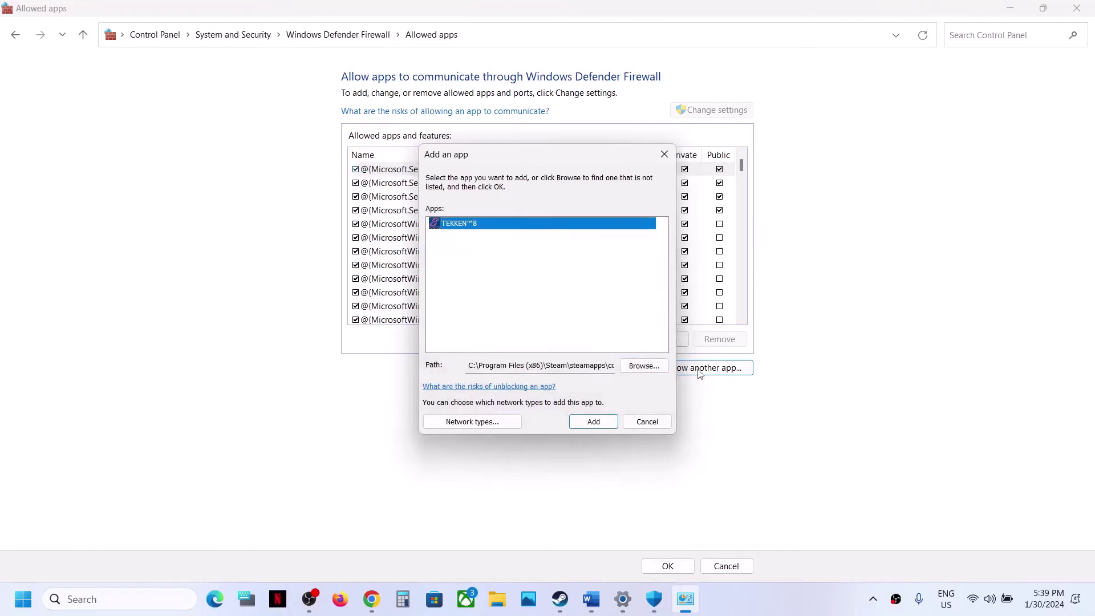
Step: Try to add Polaris-Win64-Shipping from the game's Polaris\Binaries\Win64 folder to the firewall's allowed apps
click(644, 368)
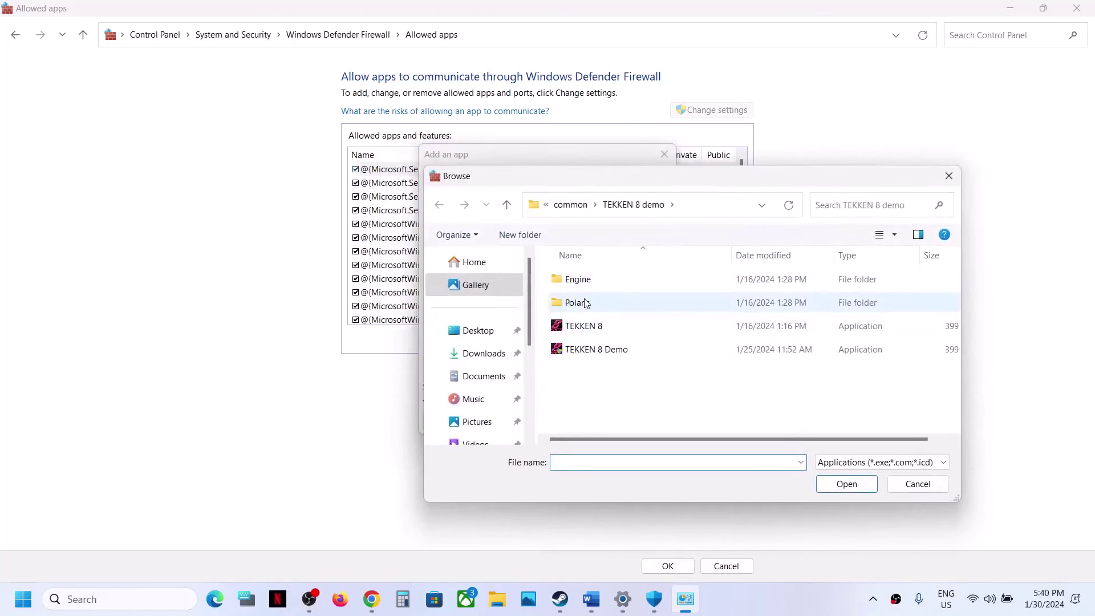
double_click(581, 281)
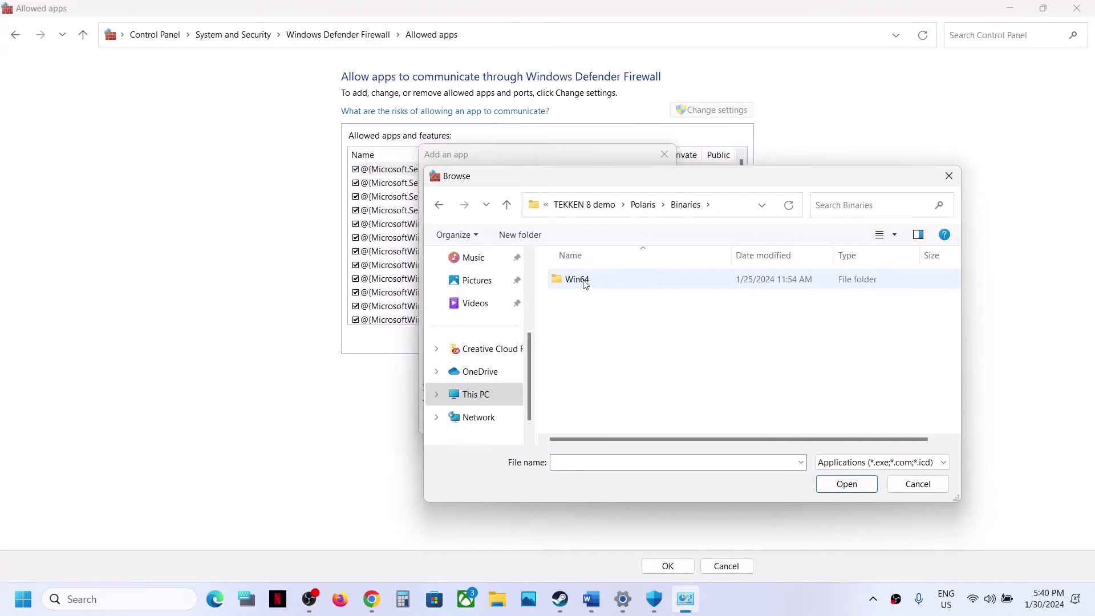
double_click(585, 280)
click(587, 303)
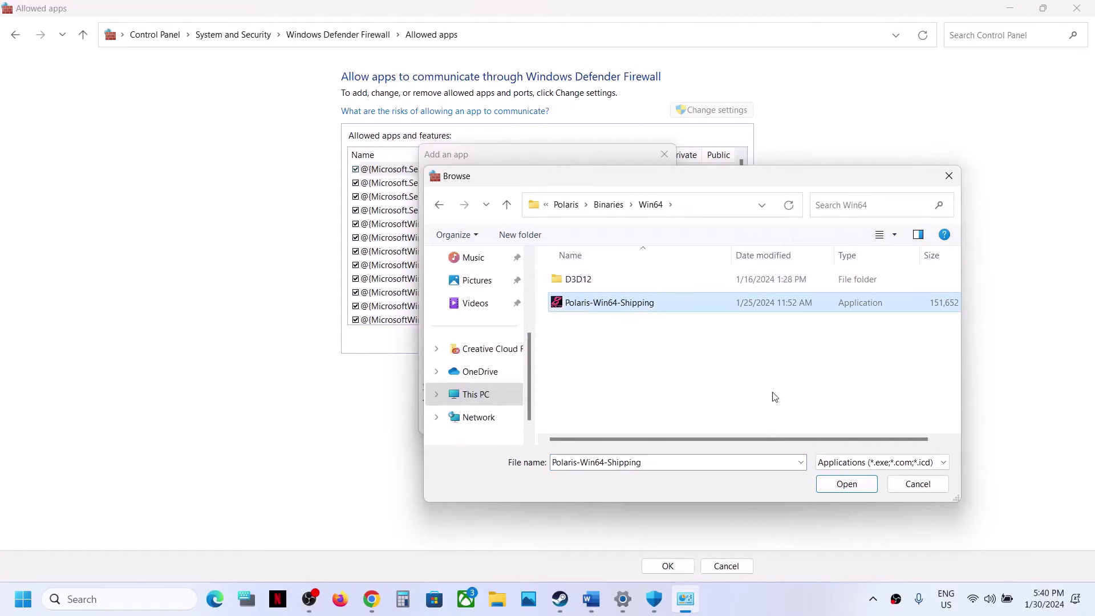
click(846, 483)
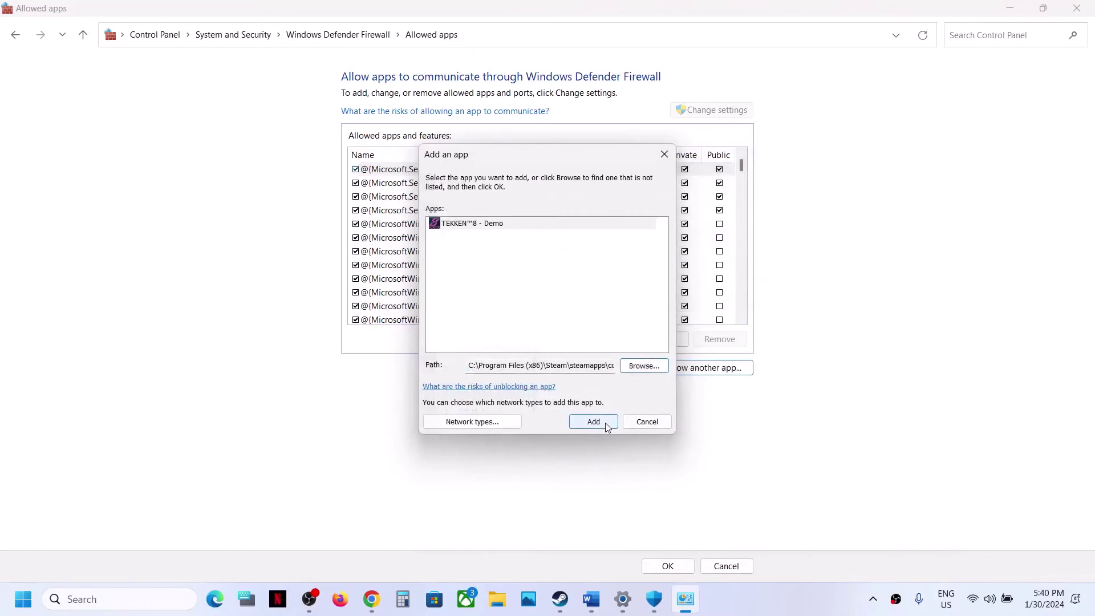
click(605, 425)
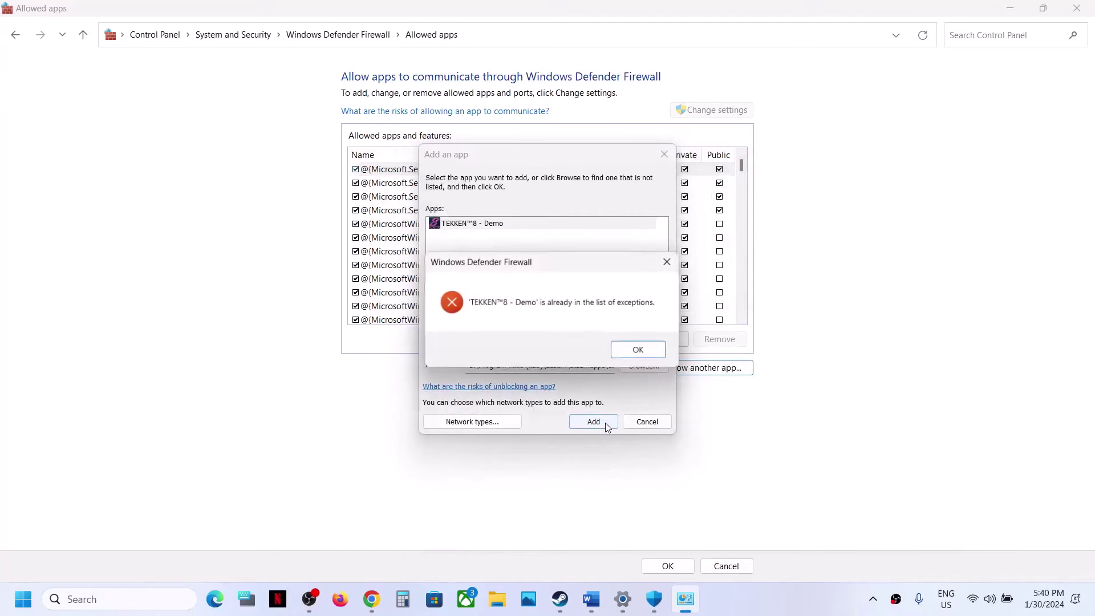
click(628, 351)
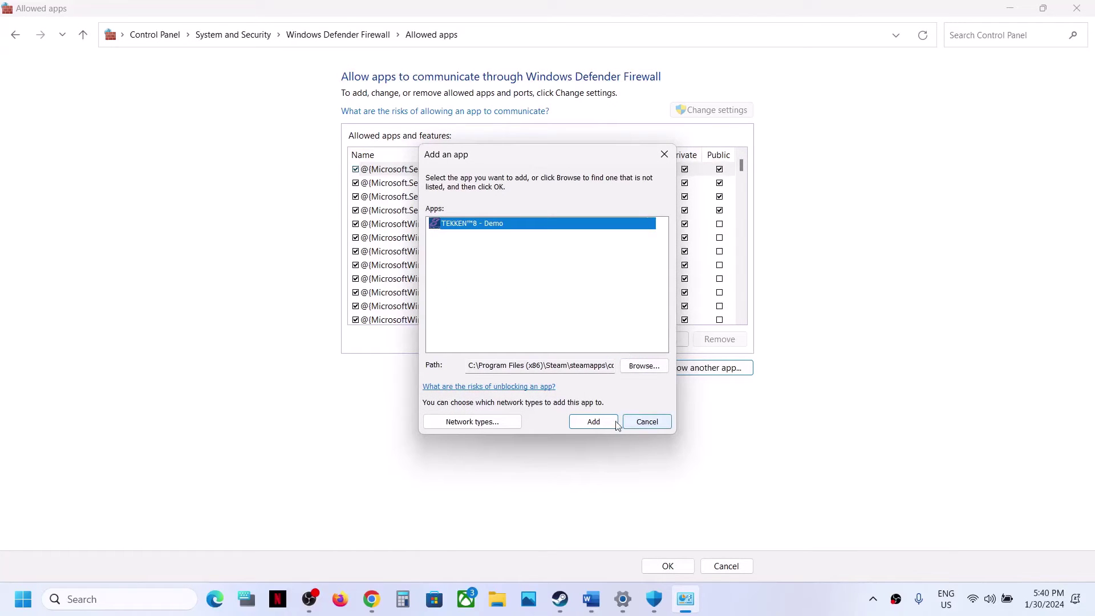
click(647, 422)
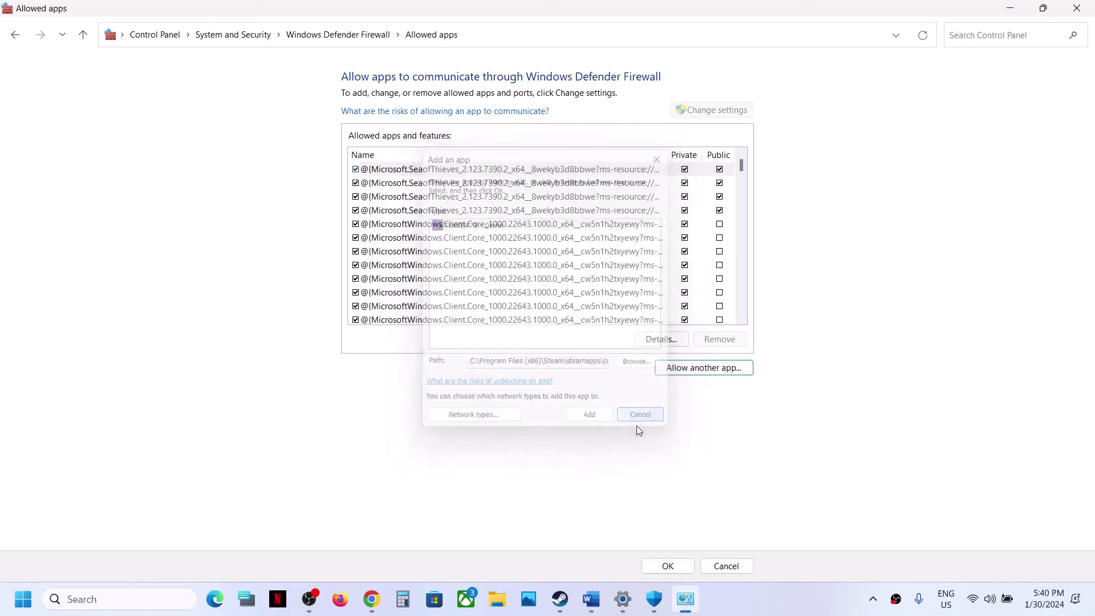
Step: Confirm the firewall's allowed apps list and close the Control Panel, Windows Security and Settings windows
click(666, 566)
click(1090, 10)
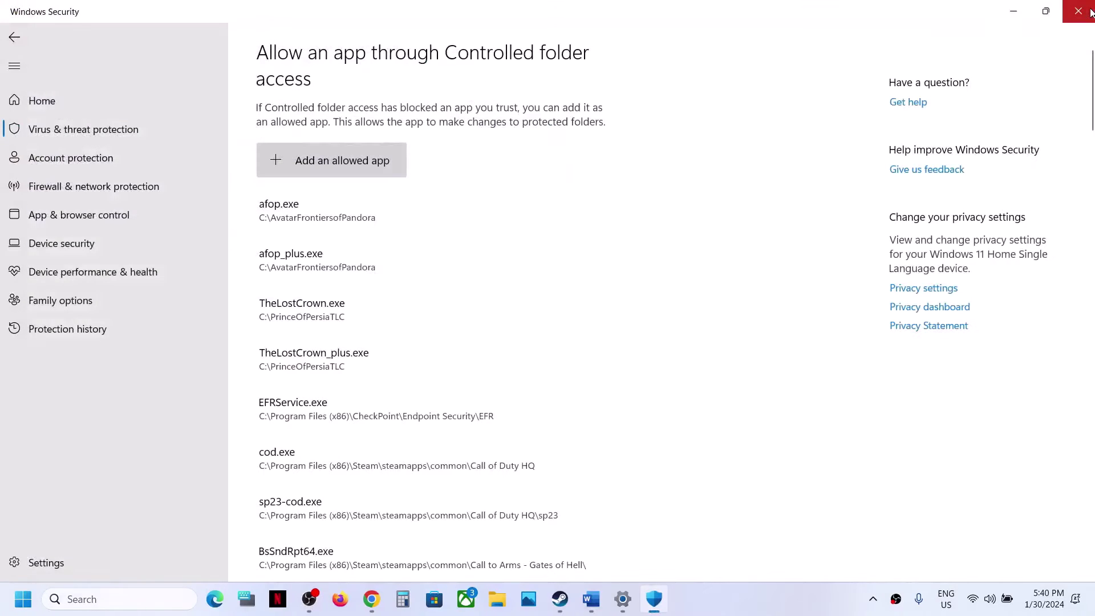
click(1090, 10)
click(1090, 10)
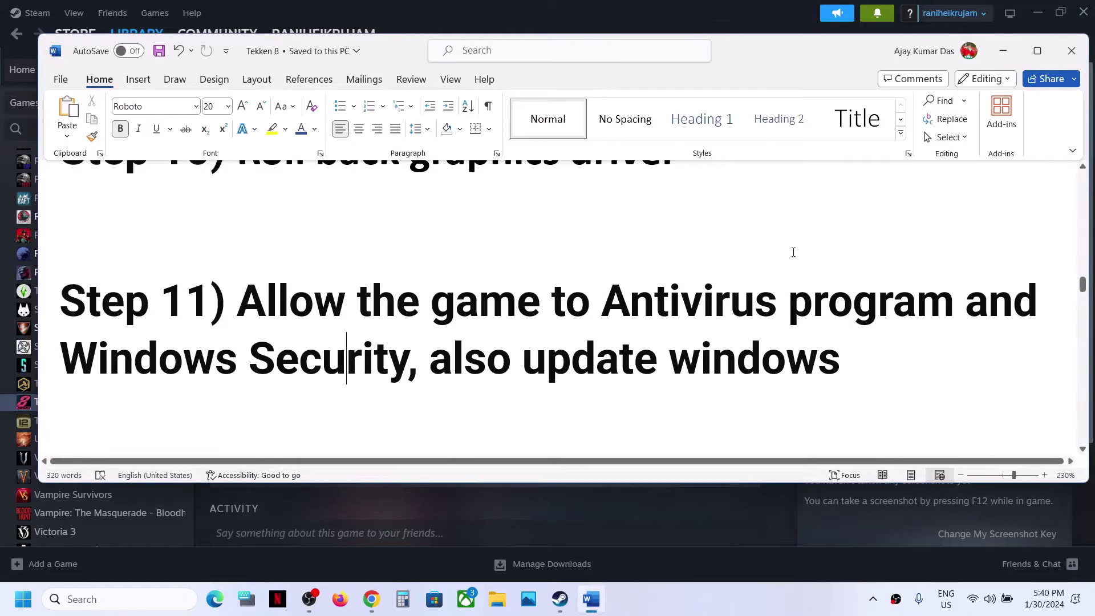
Step: Check Step 12 in the Word document and set the TEKKEN 8 - DEMO launch options in Steam to -dx11
scroll(673, 381, down, 4)
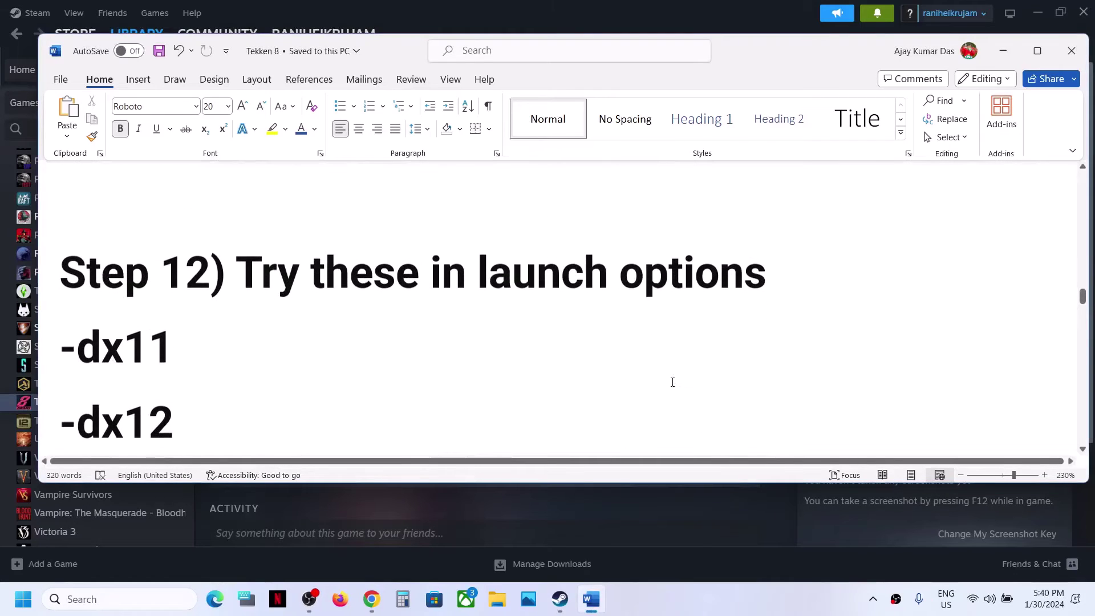
click(1004, 52)
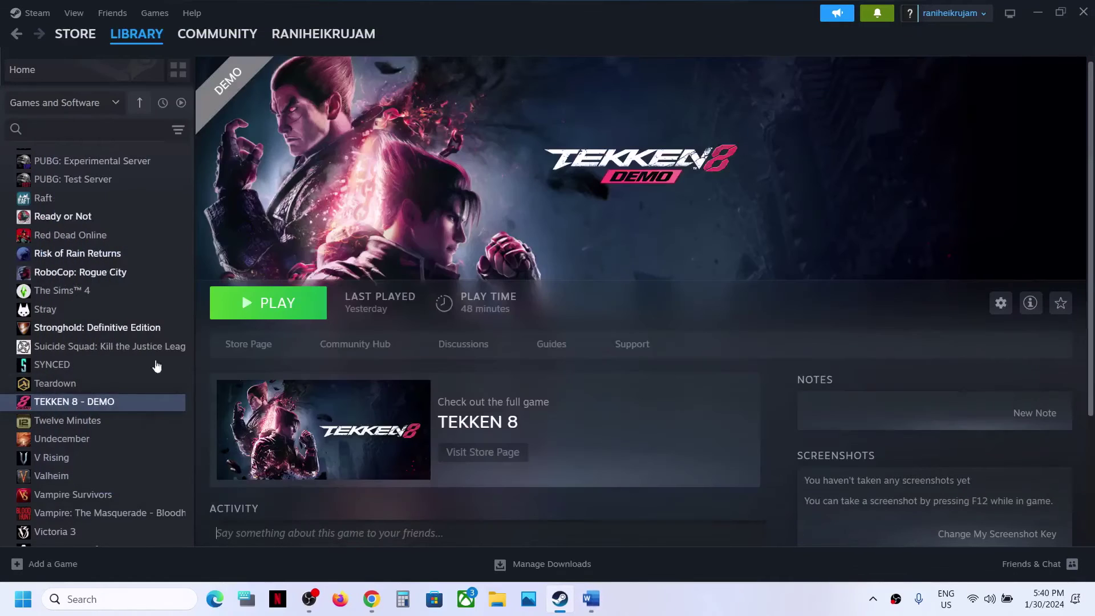
right_click(91, 403)
click(119, 512)
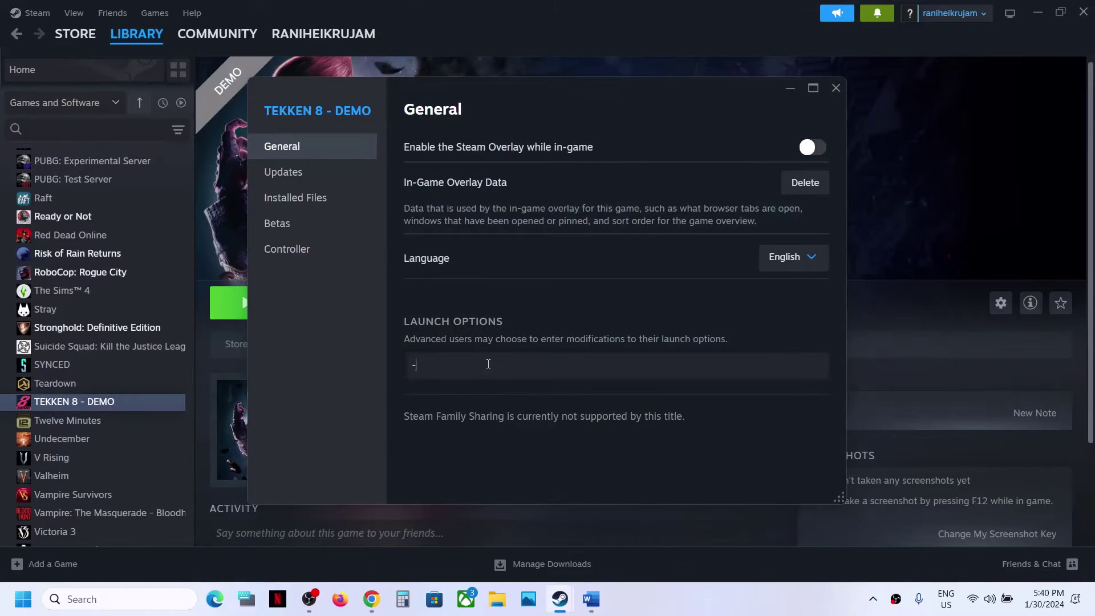
click(472, 400)
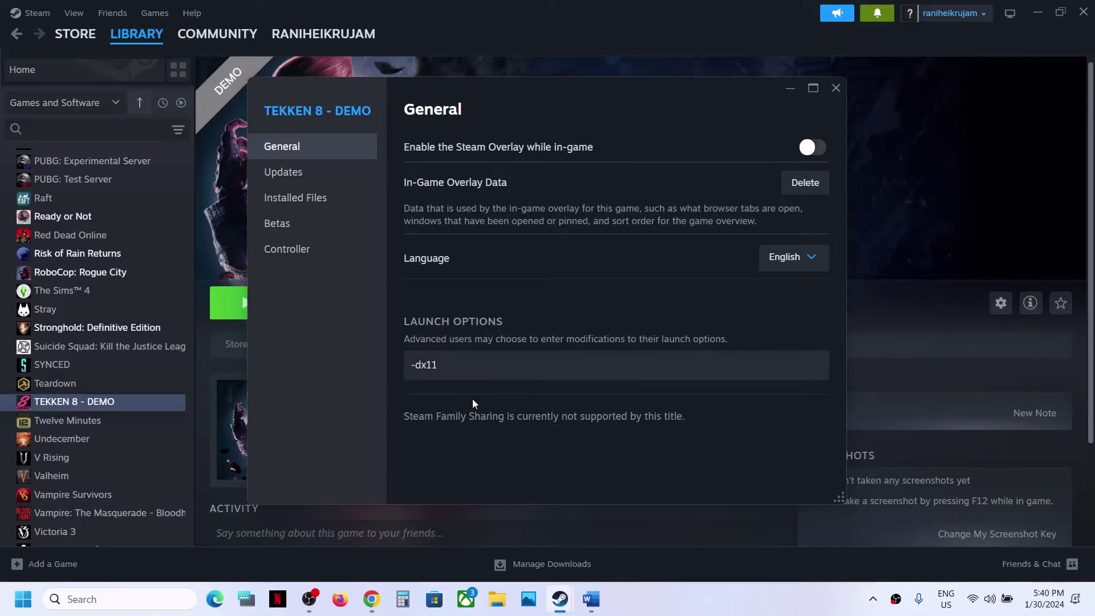
click(836, 88)
Step: Replace the TEKKEN 8 - DEMO launch option with -dx12 in the game's properties
right_click(76, 403)
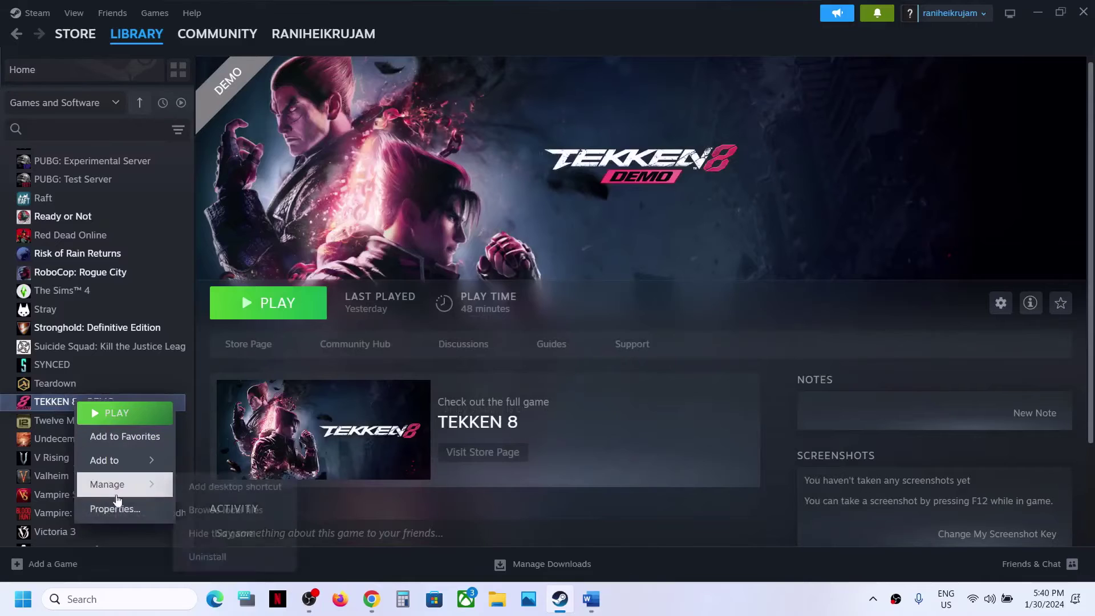
click(112, 506)
click(486, 355)
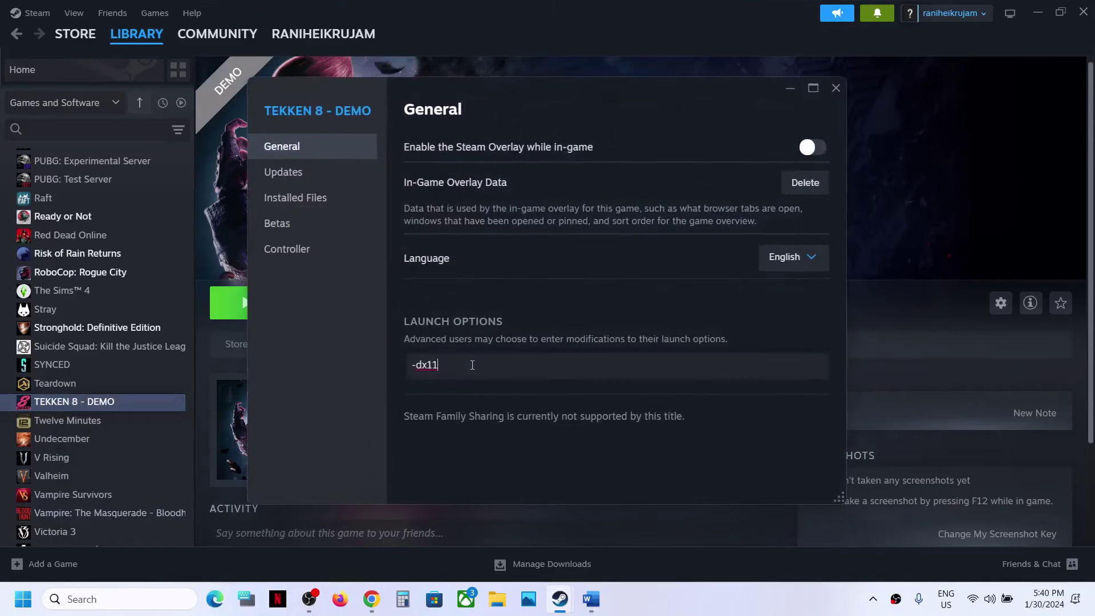
key(ctrl+a)
text(-)
click(437, 428)
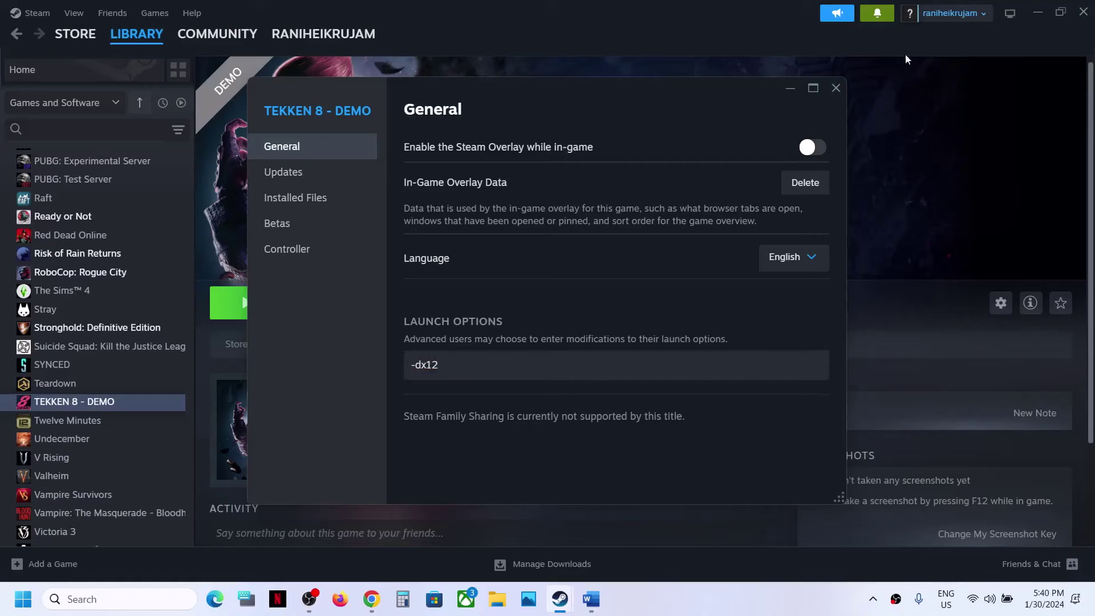
click(837, 88)
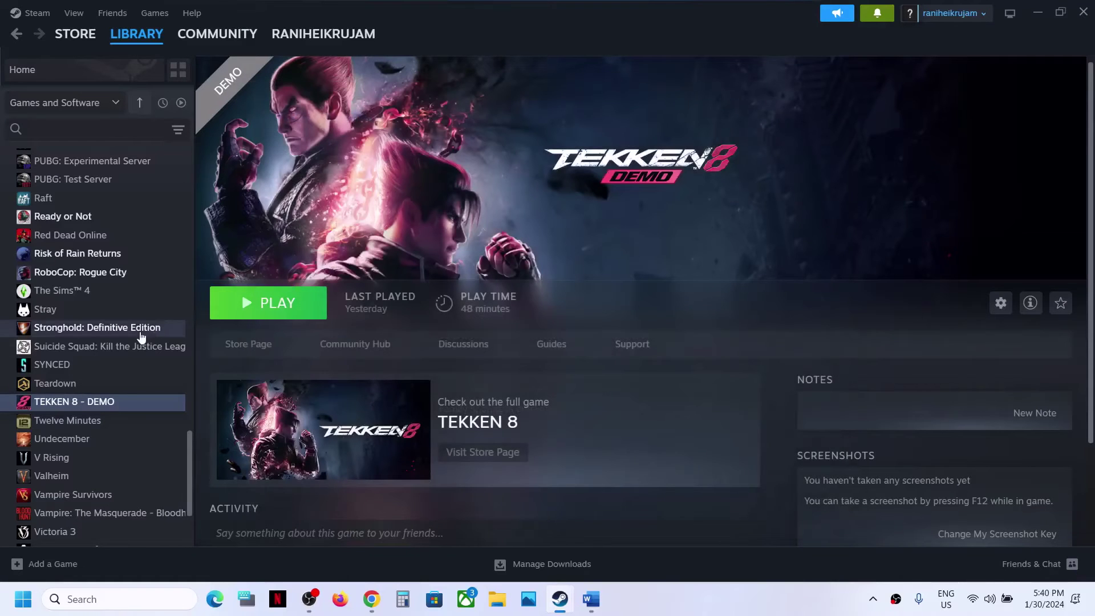
Step: Clear the launch options in the TEKKEN 8 - DEMO properties and close them
right_click(113, 402)
click(163, 507)
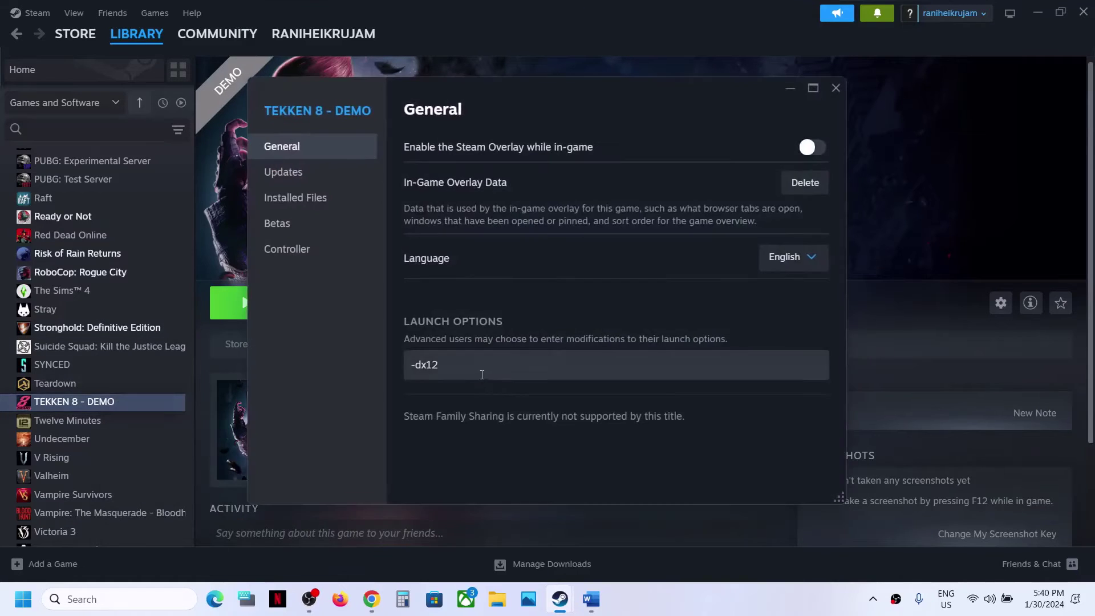
click(477, 368)
key(ctrl+a)
key(BackSpace)
click(555, 408)
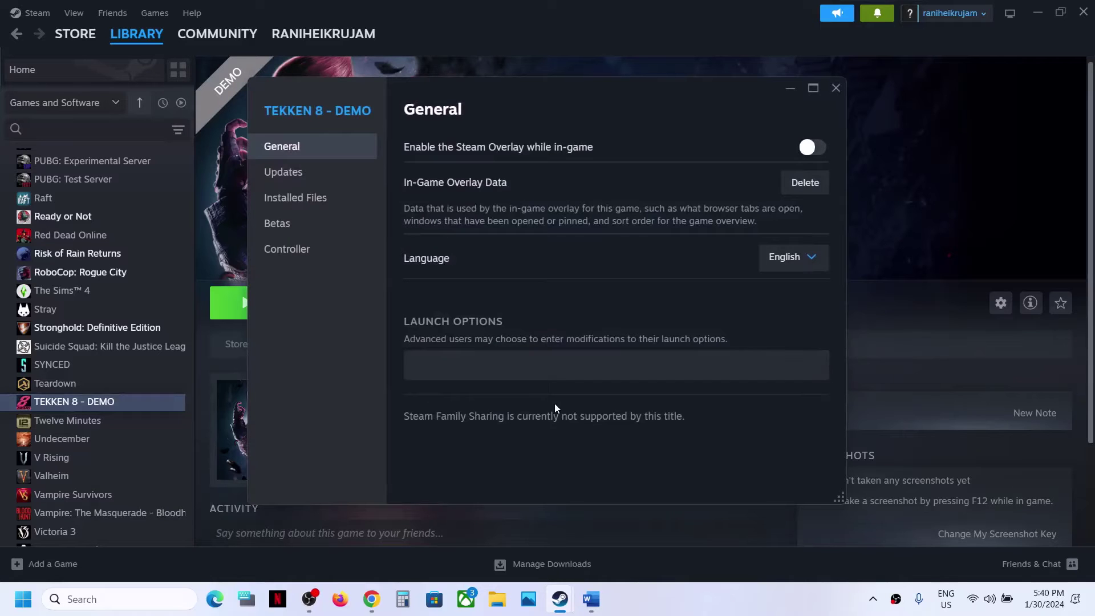
click(836, 88)
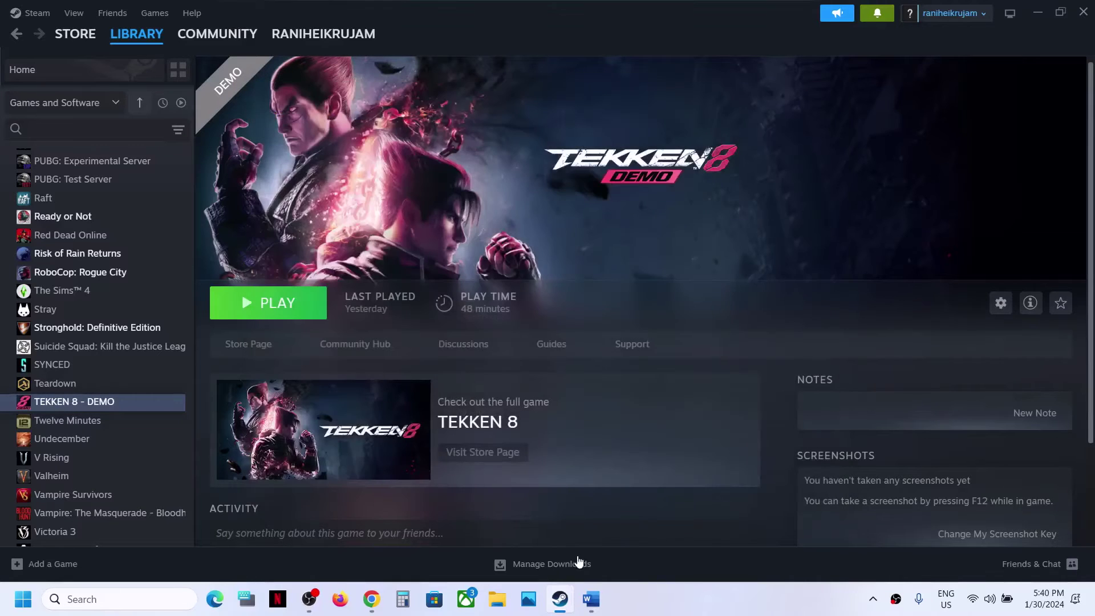
Step: Read the troubleshooting step after the launch options in the Word document and return to Steam
click(591, 599)
scroll(493, 382, down, 5)
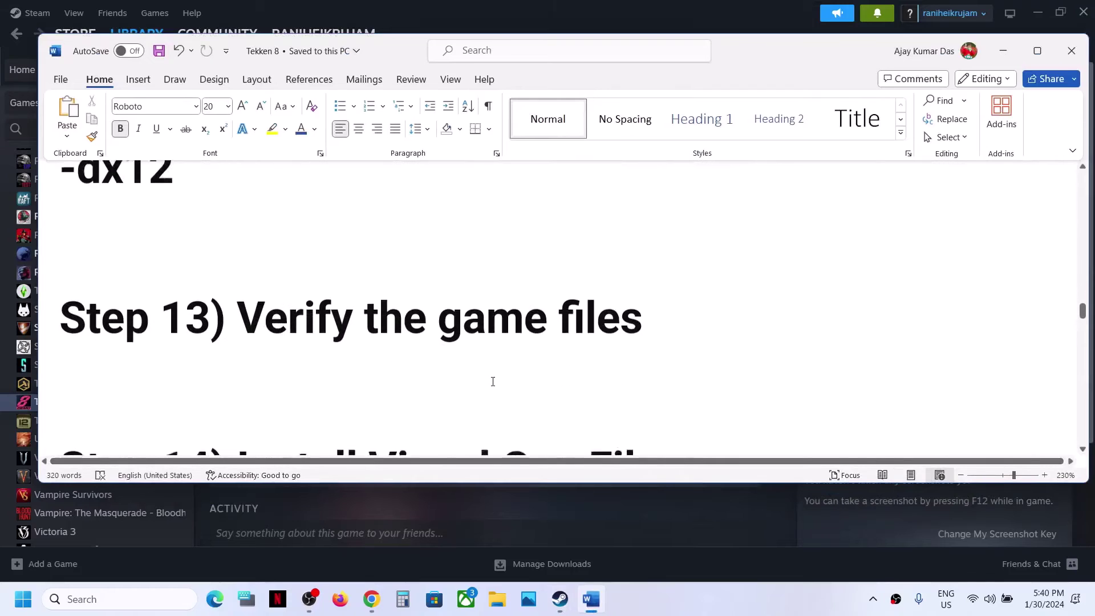
scroll(493, 382, up, 1)
click(1010, 55)
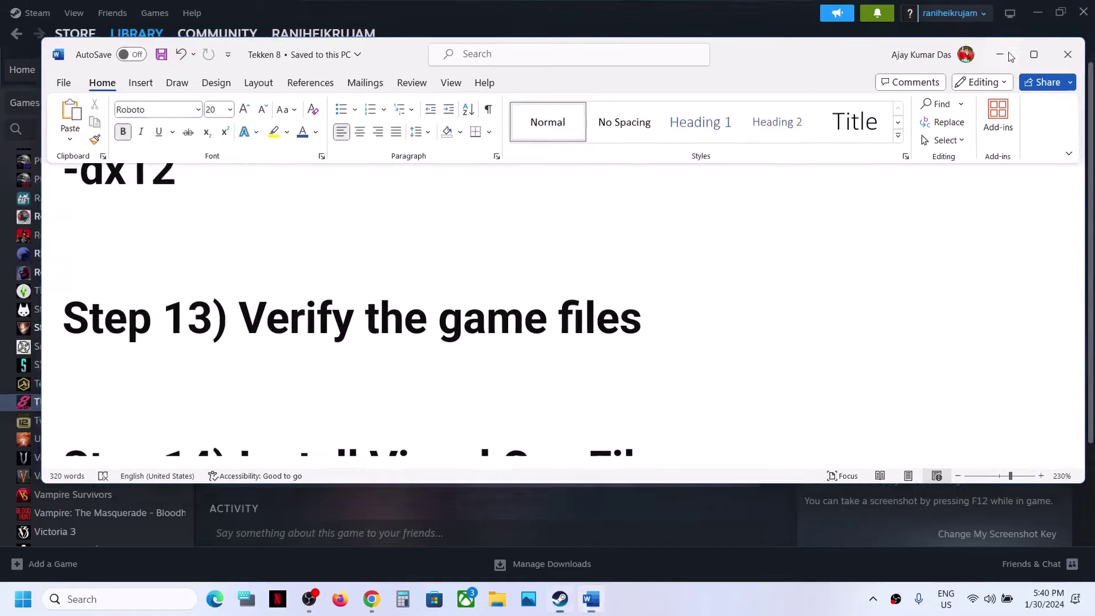
Step: Look at the file integrity verification option in the TEKKEN 8 - DEMO properties and close the properties
right_click(117, 403)
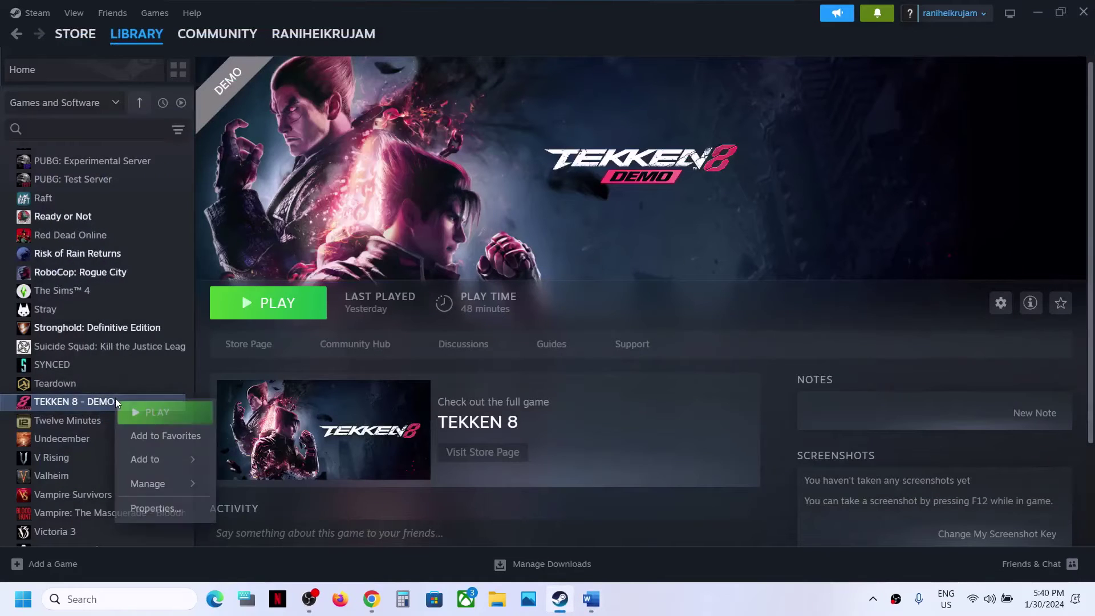
click(182, 502)
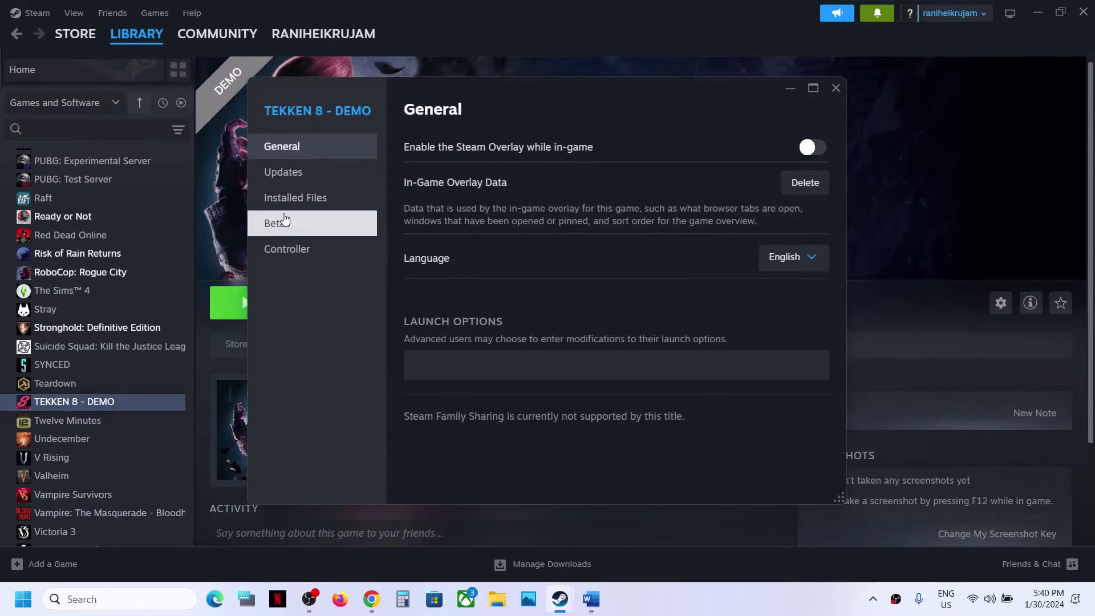
click(290, 198)
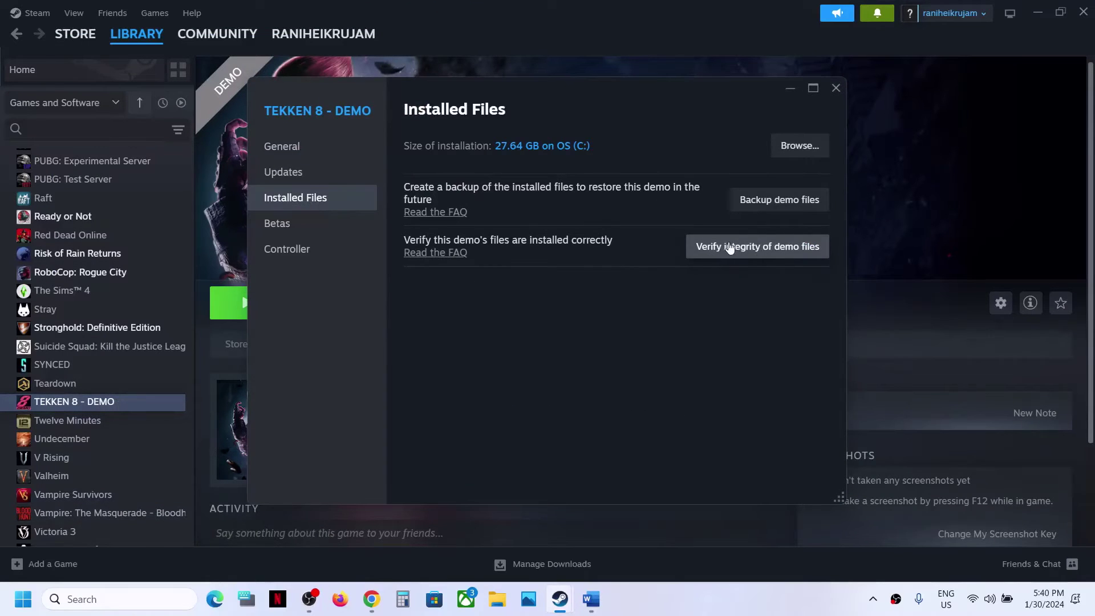
click(837, 88)
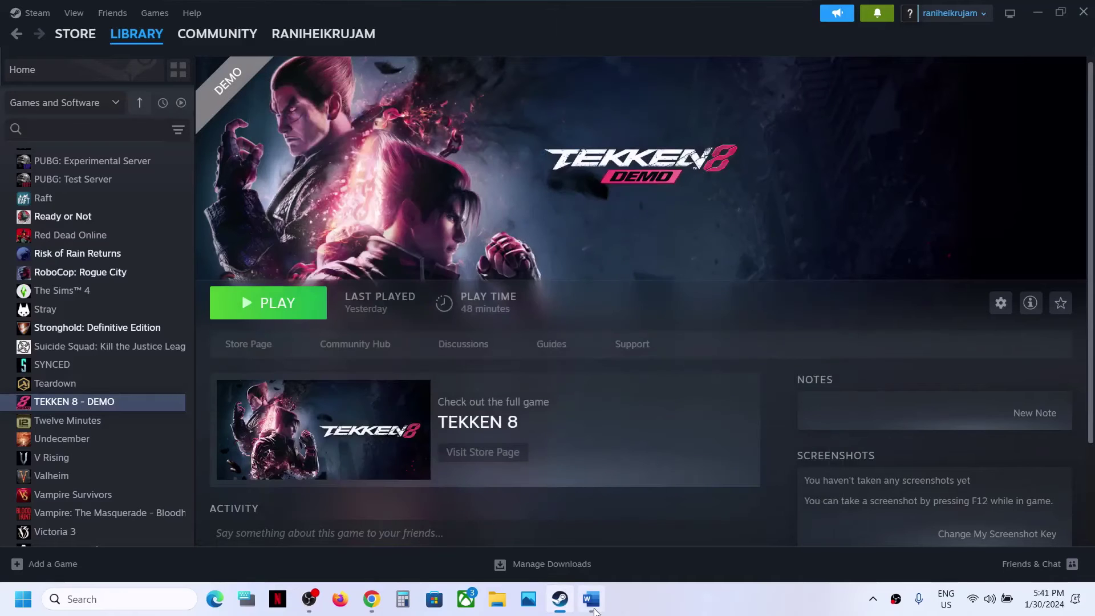
Step: Copy the Visual C++ downloads link from Step 14 of the Word document
click(591, 599)
scroll(540, 349, down, 4)
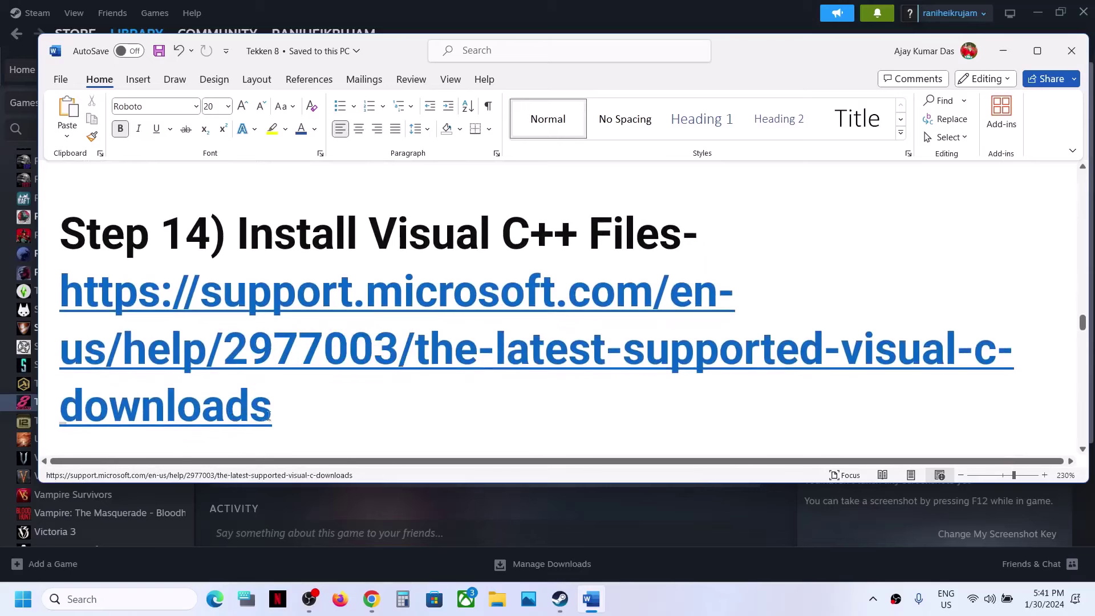
drag(294, 410, 49, 308)
key(ctrl+c)
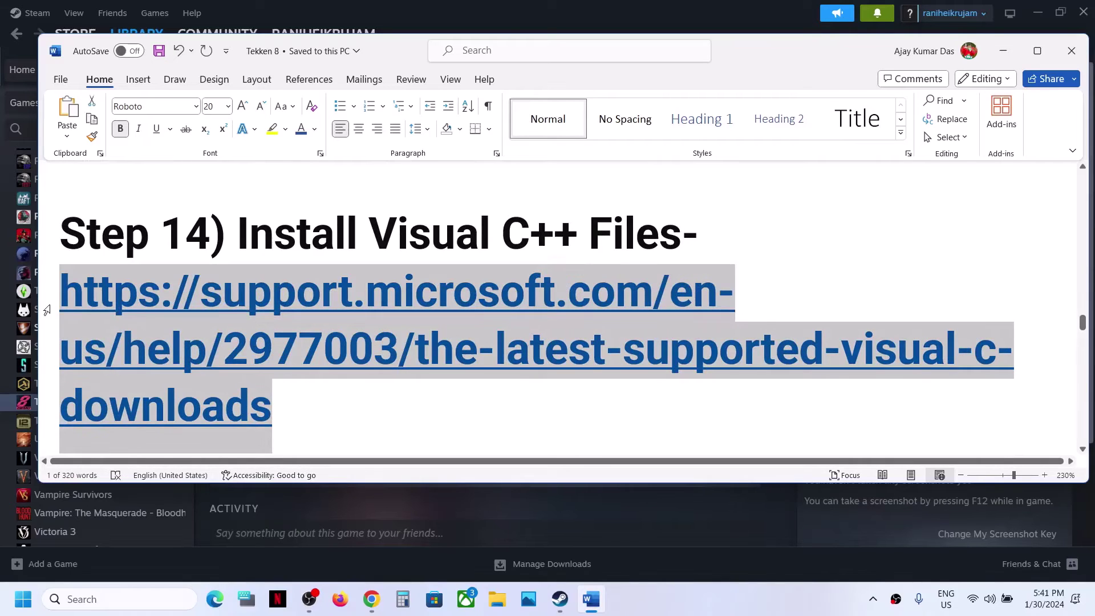
Step: Switch to Chrome and open the copied Visual C++ downloads link in a new tab
right_click(375, 603)
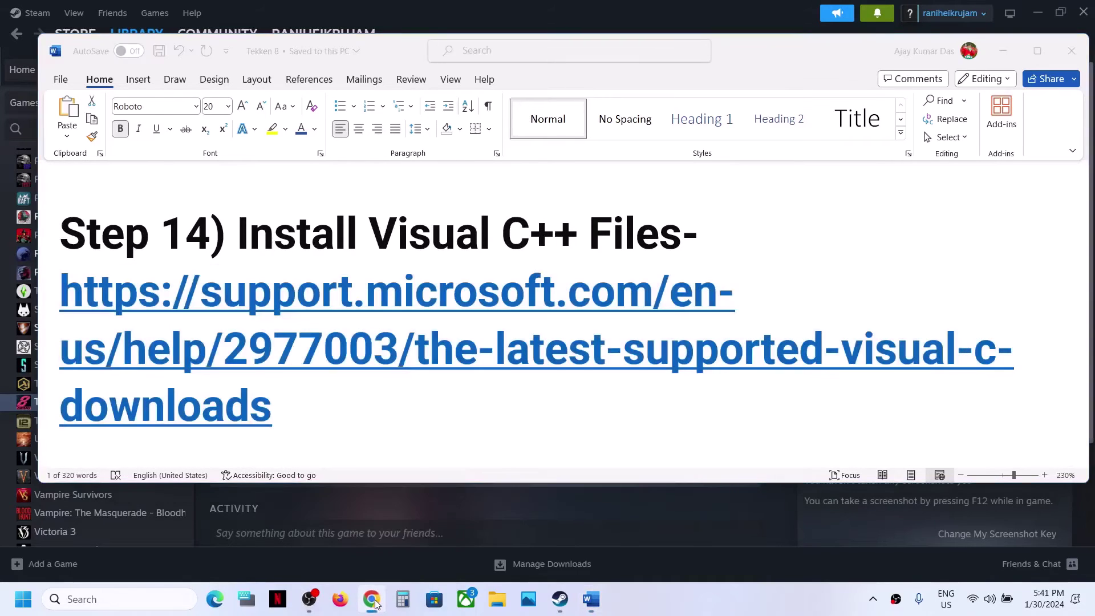
click(372, 599)
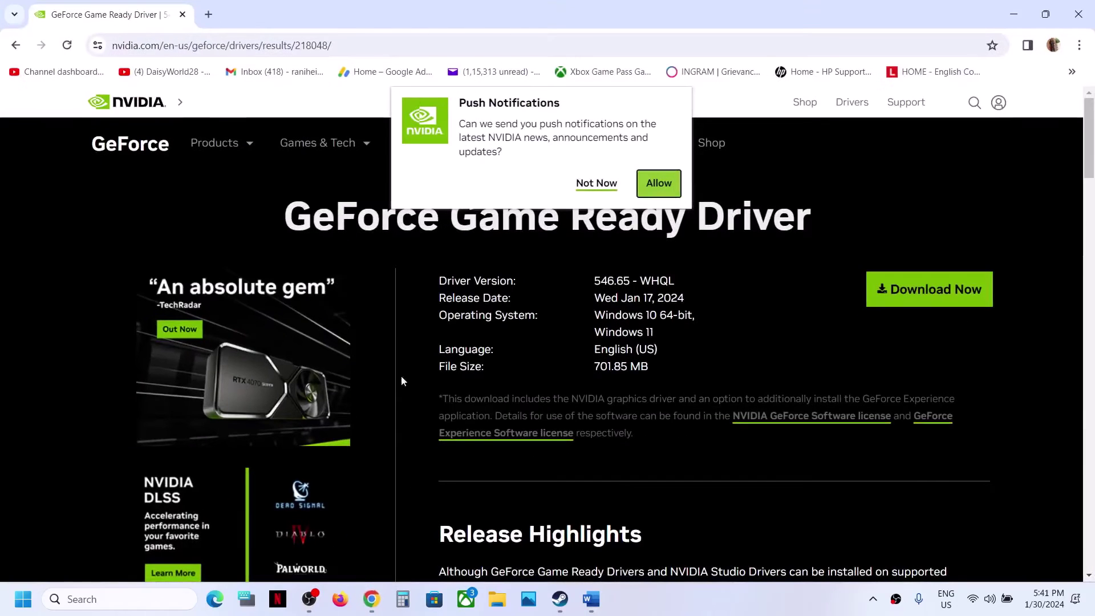
click(208, 14)
key(ctrl+v)
key(Return)
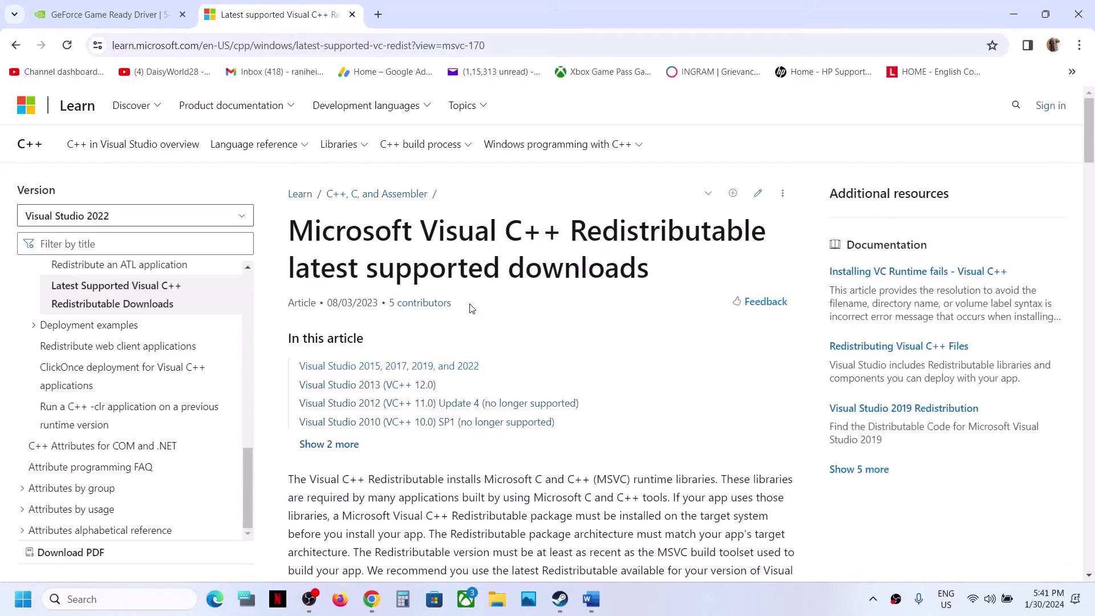
Step: Download the X86 redistributable from the Visual Studio 2015, 2017, 2019, and 2022 table on the Microsoft page
scroll(359, 228, down, 8)
drag(312, 188, 706, 212)
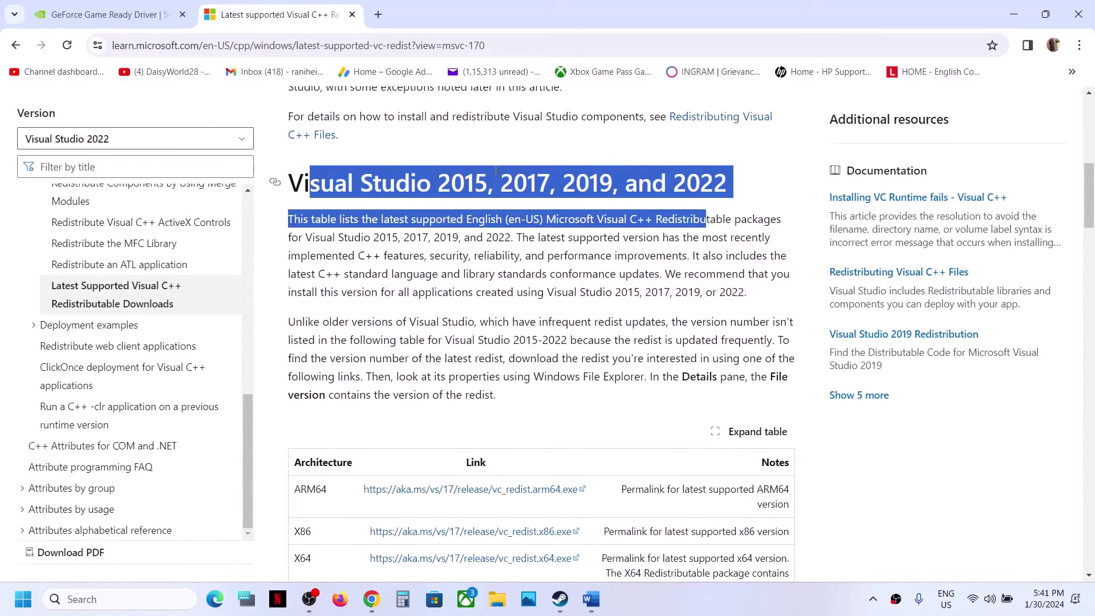
scroll(485, 354, down, 5)
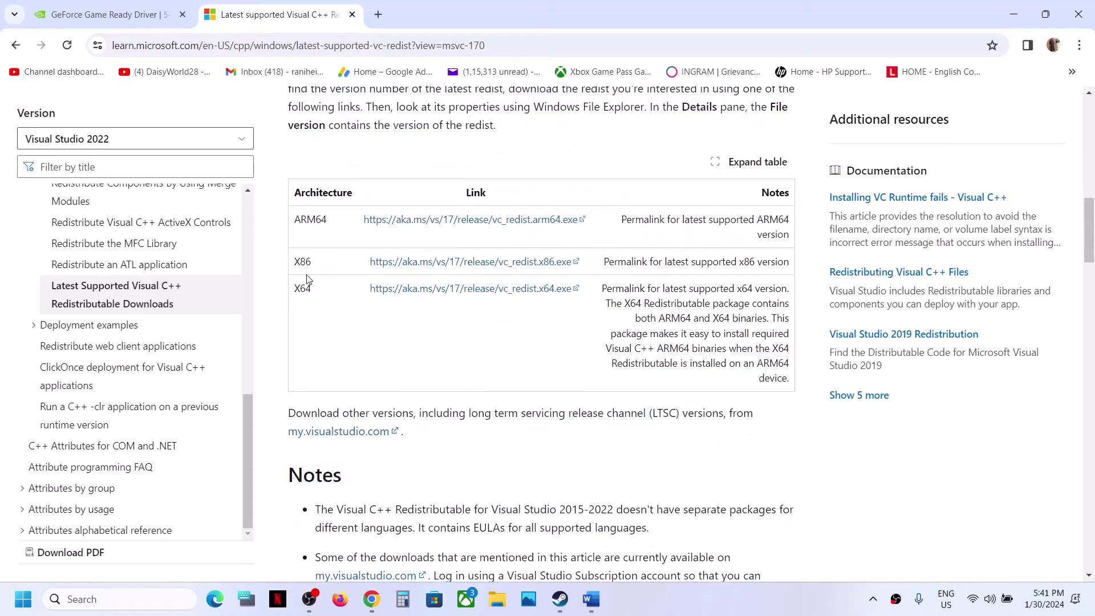
drag(303, 262, 380, 264)
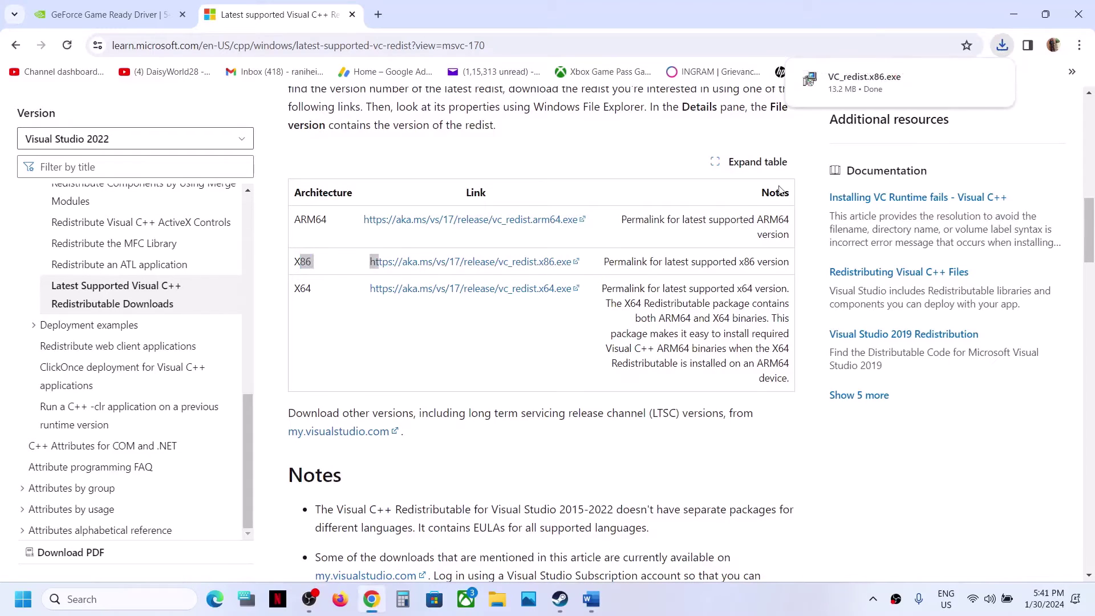
Step: Run VC_redist.x86.exe and try to repair the Microsoft Visual C++ 2015-2022 Redistributable (x86)
click(875, 91)
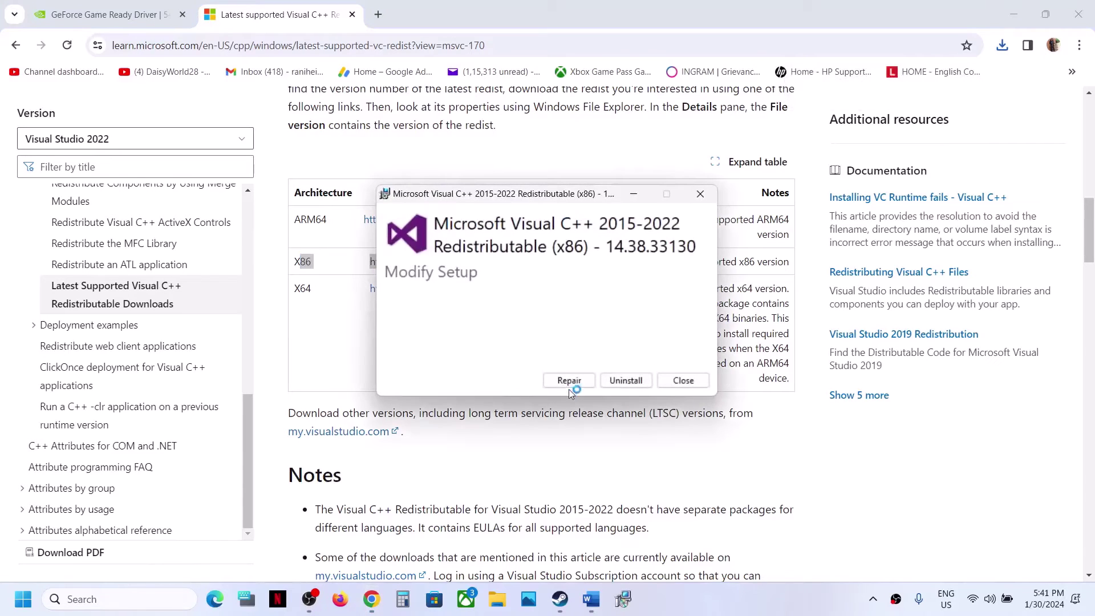
click(568, 381)
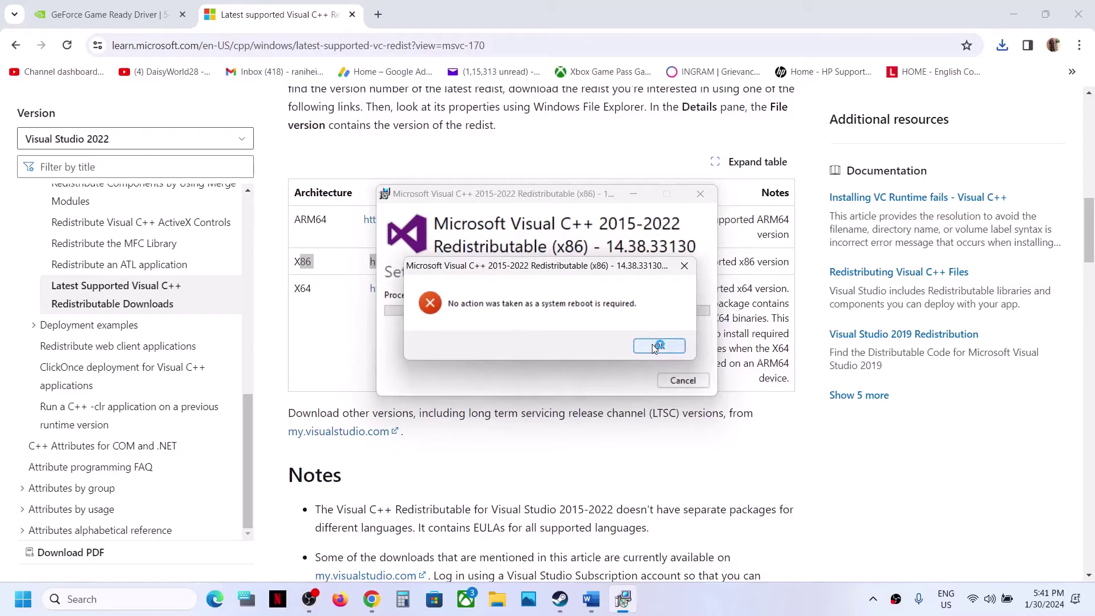
click(658, 346)
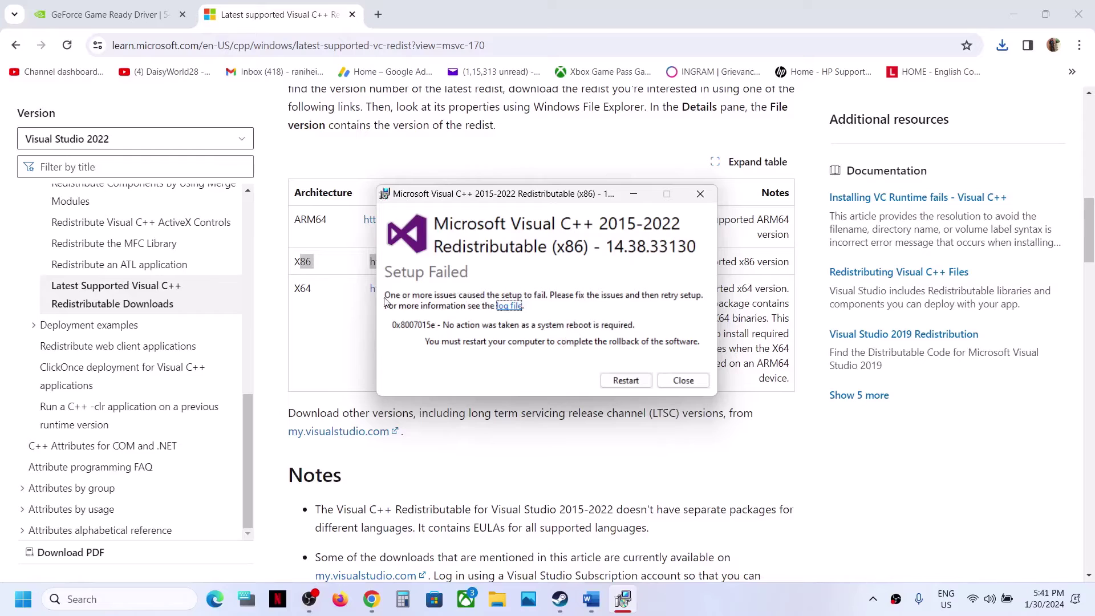
Step: Download the X64 redistributable, run its installer and start the repair of the Microsoft Visual C++ 2015-2022 Redistributable (x64)
click(333, 330)
drag(333, 329, 290, 283)
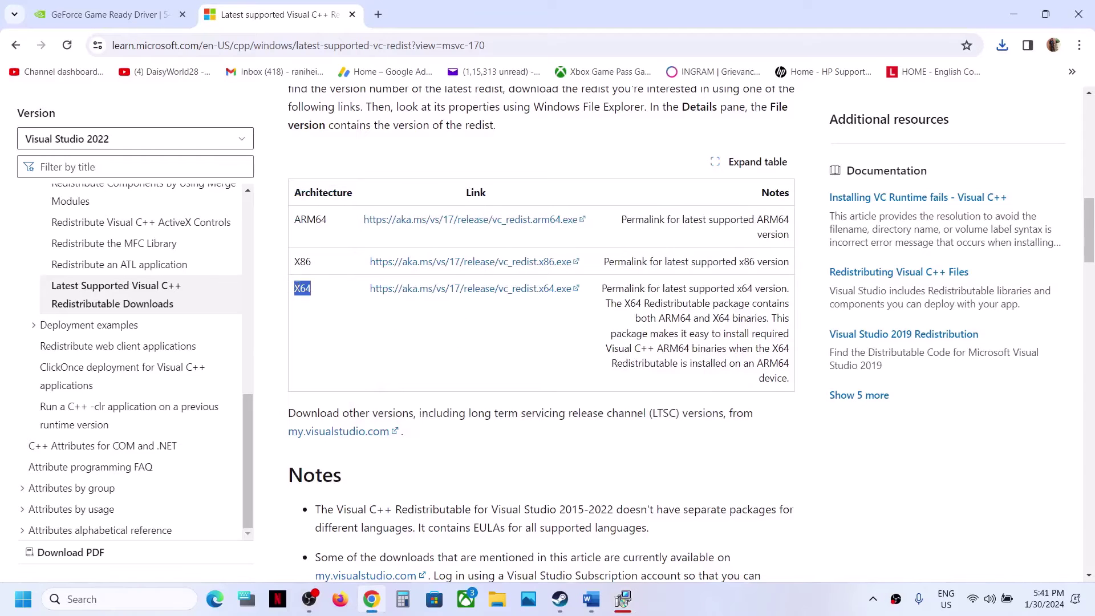
click(440, 289)
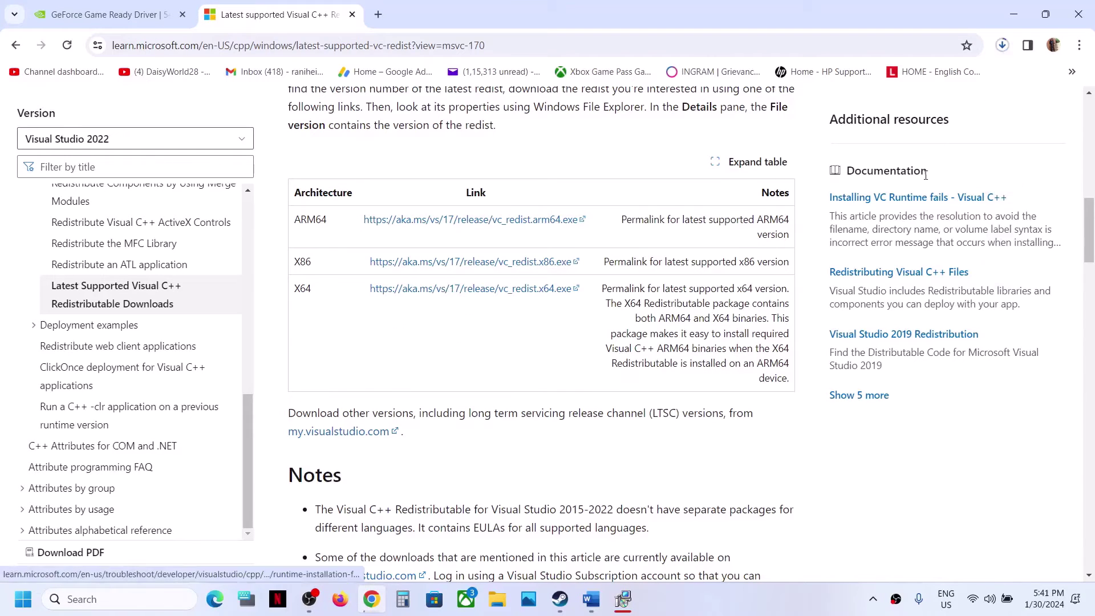
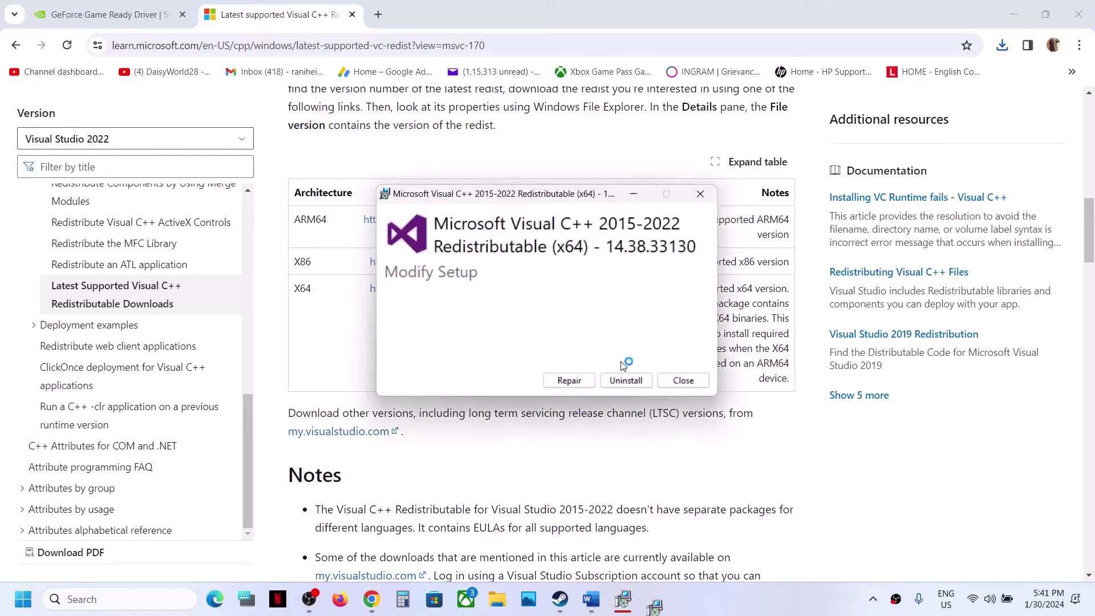
click(568, 381)
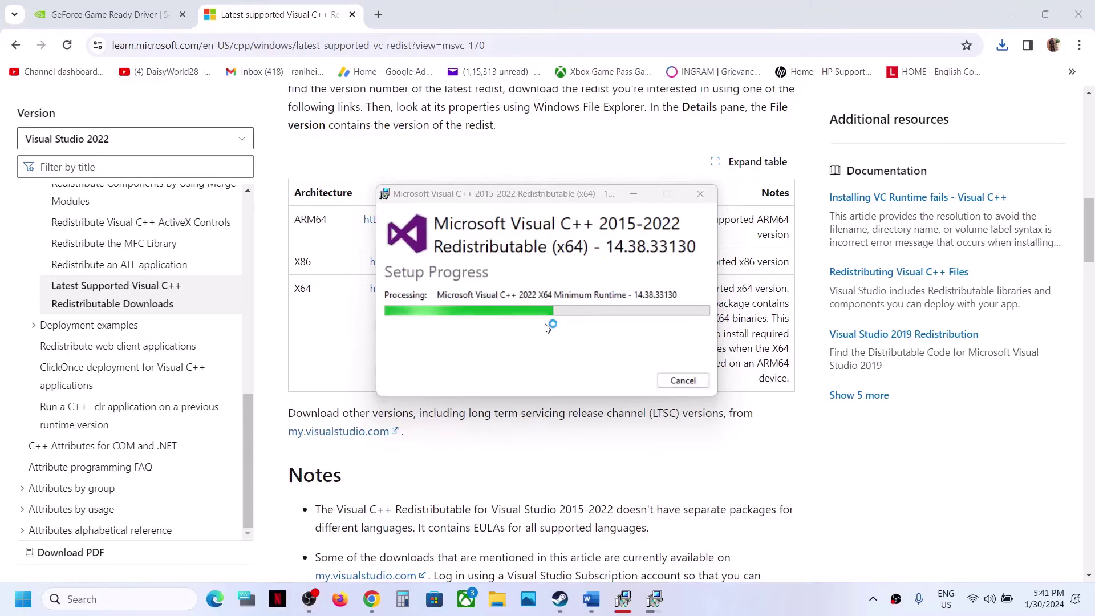
click(343, 380)
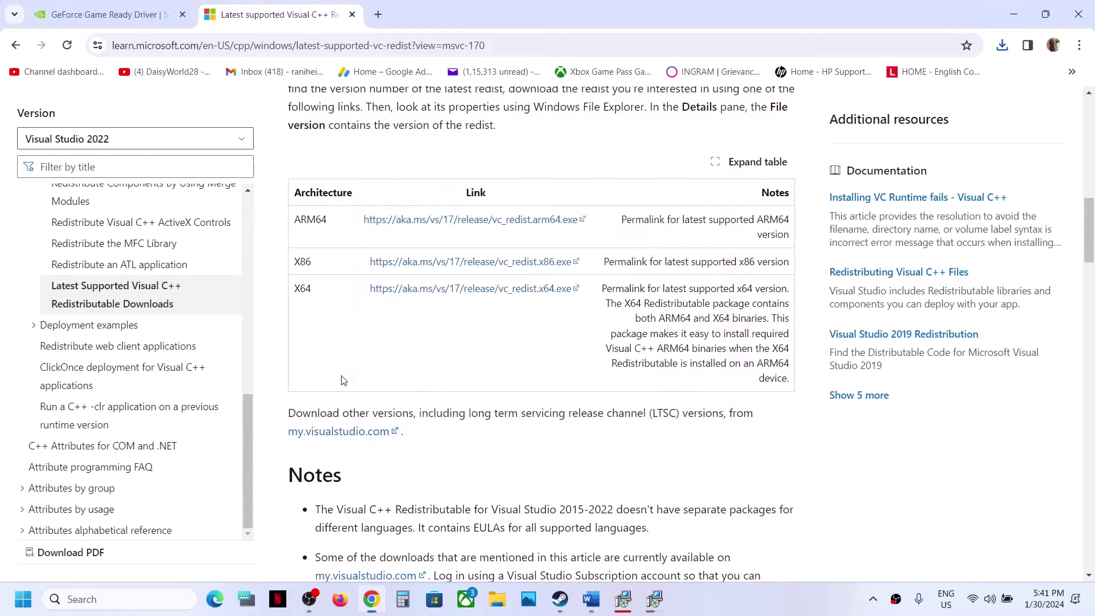
Step: Look at the computer's power options for a restart and dismiss them without choosing one
click(23, 599)
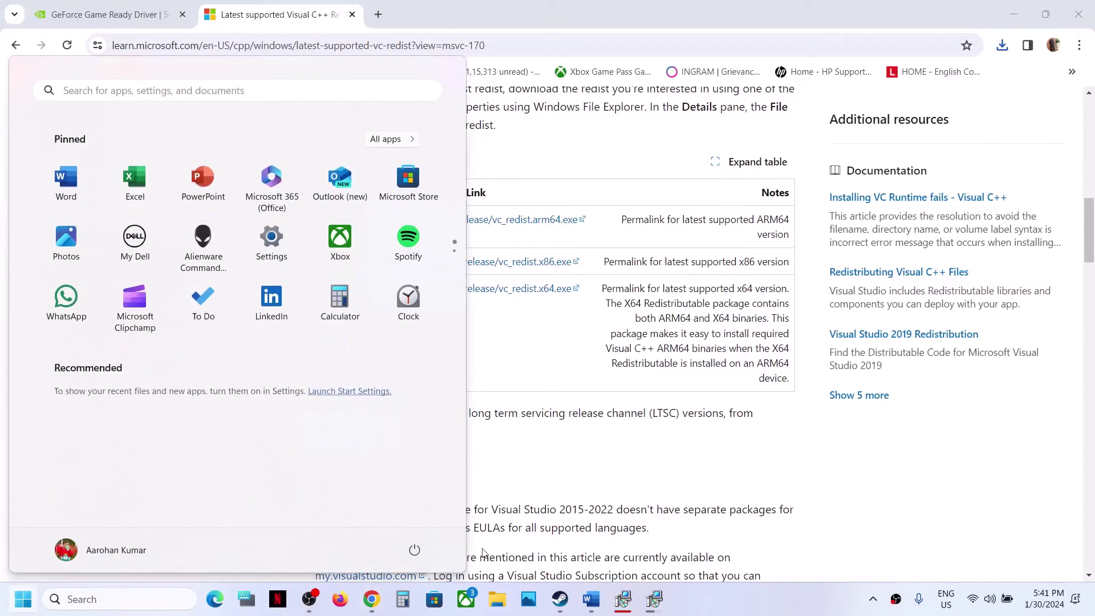
click(425, 555)
click(554, 465)
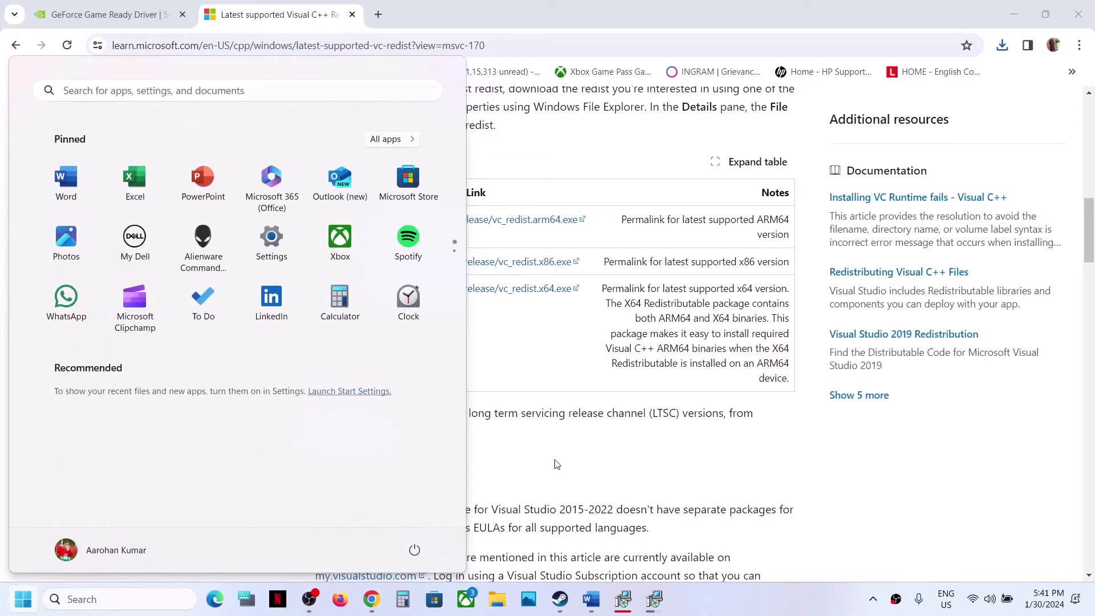
click(577, 460)
Step: Return to the Word document and read Step 15 about renaming or deleting the save game files
click(558, 607)
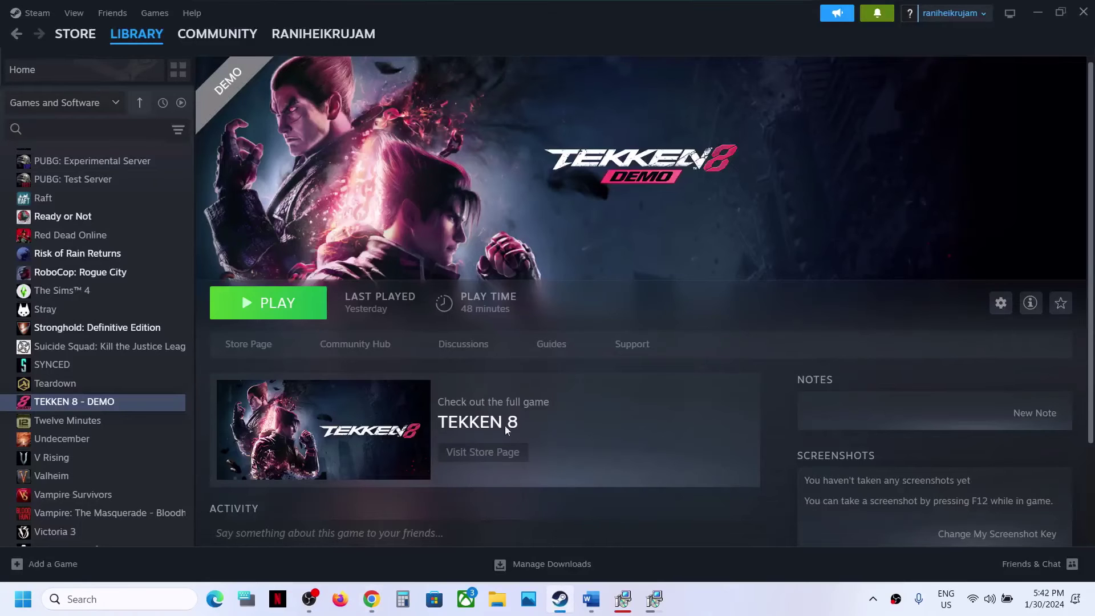
click(591, 599)
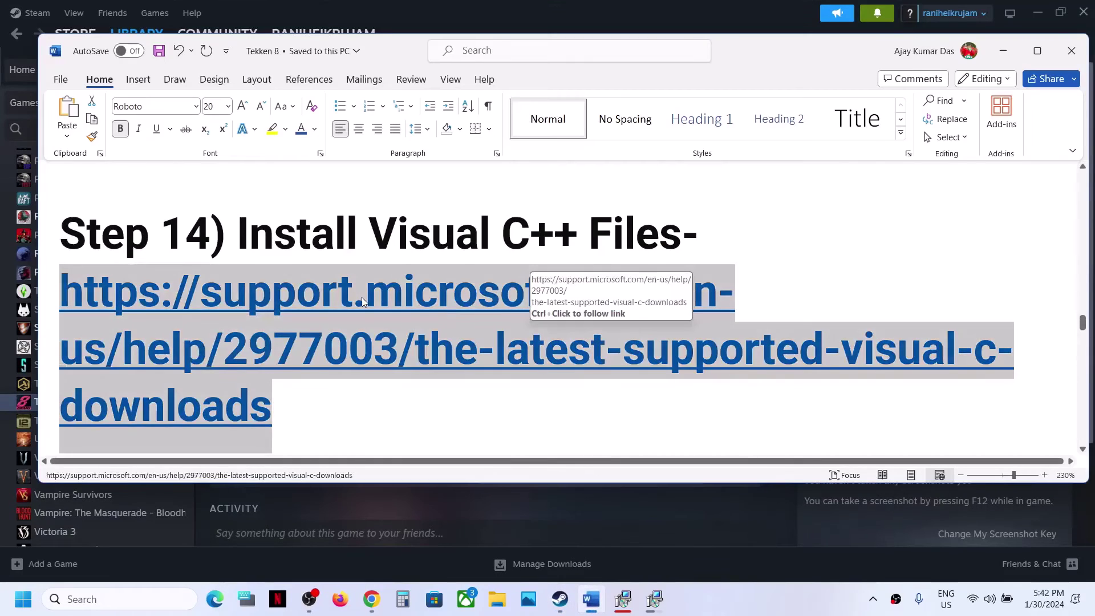
scroll(361, 297, down, 3)
scroll(362, 297, down, 3)
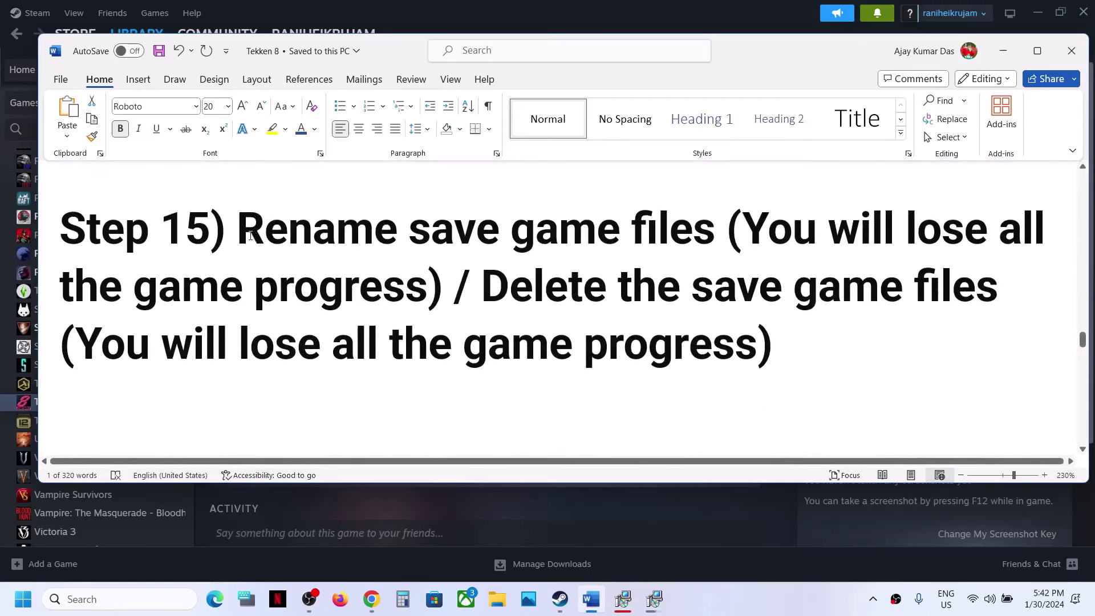
drag(239, 231, 722, 239)
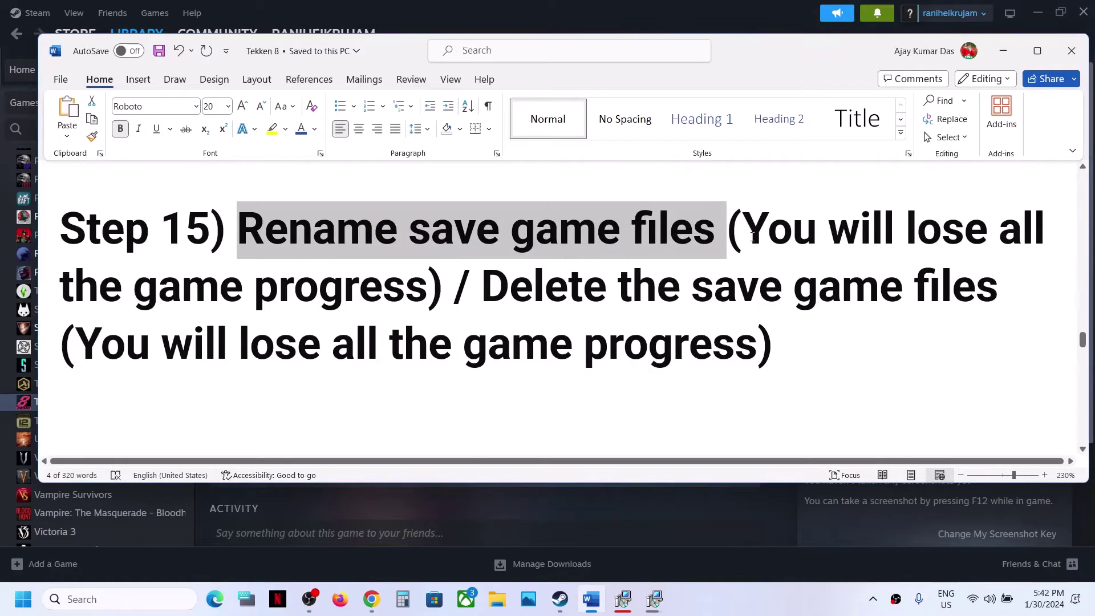
drag(753, 236, 434, 295)
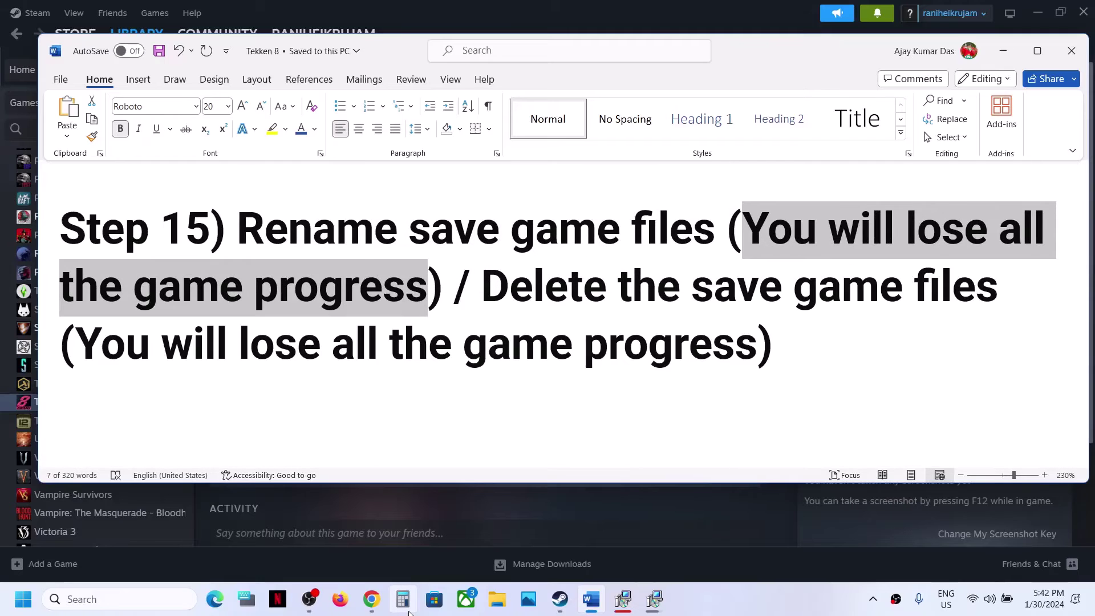
Step: Open the Windows user's profile folder under Users on the C: drive in File Explorer
click(498, 600)
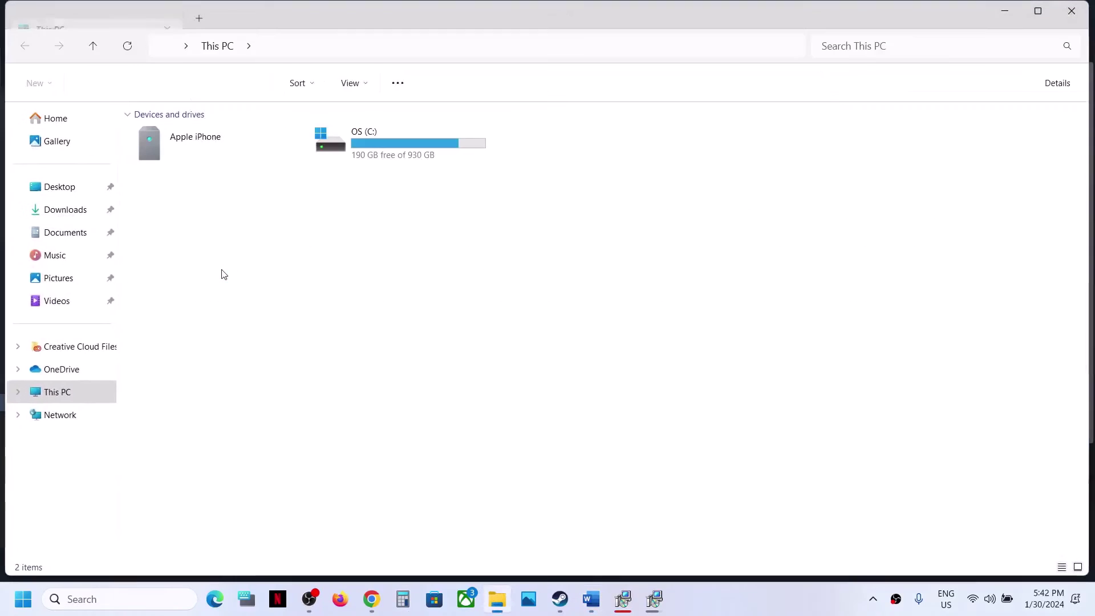
double_click(375, 152)
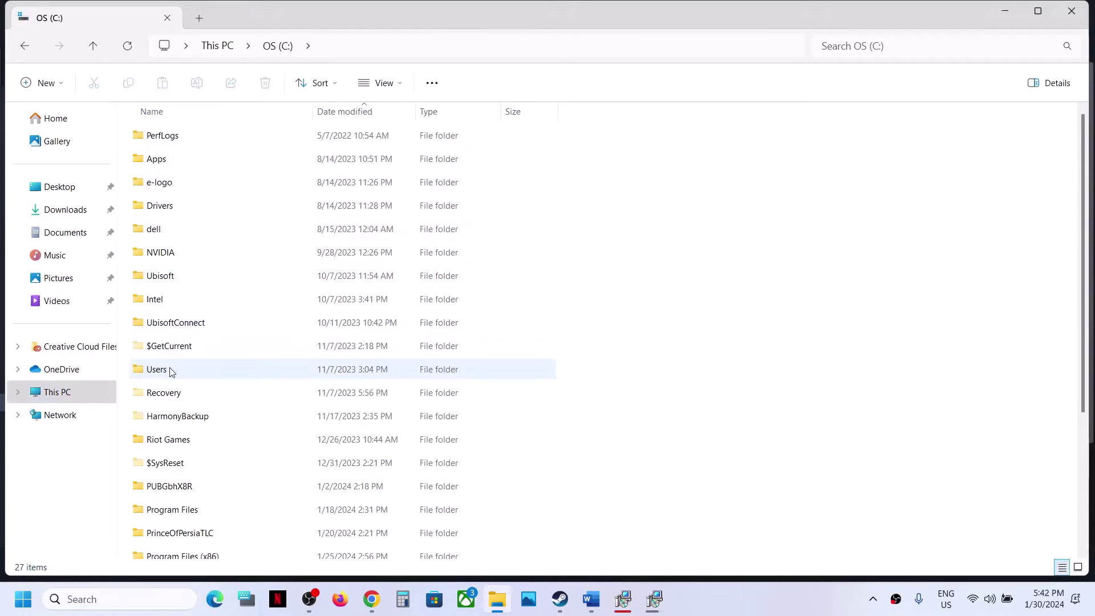
double_click(171, 372)
double_click(167, 144)
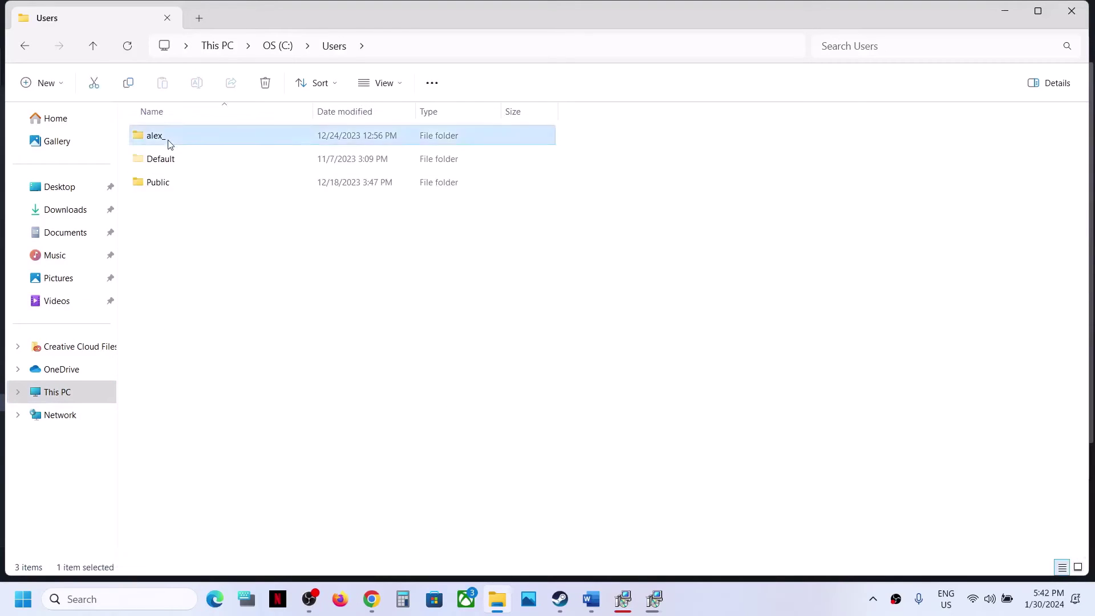
Step: Check the hidden items setting in File Explorer and open the Local folder inside AppData
click(180, 159)
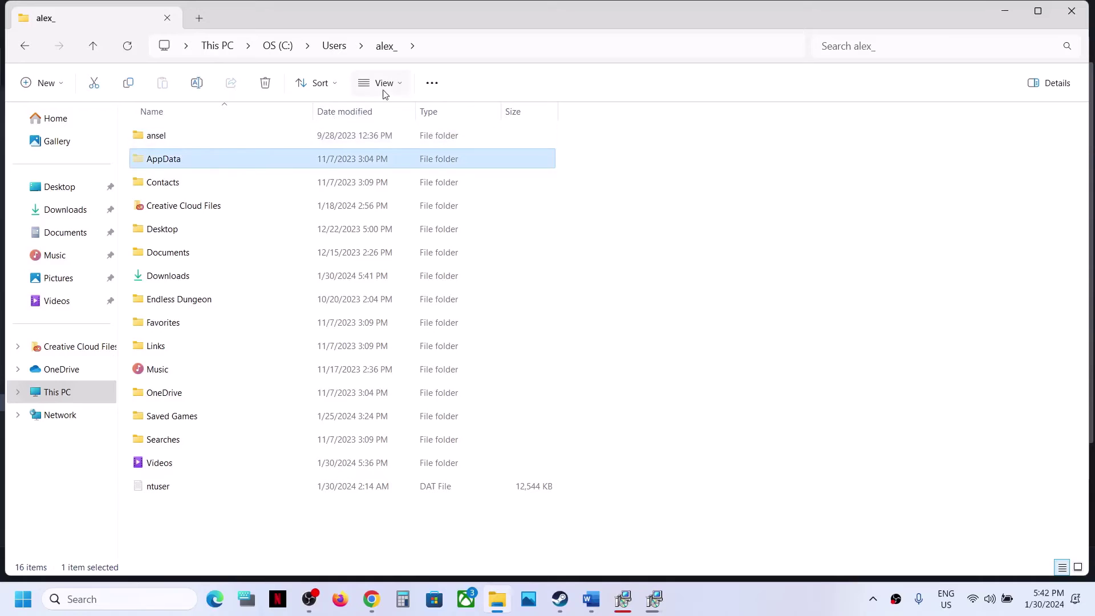
click(403, 84)
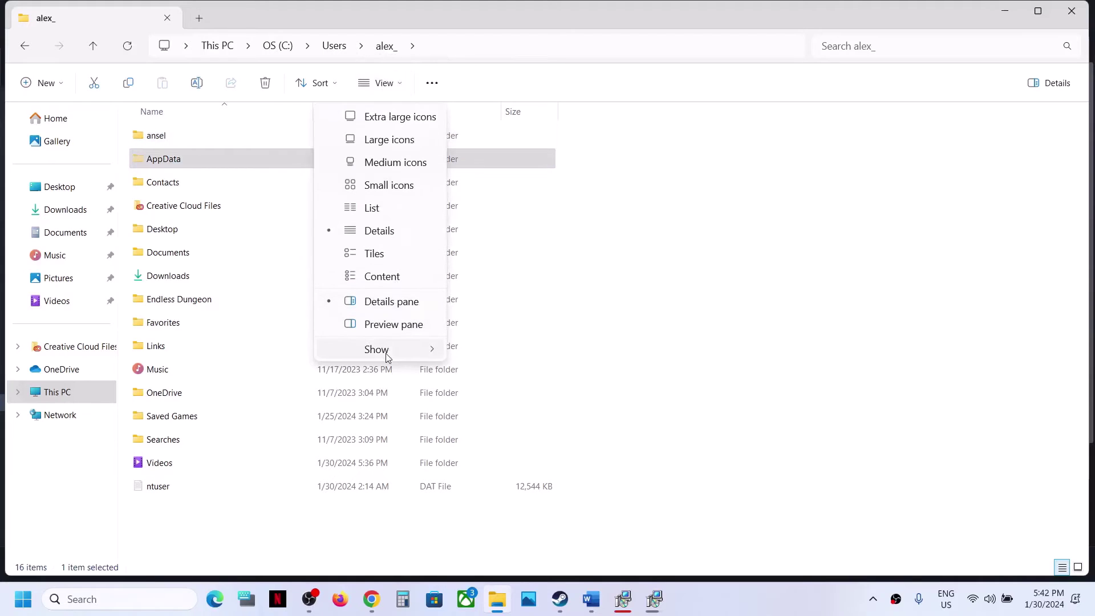
mouse_move(396, 353)
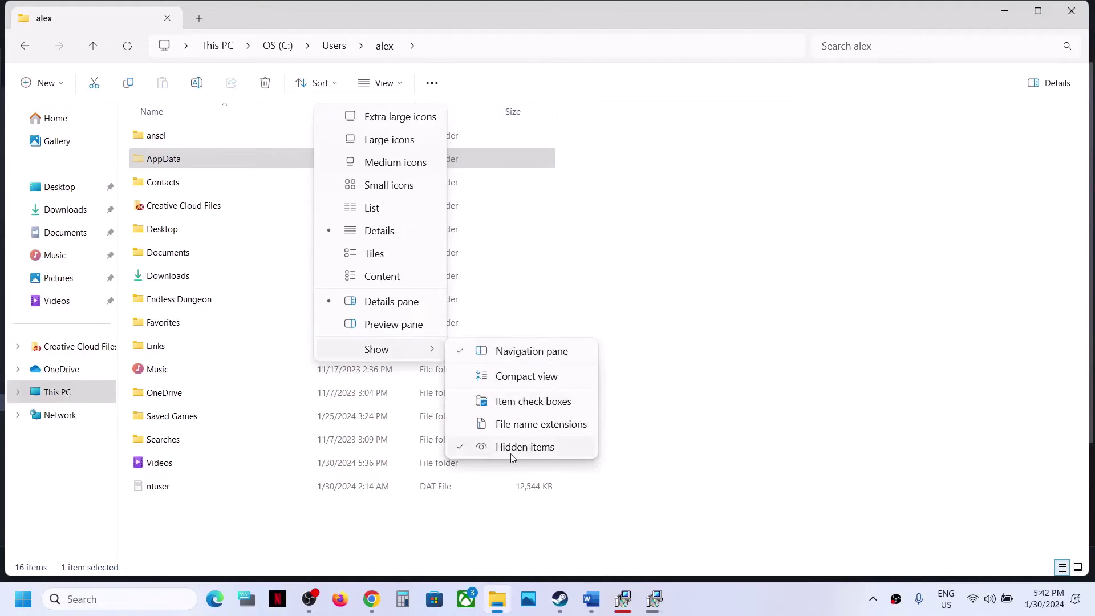
click(184, 165)
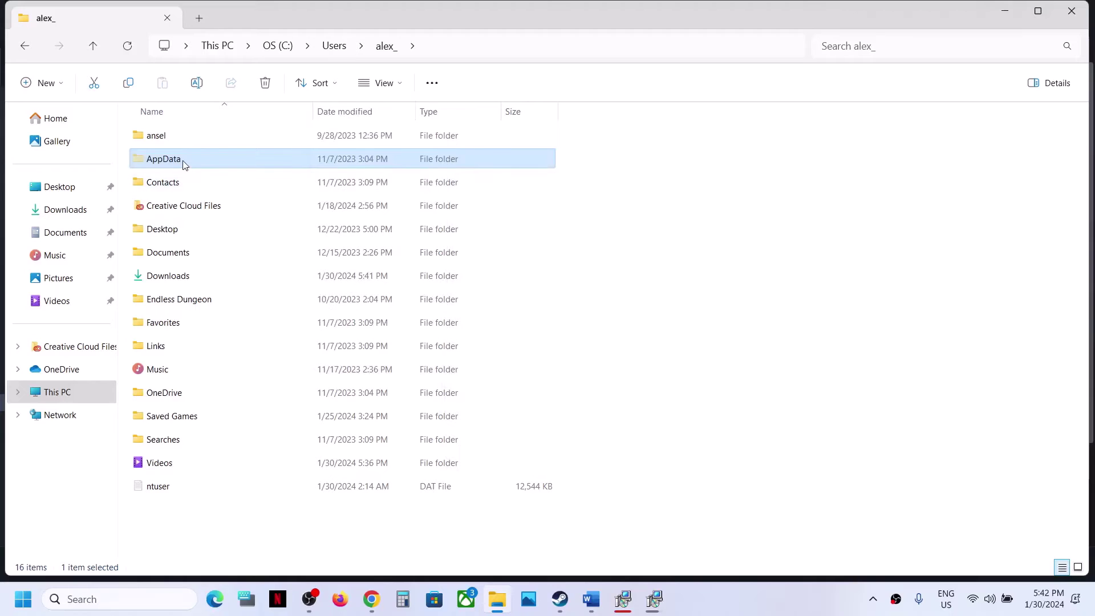
double_click(183, 164)
double_click(177, 136)
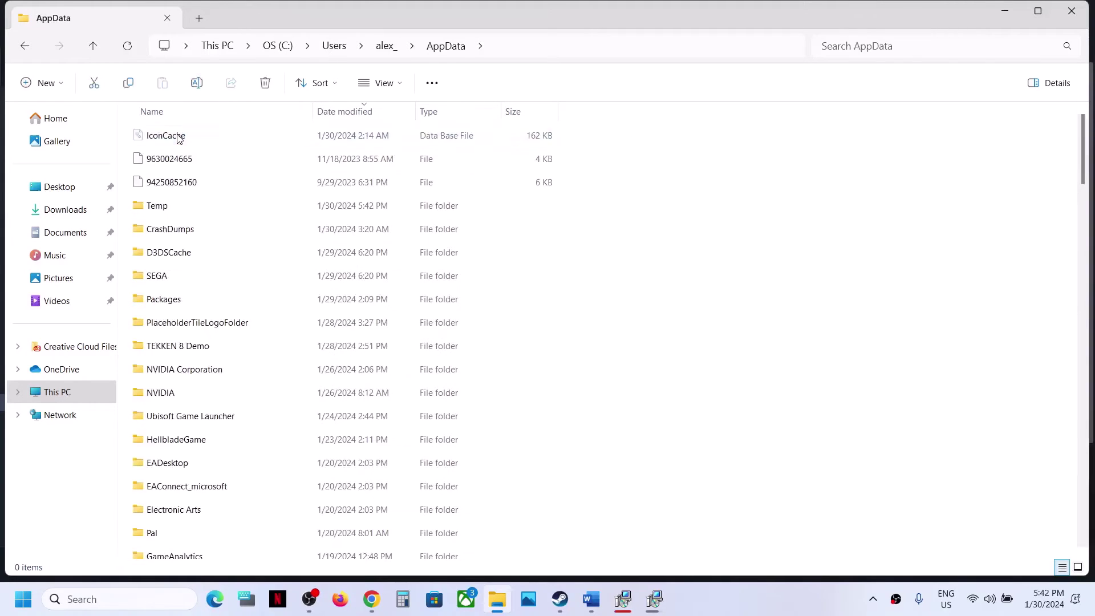
Step: Look through the TEKKEN 8 Demo folder's Saved subfolder for the SaveGames folder, and return to the Local folder
click(194, 353)
double_click(194, 352)
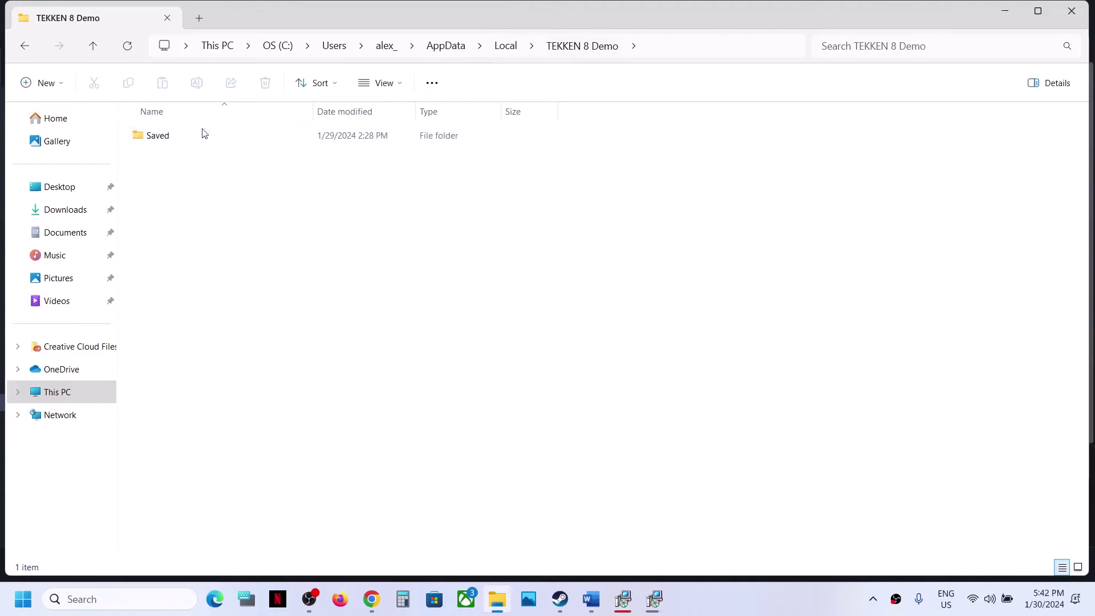
double_click(171, 142)
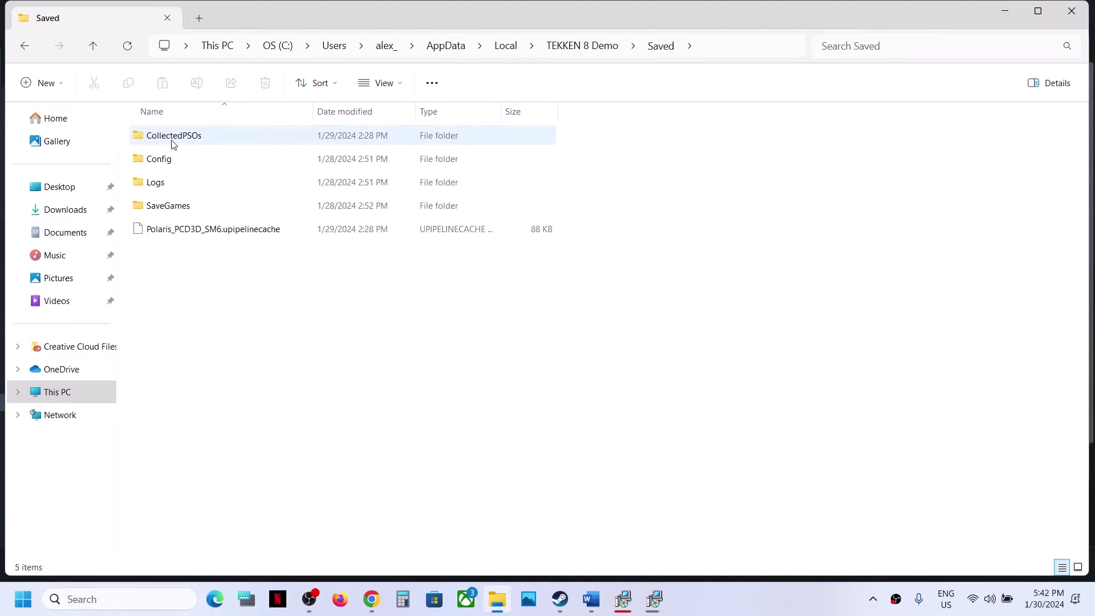
double_click(181, 207)
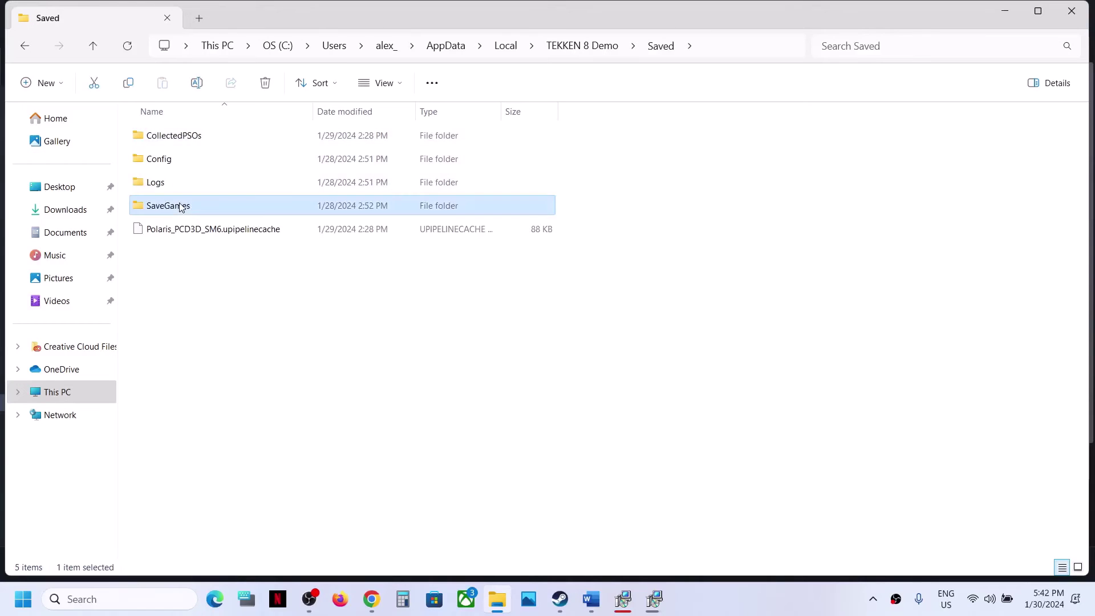
click(94, 46)
click(94, 46)
click(94, 46)
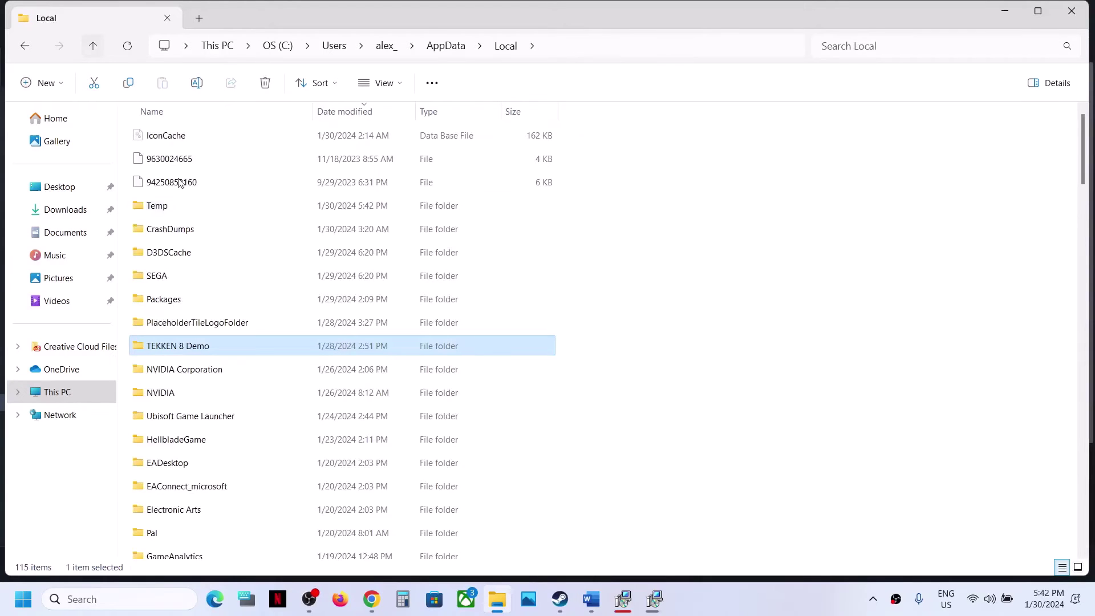
Step: Rename the TEKKEN 8 Demo folder in Local to "TEKKEN 8 Demo.old"
right_click(189, 350)
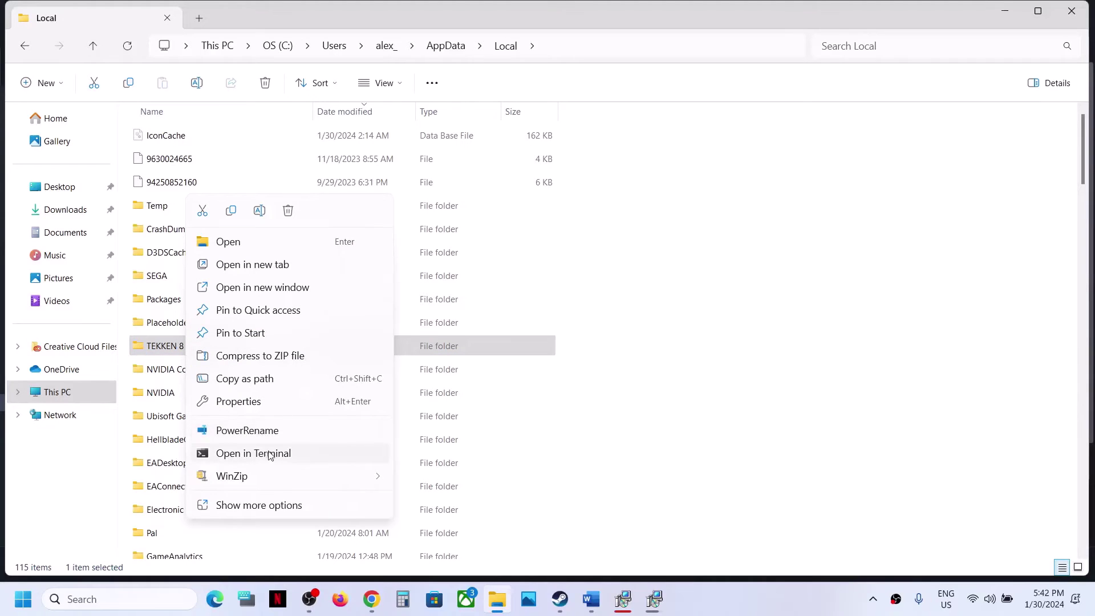
click(260, 211)
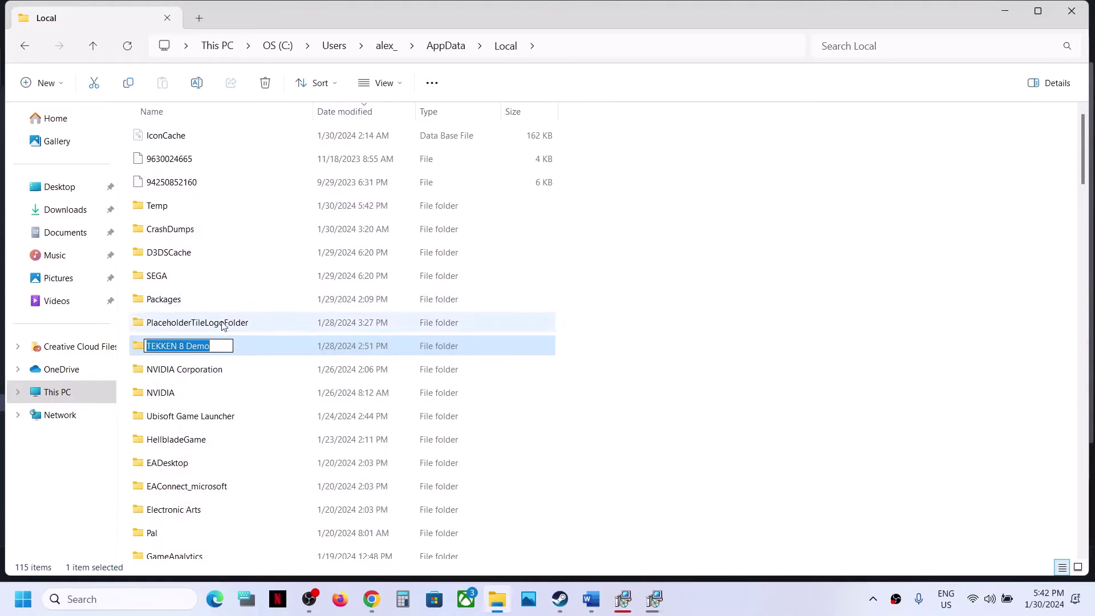
click(217, 348)
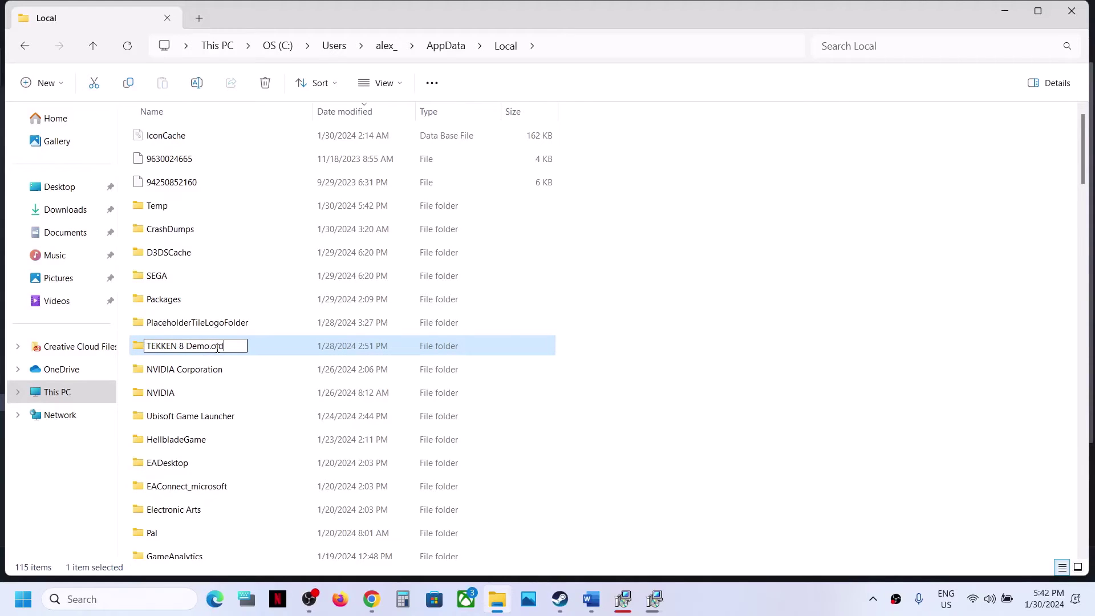
text(.old)
click(582, 410)
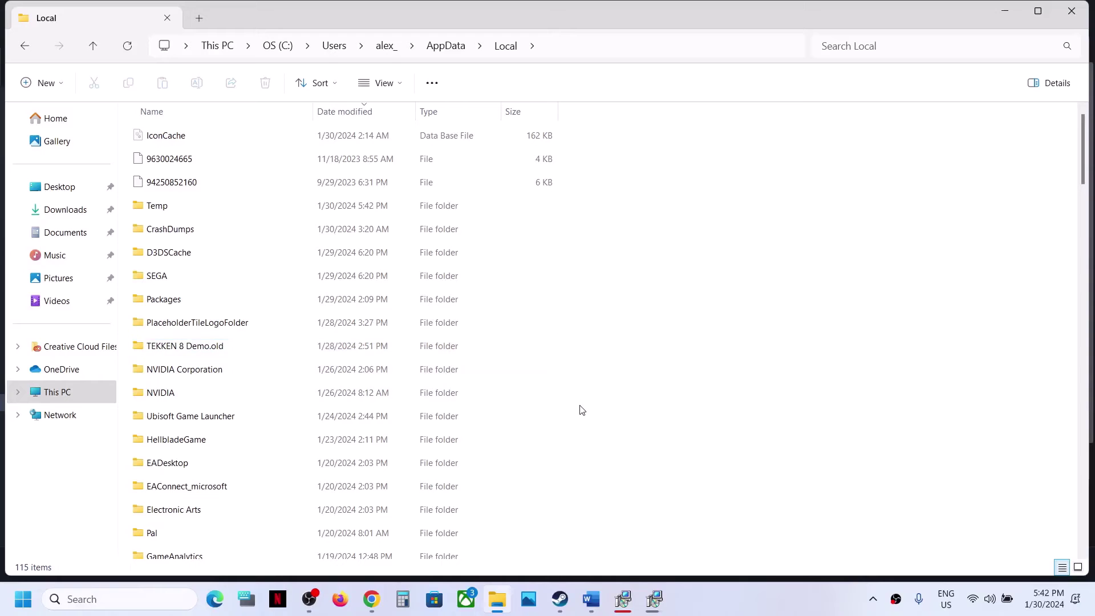
Step: View the TEKKEN 8 - DEMO page in Steam, and read the Word document's Step 15 alternative of deleting the save game files
click(561, 599)
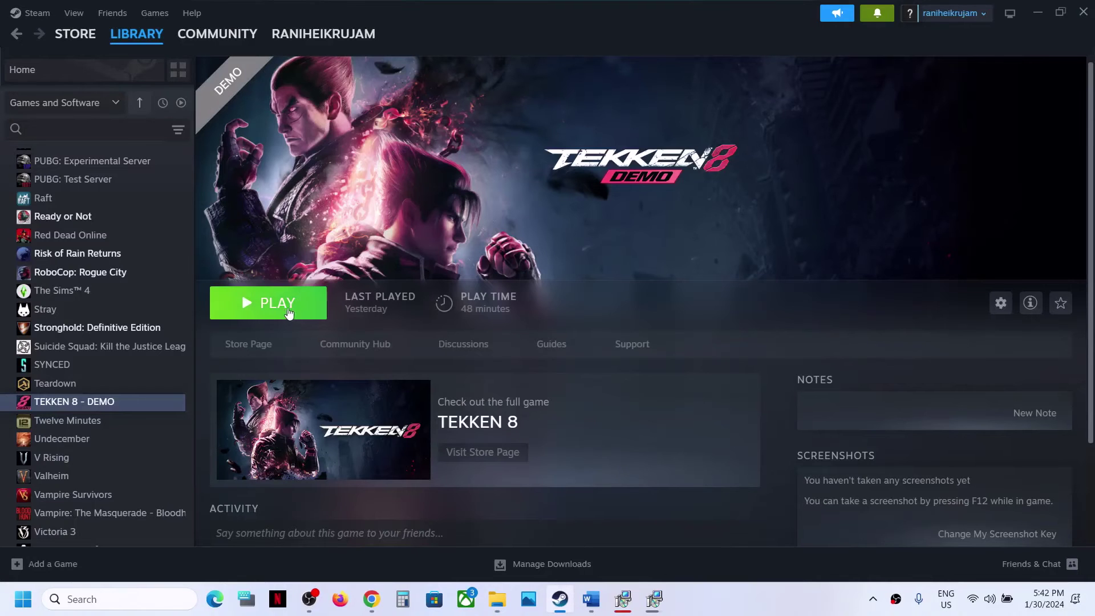
key(alt+Tab)
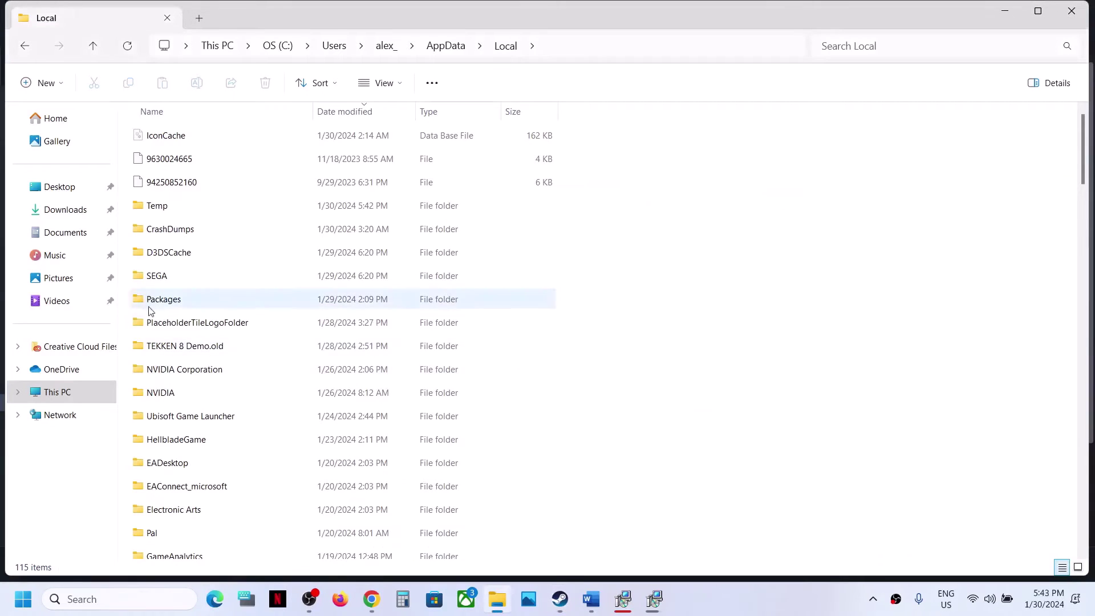
key(alt+Tab)
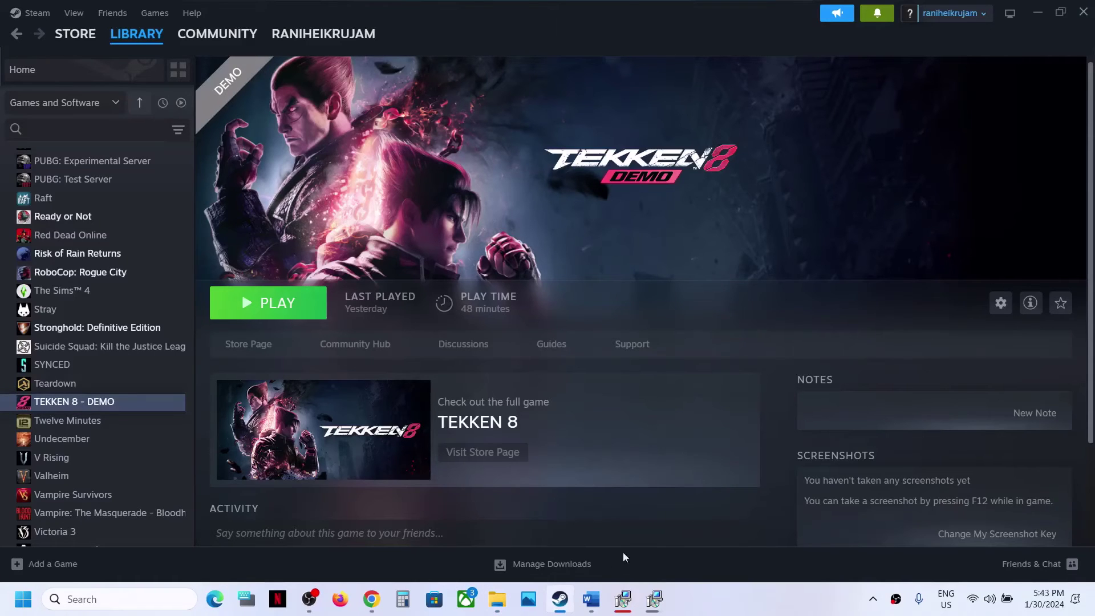
click(592, 599)
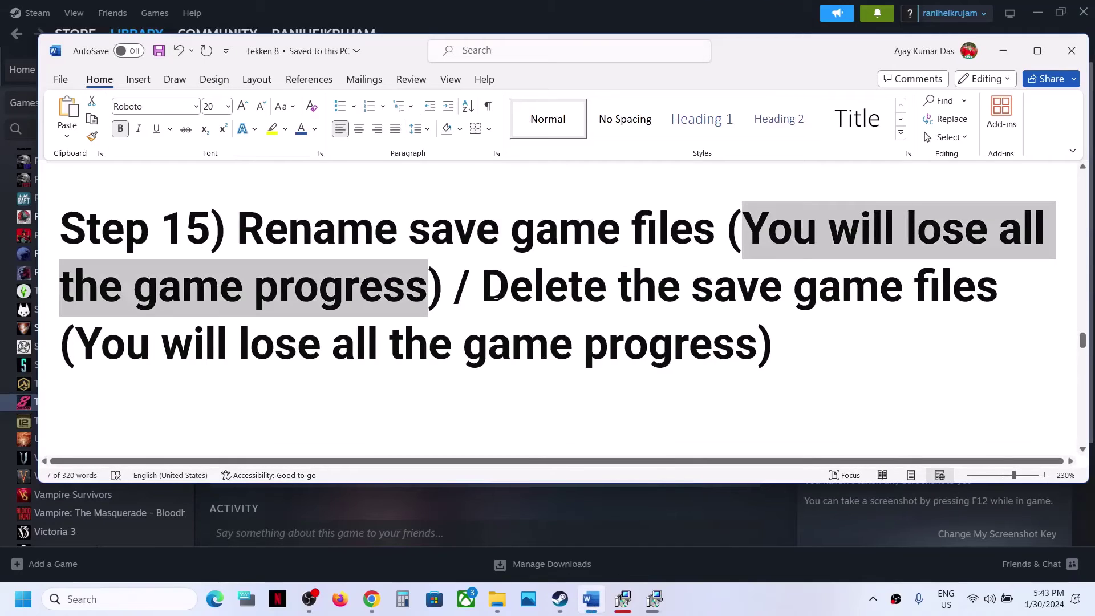
drag(495, 294, 1007, 291)
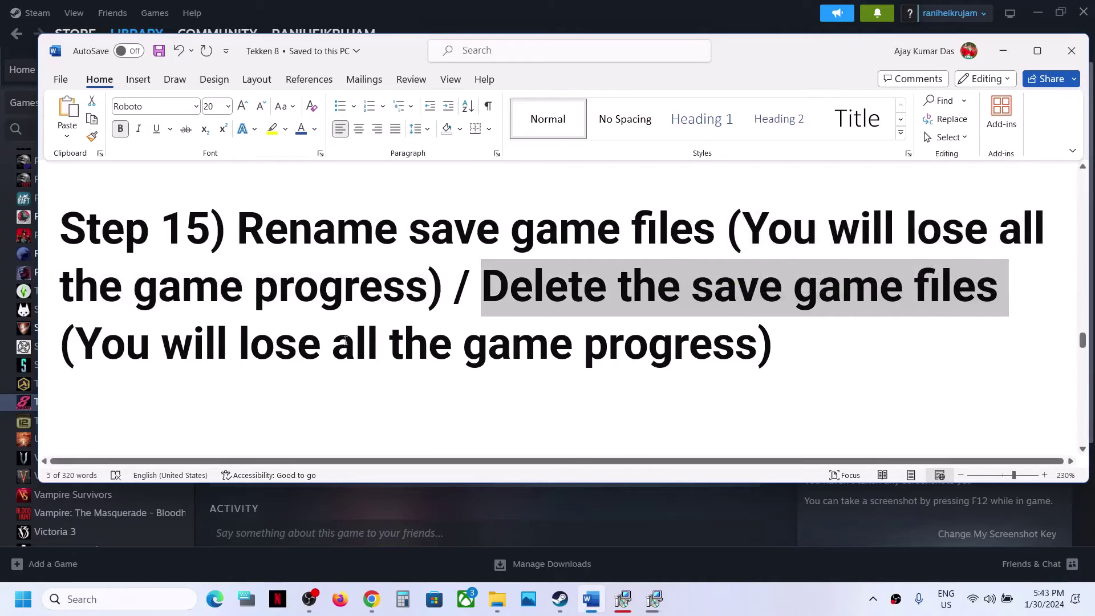
Step: Look at the available actions for the TEKKEN 8 Demo.old folder in File Explorer without choosing one, and return to Steam
click(498, 599)
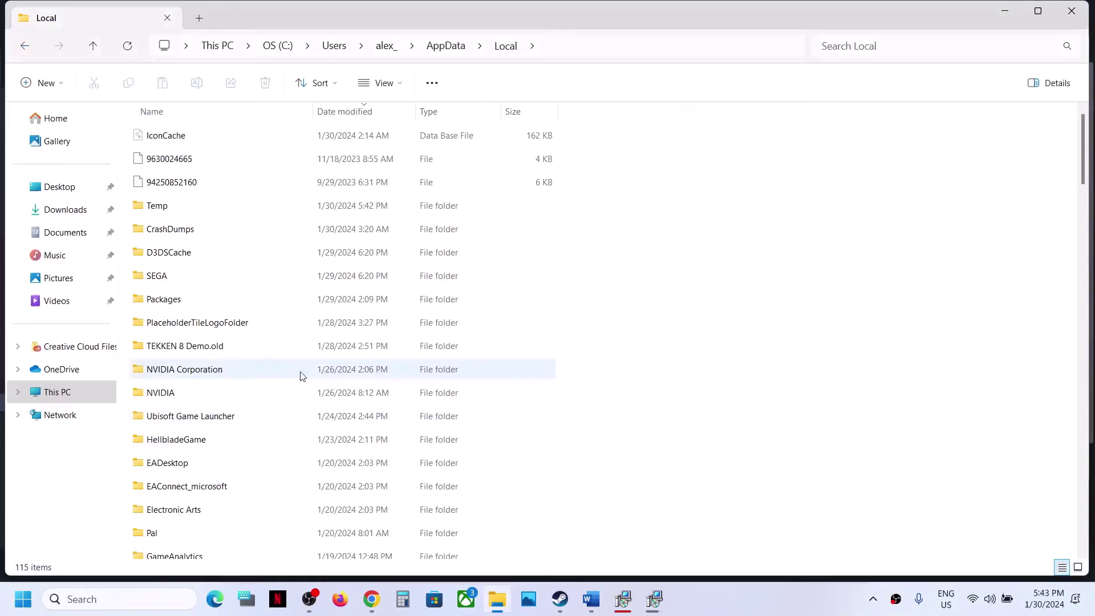
right_click(206, 348)
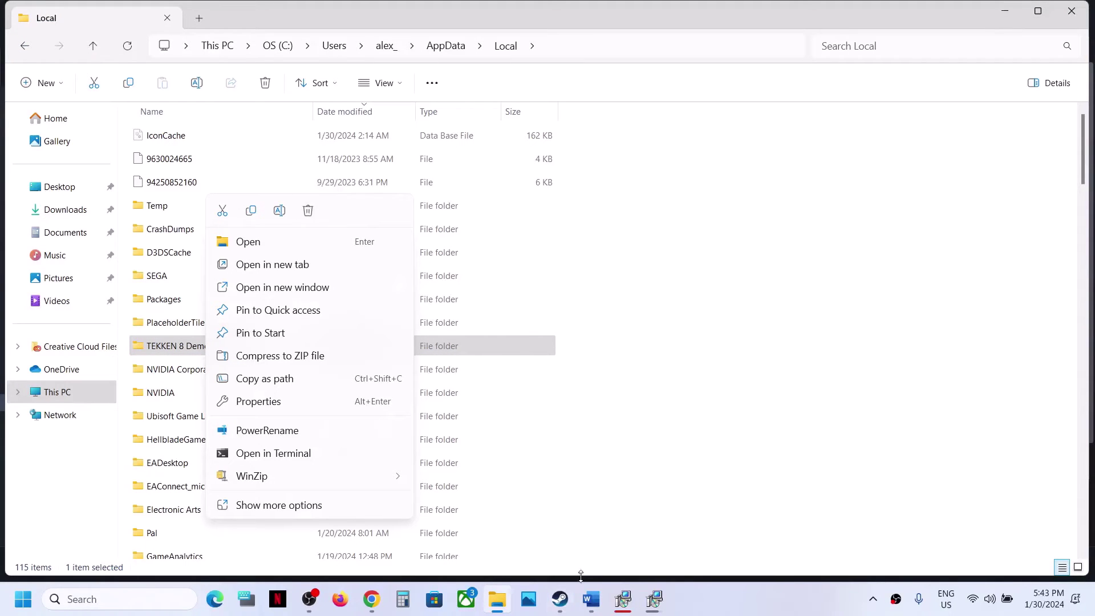
click(563, 602)
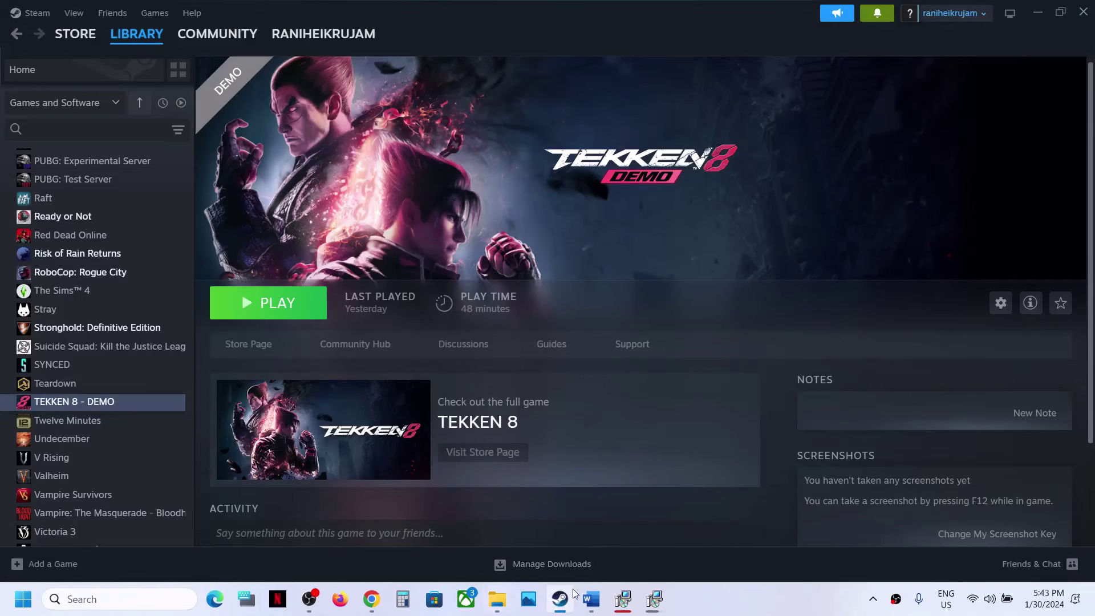
Step: Read the beginning of Step 16 in the Word document about unplugging peripherals and additional USB adapters, and minimize the document
click(597, 610)
scroll(404, 306, down, 5)
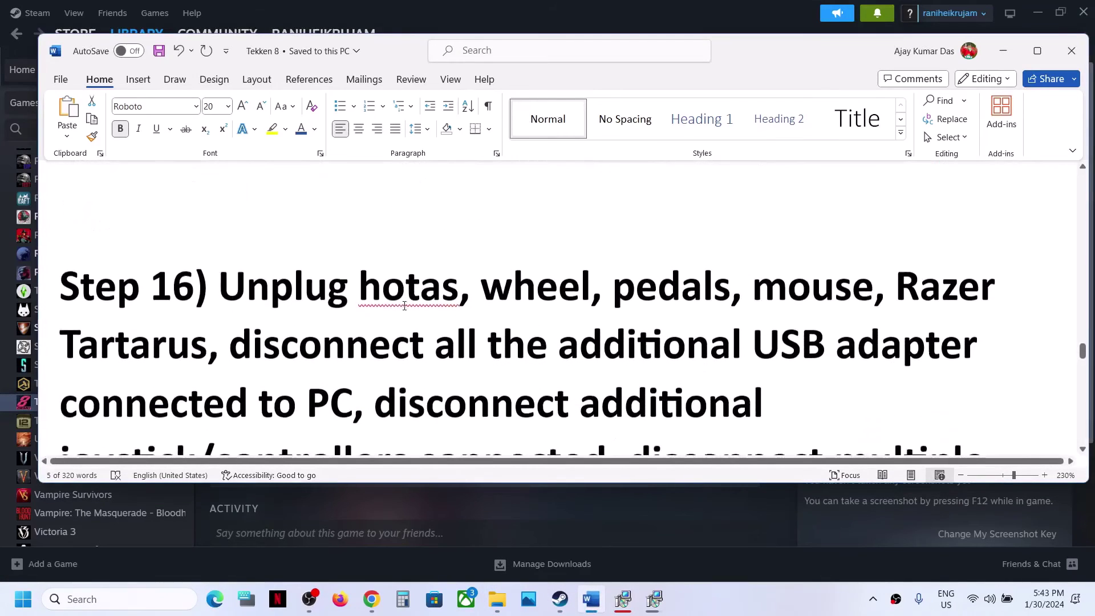
scroll(405, 307, down, 1)
drag(224, 232, 353, 346)
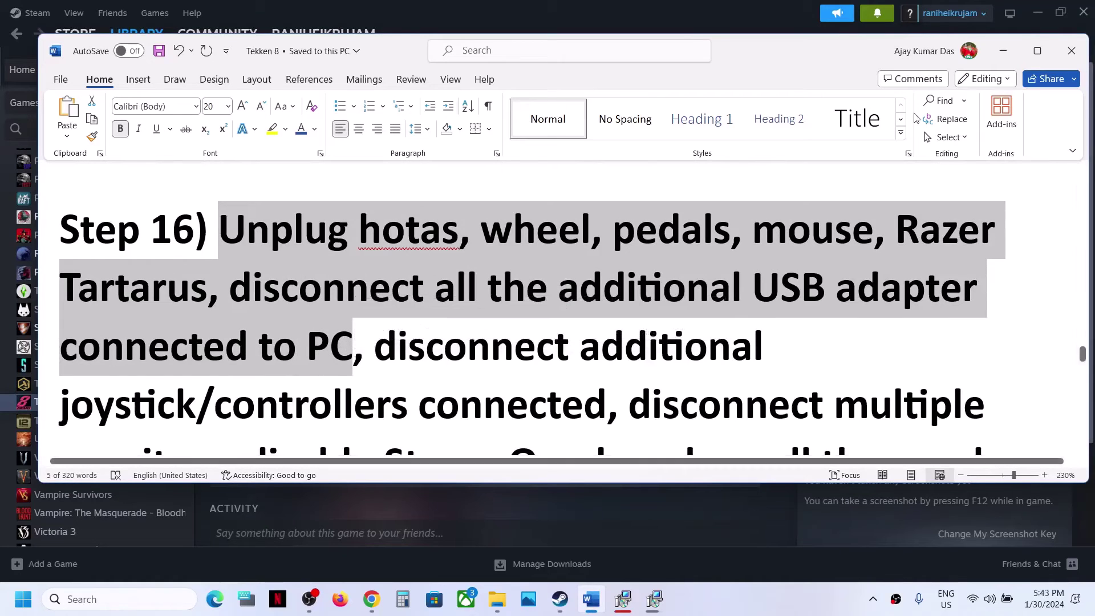
click(1005, 53)
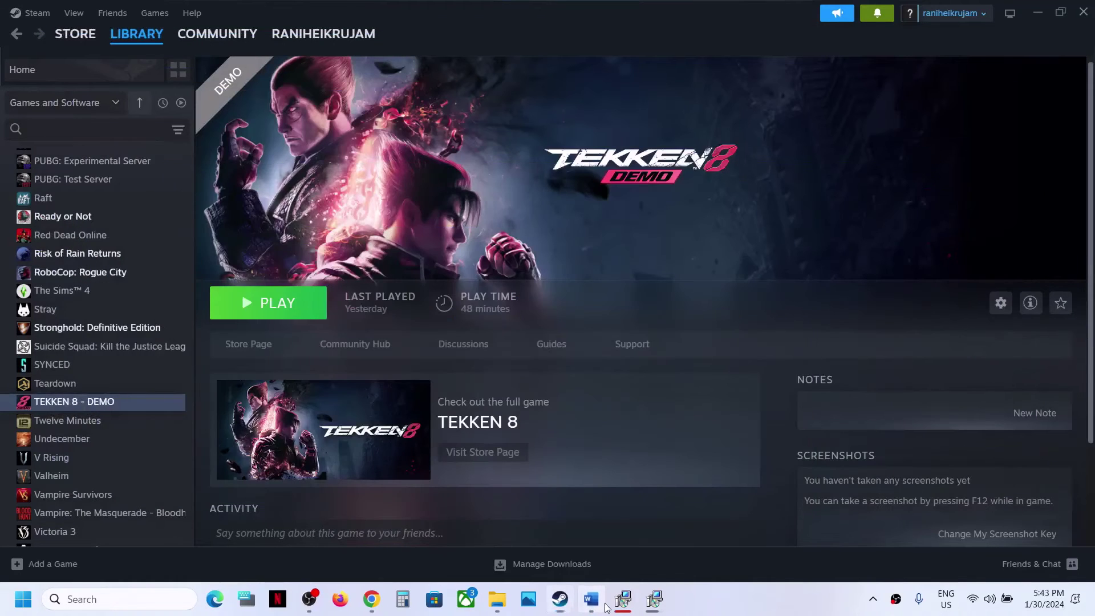
Step: Restore and maximize the Word document, and read Step 16's advice on extra controllers, multiple monitors and the Steam Overlay
click(591, 599)
click(1037, 51)
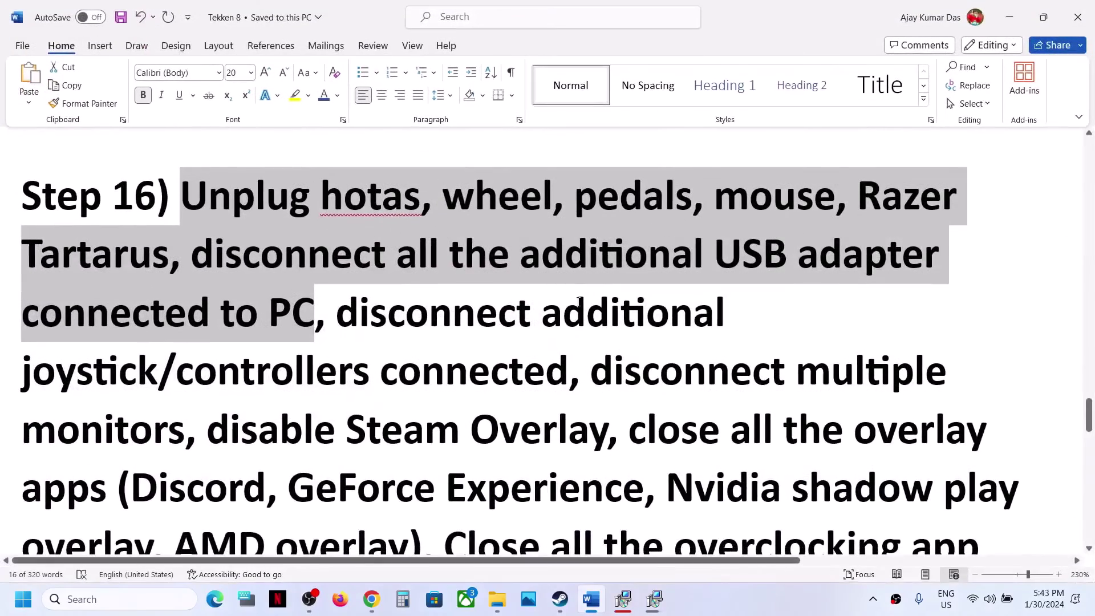
drag(335, 317, 579, 372)
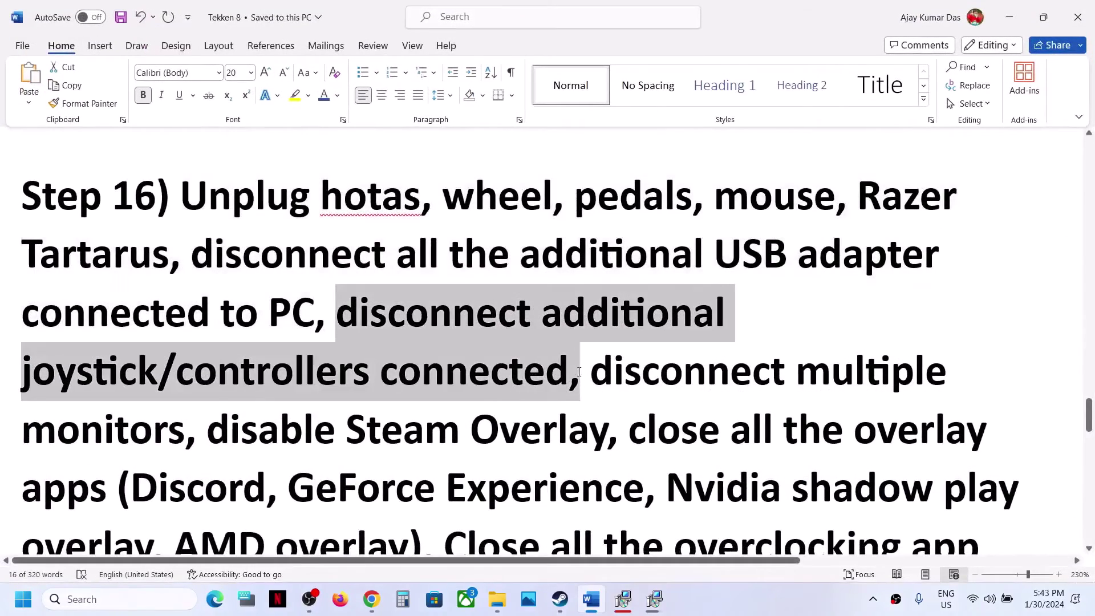
scroll(579, 372, down, 5)
scroll(655, 247, up, 2)
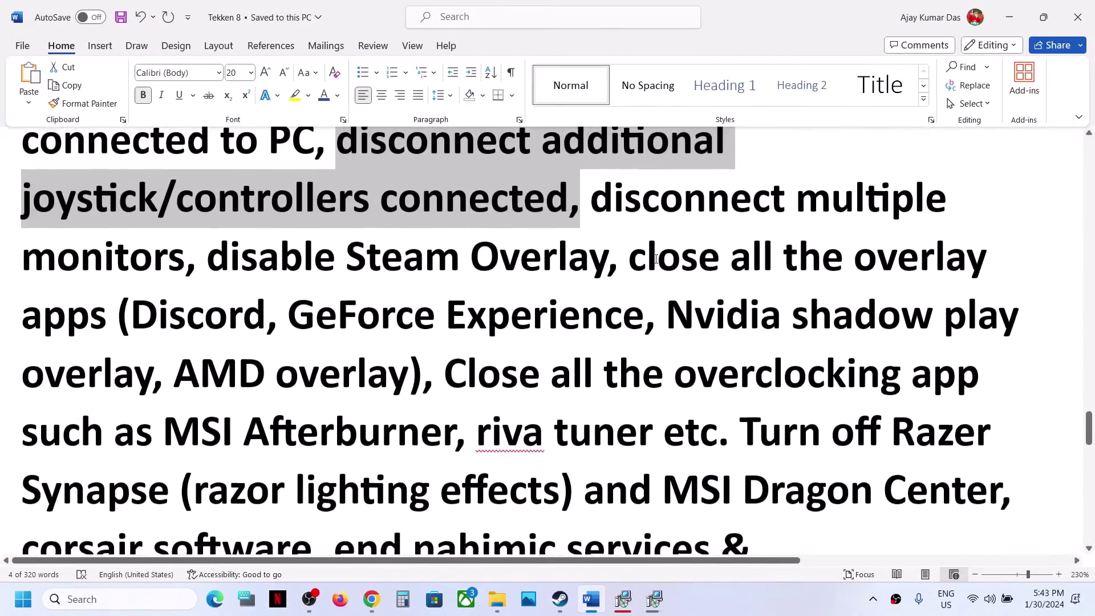
drag(591, 200, 712, 240)
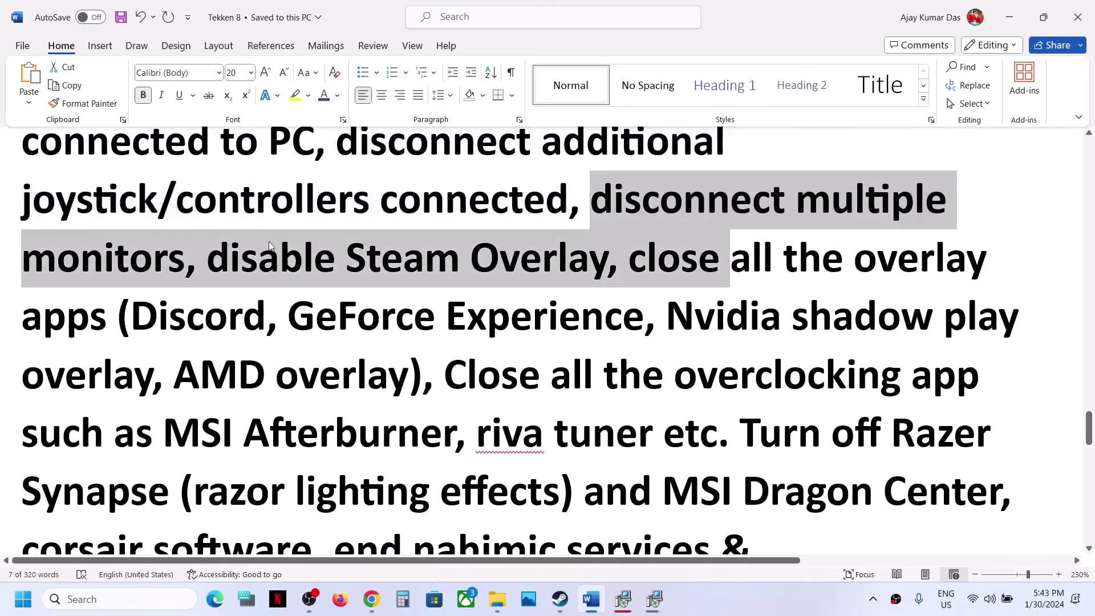
Step: Check the Steam Overlay setting in the general properties of TEKKEN 8 - DEMO in Steam, and close the properties
click(559, 599)
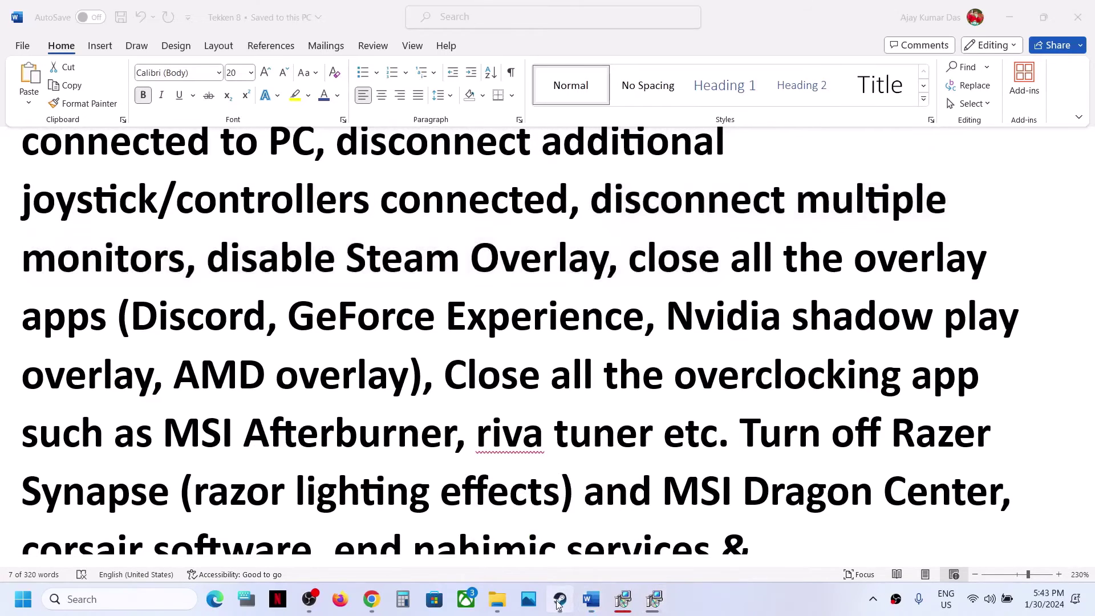
right_click(137, 402)
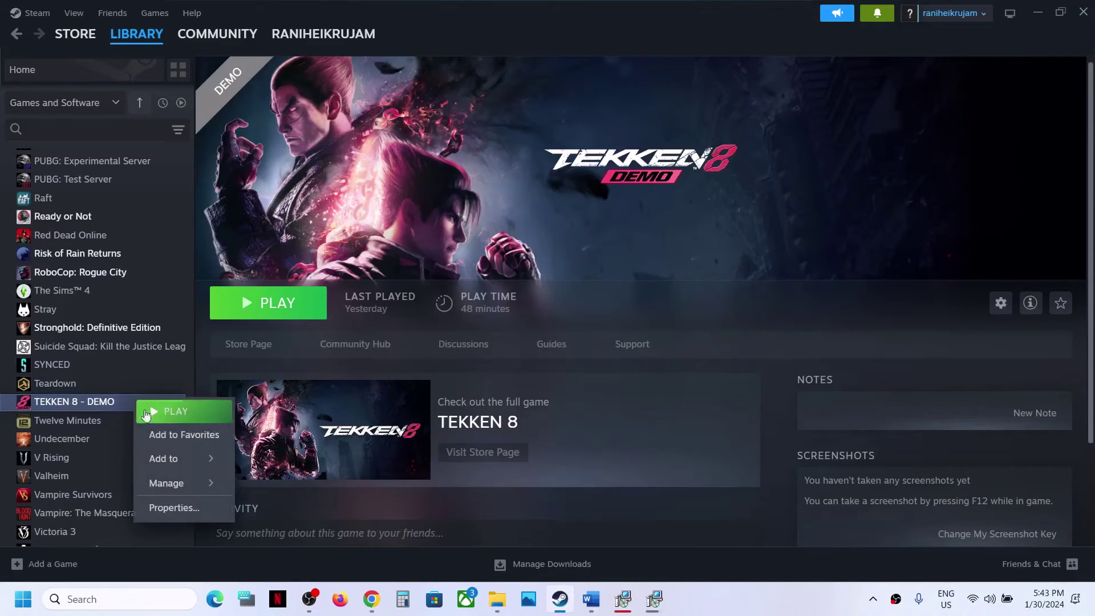
click(173, 509)
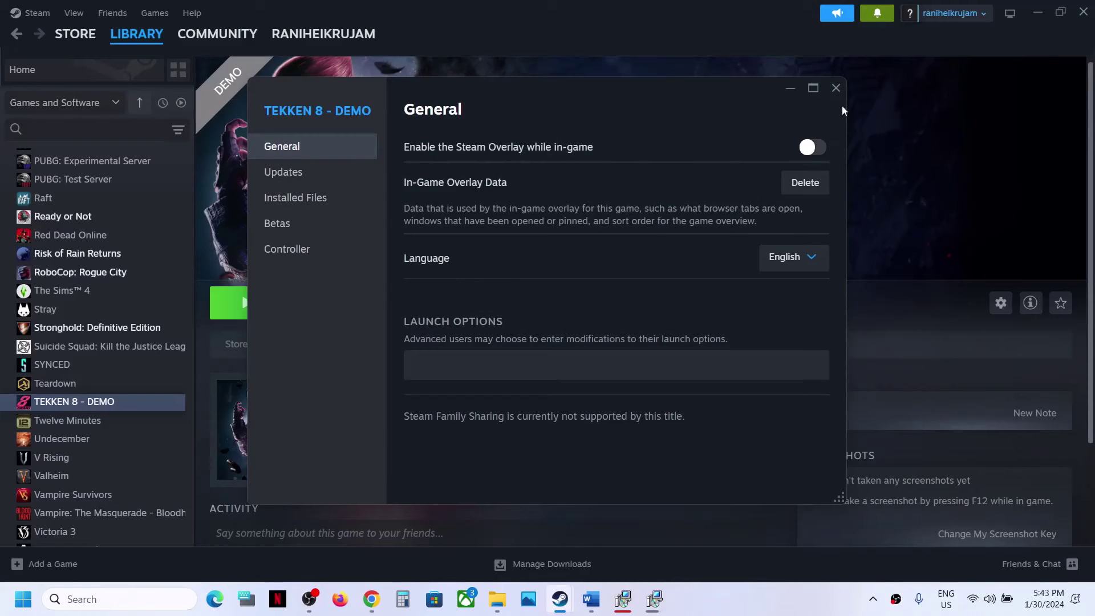
click(838, 89)
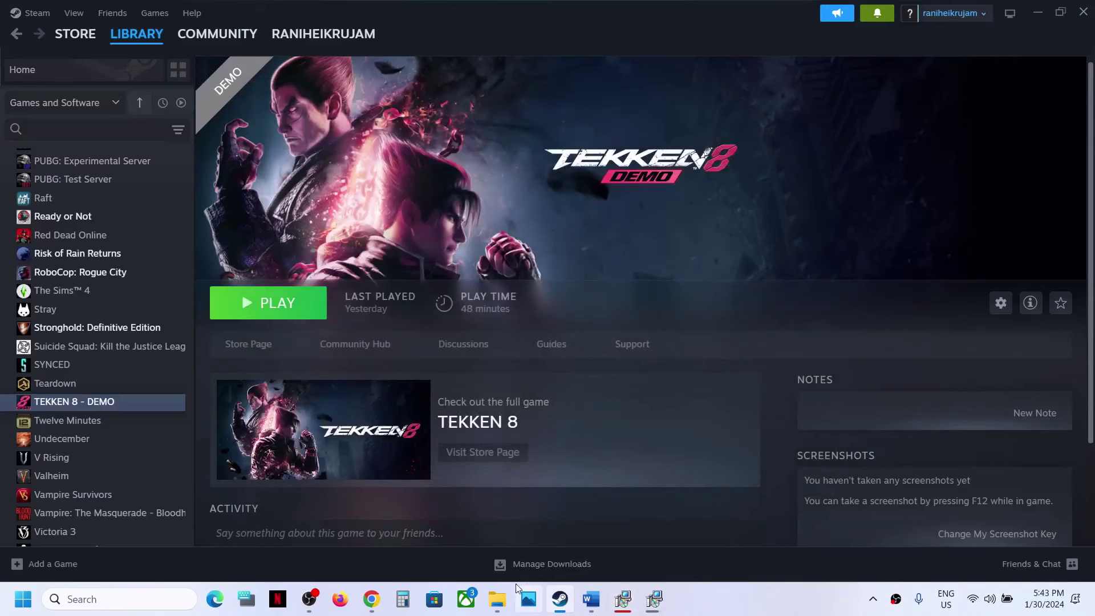
Step: Return to the Word document and read Step 16's advice on closing overlay apps and overclocking apps such as MSI Afterburner
click(591, 599)
drag(645, 317, 629, 258)
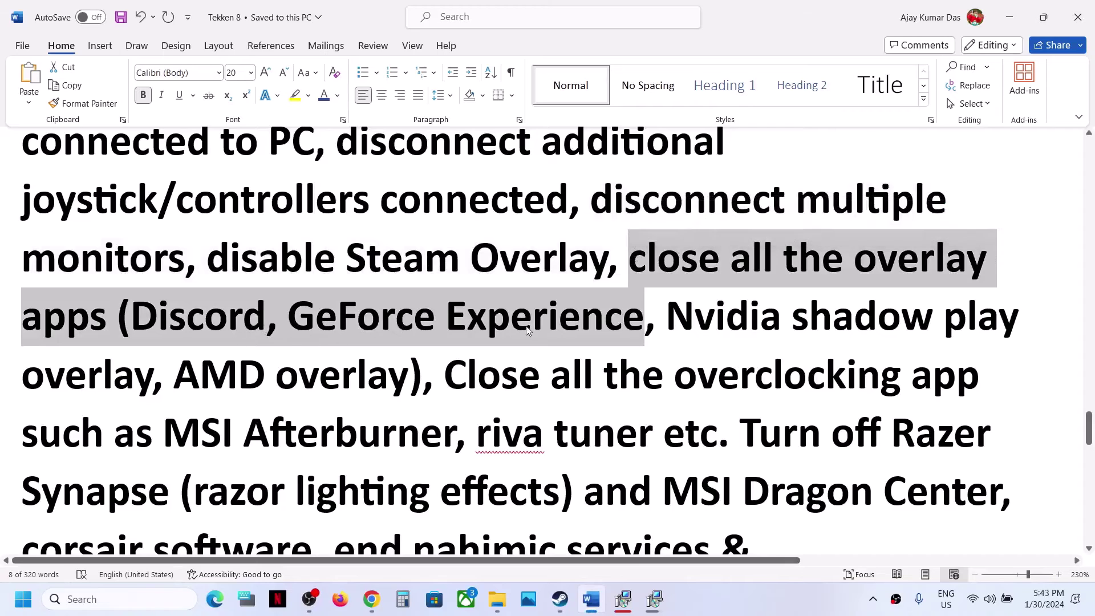
click(672, 290)
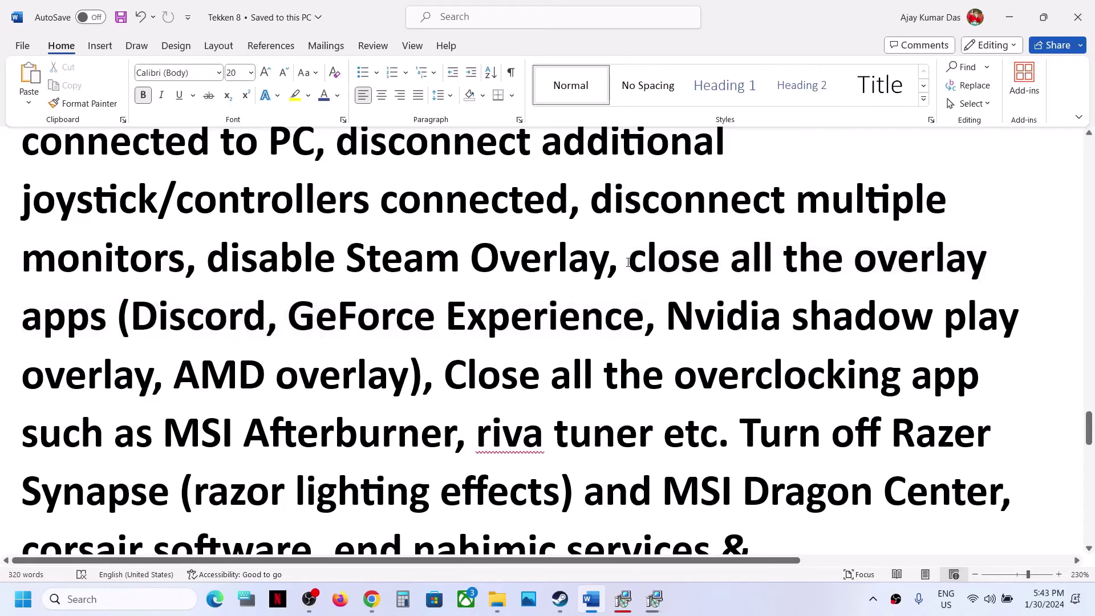
drag(628, 263, 243, 435)
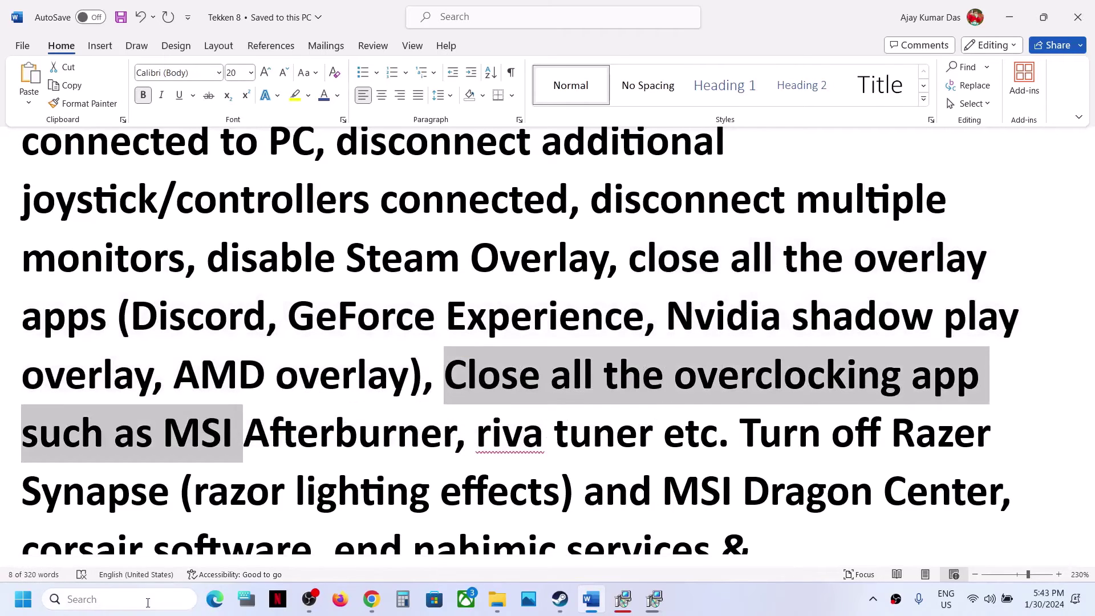
Step: Search Windows for "msi" to look up the overclocking app, and dismiss the search without opening anything
click(148, 603)
text(msi)
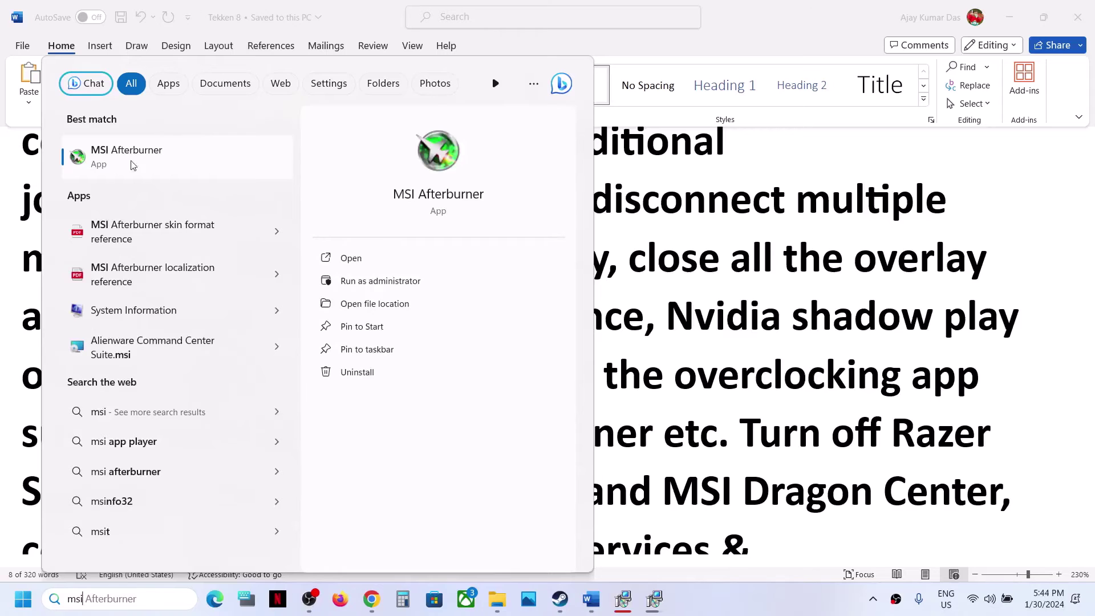
click(664, 434)
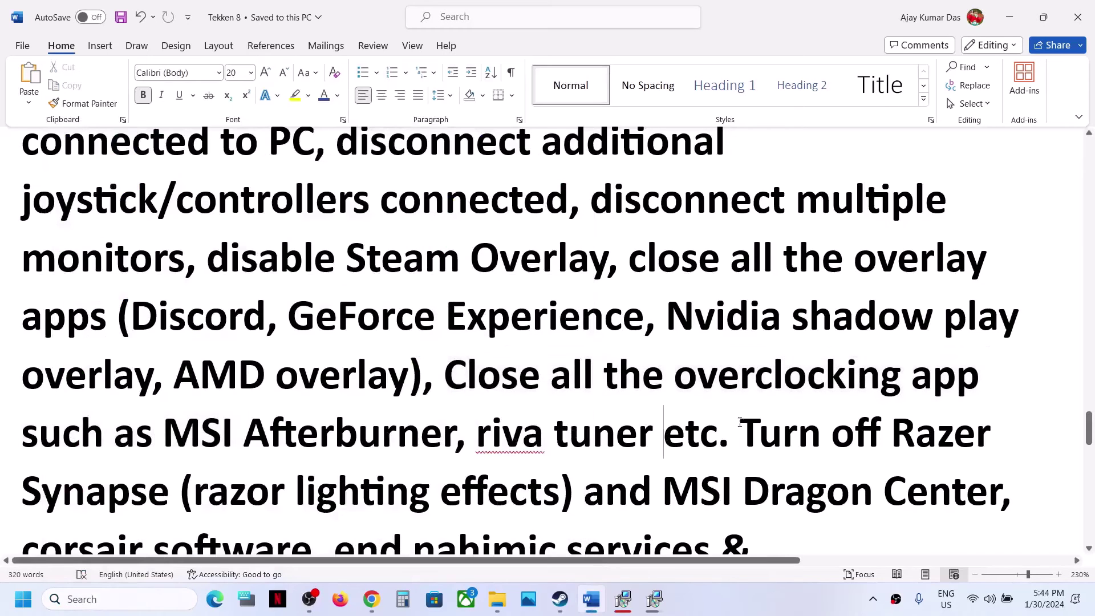
Step: Read the rest of Step 16 on turning off Razer Synapse and MSI Dragon Center, ending services, closing browsers and removing the undervolt
drag(740, 423, 769, 537)
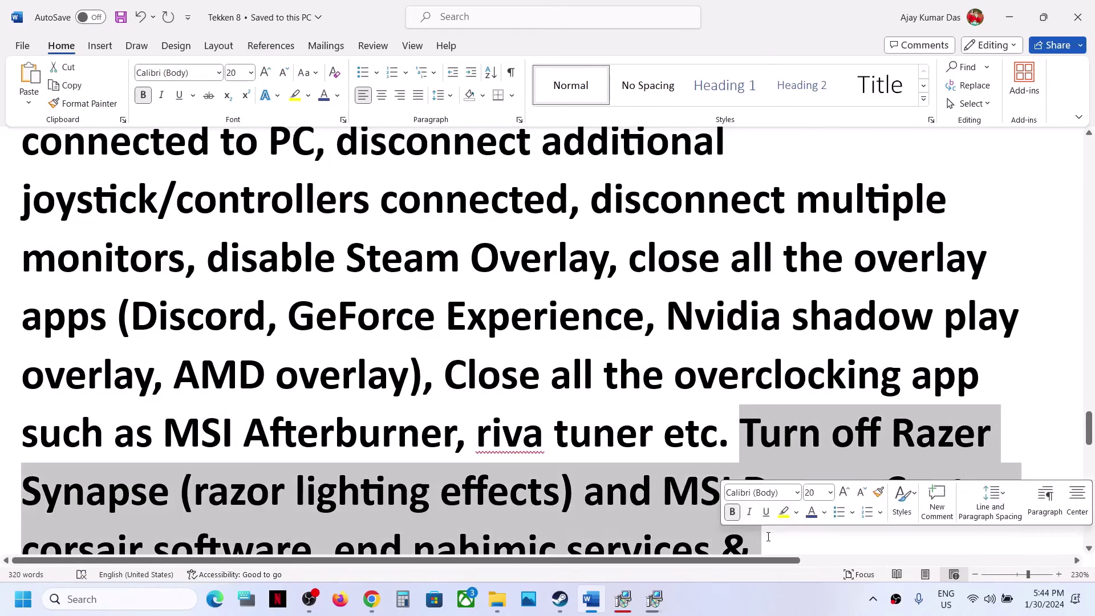
scroll(769, 537, down, 2)
scroll(768, 533, down, 1)
scroll(768, 533, up, 3)
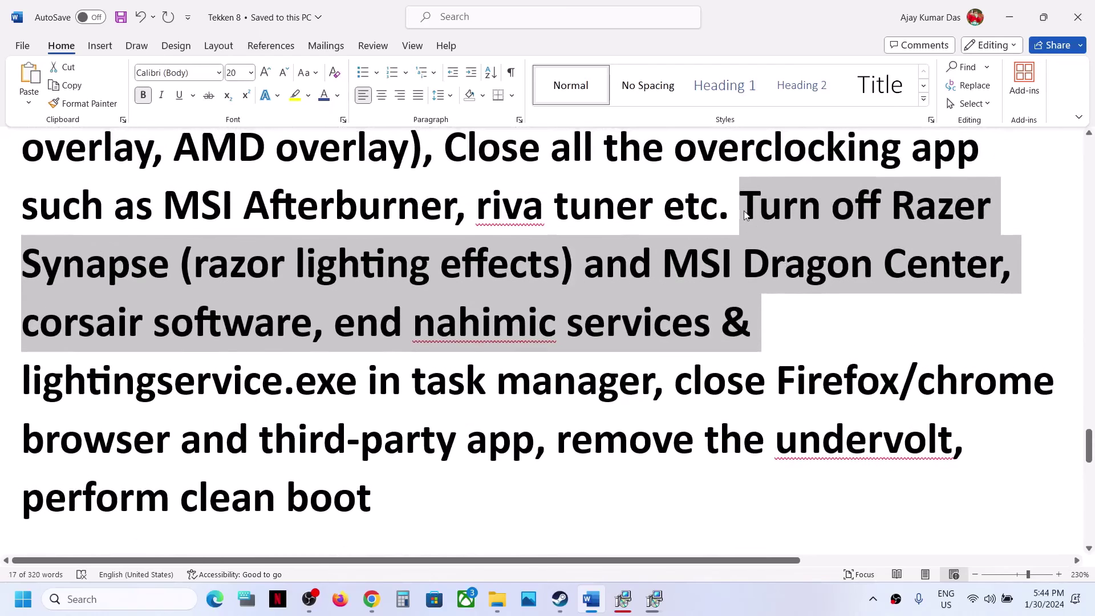
drag(742, 209, 953, 442)
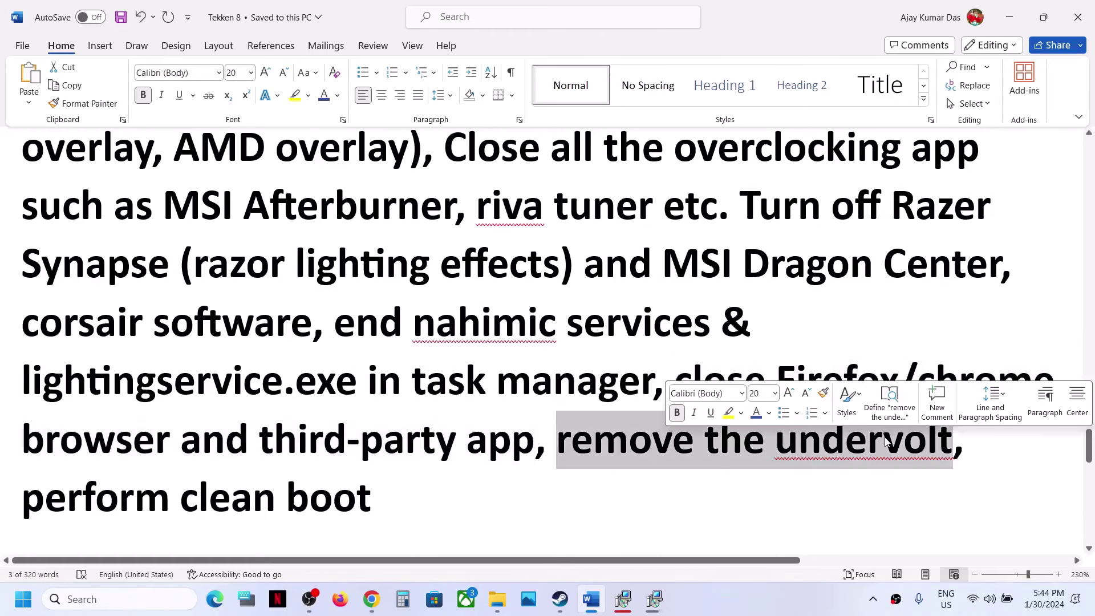
Step: Read Step 16's clean boot advice in the document and open System Configuration through a Windows search
drag(390, 509, 17, 508)
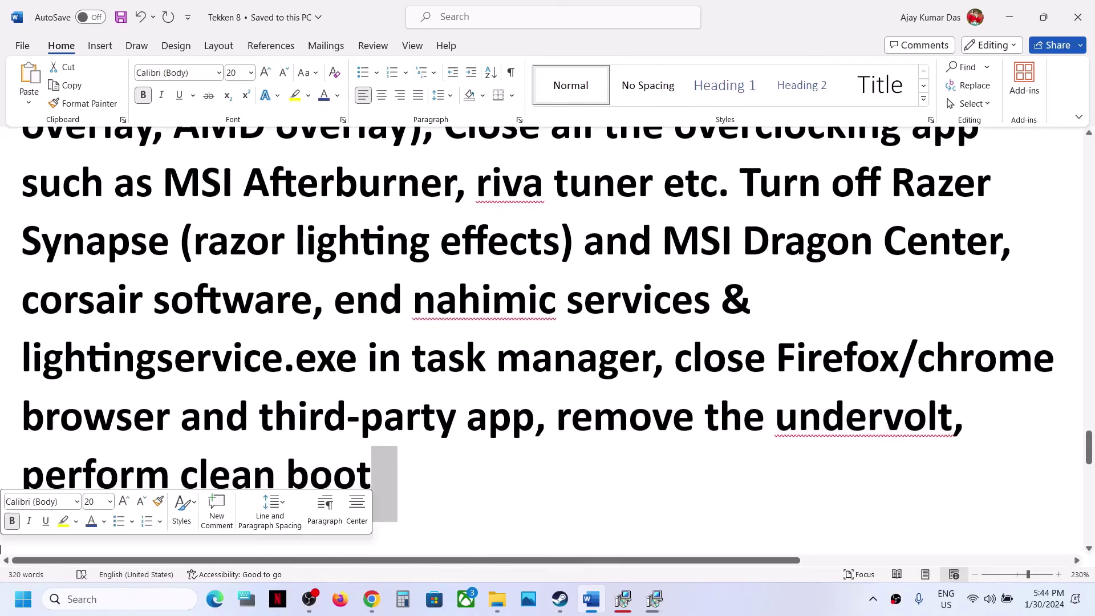
double_click(135, 474)
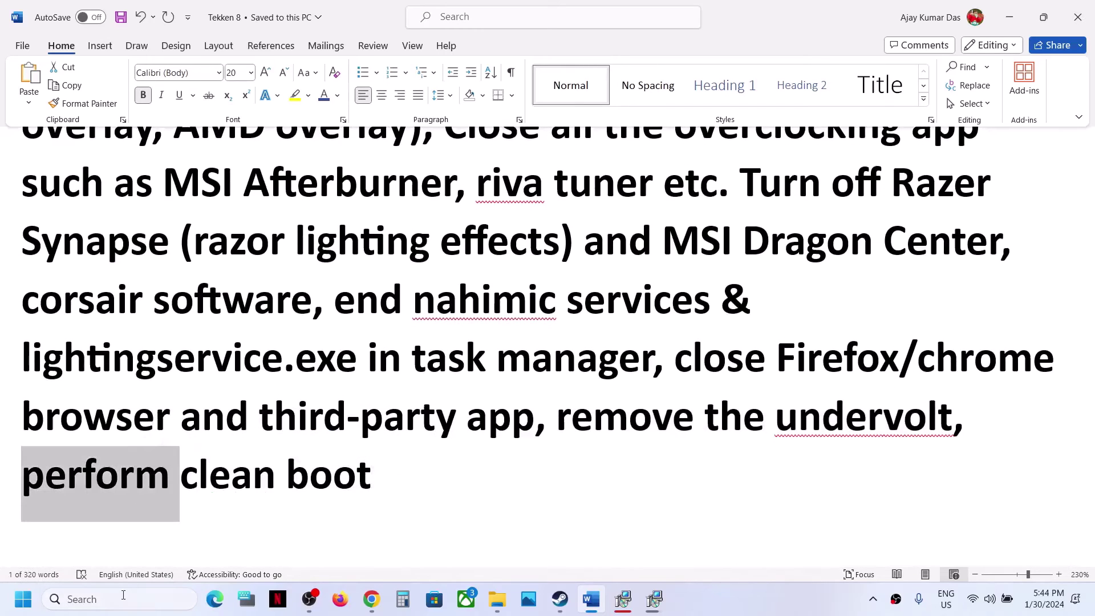
click(123, 599)
text(system)
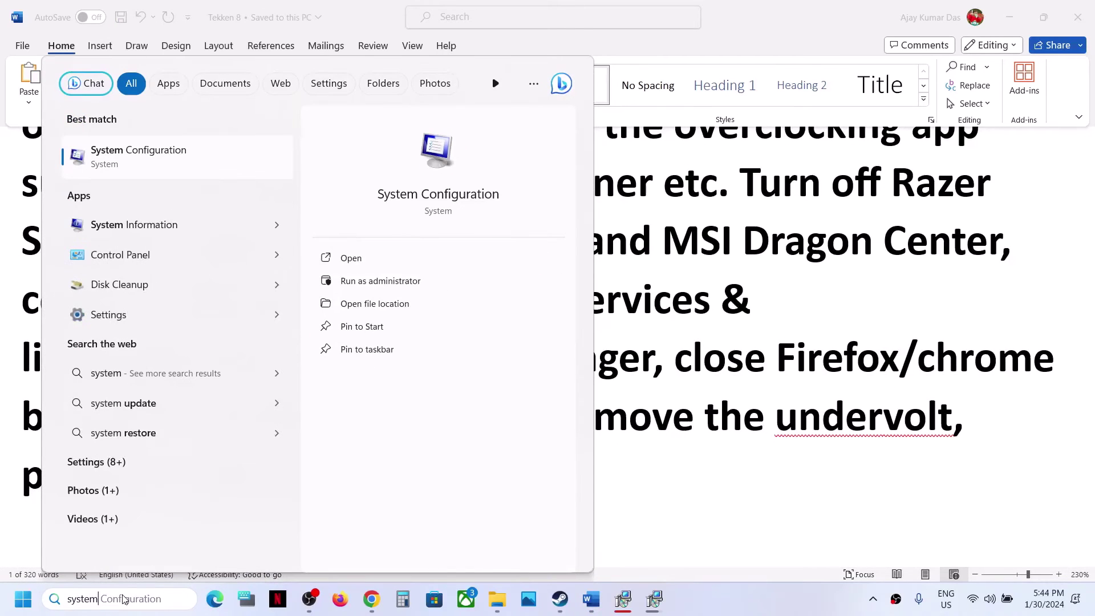
key(Right)
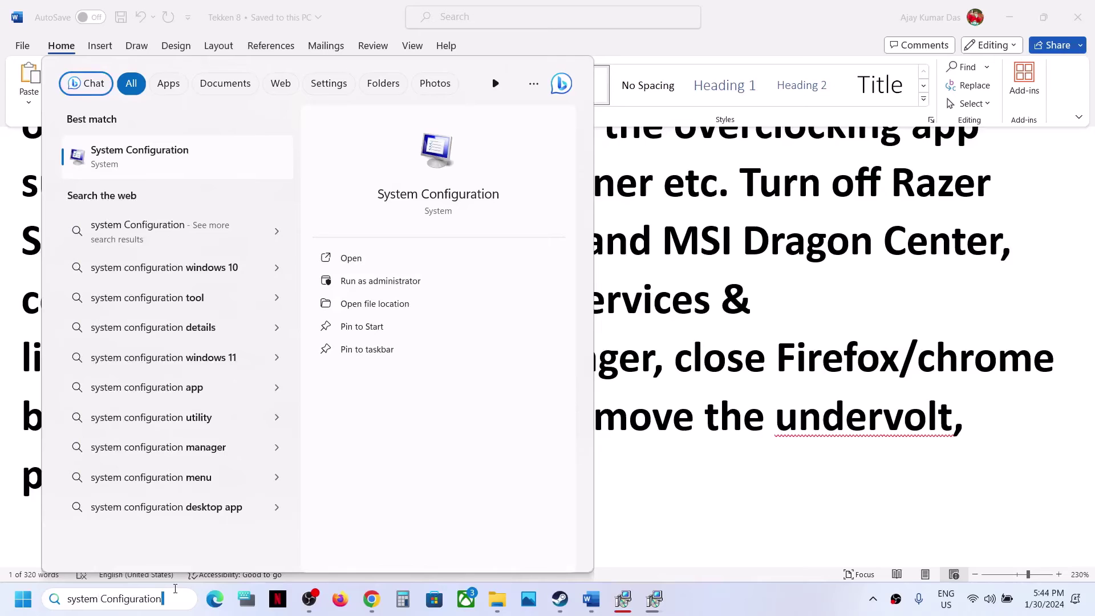
click(181, 156)
Step: Hide all Microsoft services in the services list of System Configuration and confirm the dialog
click(438, 189)
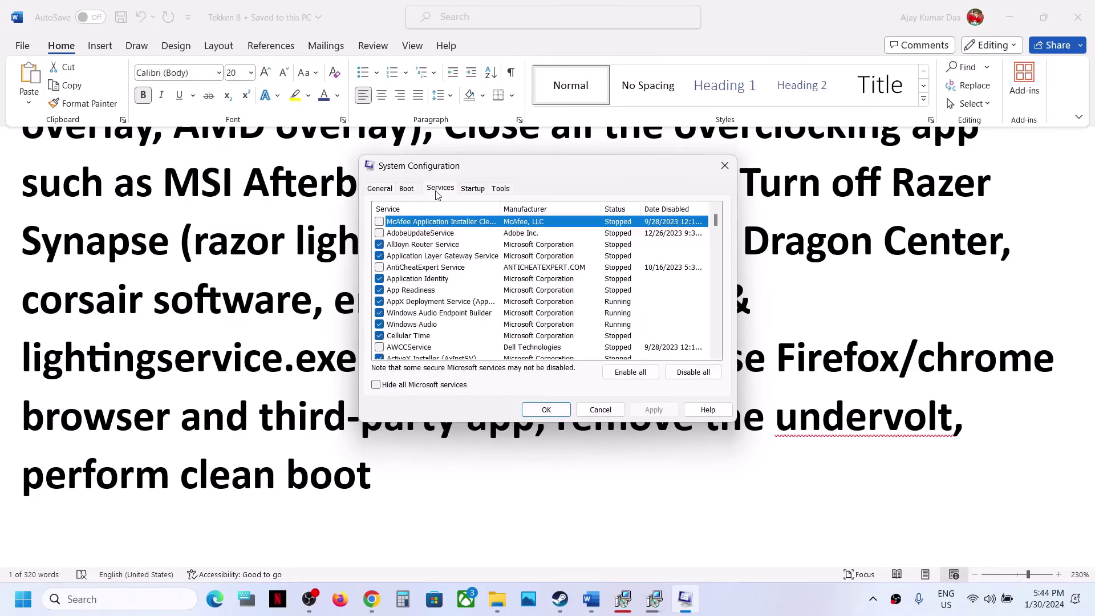
click(376, 386)
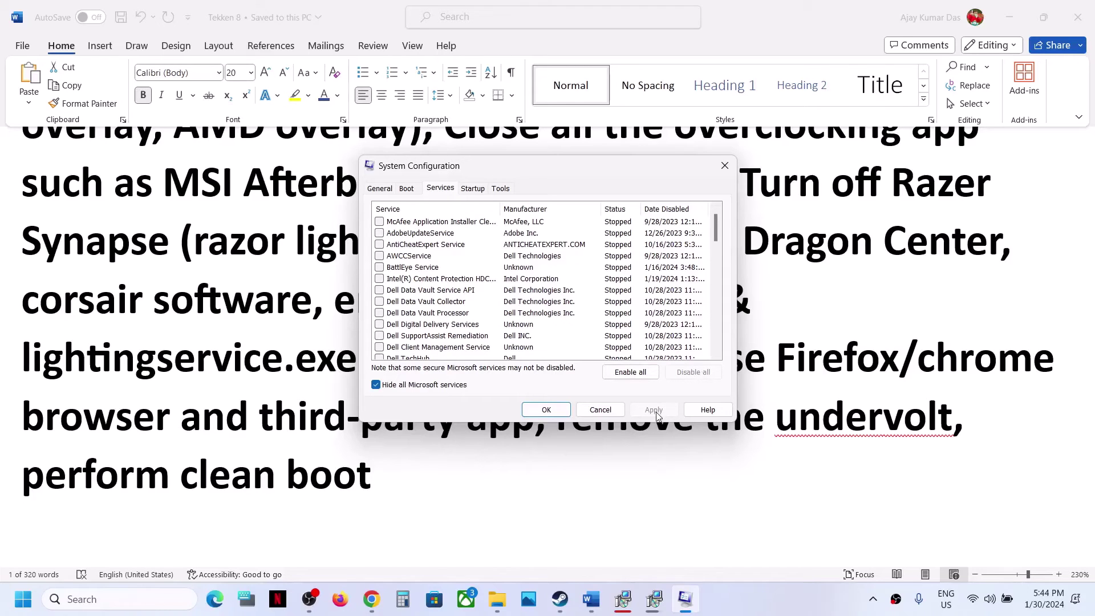
click(549, 411)
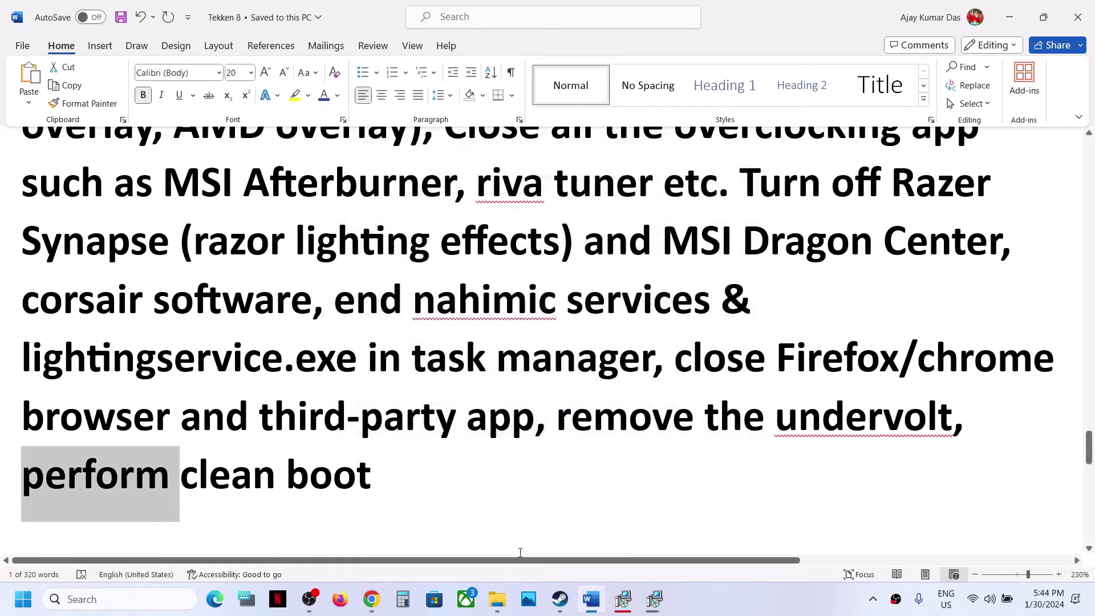
Step: Switch briefly to Steam, return to the Word document and read Step 17 on increasing the virtual memory
click(559, 599)
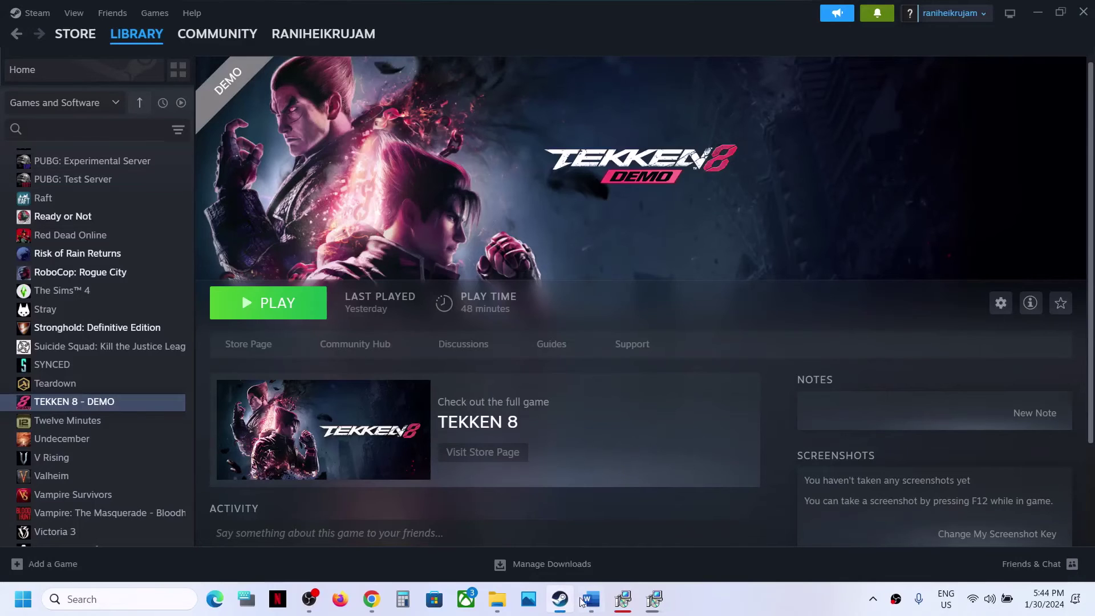
click(591, 600)
scroll(417, 340, down, 4)
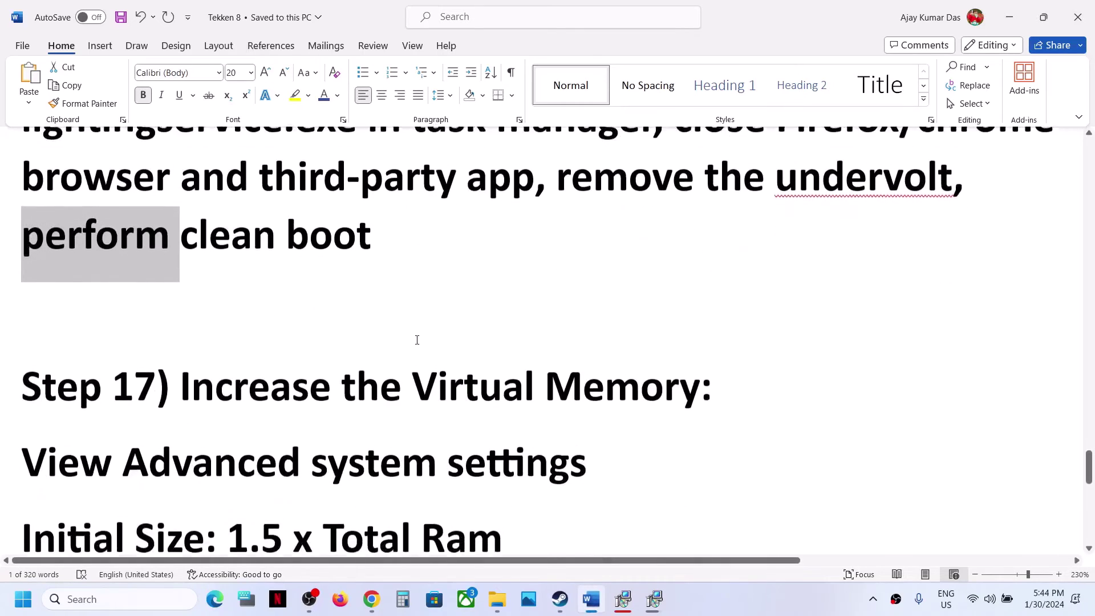
scroll(417, 340, down, 3)
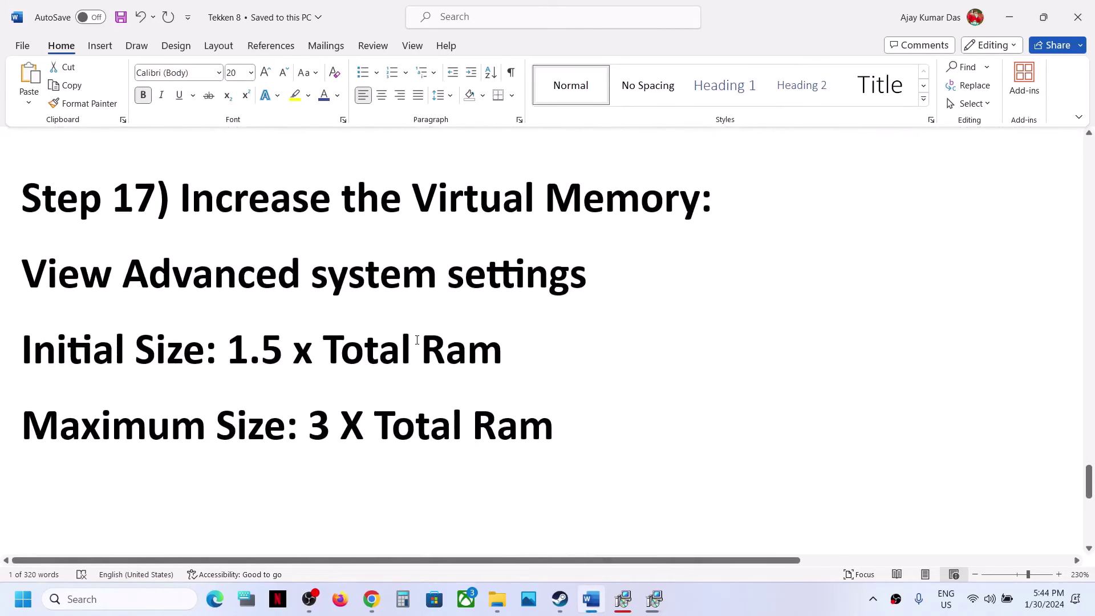
click(591, 601)
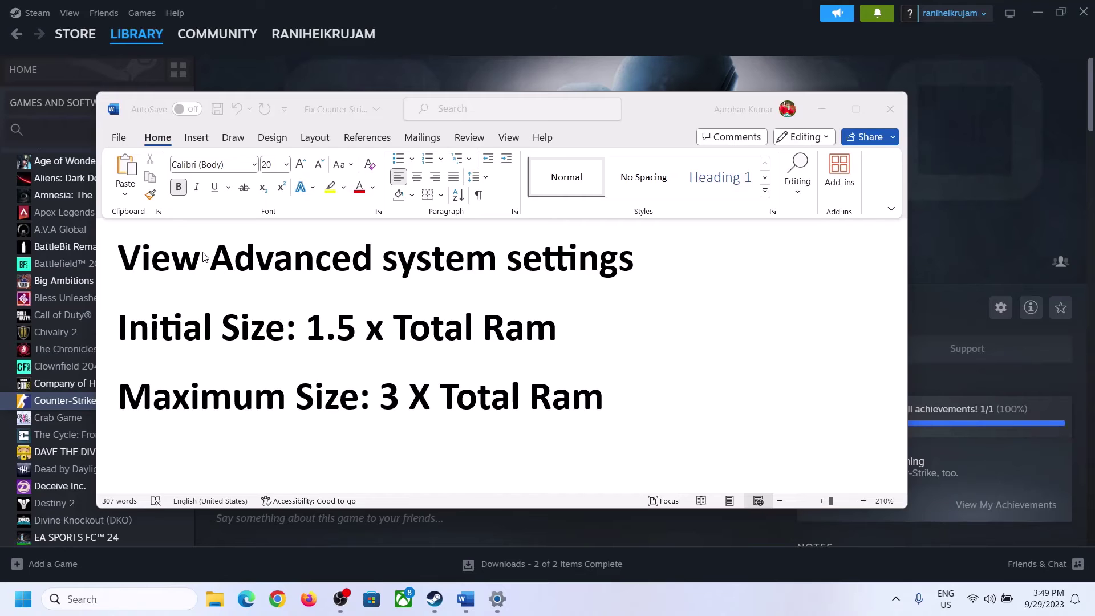
Step: Copy "View Advanced system settings" from the document, search Windows for it and open the matching control panel entry
click(132, 263)
drag(130, 263, 609, 270)
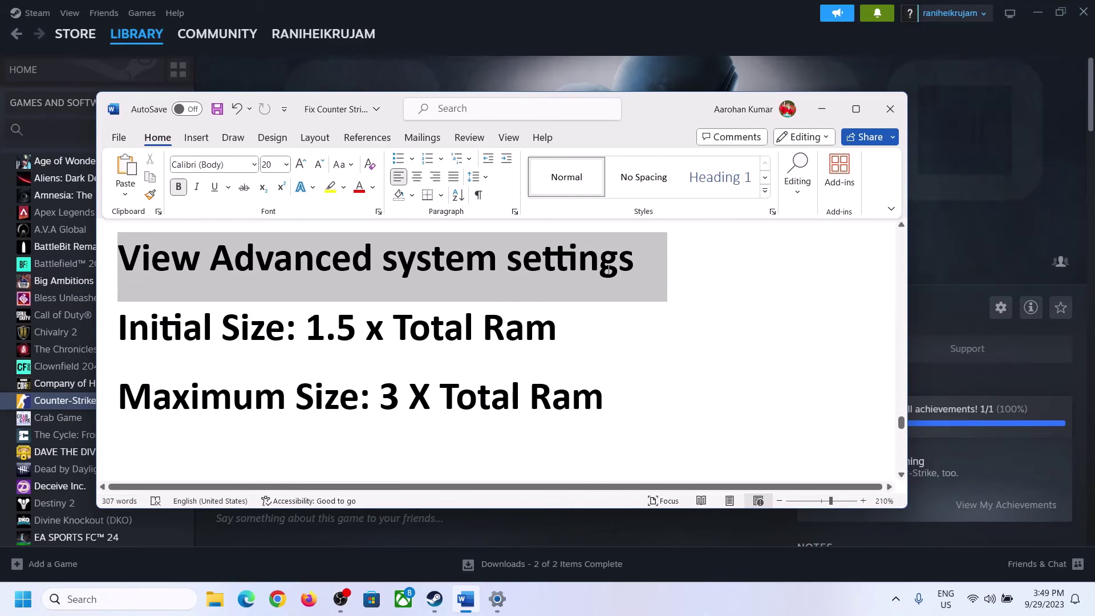
key(ctrl+c)
click(130, 597)
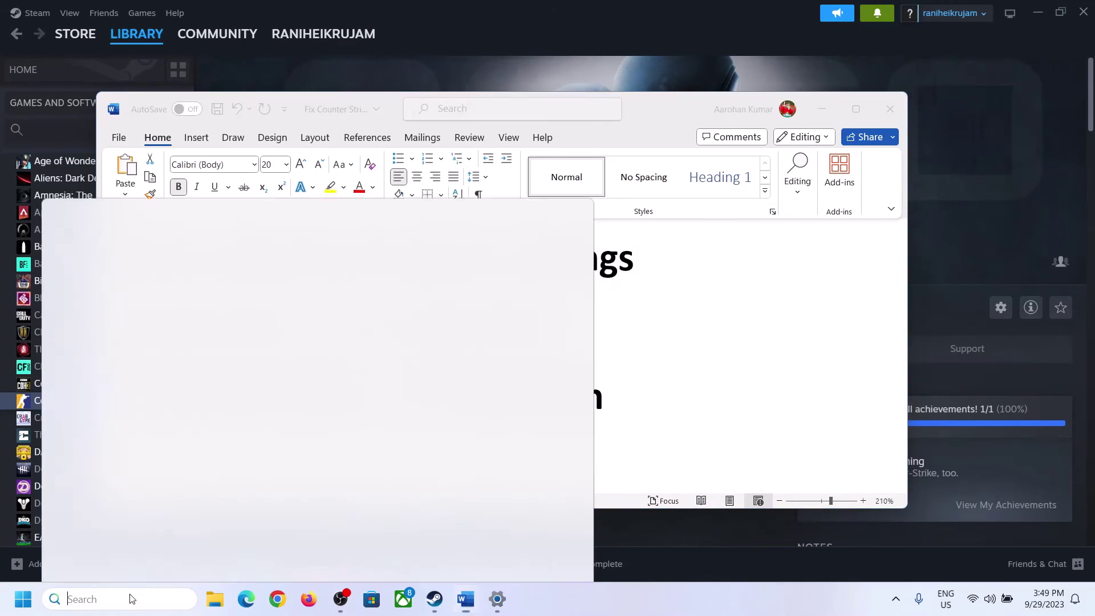
key(ctrl+v)
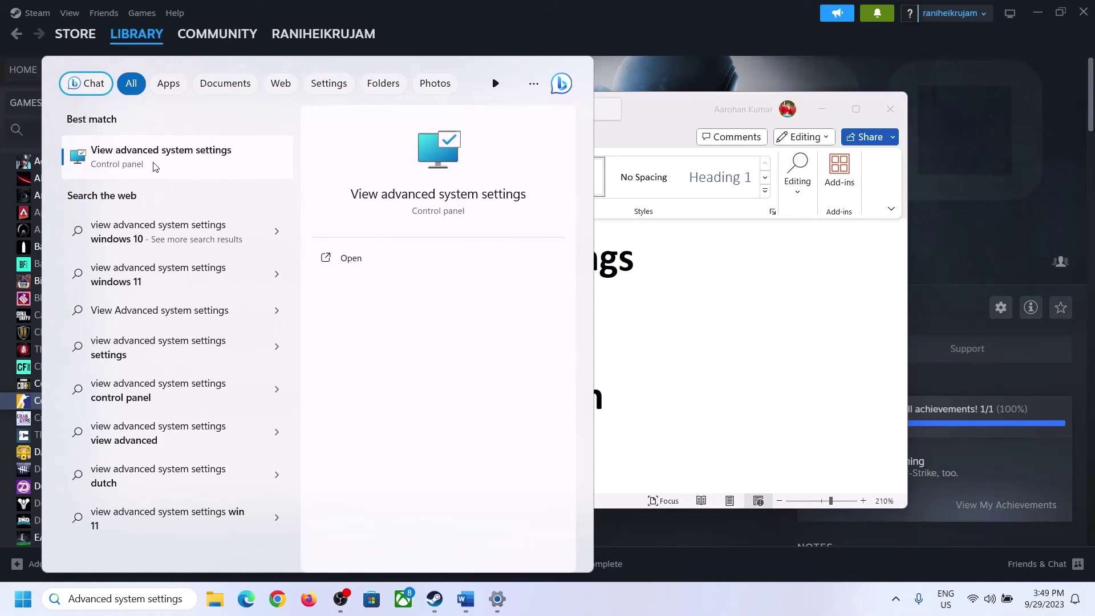
click(153, 165)
Step: Open the virtual memory settings from the advanced performance options, and switch drive C from automatic paging file management to a custom size
drag(230, 111, 490, 199)
click(610, 292)
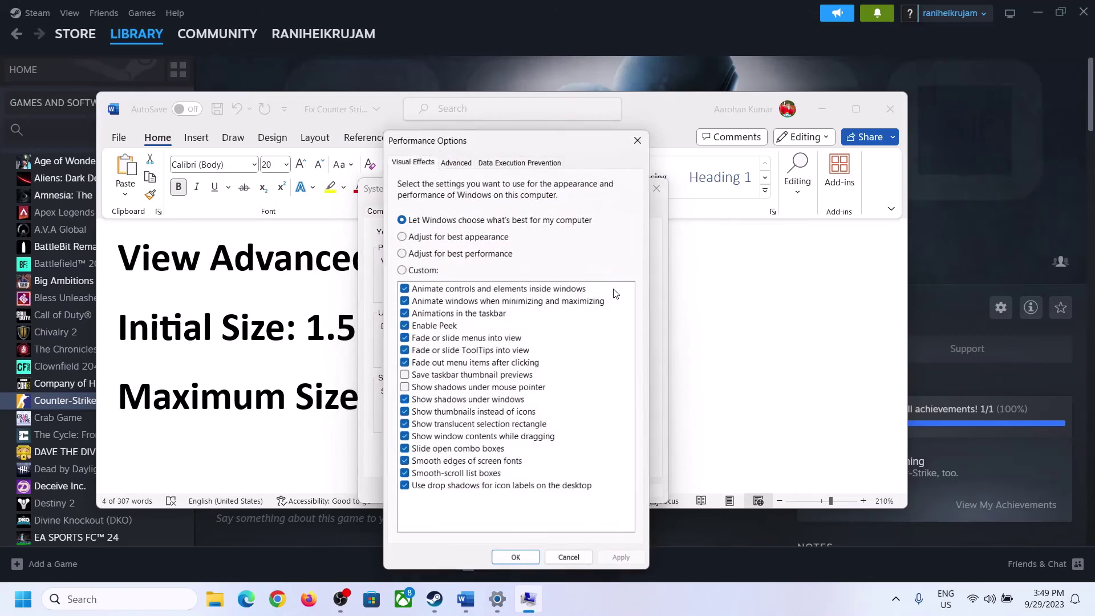
click(457, 161)
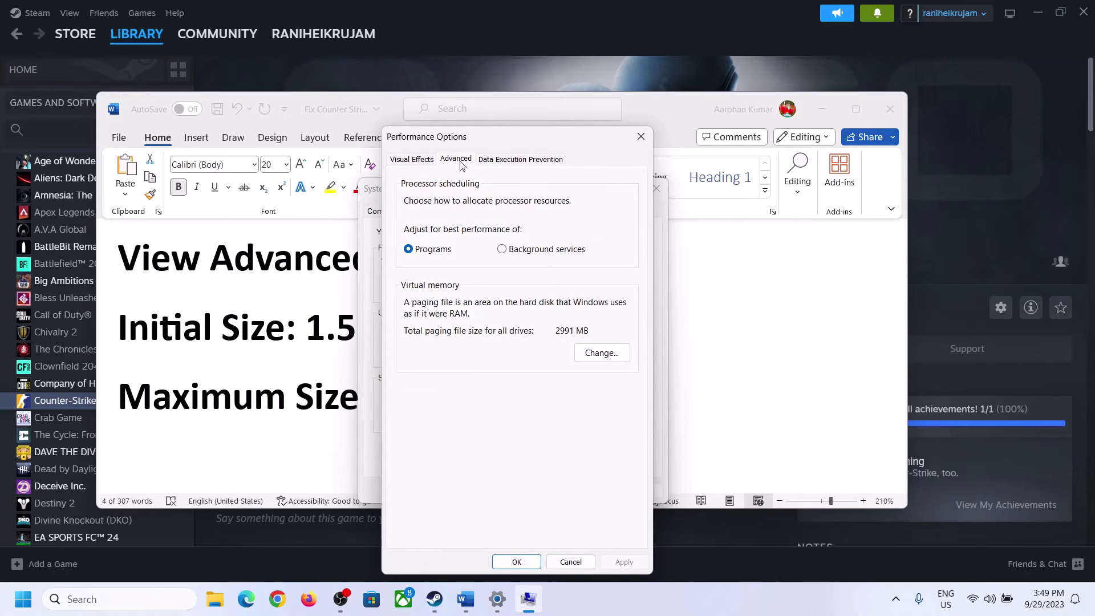
click(606, 354)
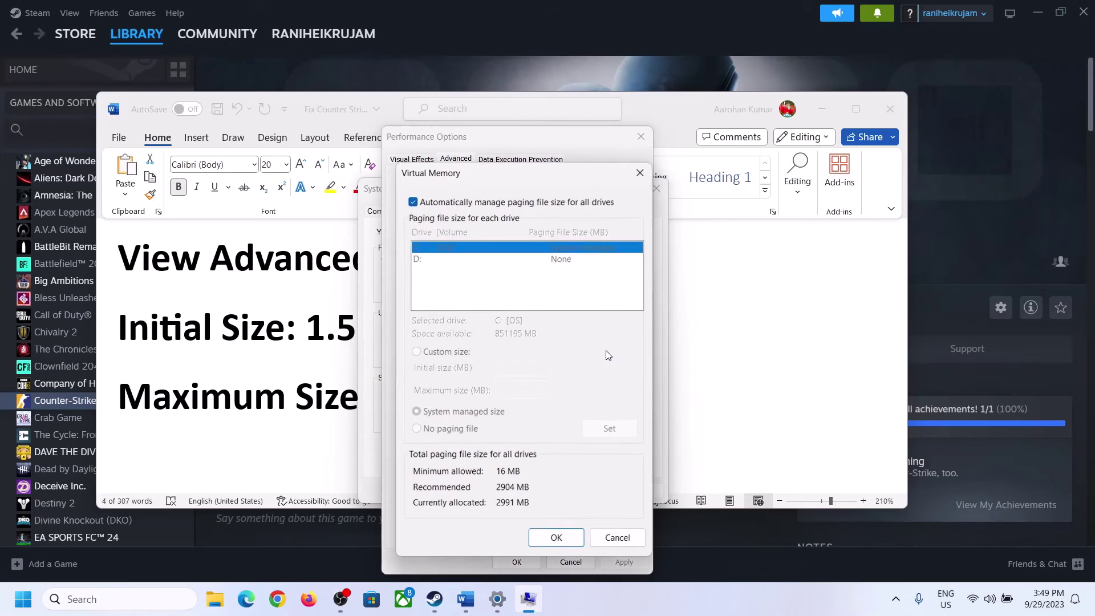
click(413, 202)
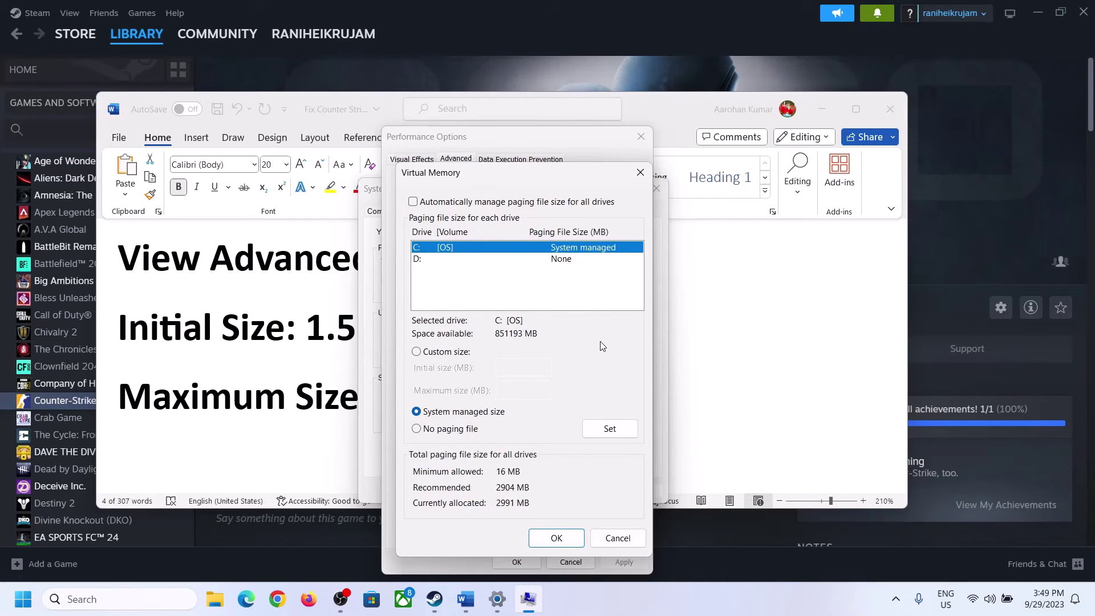
click(417, 352)
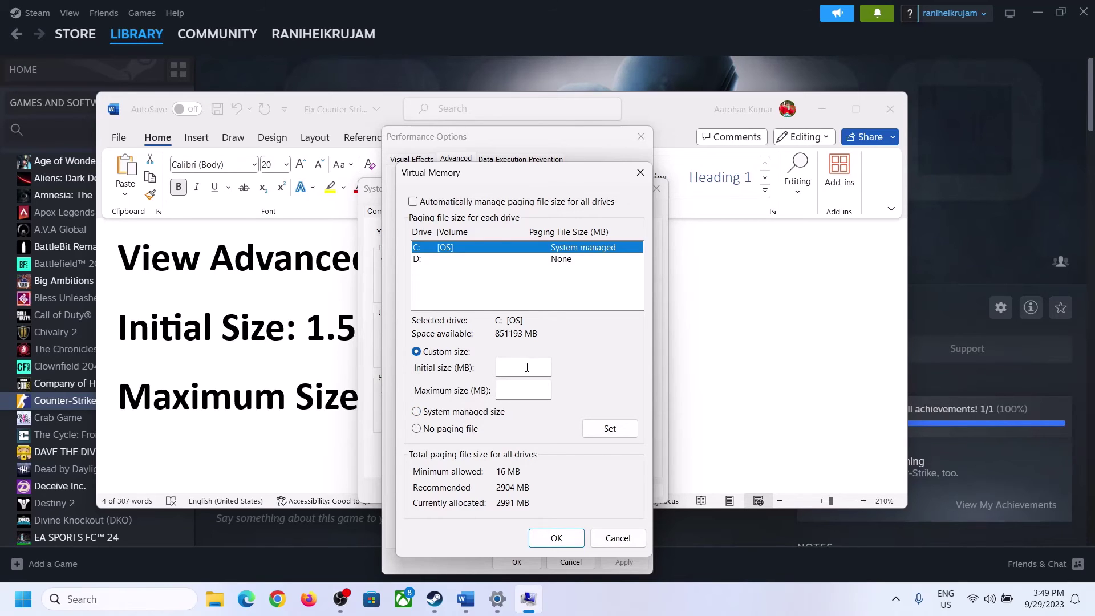
Step: Read the initial size formula in the document and check the installed RAM on the About page of Windows Settings
click(319, 336)
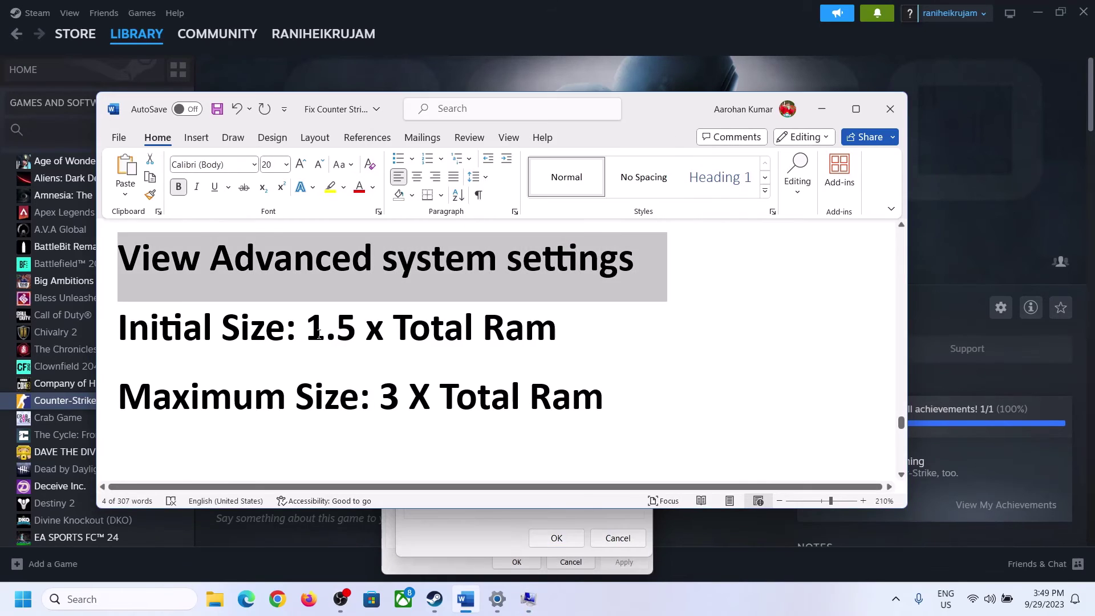
drag(319, 336, 505, 336)
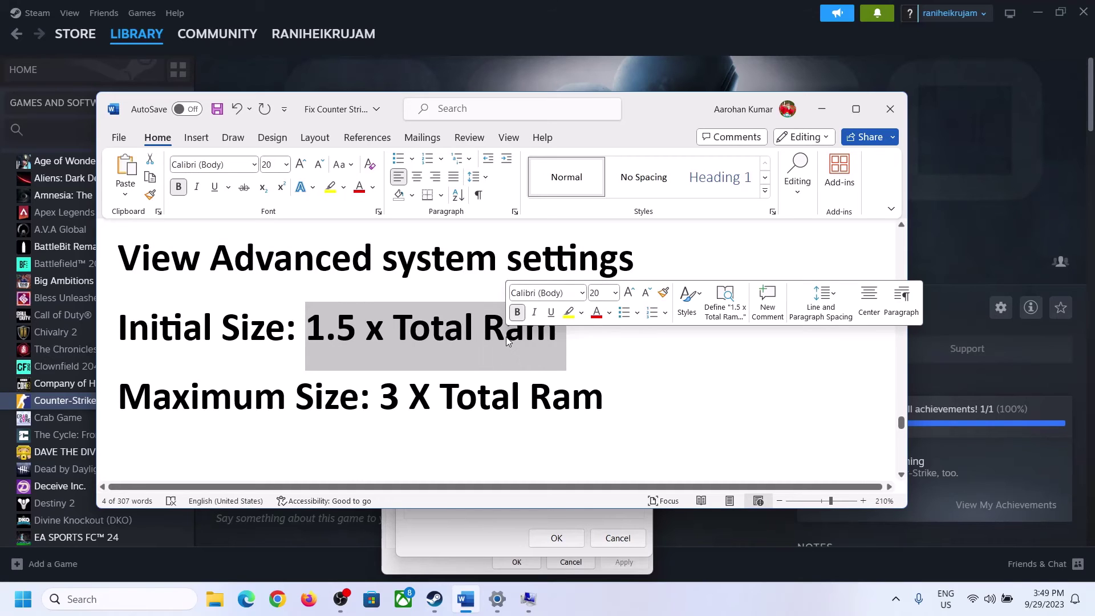
click(498, 603)
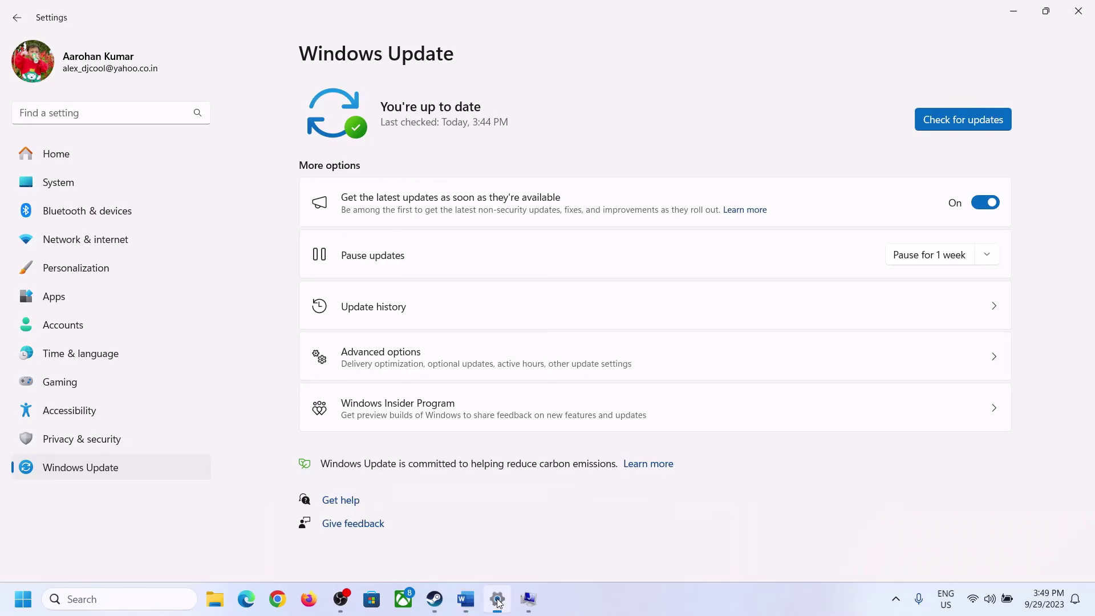
click(51, 191)
scroll(371, 491, down, 8)
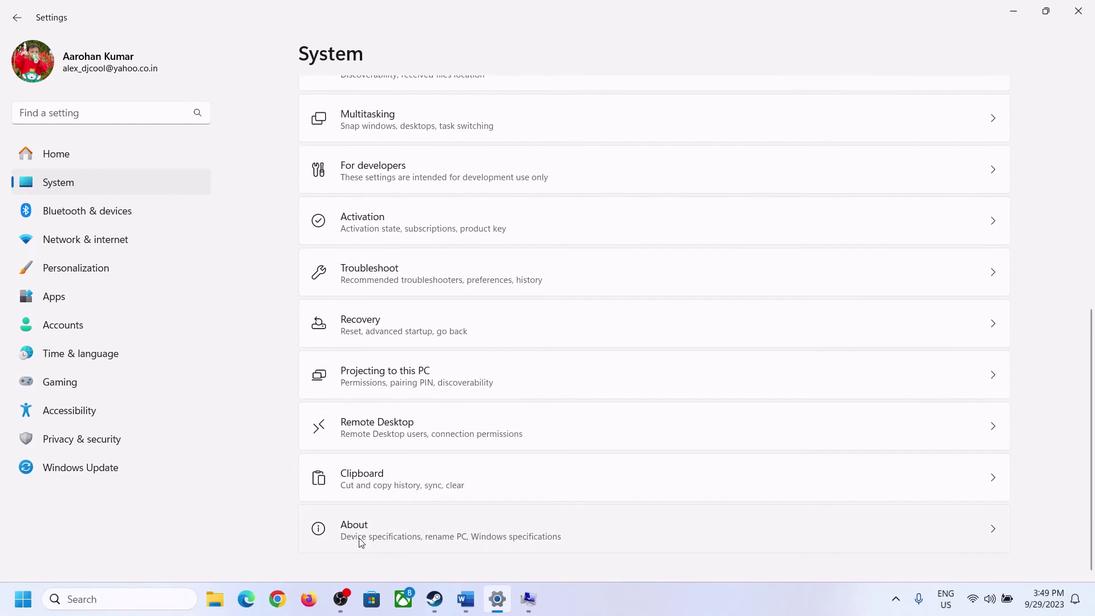
click(361, 539)
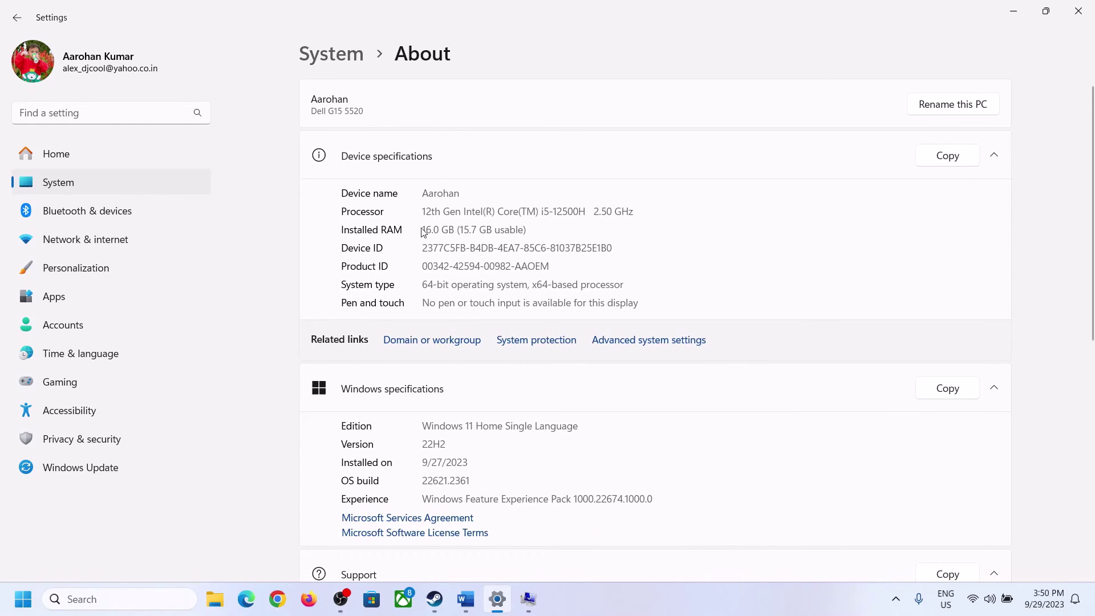
drag(436, 228, 427, 230)
click(431, 229)
drag(433, 224, 417, 223)
Step: Launch Calculator with the Run command "calc" and place its window beside the Virtual Memory dialog
click(529, 601)
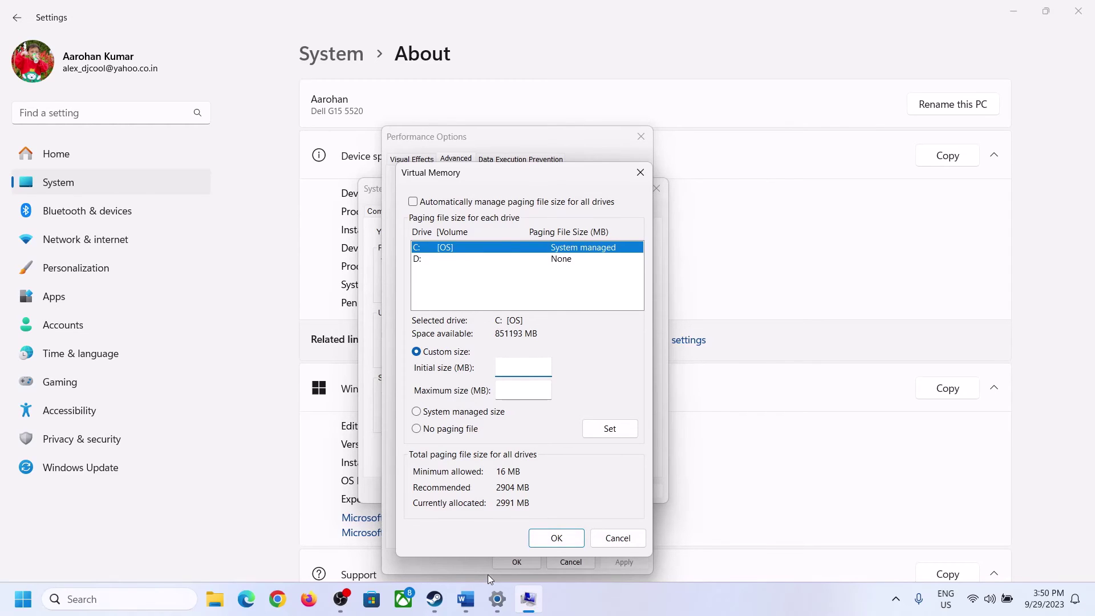
mouse_move(498, 599)
click(493, 528)
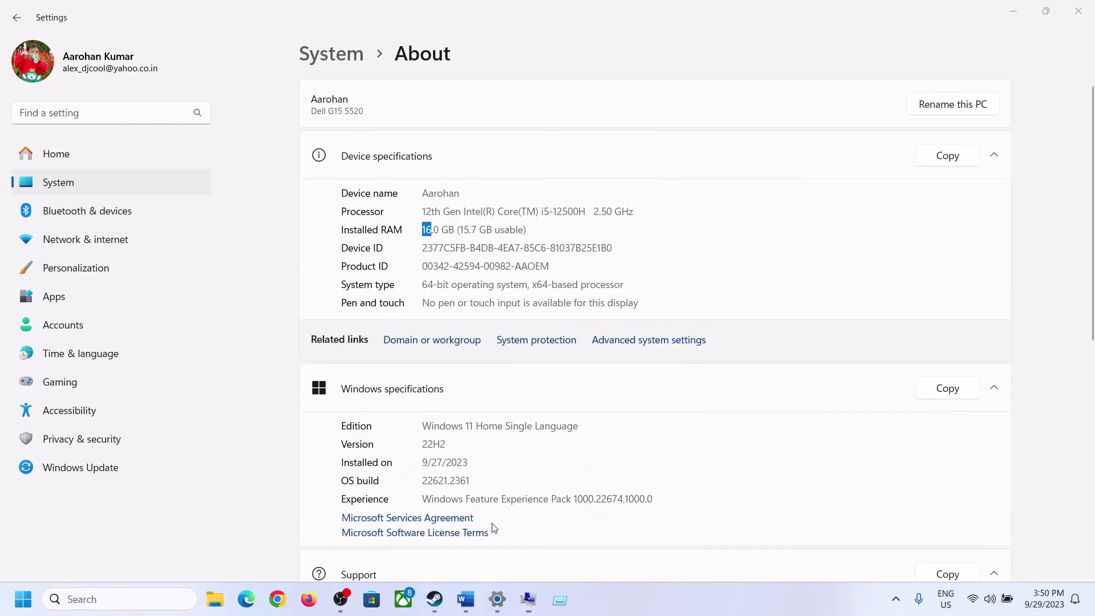
key(super+r)
text(ca)
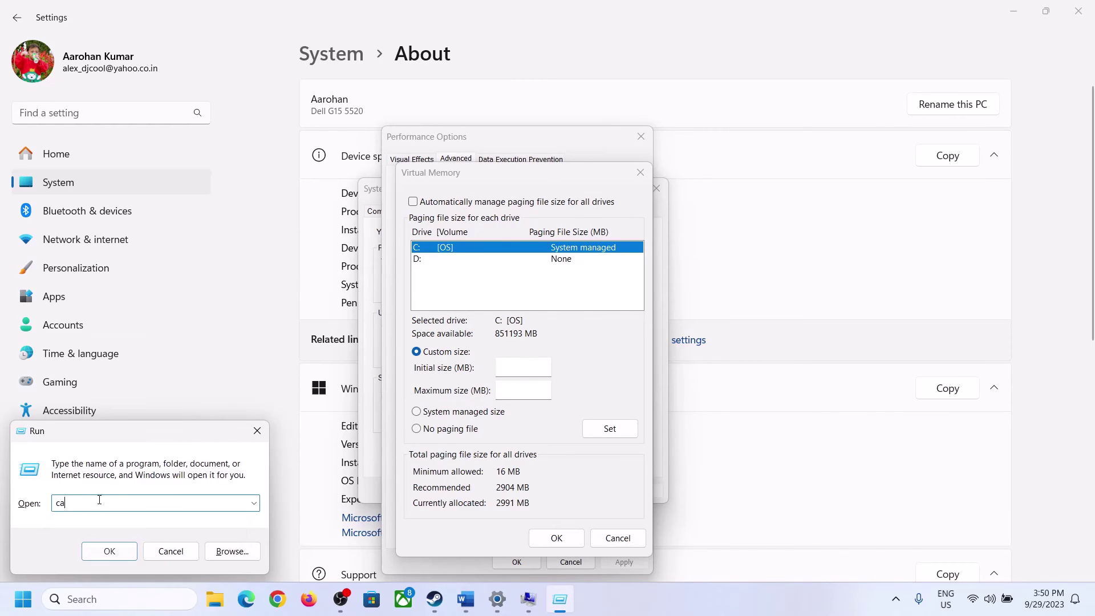
text(lc)
click(109, 551)
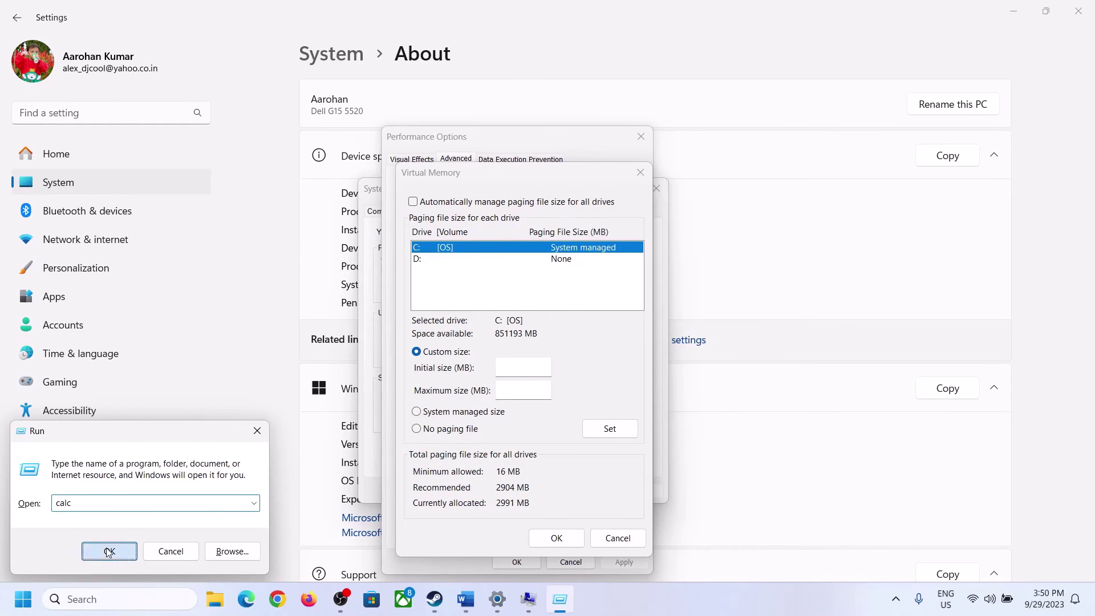
drag(134, 16, 798, 182)
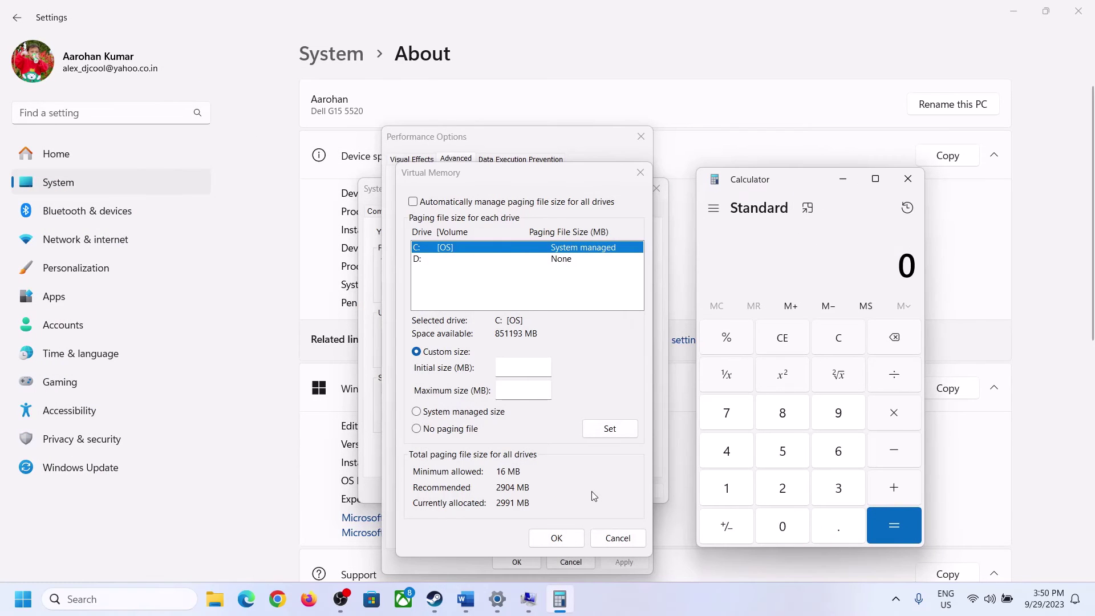
Step: Bring up the document's virtual memory size formulas and place them in view beside Calculator
click(466, 599)
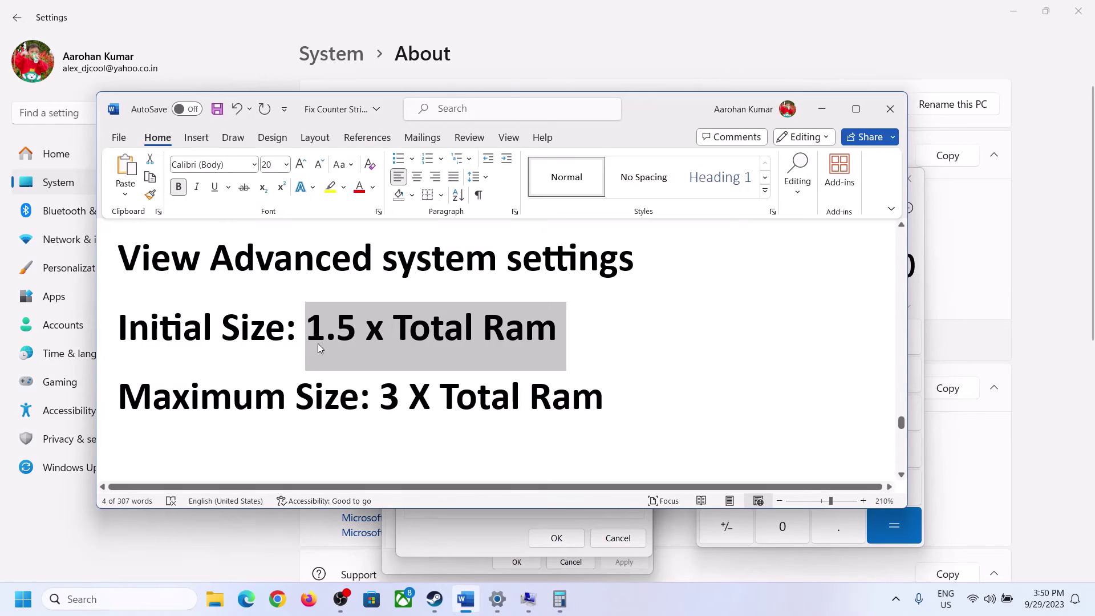
click(559, 599)
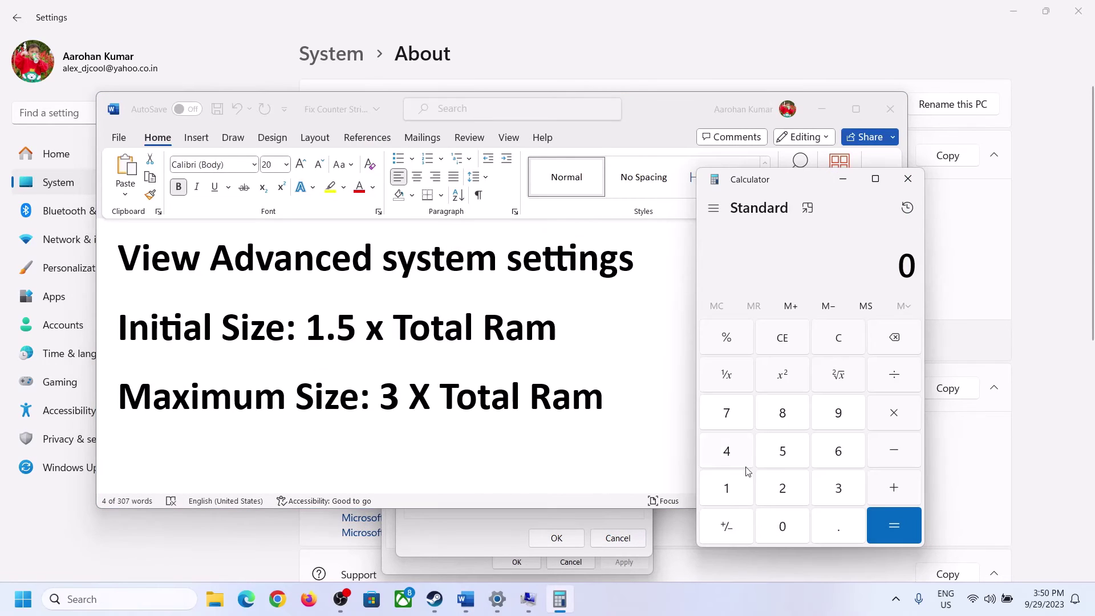
click(728, 492)
click(839, 450)
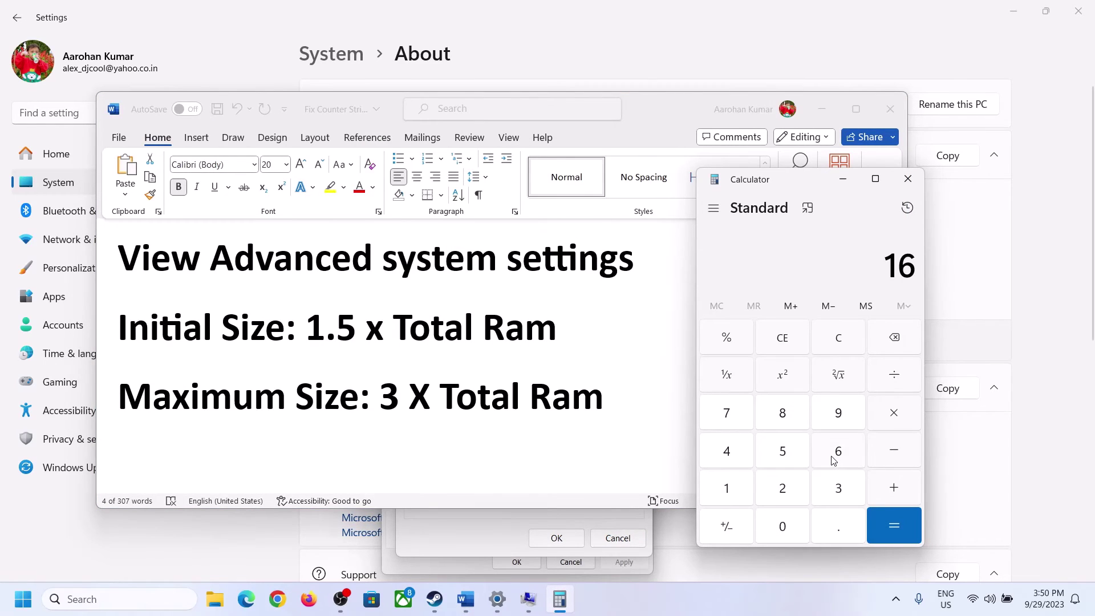
click(842, 351)
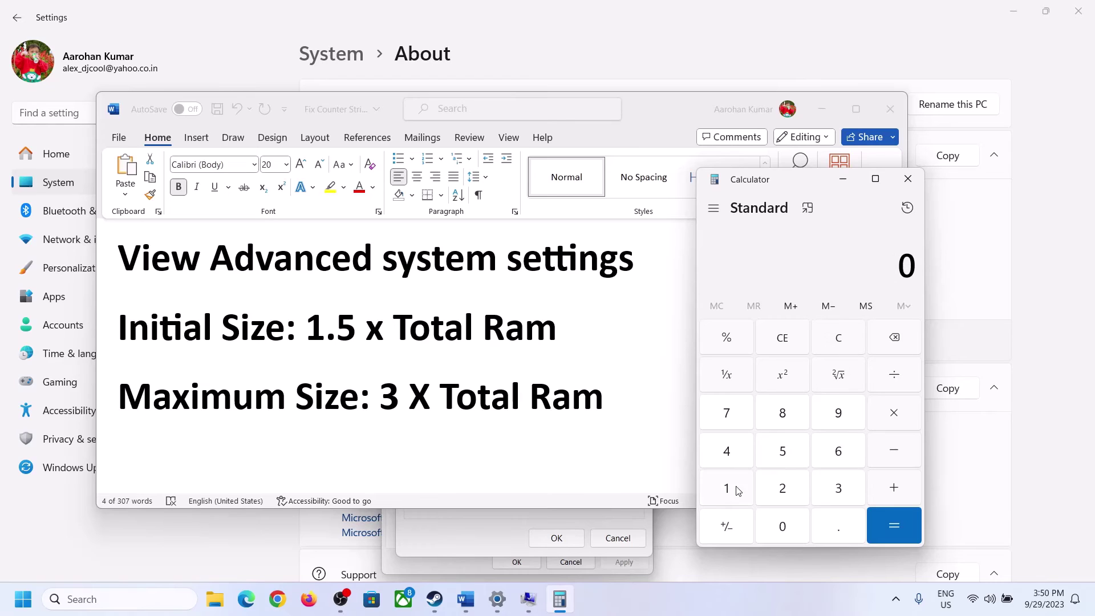
Step: Multiply the installed RAM of 16 GB by 1024 in Calculator to convert it to megabytes
click(736, 491)
click(821, 456)
click(893, 424)
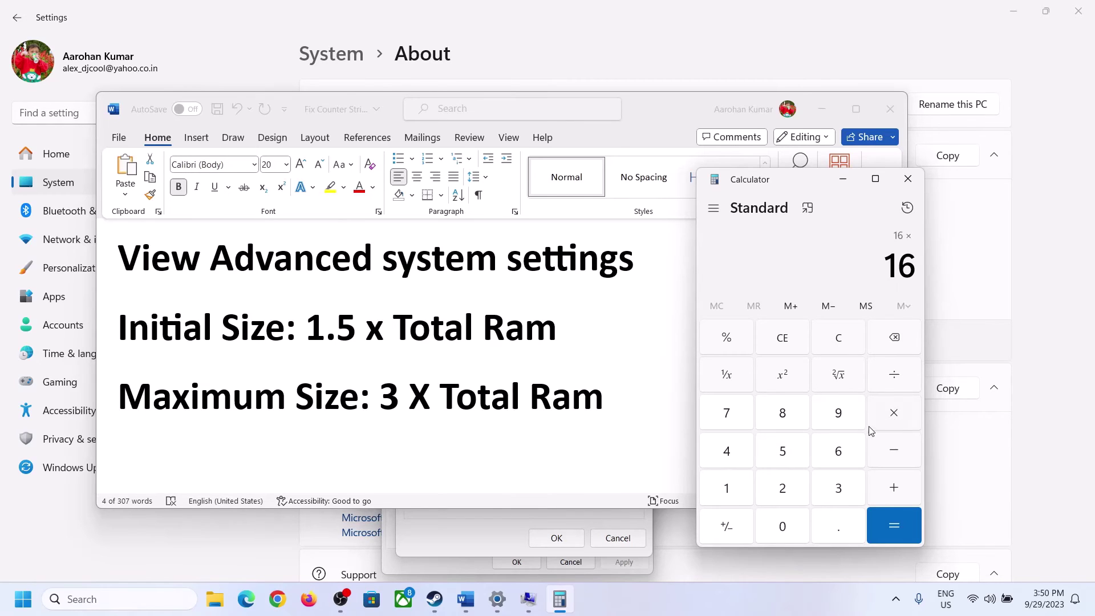
click(726, 492)
click(783, 524)
click(784, 492)
click(736, 462)
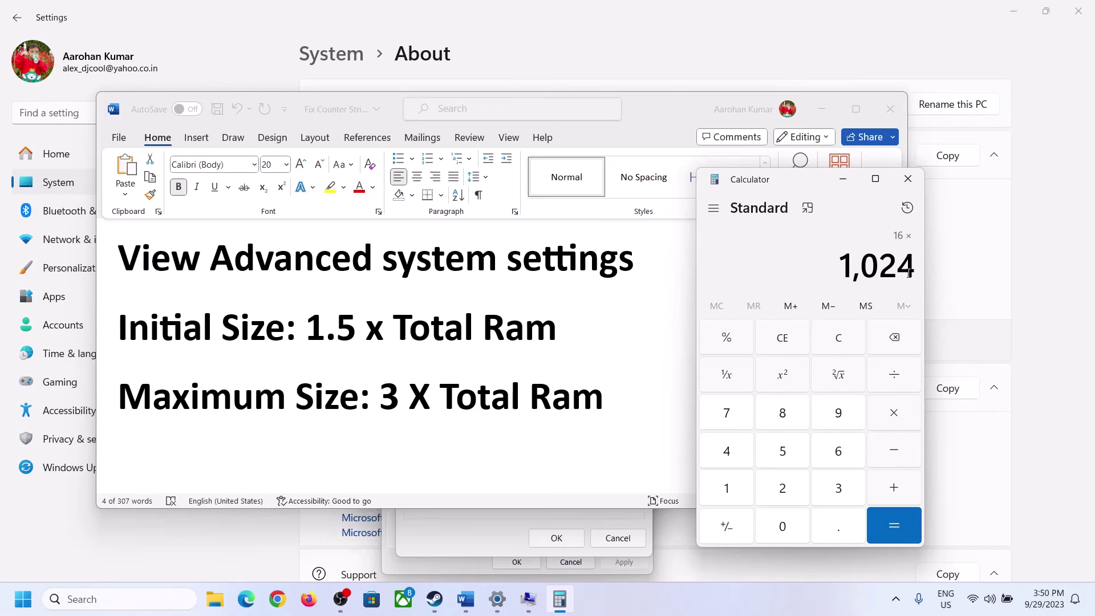
click(893, 526)
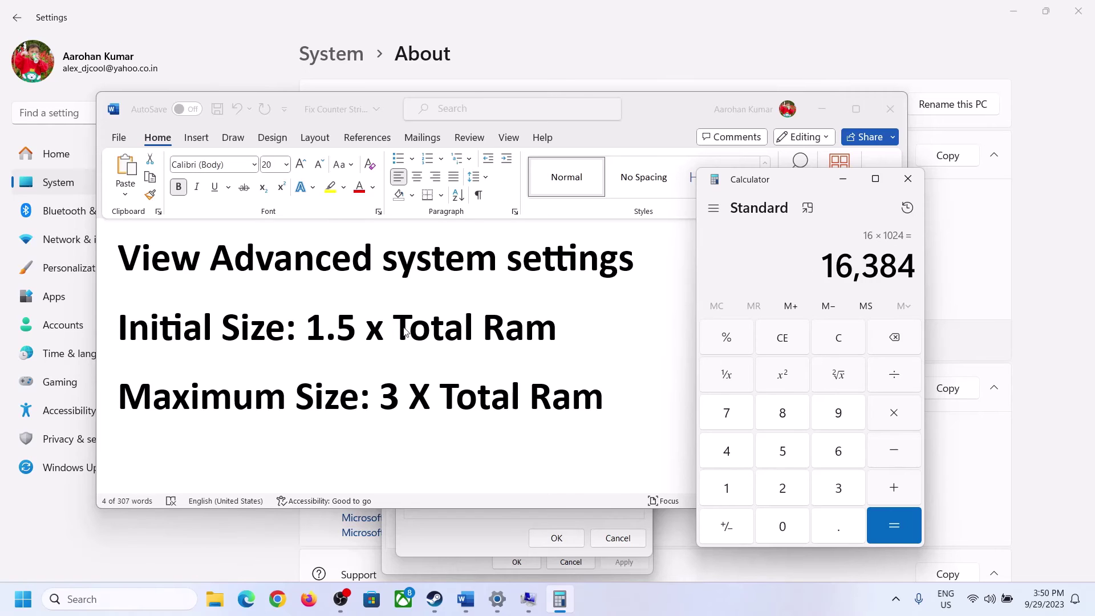
Step: Multiply the converted RAM amount by 1.5 in Calculator to get the initial paging file size
click(896, 417)
click(727, 489)
click(839, 526)
click(783, 452)
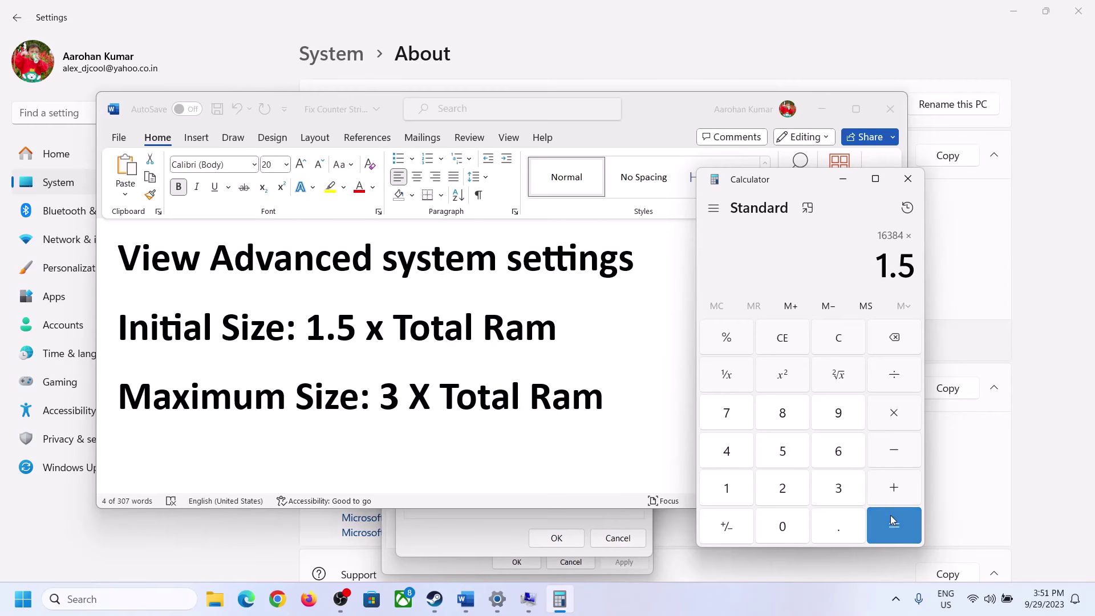
click(893, 520)
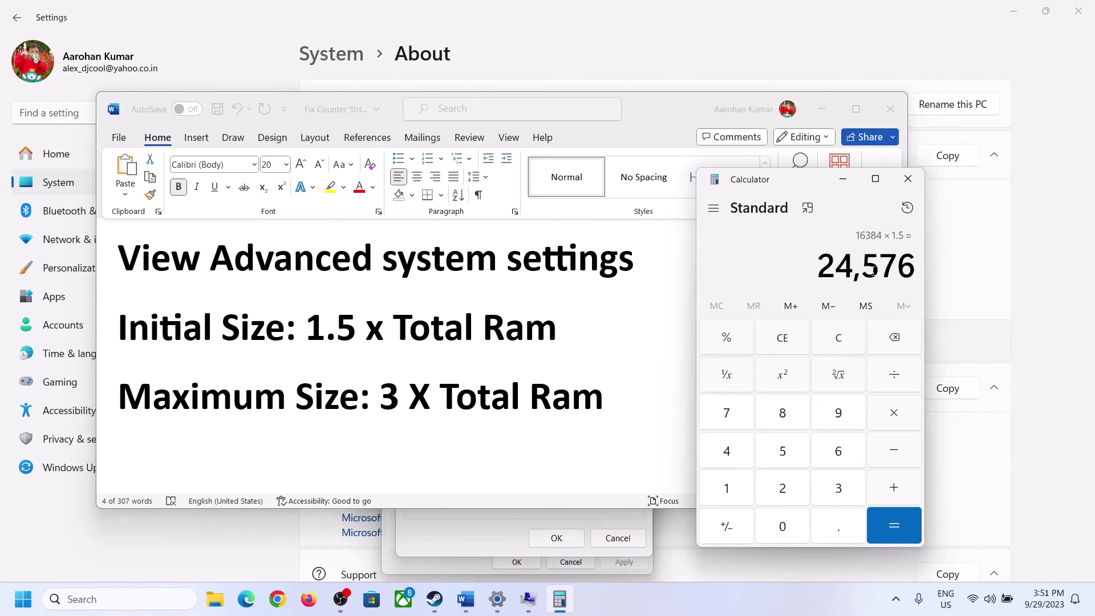
Step: Set the initial paging file size for drive C to 24576 MB in the Virtual Memory dialog
click(491, 525)
click(515, 365)
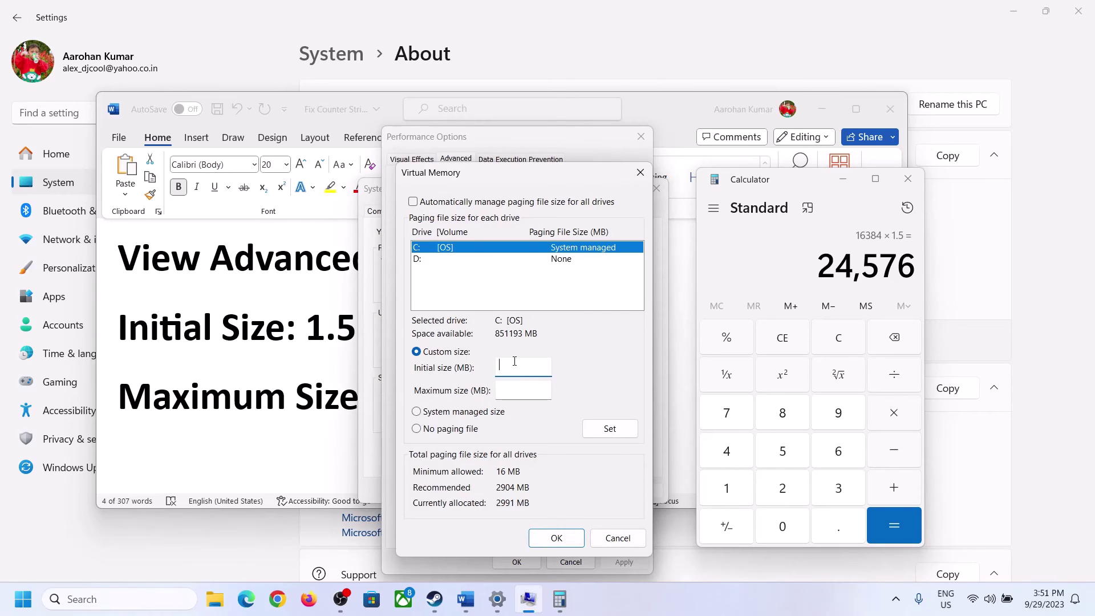
text(24576)
click(548, 389)
Step: Clear Calculator, recheck the installed RAM in Settings and multiply 16 by 1024 for the maximum size calculation
click(313, 403)
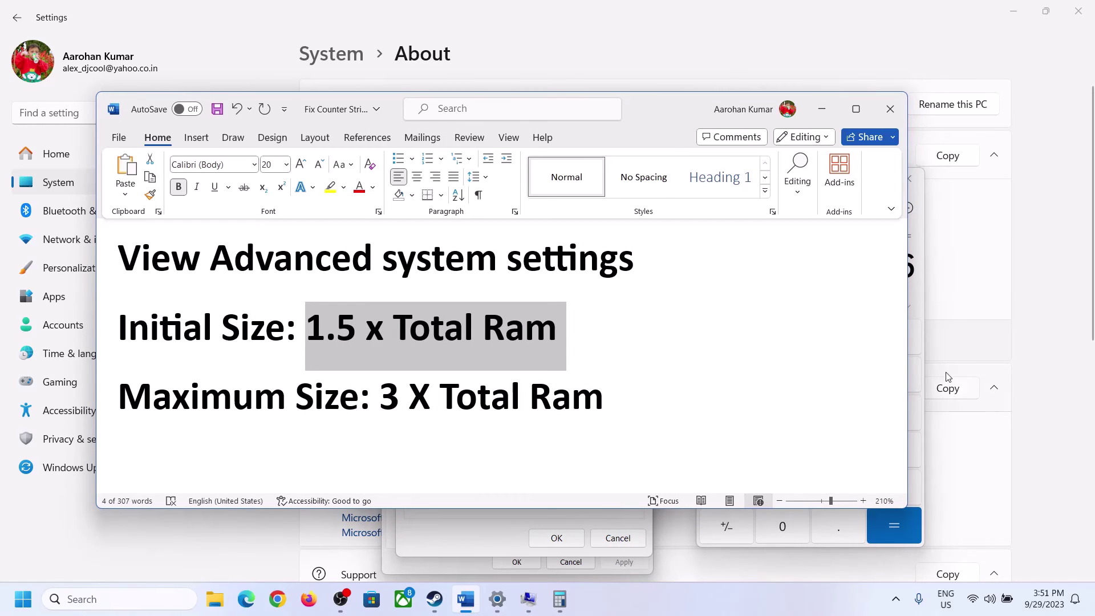
click(920, 296)
click(842, 339)
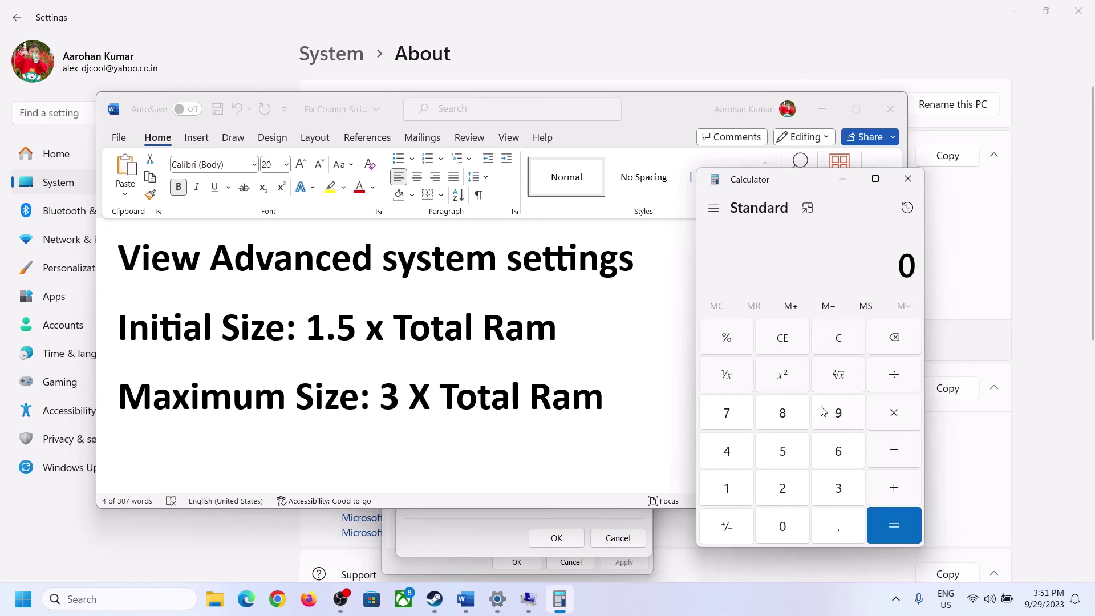
click(497, 599)
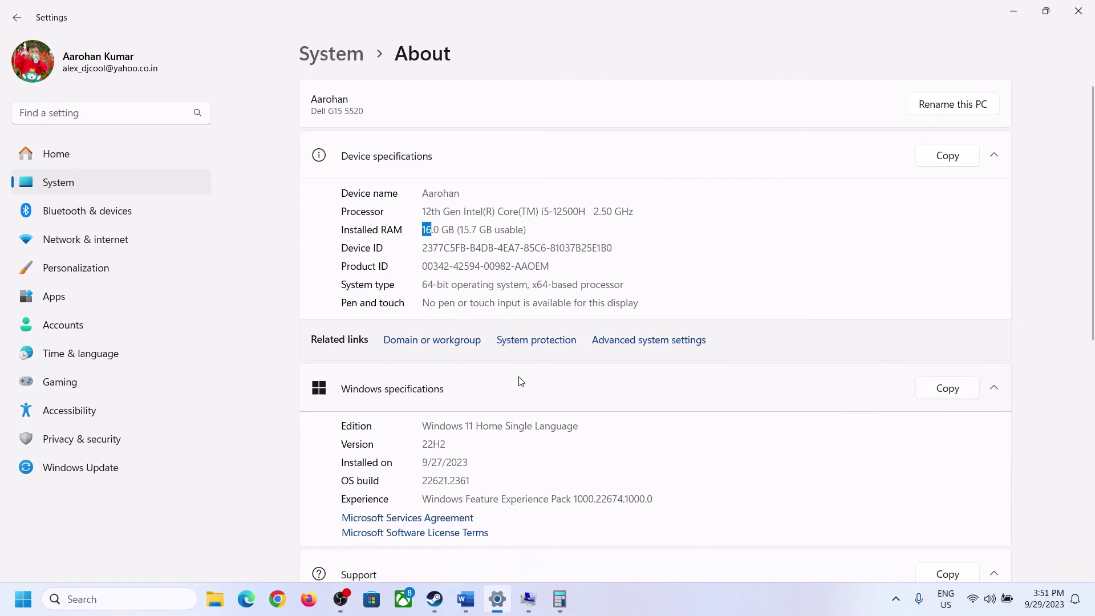
click(559, 599)
click(738, 482)
click(835, 452)
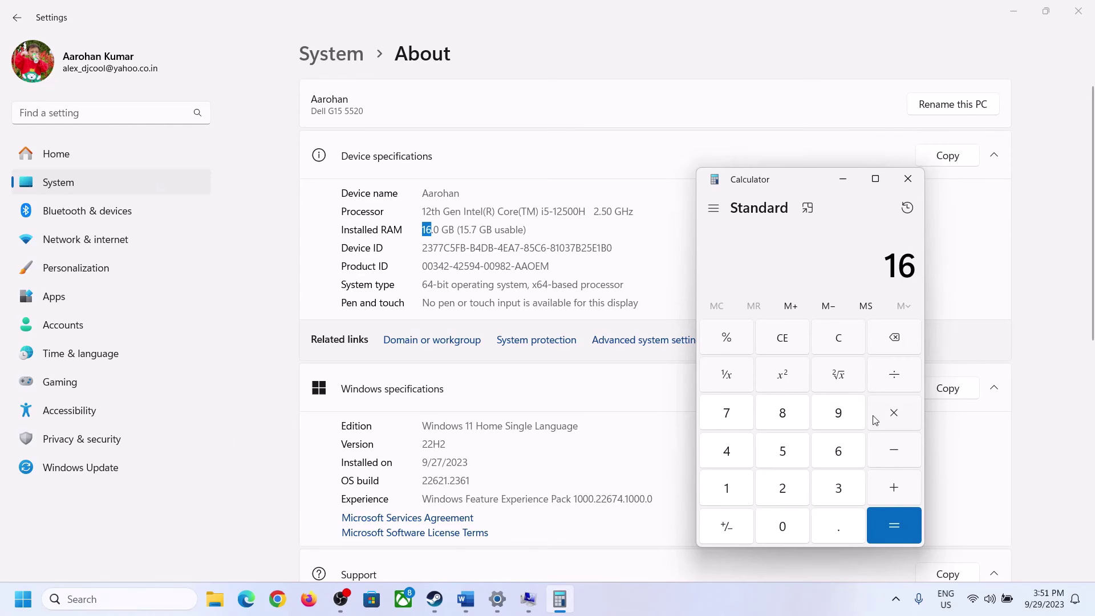
click(887, 414)
click(776, 524)
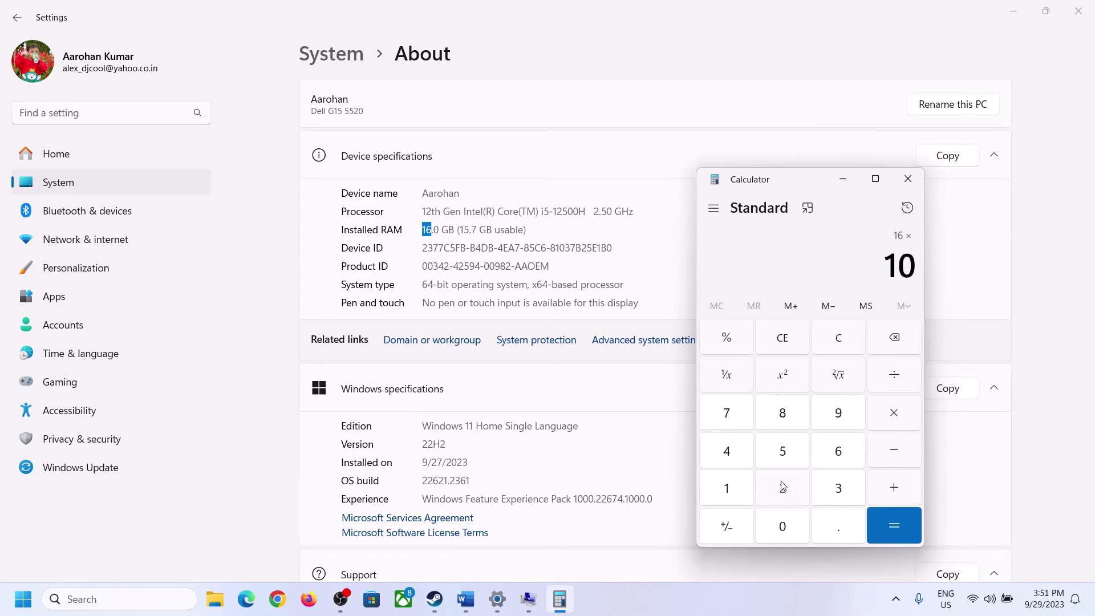
click(783, 486)
click(729, 449)
click(882, 528)
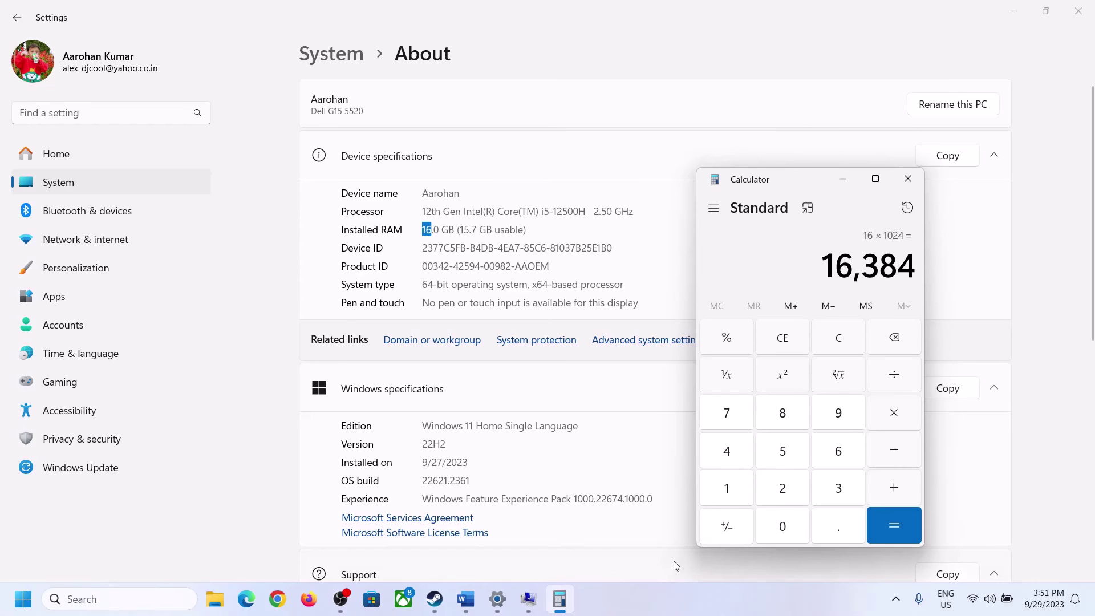
Step: Check the maximum size formula in the document and multiply the converted RAM amount by 3 in Calculator
click(465, 599)
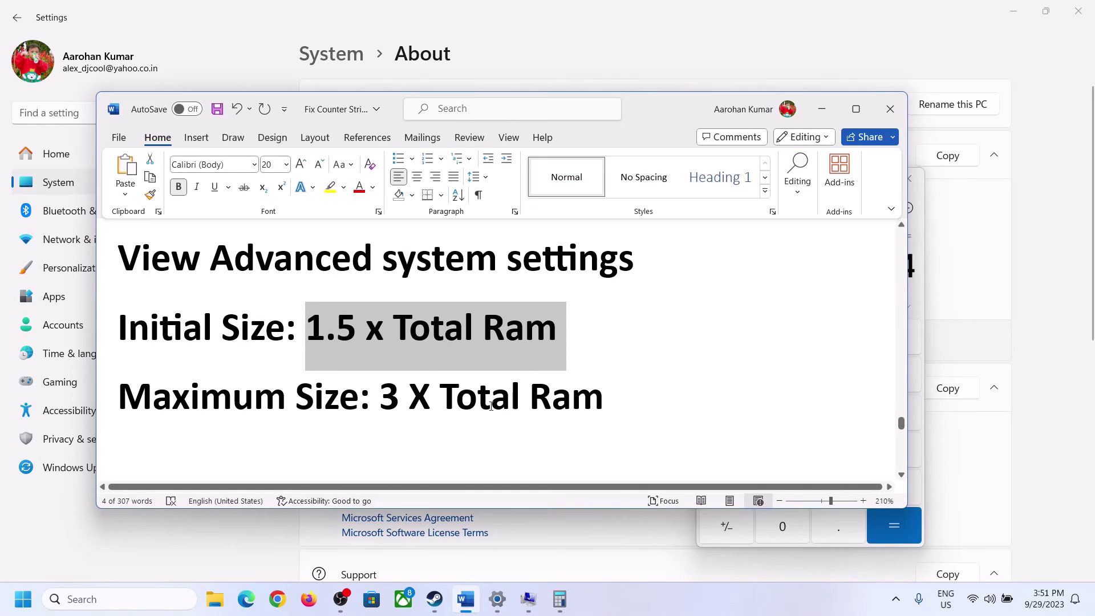
click(559, 599)
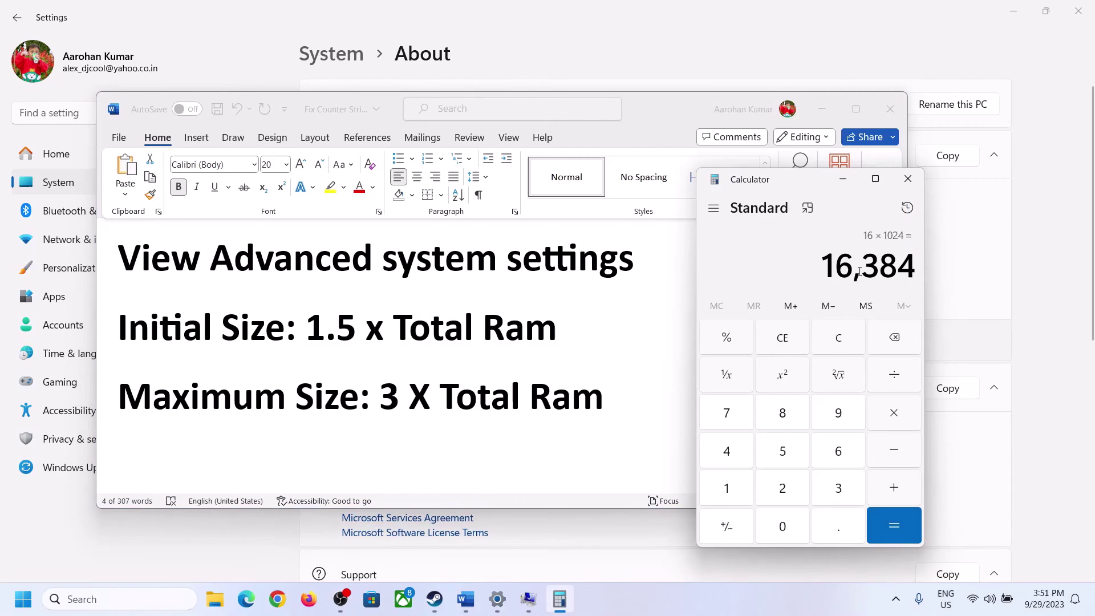
click(893, 413)
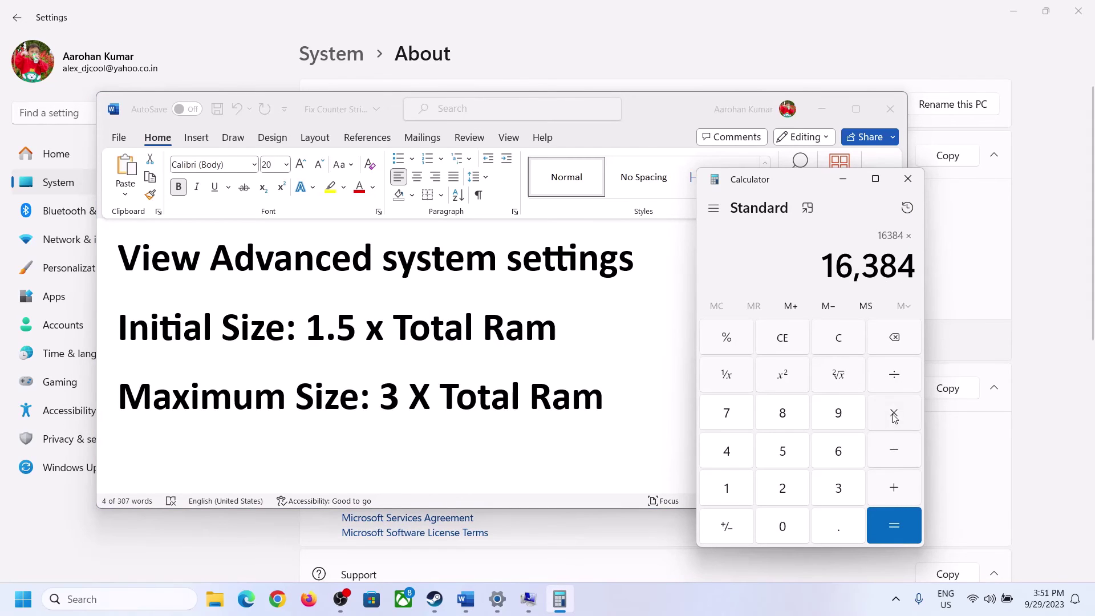
click(823, 491)
click(897, 520)
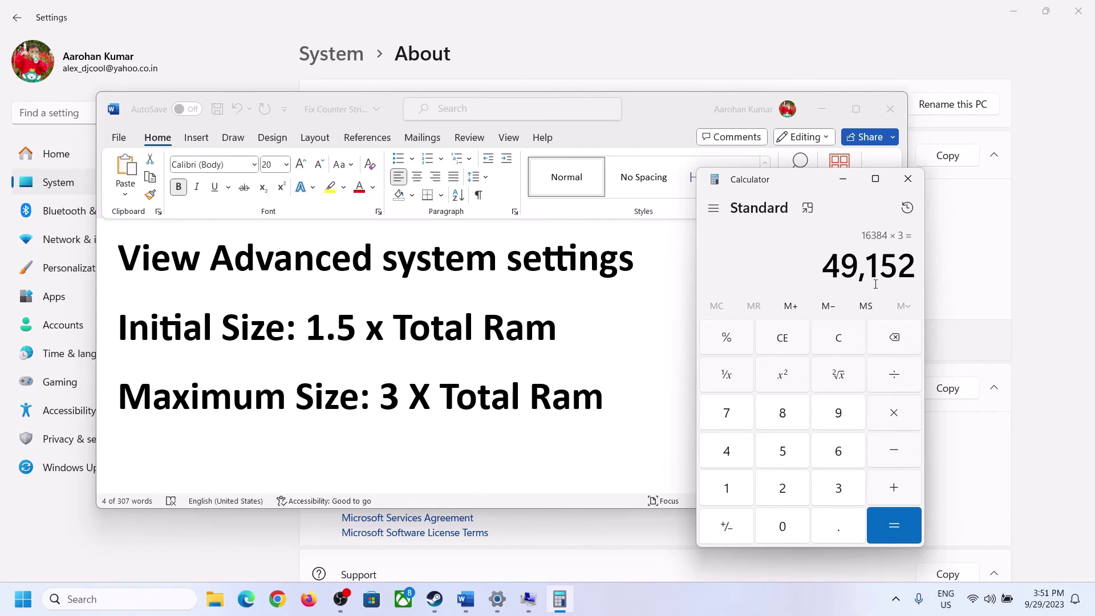
Step: Set the maximum paging file size for drive C to 49152 MB and assign the custom sizes to the drive
click(529, 606)
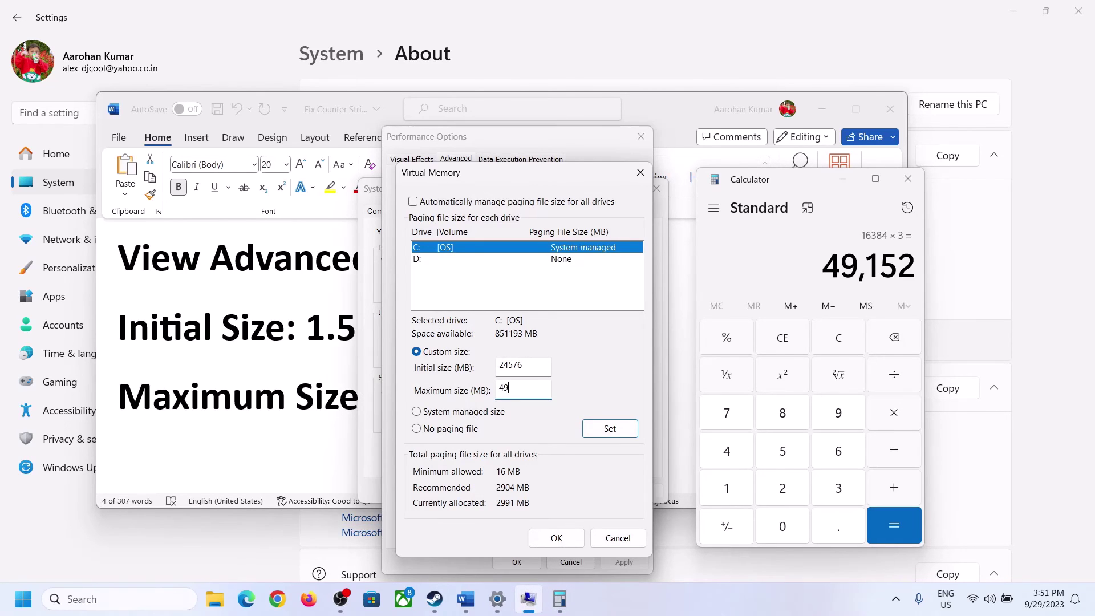
text(24)
text(52)
click(610, 430)
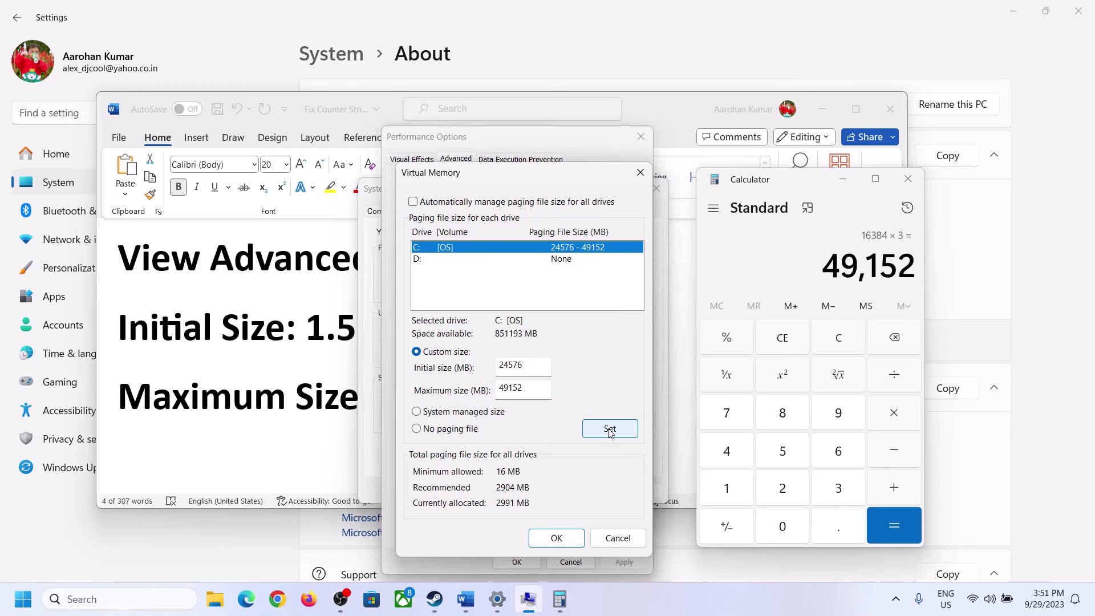
Step: Confirm the virtual memory, performance and system property dialogs, and dismiss the restart prompt without restarting
click(558, 538)
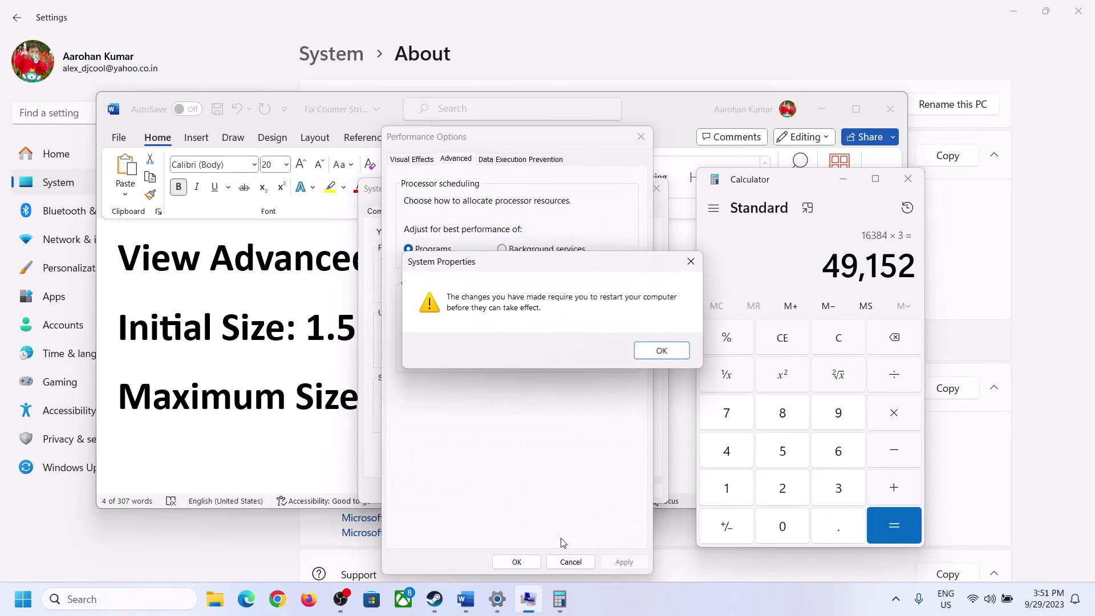
click(676, 349)
click(624, 563)
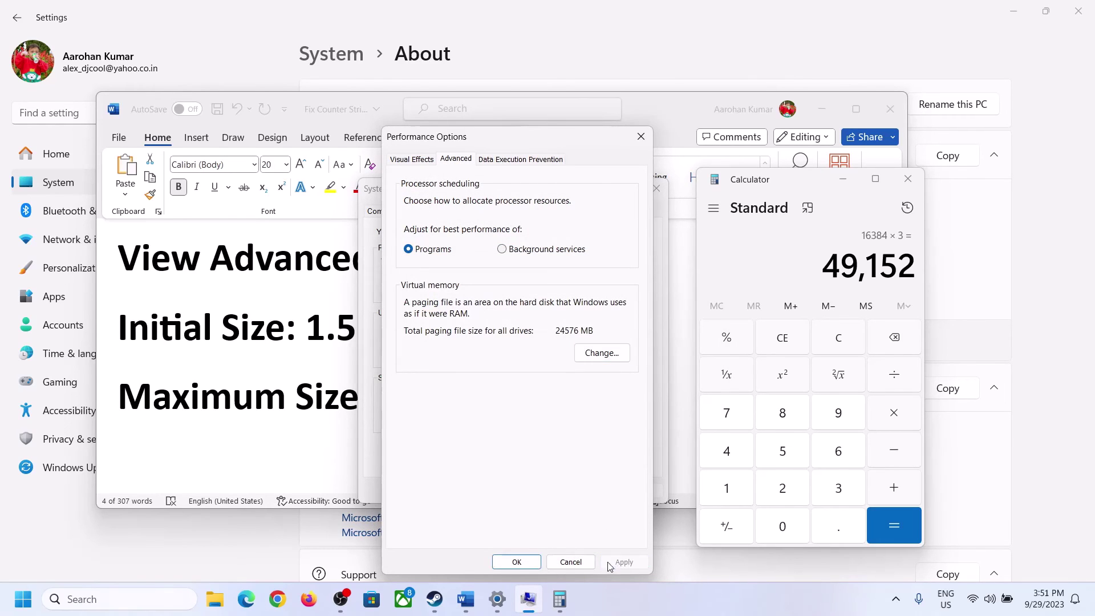
click(517, 562)
click(512, 490)
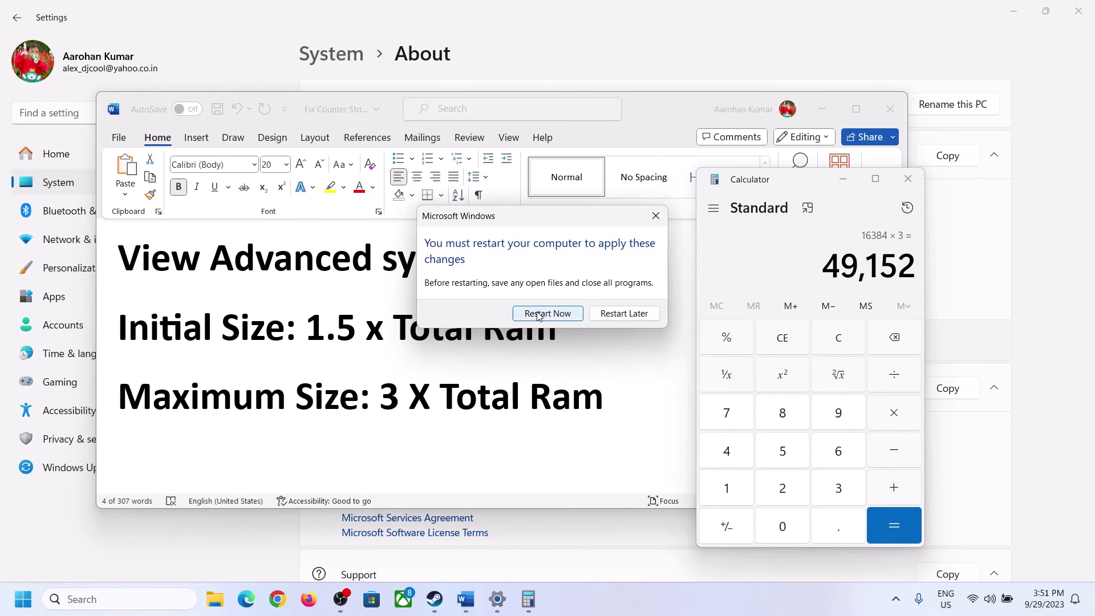
click(655, 215)
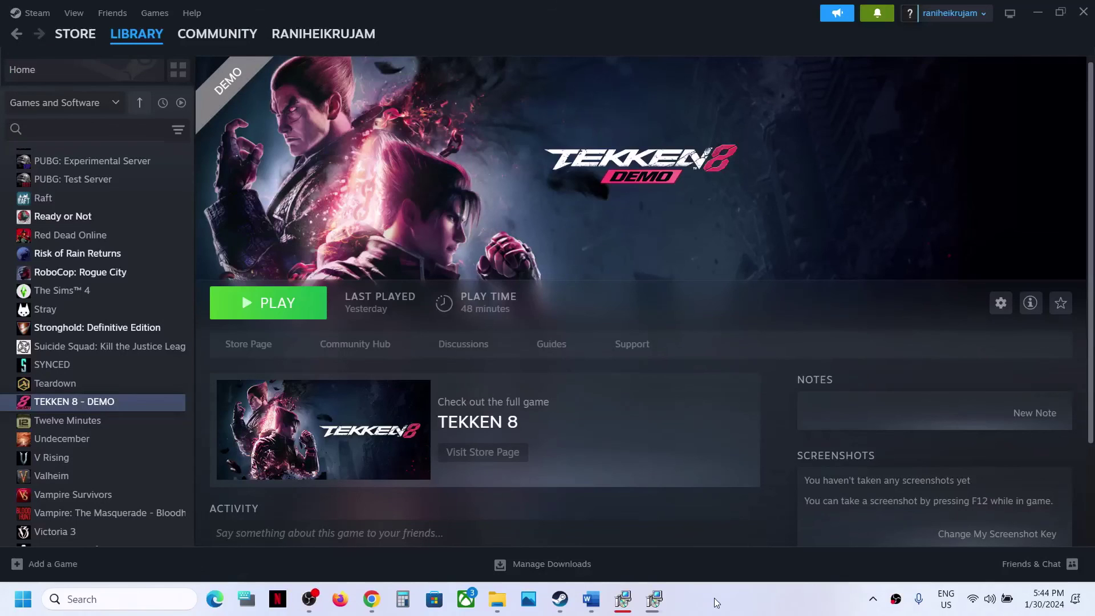
Step: Switch to the Tekken 8 Word document and examine Step 18 on windowed mode and lower video settings
click(592, 599)
scroll(475, 364, down, 3)
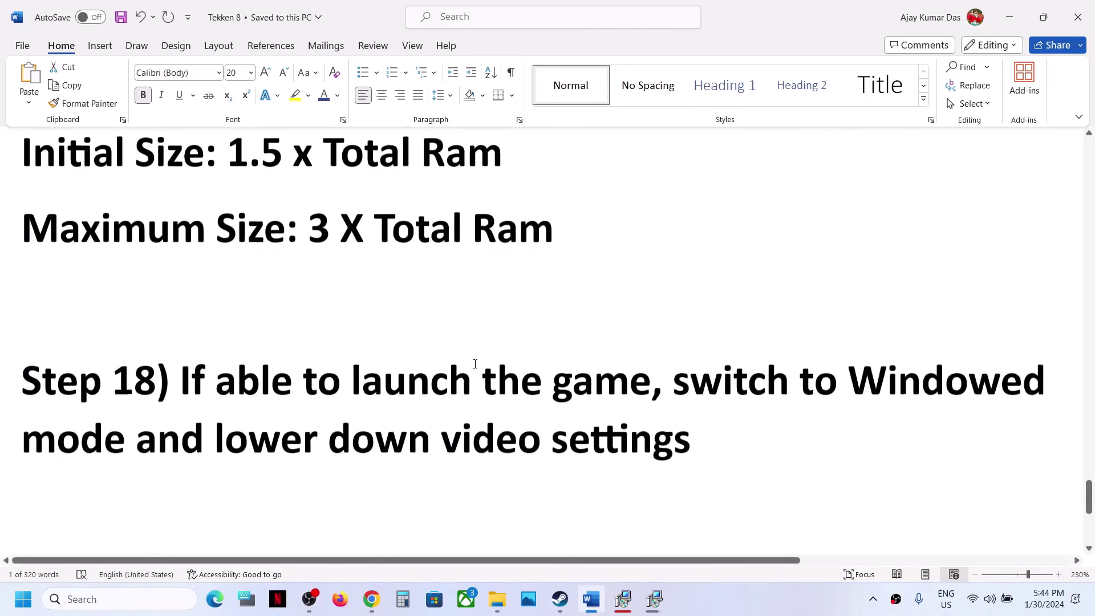
shift+click(800, 380)
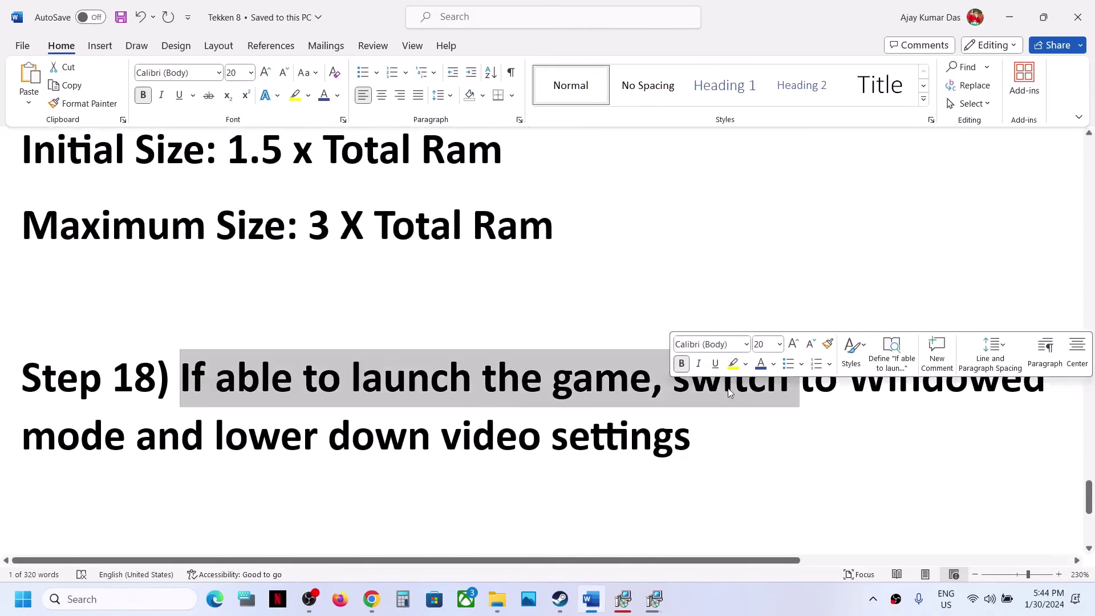
click(695, 423)
drag(674, 383, 223, 437)
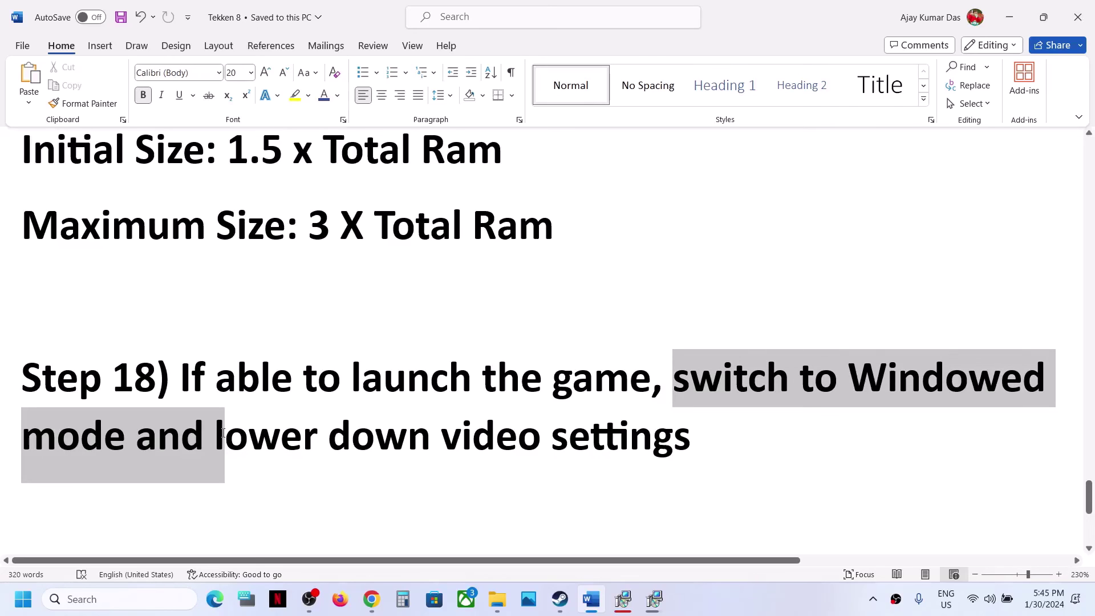
drag(225, 434, 717, 434)
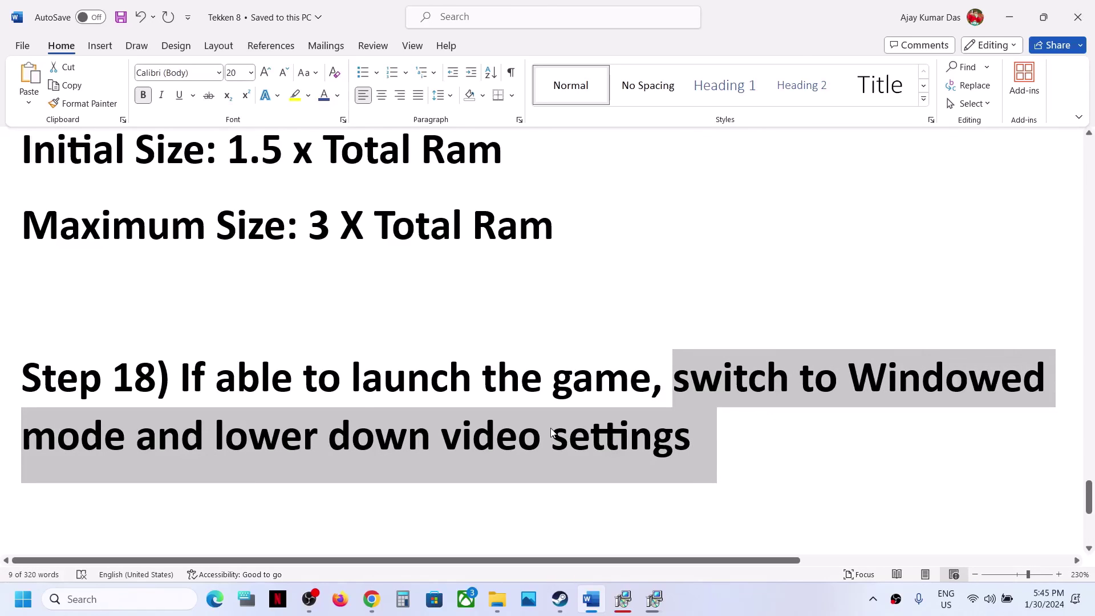
drag(197, 373, 641, 377)
Step: Examine Step 19 on updating the system BIOS in the document and check the laptop's battery charge
scroll(405, 419, down, 5)
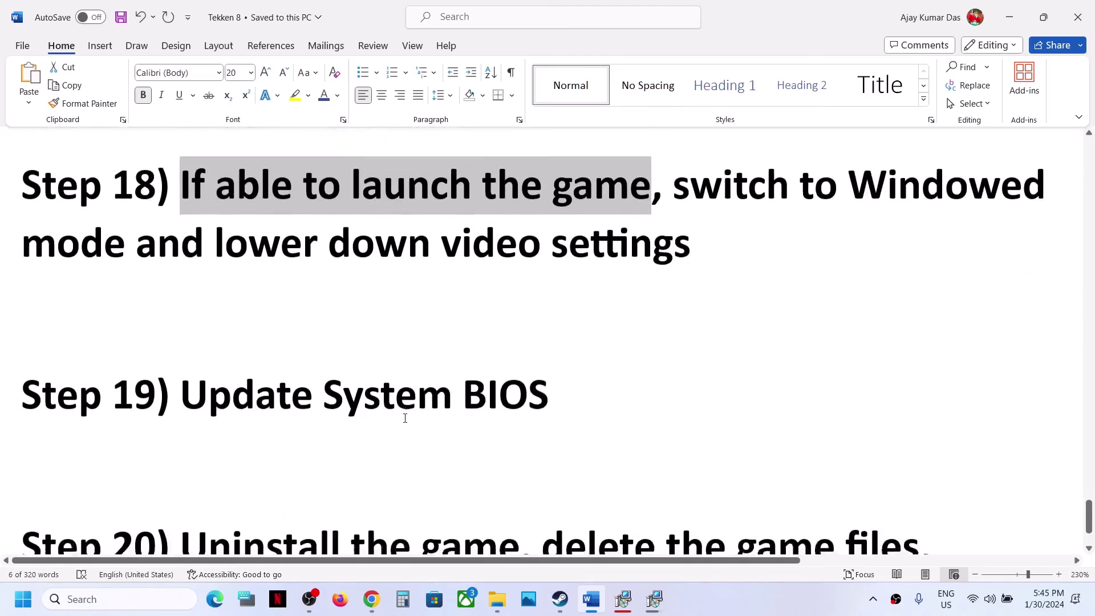
scroll(405, 418, up, 1)
drag(188, 386, 498, 394)
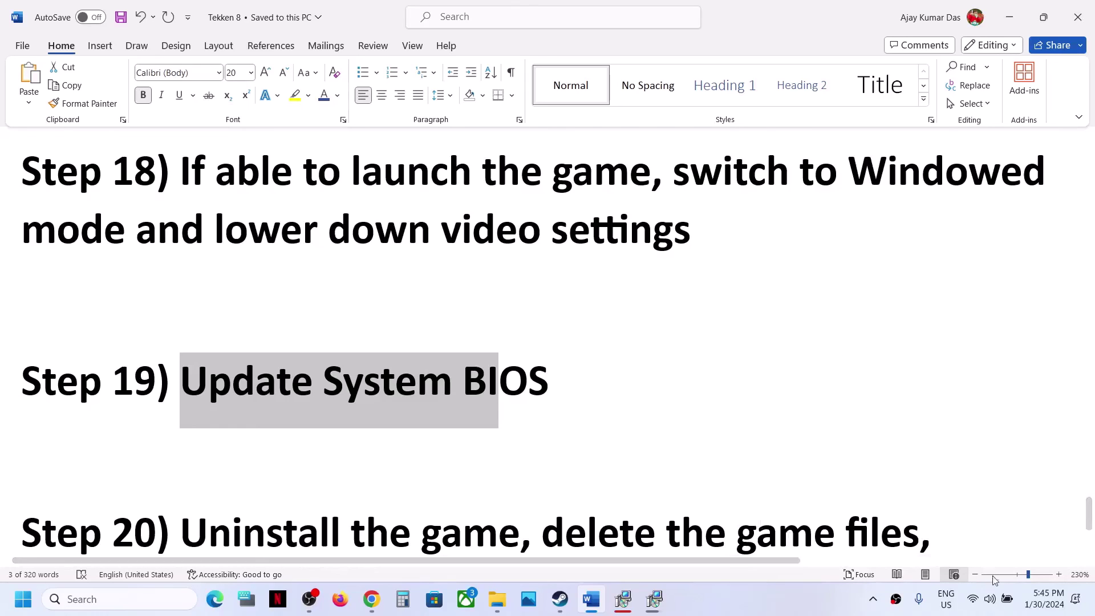
click(1008, 605)
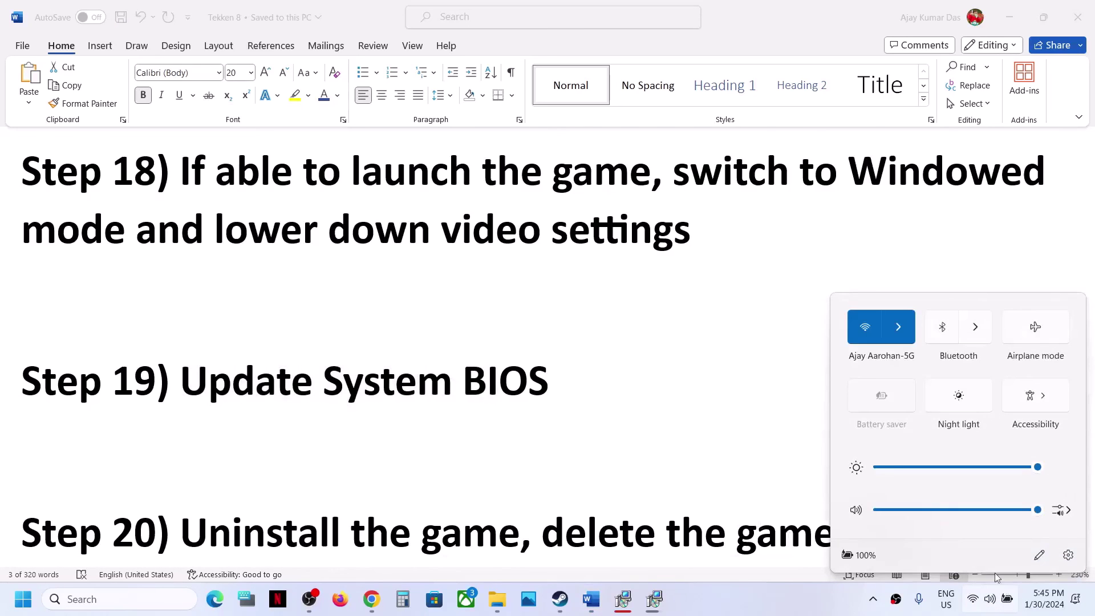
mouse_move(861, 556)
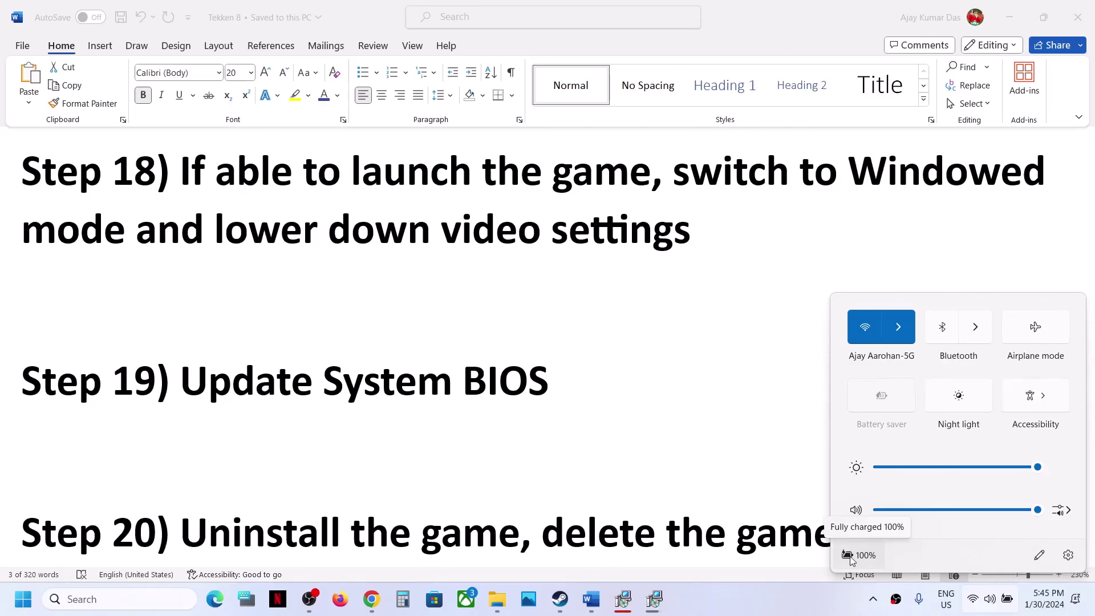
click(443, 441)
scroll(442, 440, down, 3)
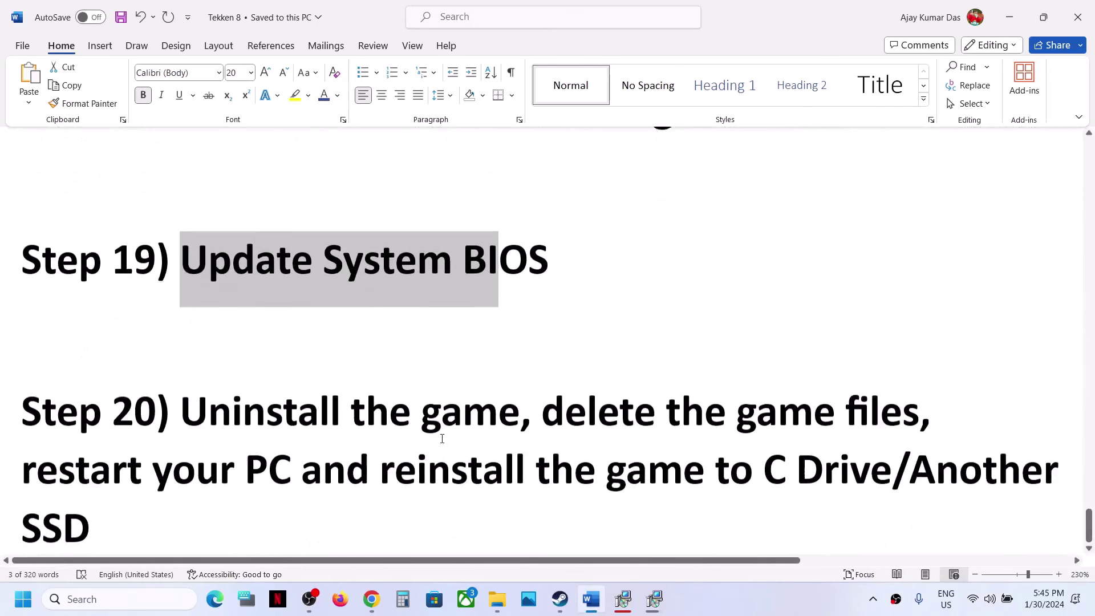
Step: Read Step 20 on reinstalling the game, and switch to Steam to view the uninstall option for TEKKEN 8 - DEMO
drag(190, 382, 378, 440)
click(346, 441)
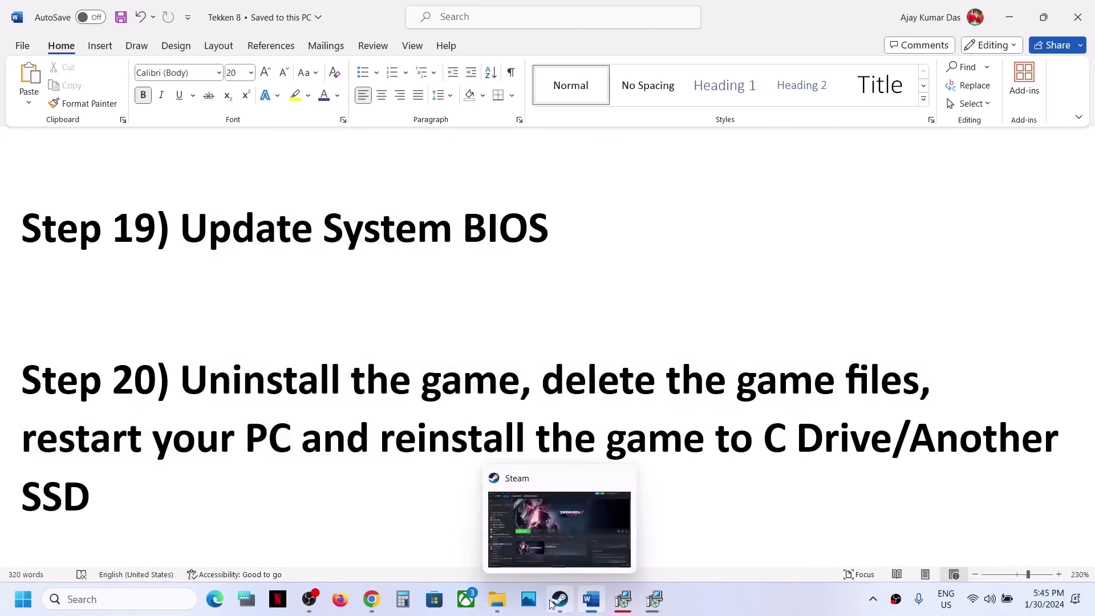
click(560, 599)
right_click(116, 401)
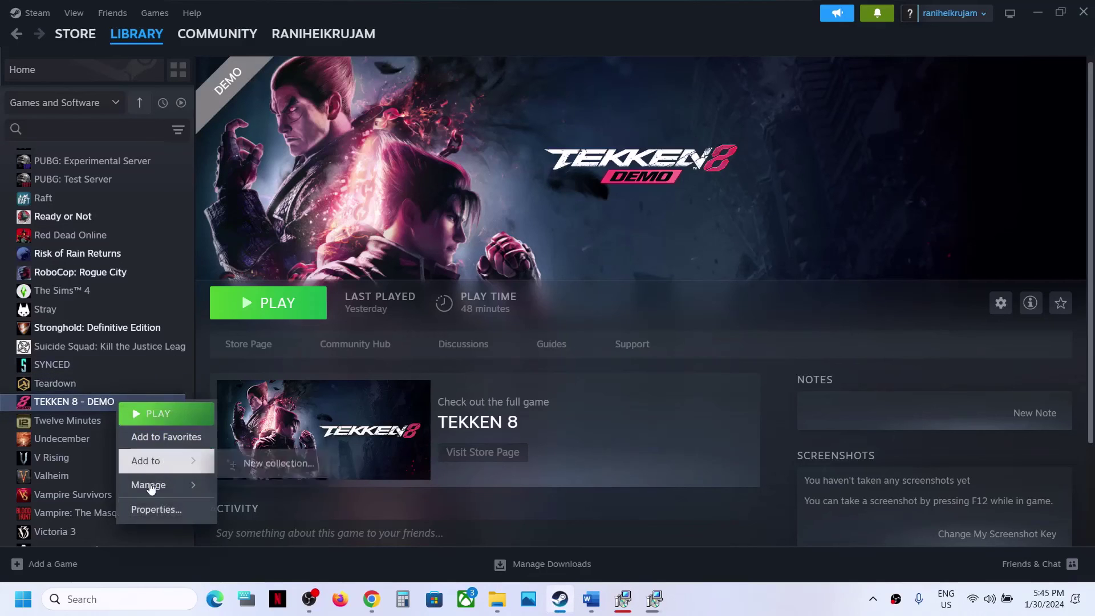
mouse_move(182, 486)
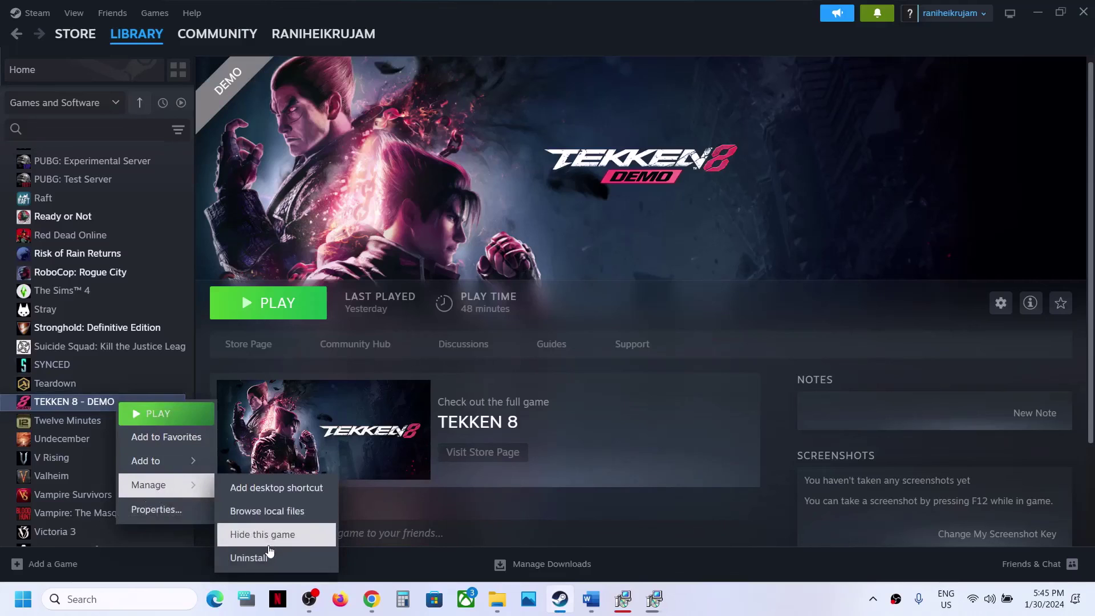
click(498, 599)
Step: Return to the Word document and examine Step 20's instructions on deleting game files, restarting the PC and reinstalling to C Drive or another SSD
click(591, 600)
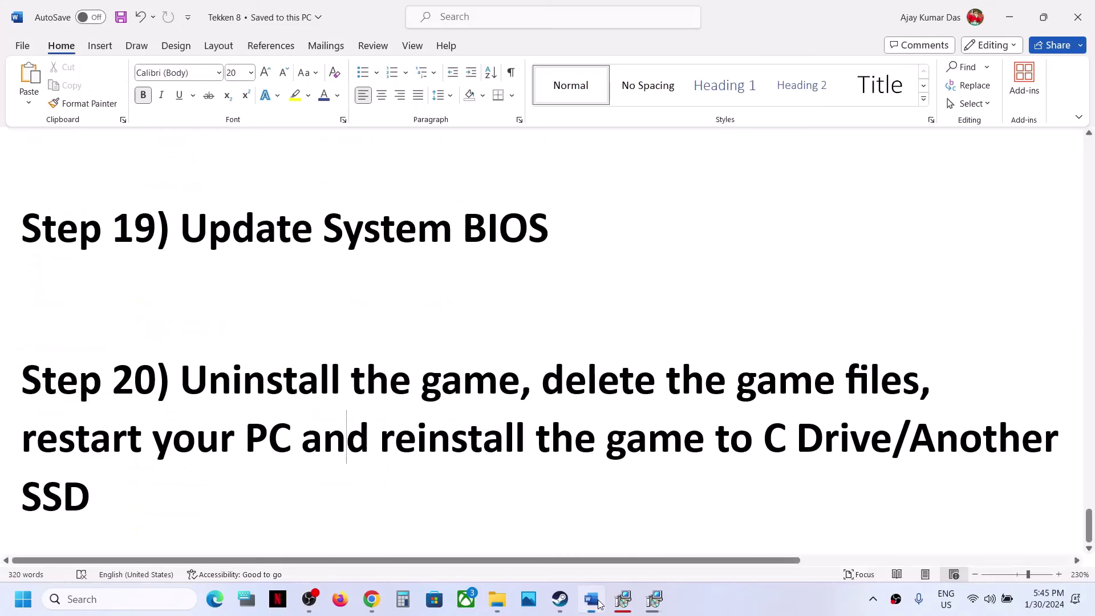
drag(551, 381, 920, 381)
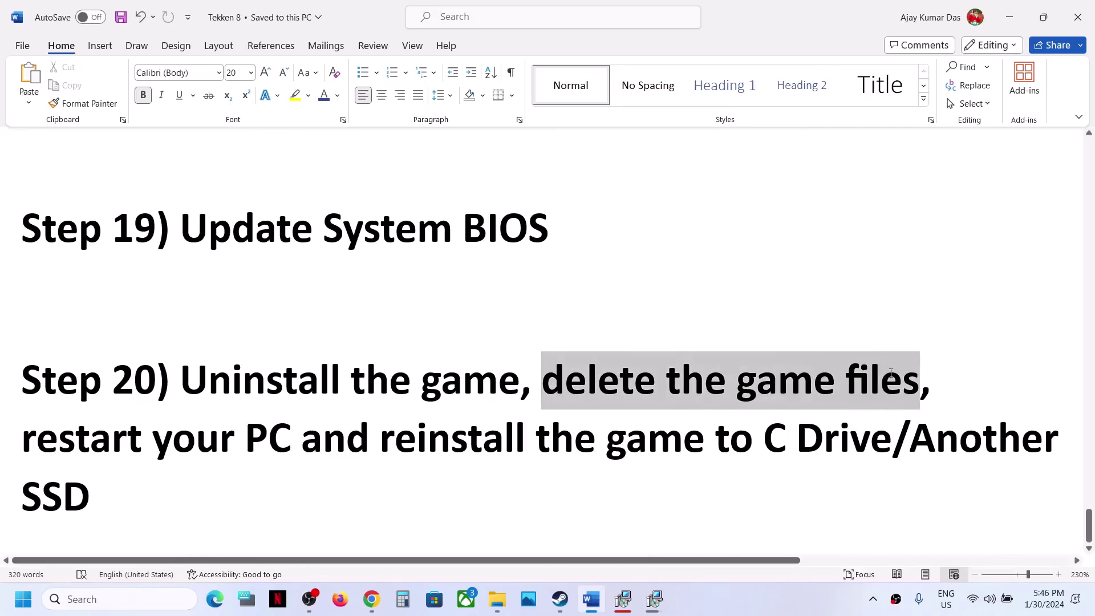
drag(22, 435, 244, 439)
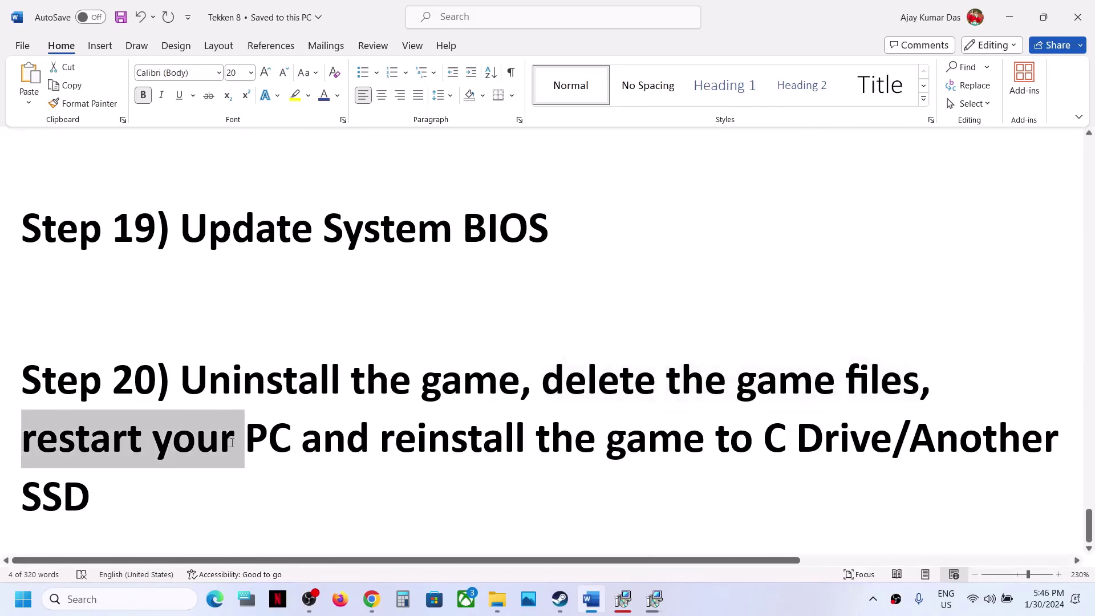
drag(380, 439, 702, 422)
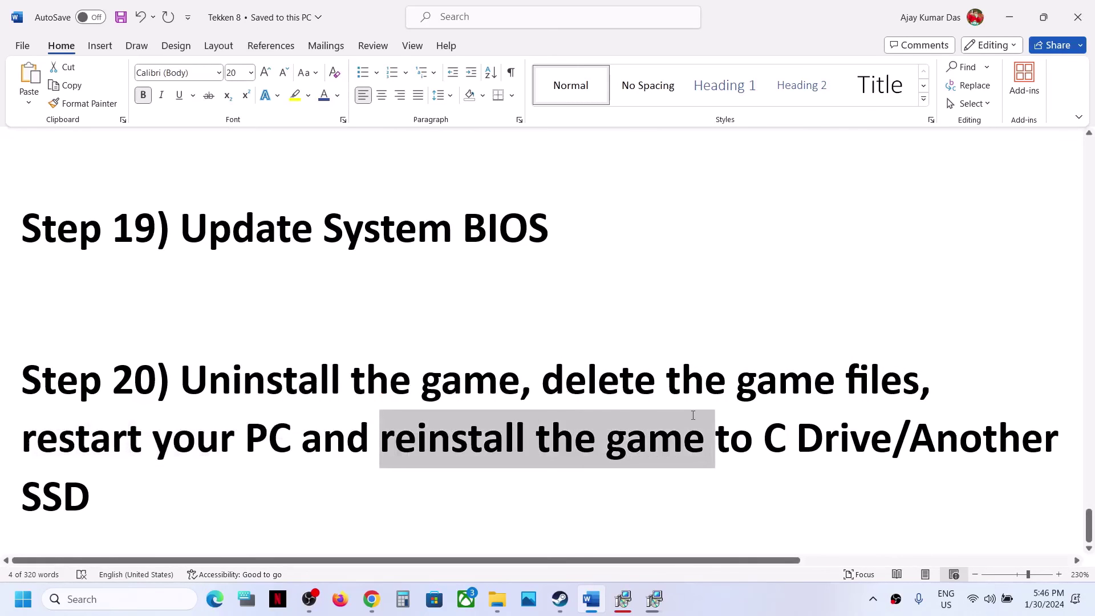
drag(934, 431, 998, 437)
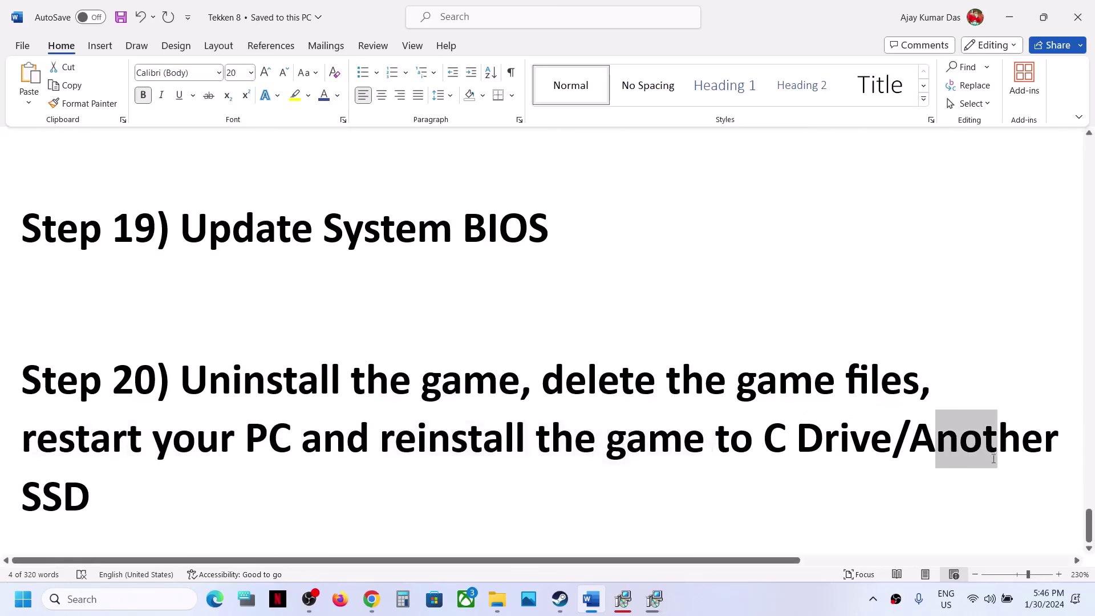
drag(597, 440, 828, 443)
click(854, 487)
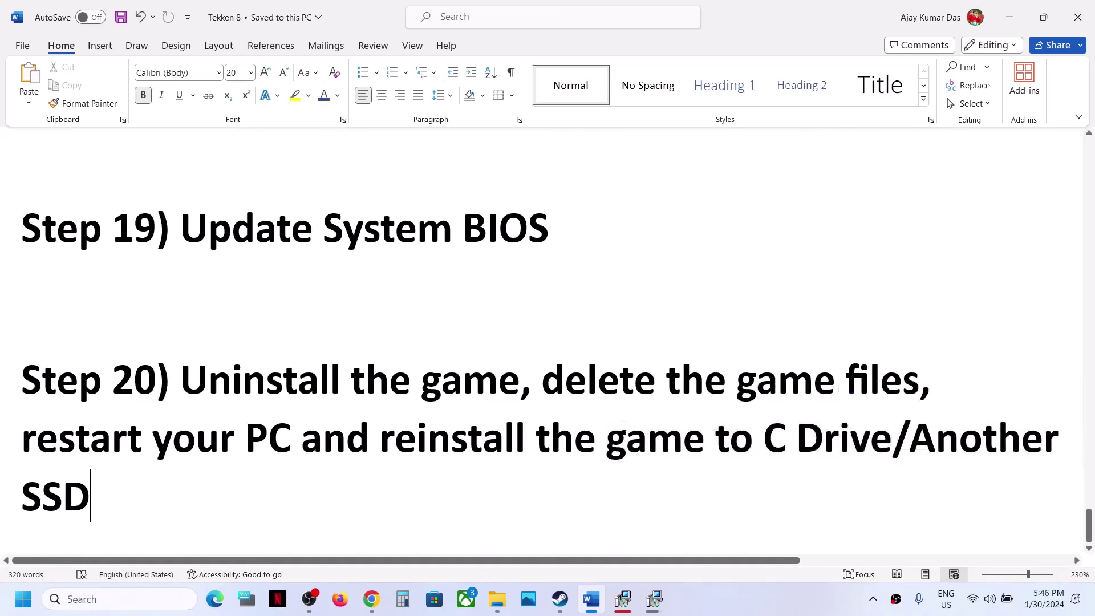
drag(537, 439, 821, 497)
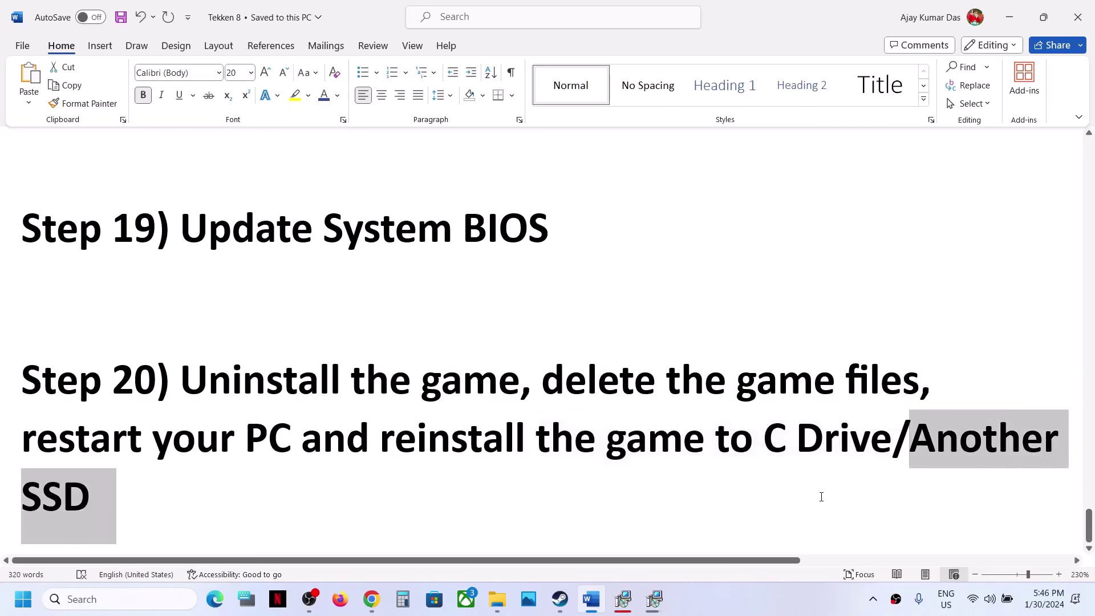
Step: Minimize the Word document and switch to the TEKKEN 8 - DEMO page in the Steam library
click(1012, 19)
click(561, 599)
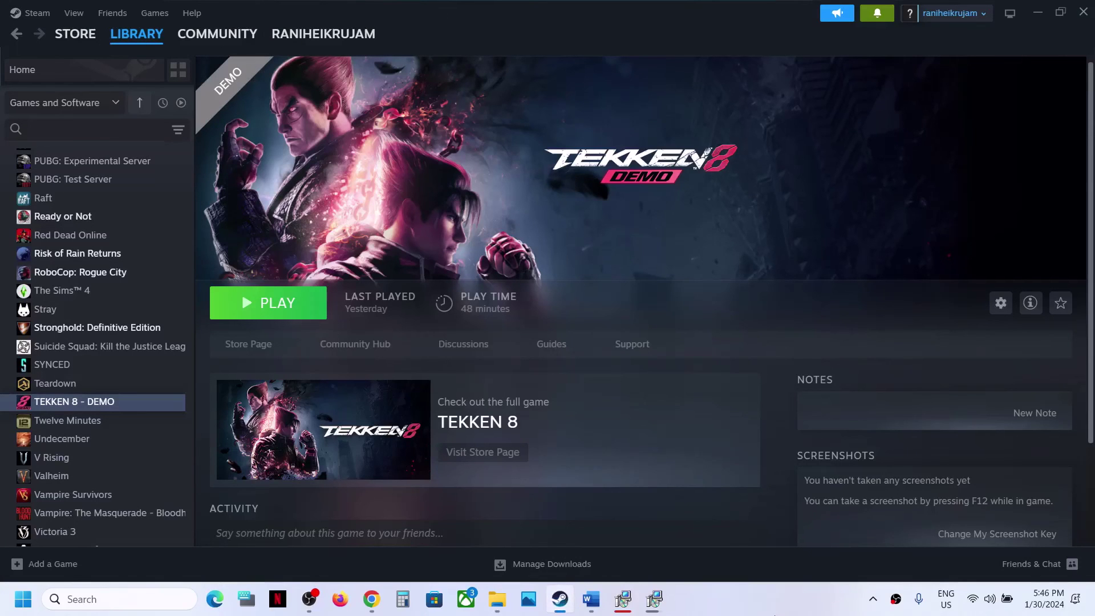
click(793, 598)
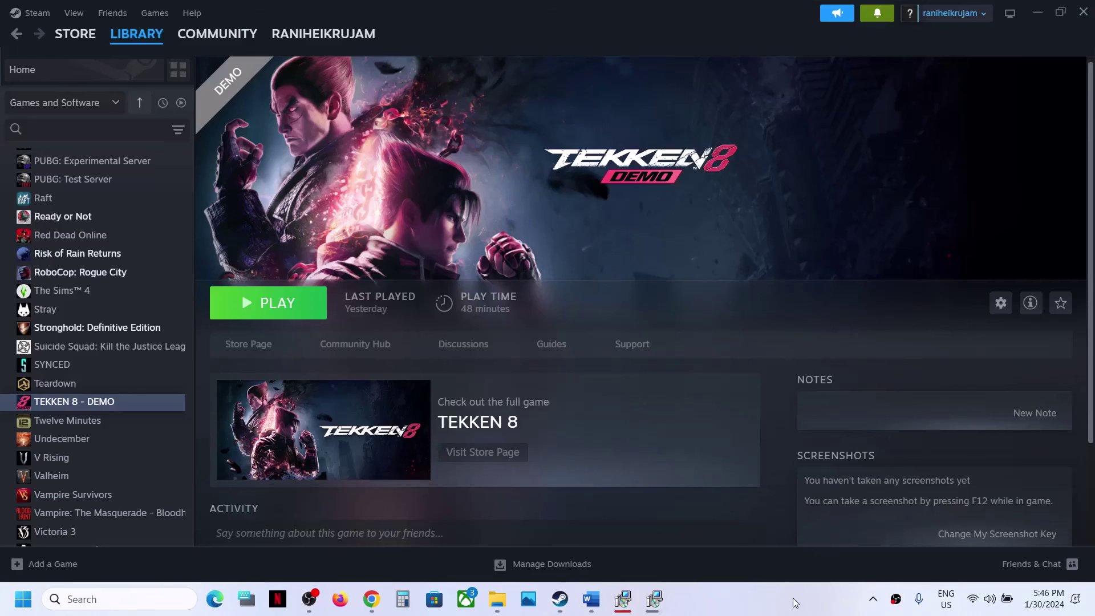